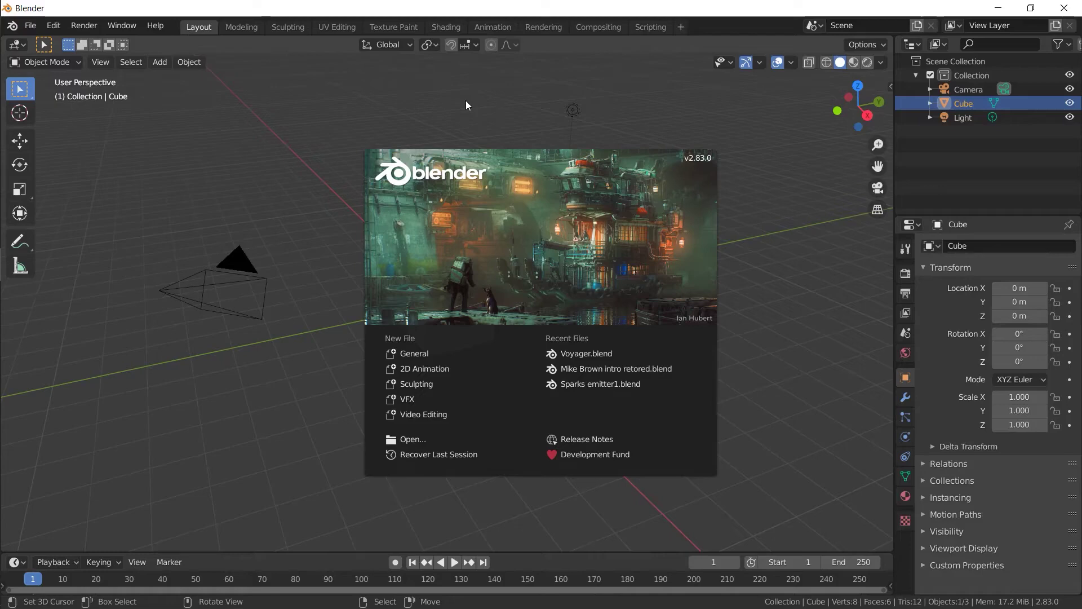
# Step: Replace the default cube with a 64-vertex cylinder at the origin, viewed from the front
pyautogui.click(466, 102)
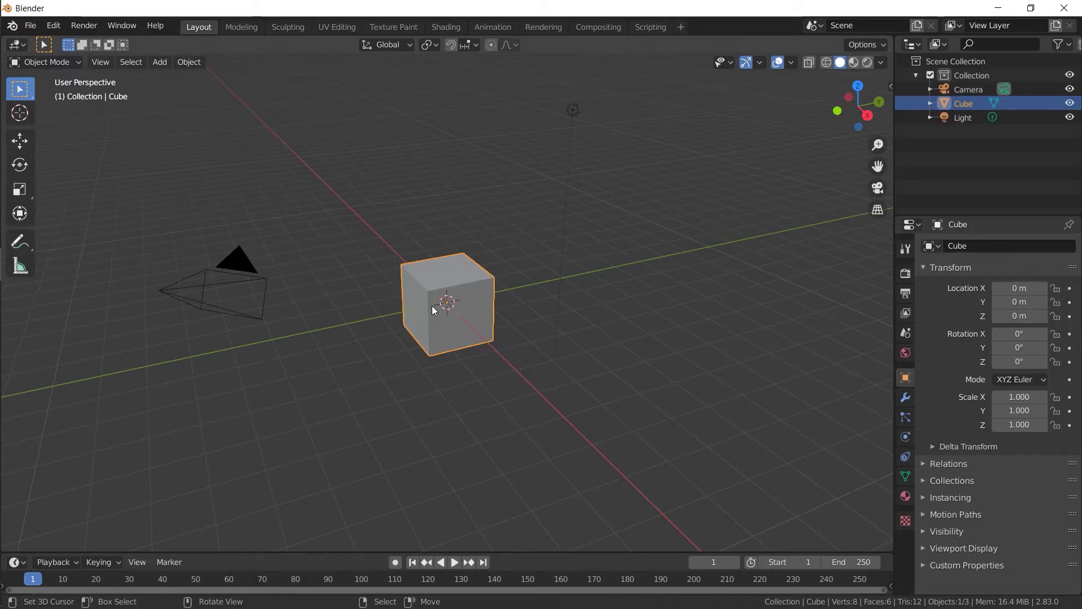
pyautogui.press('Delete')
pyautogui.hotkey('shift', 'a')
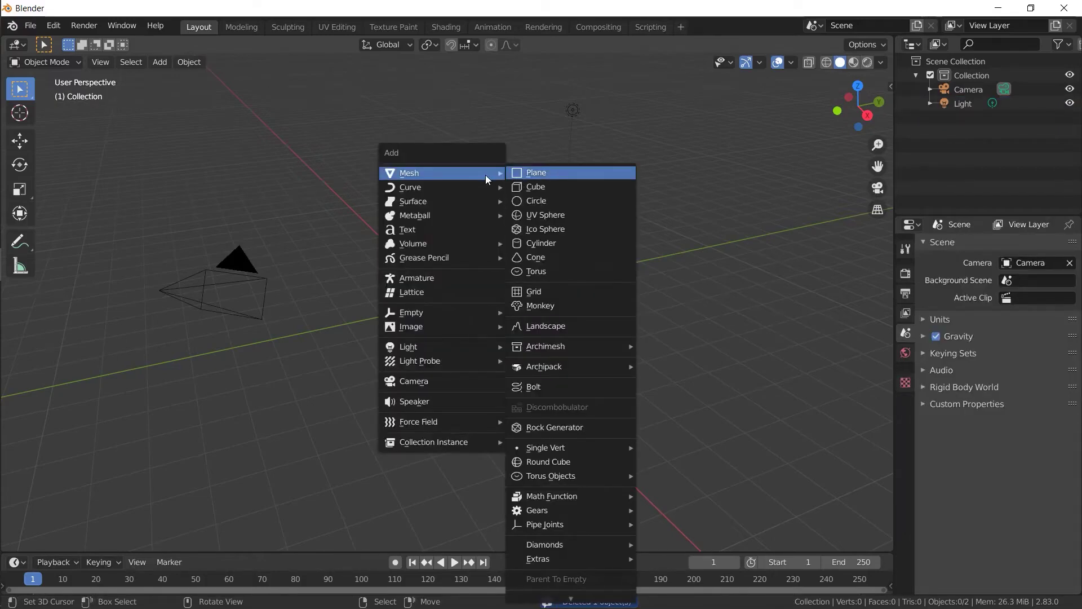
pyautogui.click(536, 242)
pyautogui.click(103, 541)
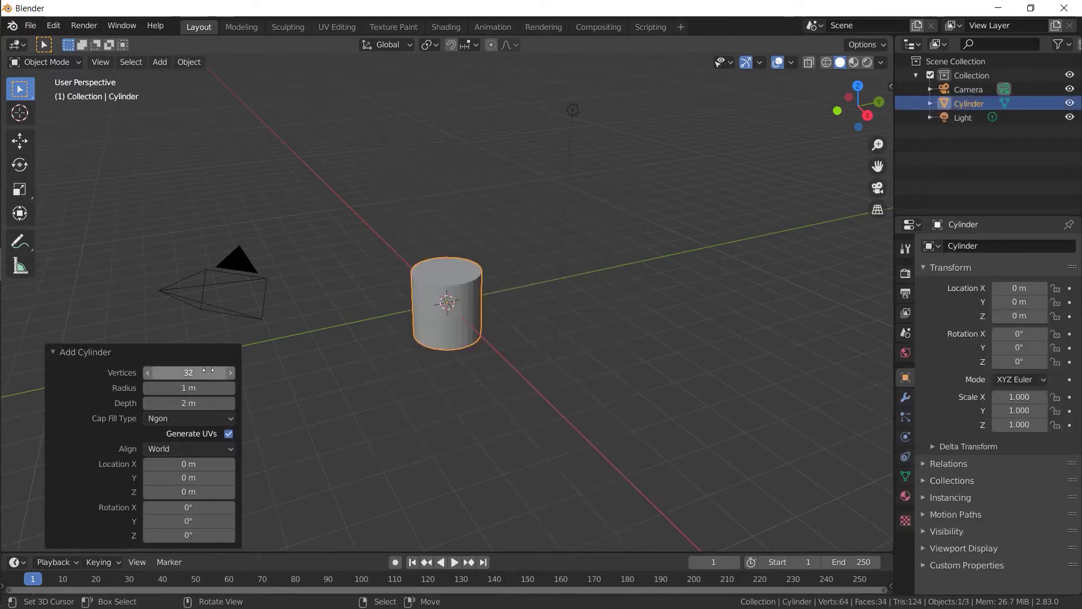
pyautogui.click(186, 372)
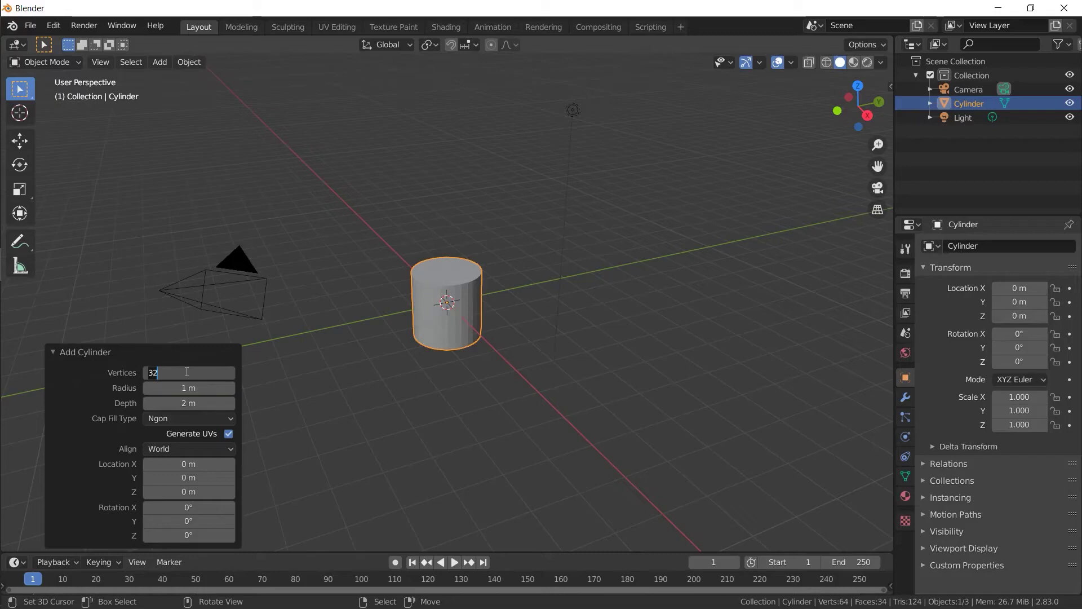
pyautogui.write('64')
pyautogui.press('Return')
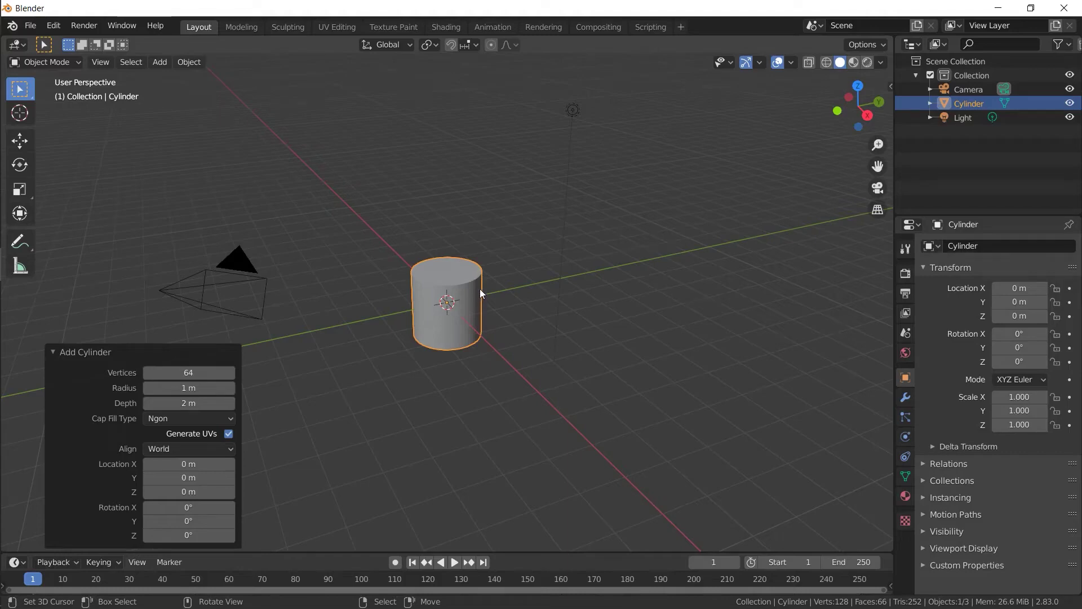
pyautogui.press('KP_1')
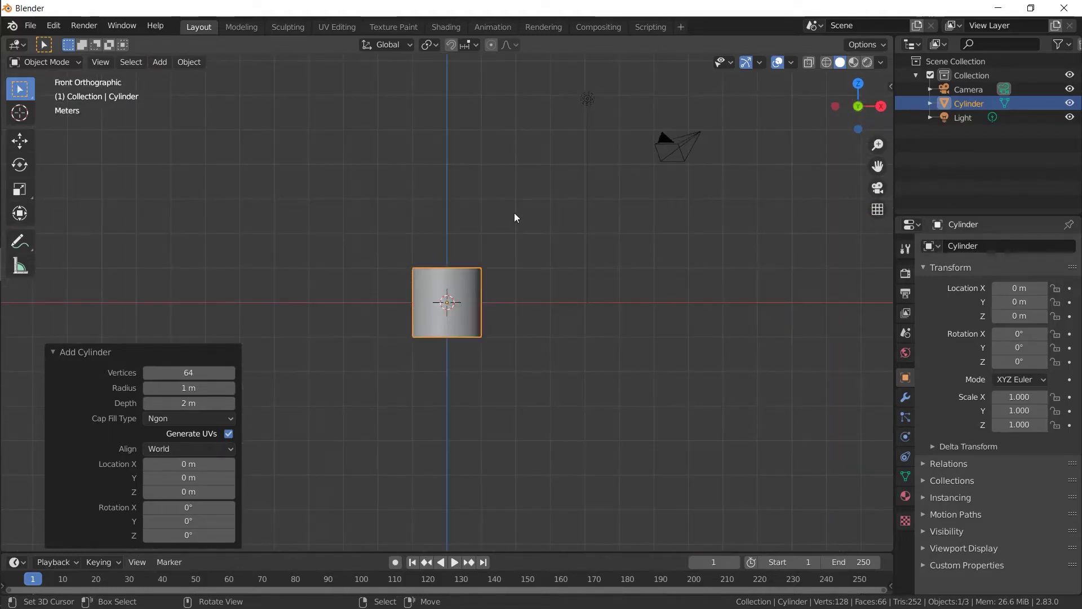
# Step: Stretch the cylinder's mesh about 3.6 times along Z into a tall column, then zoom to its top
pyautogui.press('Tab')
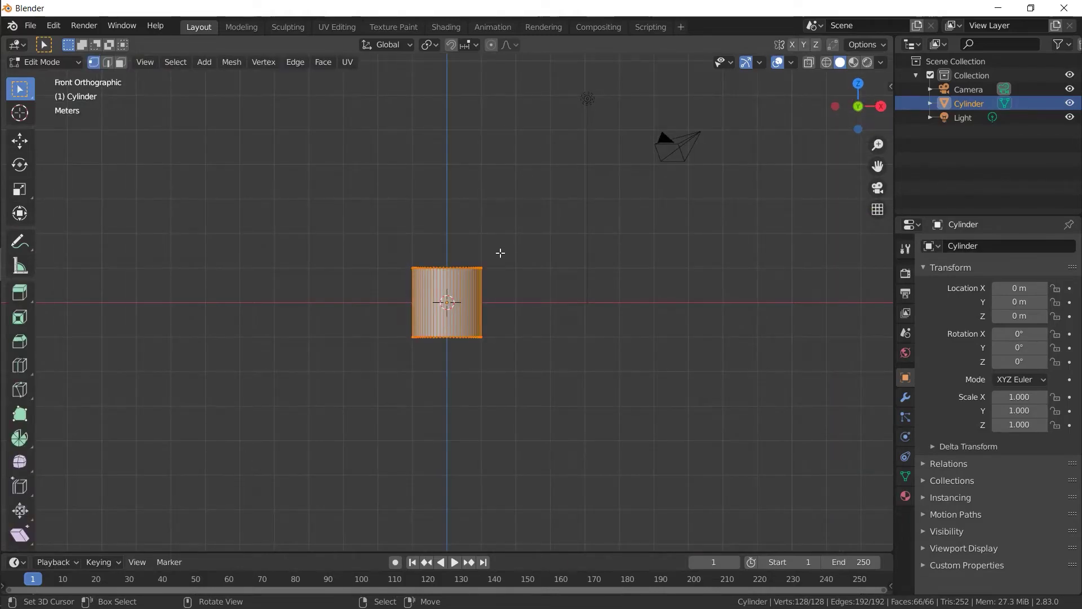
pyautogui.press('s')
pyautogui.press('z')
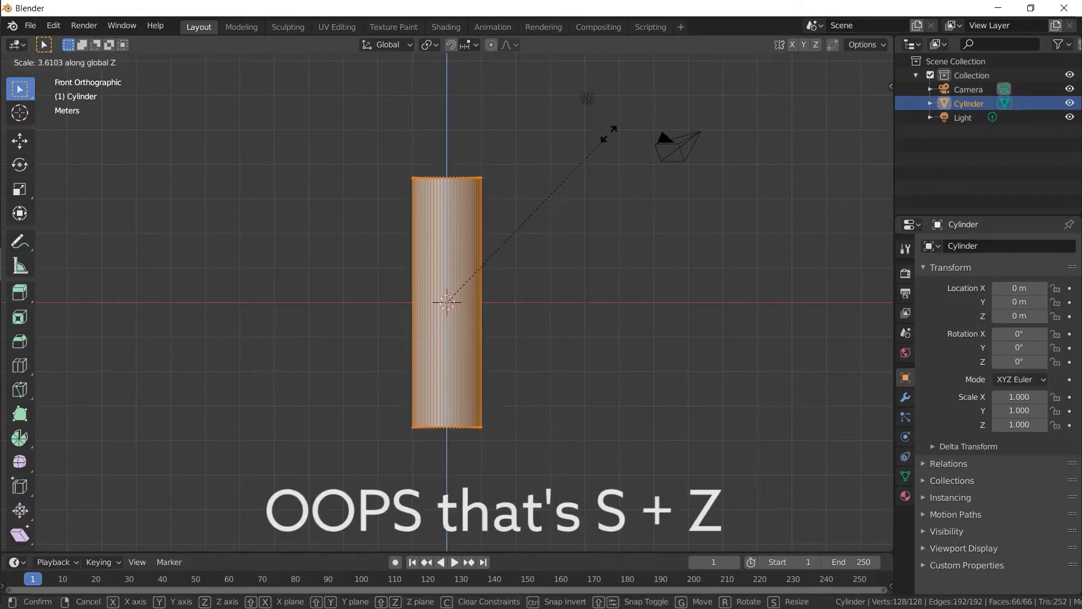
pyautogui.click(626, 117)
pyautogui.press('Tab')
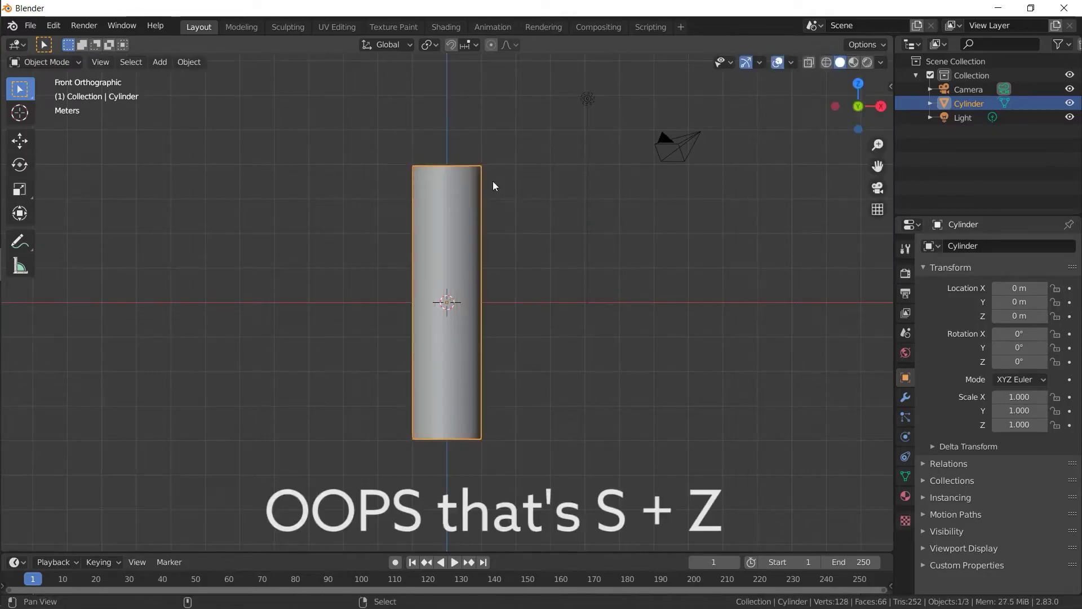
pyautogui.keyDown('shift'); pyautogui.moveTo(493, 181); pyautogui.dragTo(461, 258, button='middle'); pyautogui.keyUp('shift')
pyautogui.scroll(1, 459, 256)
pyautogui.scroll(3, 458, 256)
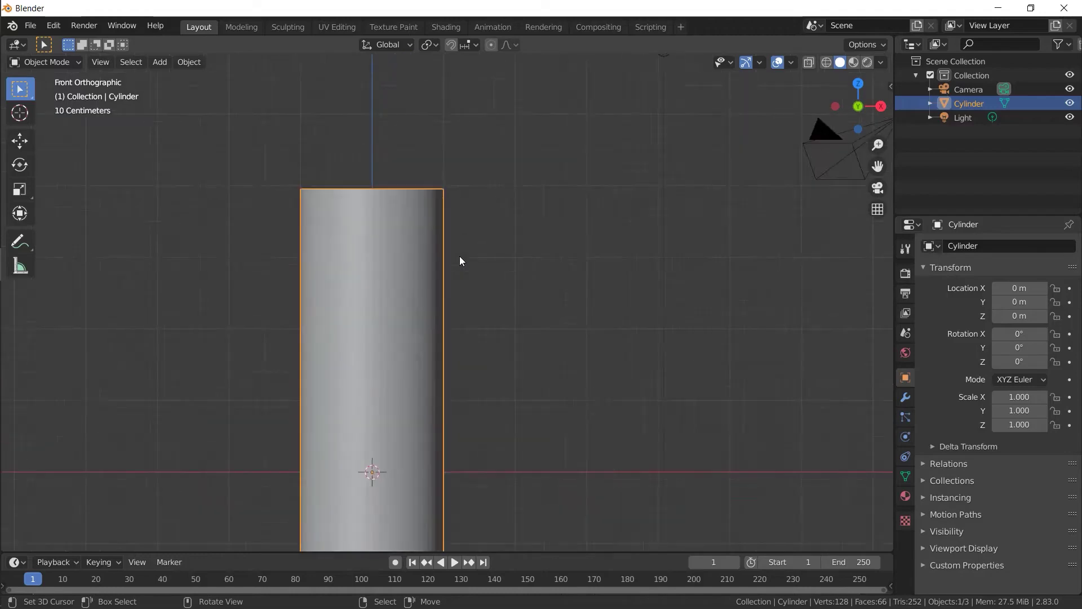
pyautogui.scroll(3, 458, 256)
pyautogui.keyDown('shift'); pyautogui.scroll(1, 460, 260); pyautogui.keyUp('shift')
pyautogui.keyDown('shift'); pyautogui.scroll(4, 442, 283); pyautogui.keyUp('shift')
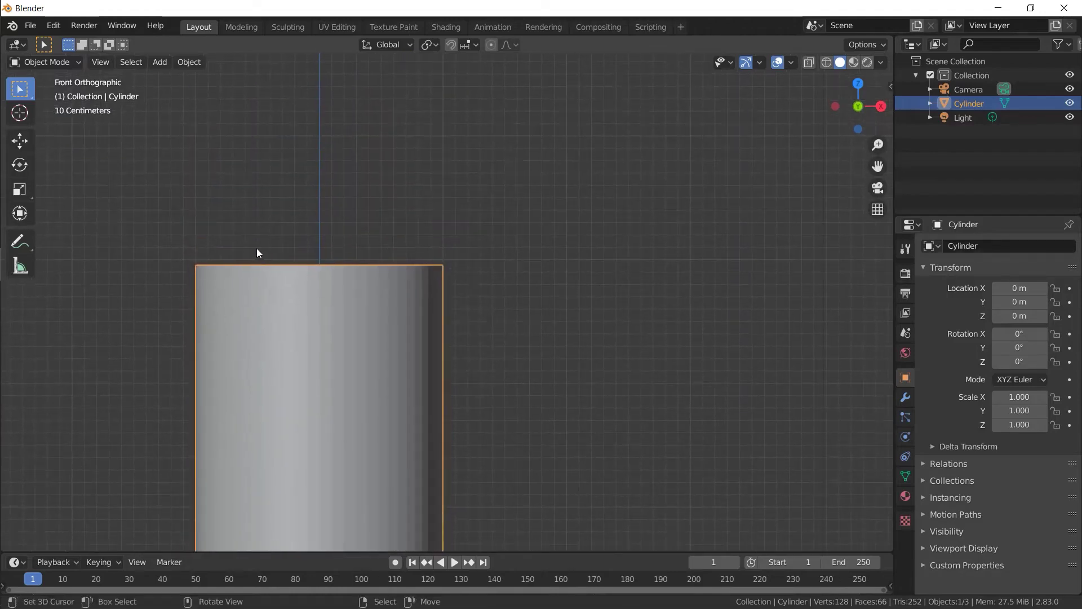
pyautogui.keyDown('shift'); pyautogui.scroll(2, 417, 191); pyautogui.keyUp('shift')
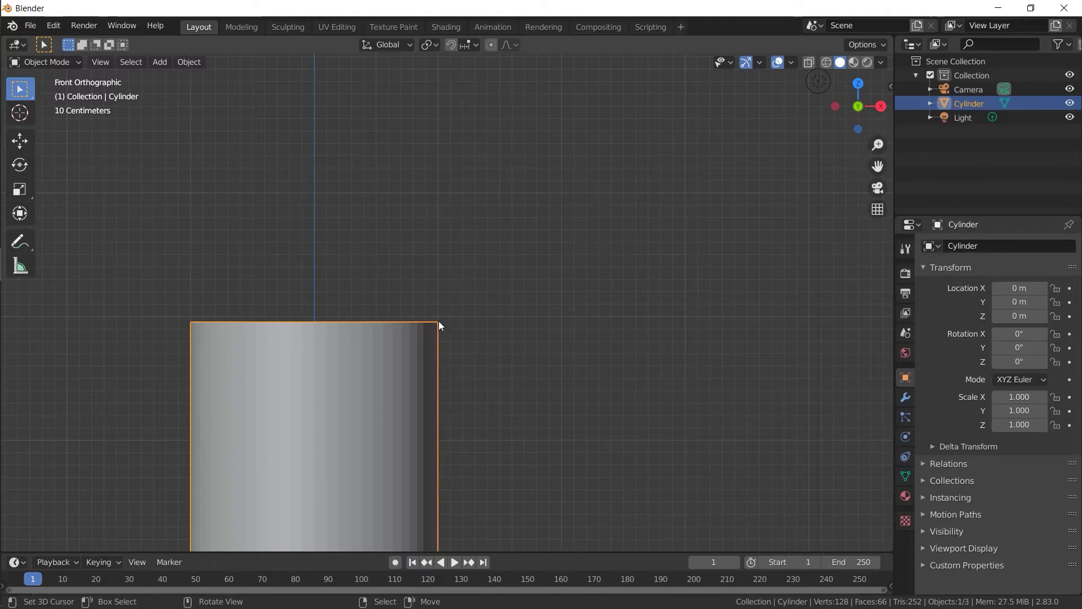
# Step: Snap the 3D cursor onto the cylinder's top-right rim corner, then enter Edit Mode
pyautogui.click(20, 113)
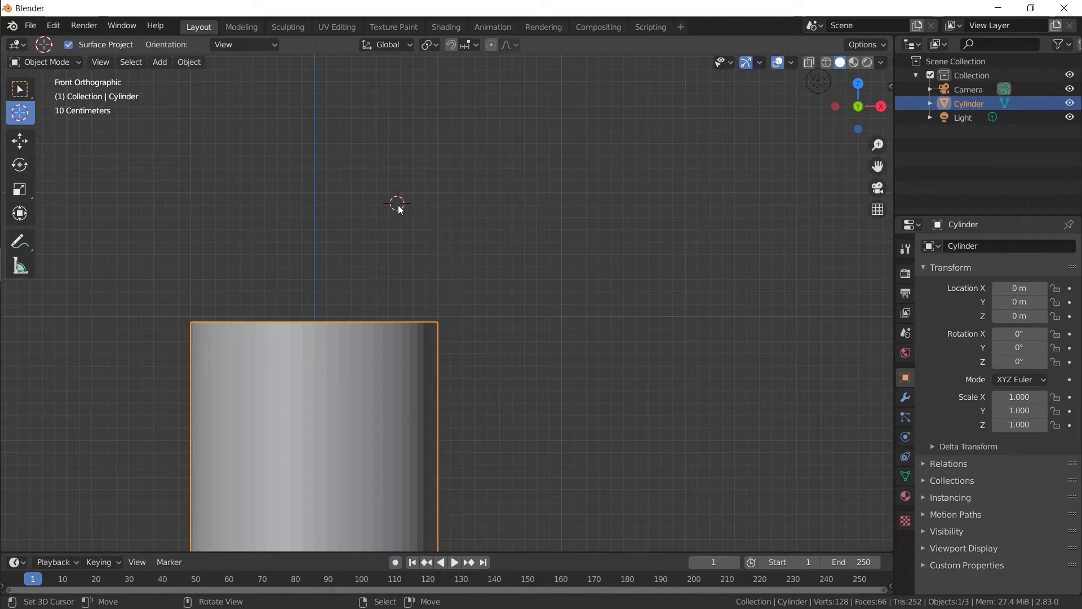
pyautogui.moveTo(580, 290); pyautogui.dragTo(514, 295)
pyautogui.click(494, 317)
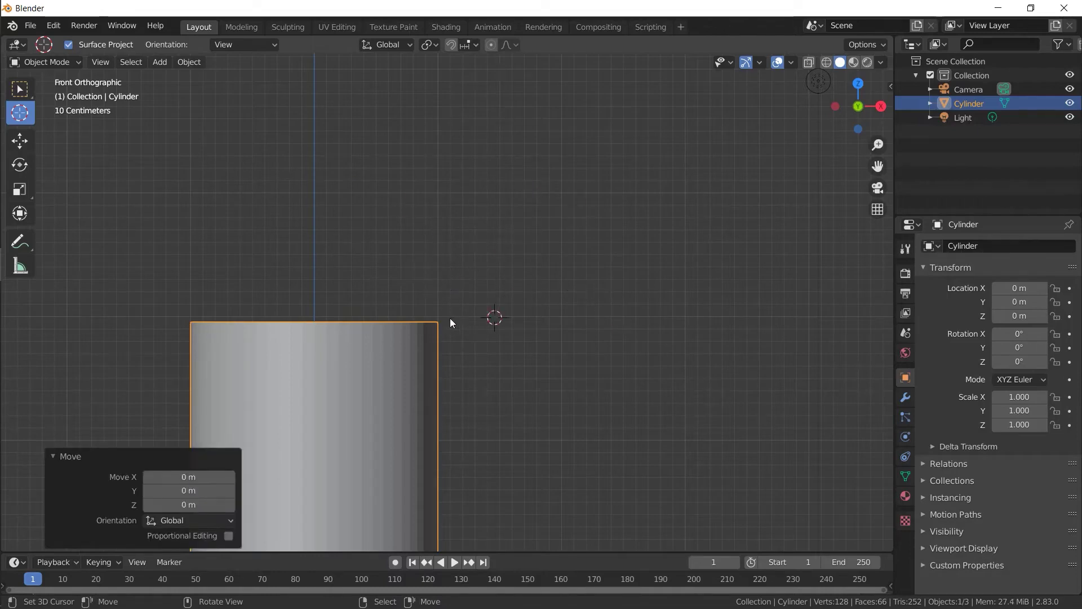
pyautogui.click(437, 322)
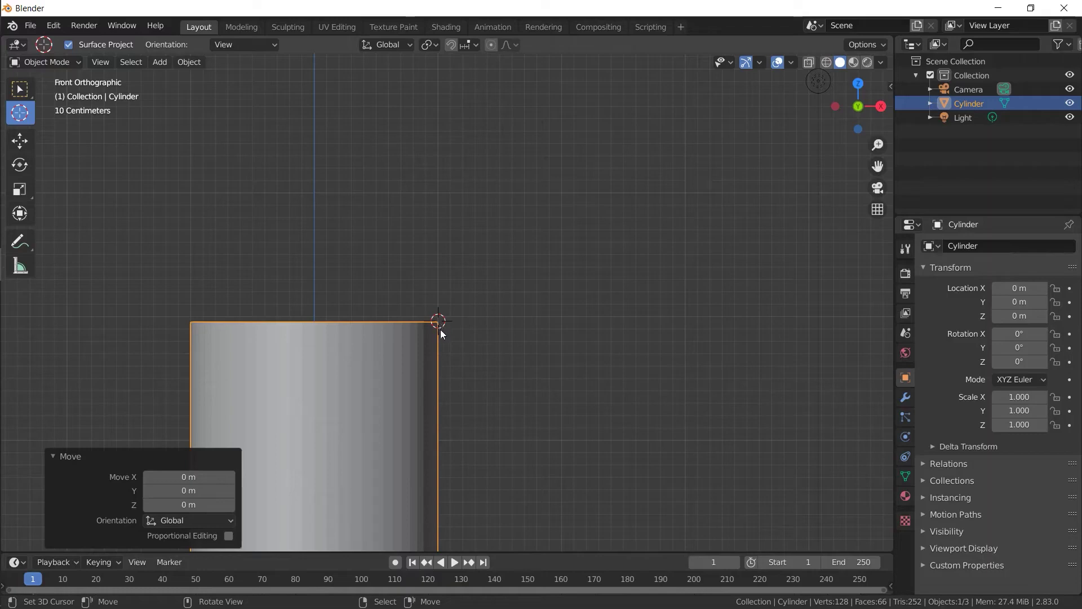
pyautogui.click(440, 324)
pyautogui.click(440, 325)
pyautogui.moveTo(421, 277); pyautogui.dragTo(420, 316, button='middle')
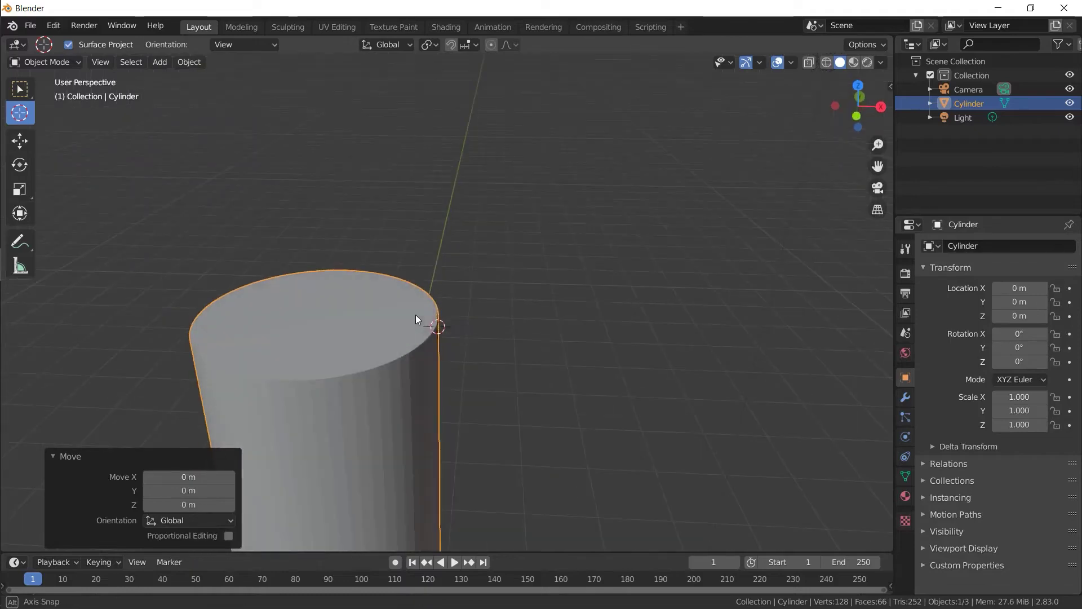
pyautogui.press('Tab')
# Step: Select only the cylinder's top face in face select mode, viewed from the front
pyautogui.click(119, 65)
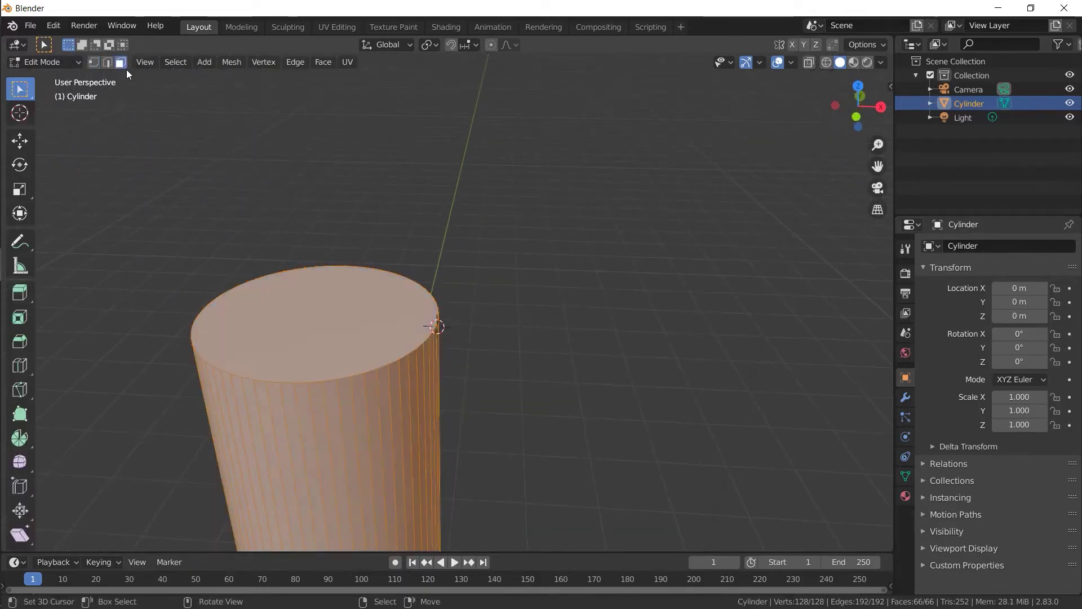
pyautogui.click(287, 301)
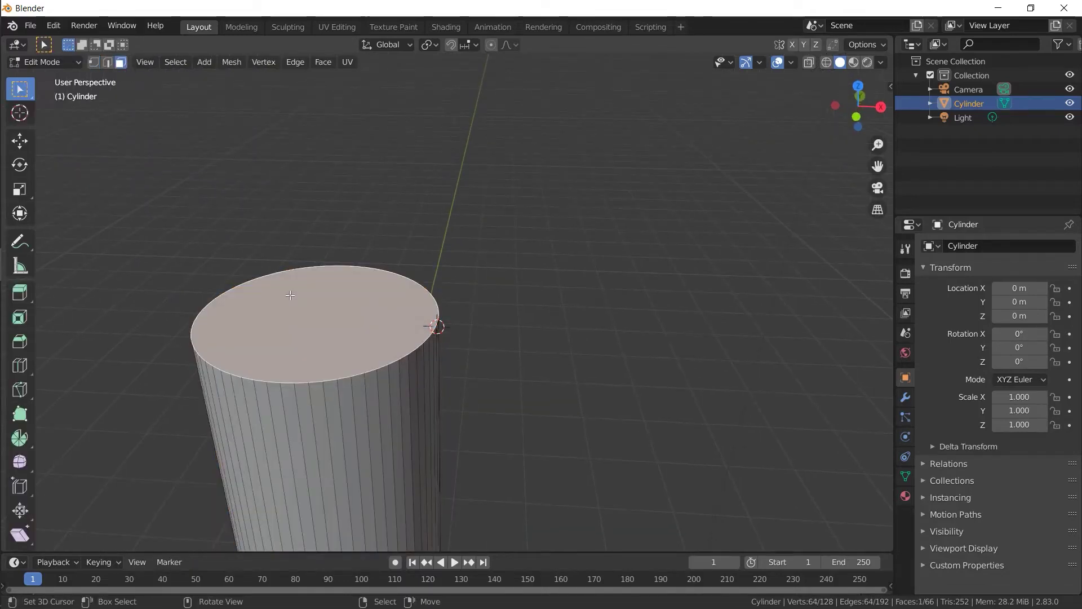
pyautogui.moveTo(291, 304)
pyautogui.mouseDown(button='middle')
pyautogui.moveTo(297, 338)
pyautogui.moveTo(302, 324)
pyautogui.mouseUp(button='middle')
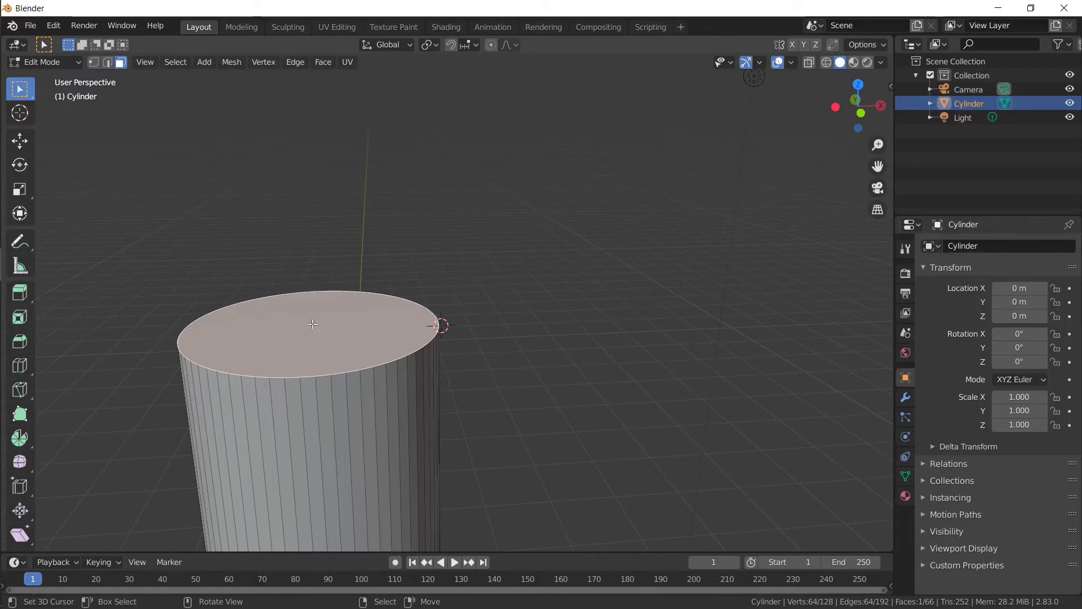
pyautogui.press('KP_1')
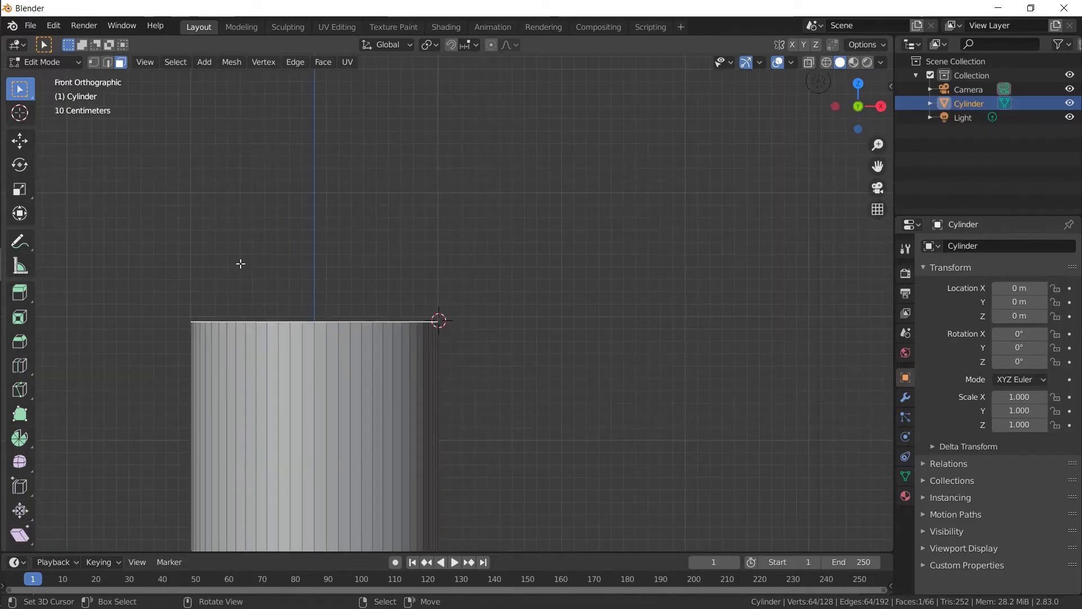
# Step: Spin the top face -124° about the Y axis around the 3D cursor in 12 steps
pyautogui.click(20, 439)
pyautogui.click(23, 443)
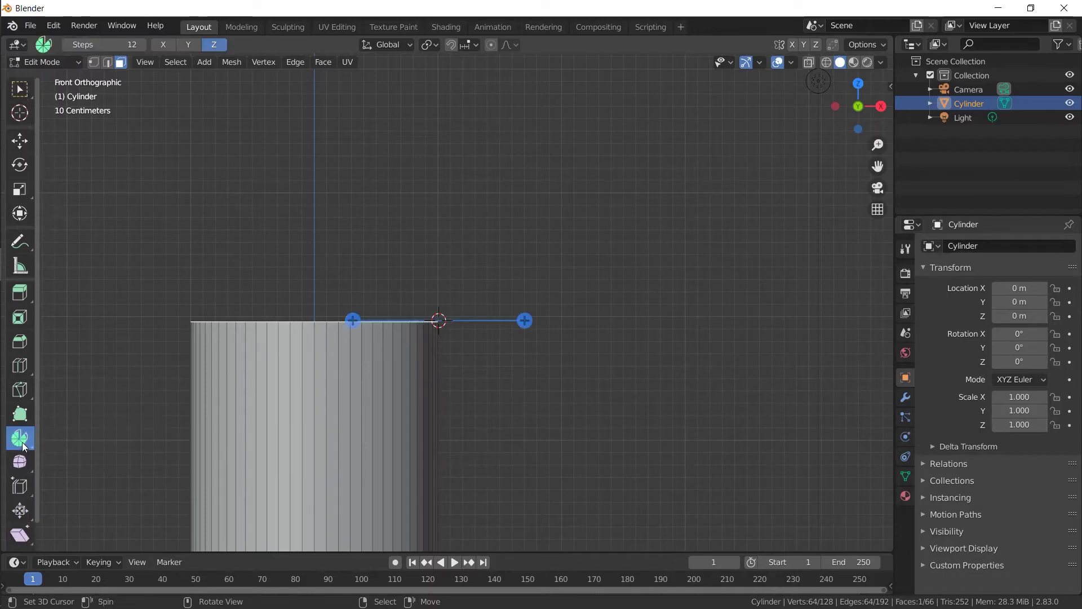
pyautogui.click(905, 250)
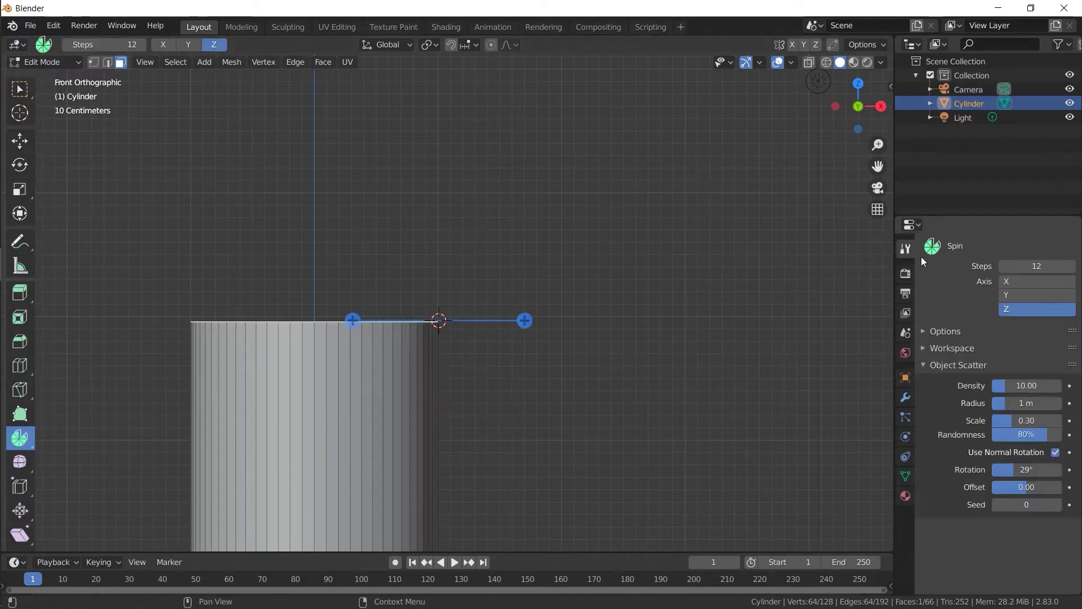
pyautogui.click(1018, 295)
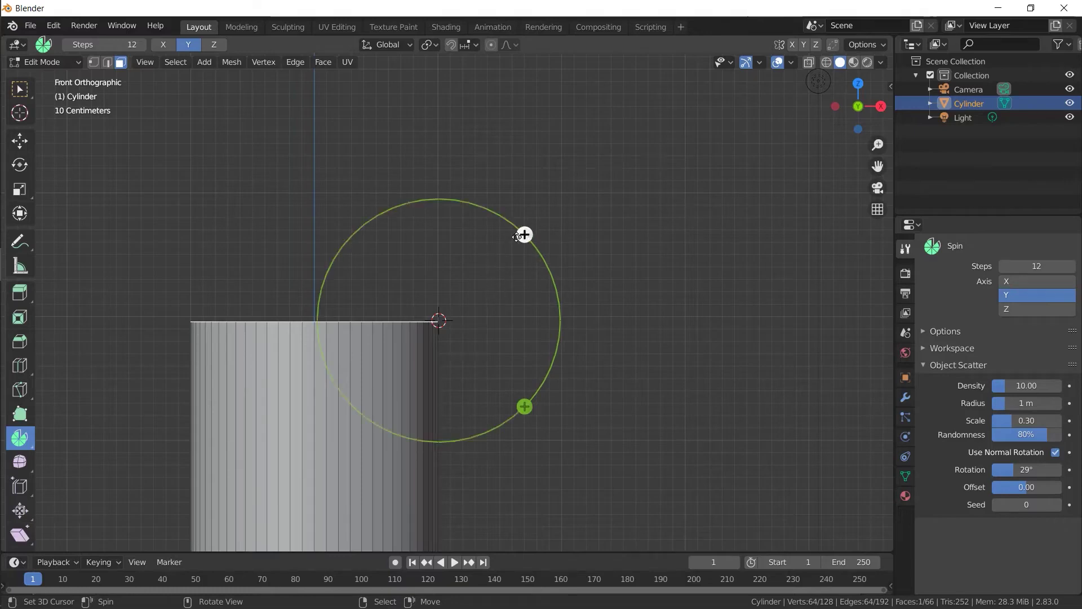
pyautogui.click(1006, 281)
pyautogui.click(1019, 293)
pyautogui.moveTo(524, 235)
pyautogui.mouseDown()
pyautogui.moveTo(556, 371)
pyautogui.moveTo(441, 349)
pyautogui.moveTo(476, 333)
pyautogui.moveTo(442, 359)
pyautogui.moveTo(402, 336)
pyautogui.moveTo(412, 333)
pyautogui.moveTo(397, 369)
pyautogui.moveTo(406, 381)
pyautogui.moveTo(467, 363)
pyautogui.moveTo(406, 366)
pyautogui.mouseUp()
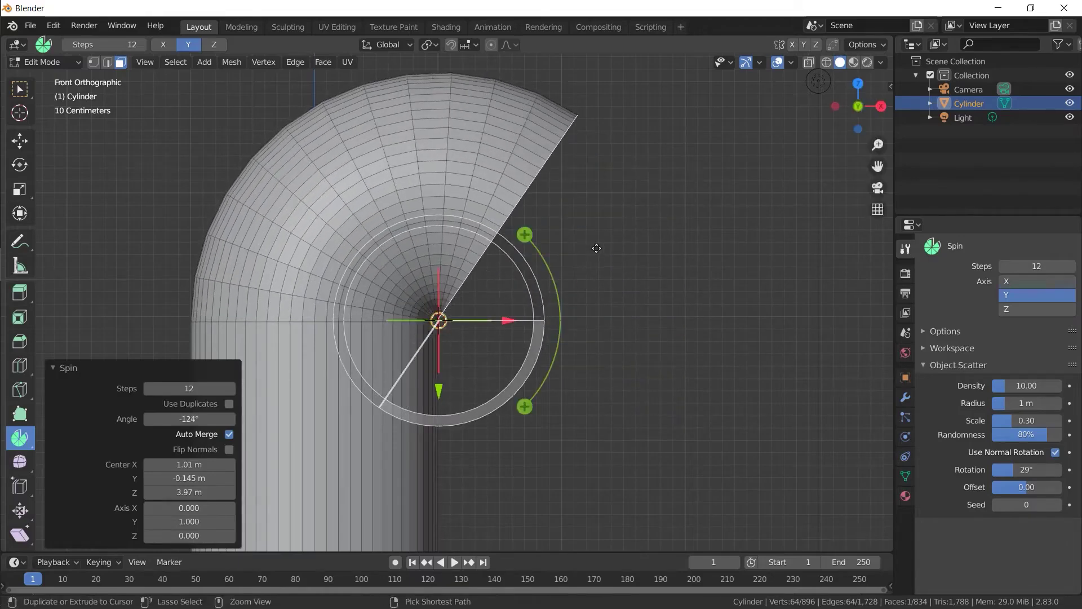
# Step: Redo the bend as a -90° spin in 16 steps
pyautogui.hotkey('ctrl', 'z')
pyautogui.click(1024, 269)
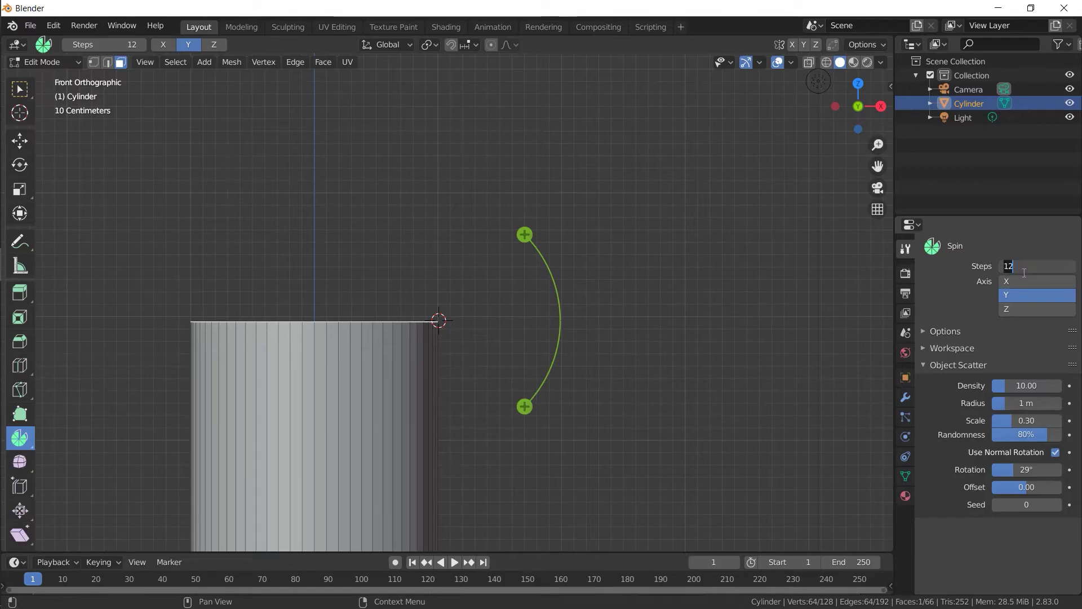
pyautogui.write('16')
pyautogui.press('Return')
pyautogui.moveTo(524, 234)
pyautogui.mouseDown()
pyautogui.moveTo(452, 365)
pyautogui.moveTo(473, 370)
pyautogui.mouseUp()
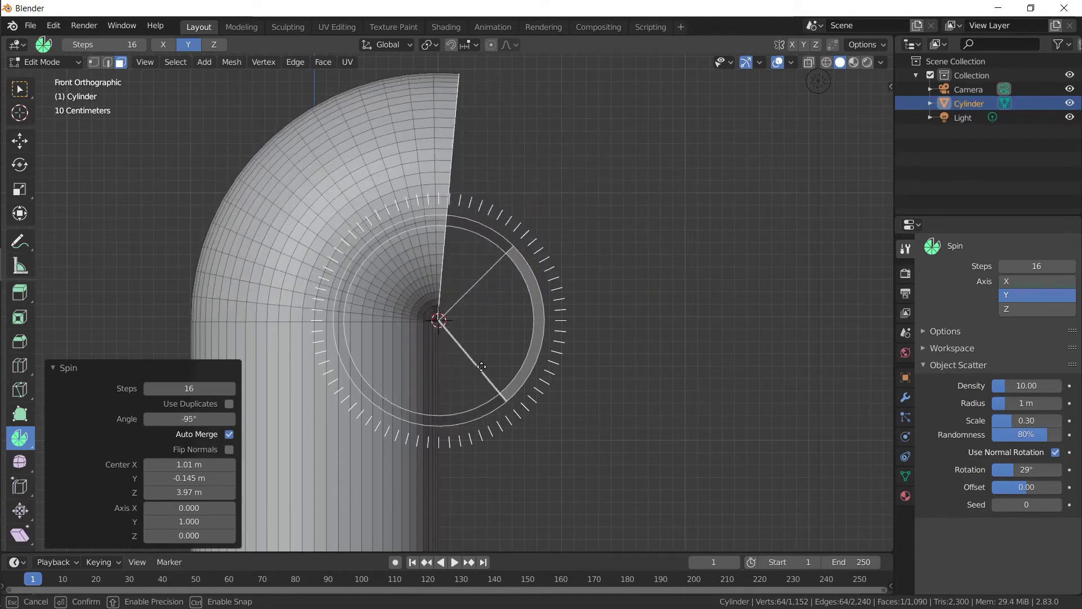
pyautogui.moveTo(473, 370); pyautogui.dragTo(483, 365)
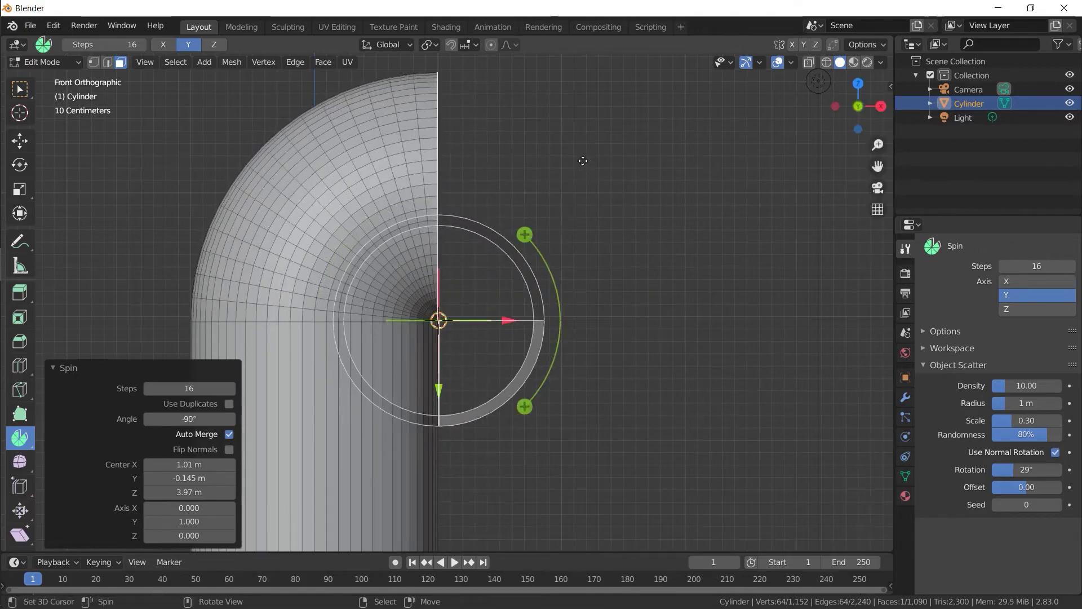
pyautogui.moveTo(580, 161)
pyautogui.mouseDown(button='middle')
pyautogui.moveTo(563, 188)
pyautogui.moveTo(470, 152)
pyautogui.moveTo(389, 148)
pyautogui.mouseUp(button='middle')
# Step: Extrude the bent end 1.9402 m into a straight arm, then select the bottom face
pyautogui.press('e')
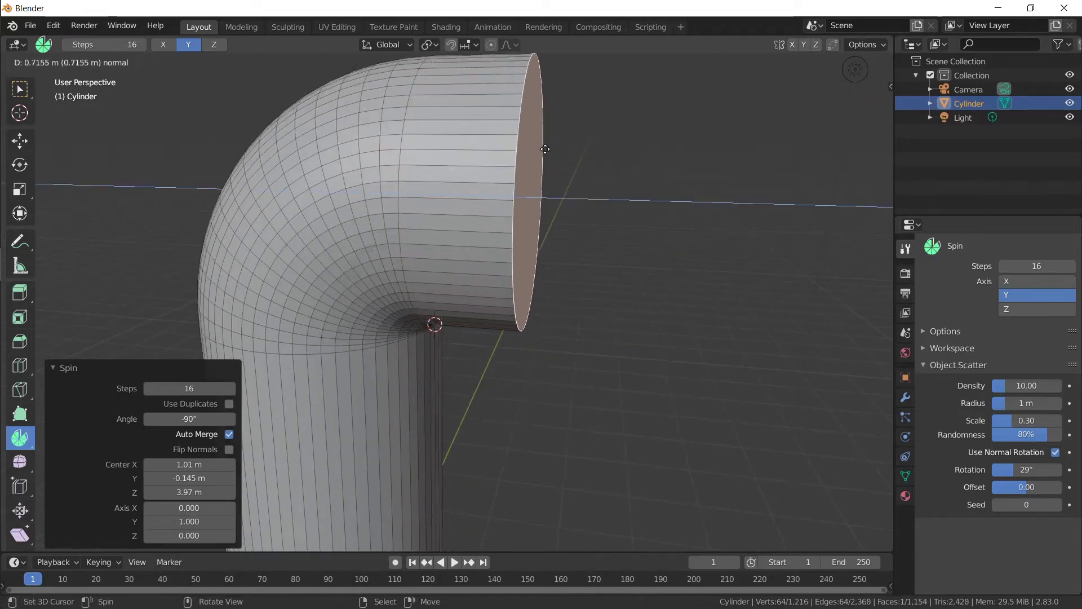
pyautogui.click(661, 146)
pyautogui.scroll(-4, 659, 148)
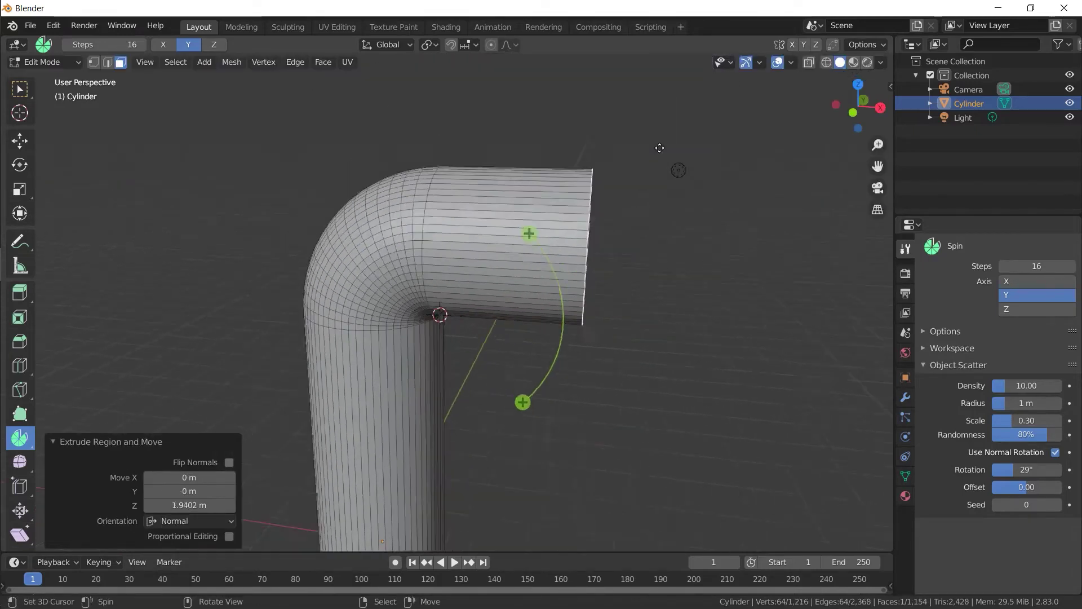
pyautogui.scroll(-3, 660, 148)
pyautogui.moveTo(659, 147)
pyautogui.mouseDown(button='middle')
pyautogui.moveTo(465, 231)
pyautogui.moveTo(386, 345)
pyautogui.mouseUp(button='middle')
pyautogui.click(396, 338)
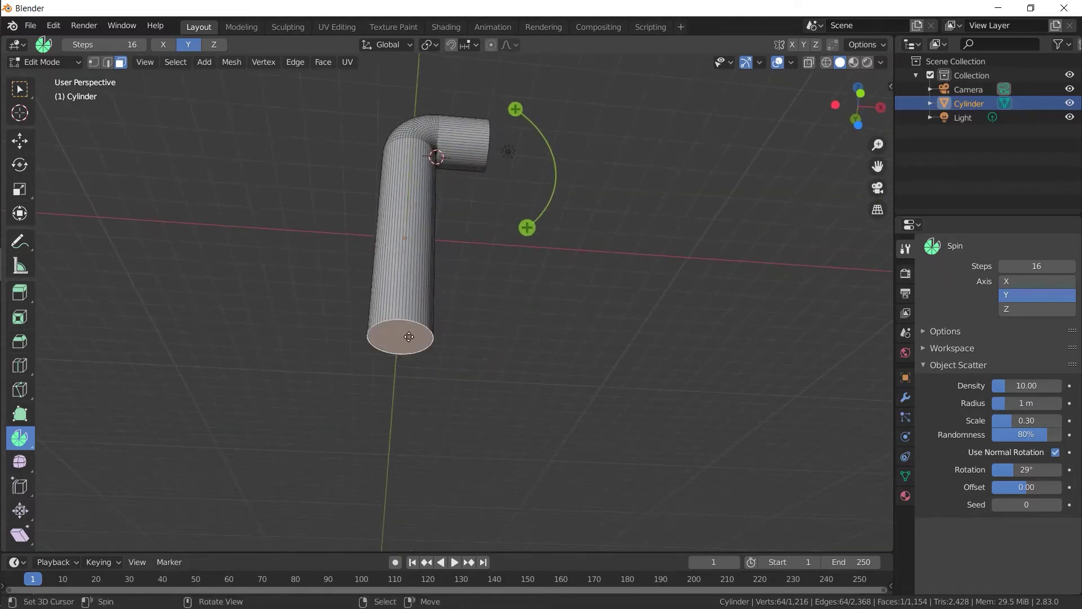
pyautogui.press('KP_1')
pyautogui.scroll(2, 409, 337)
# Step: Set the spin centre at the cylinder's bottom-right corner and bend the bottom -90°
pyautogui.scroll(3, 409, 336)
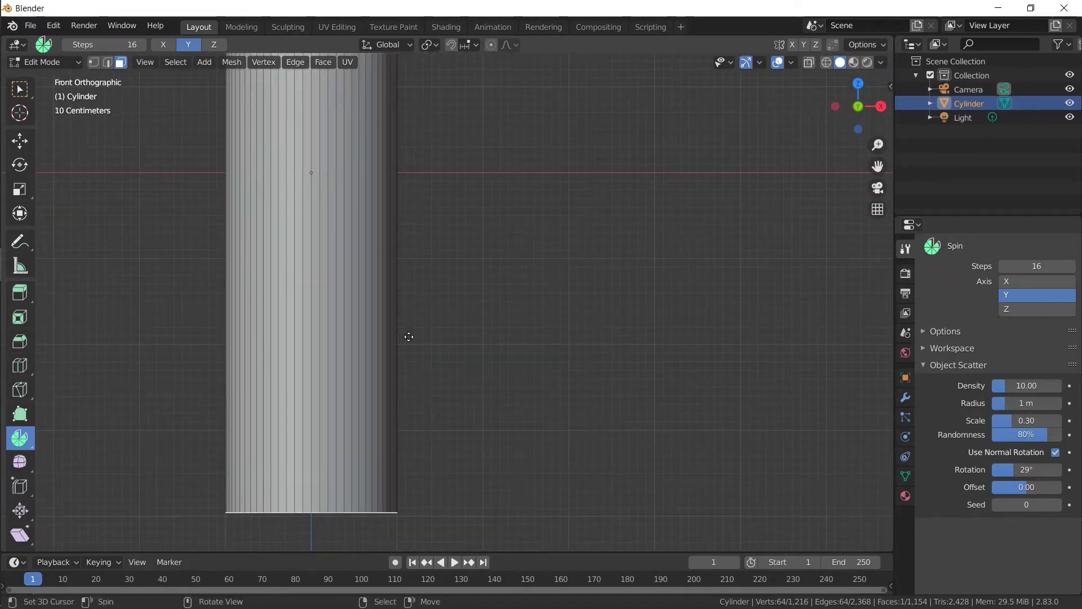
pyautogui.keyDown('shift'); pyautogui.moveTo(493, 330); pyautogui.dragTo(517, 121, button='middle'); pyautogui.keyUp('shift')
pyautogui.keyDown('shift'); pyautogui.rightClick(425, 305); pyautogui.keyUp('shift')
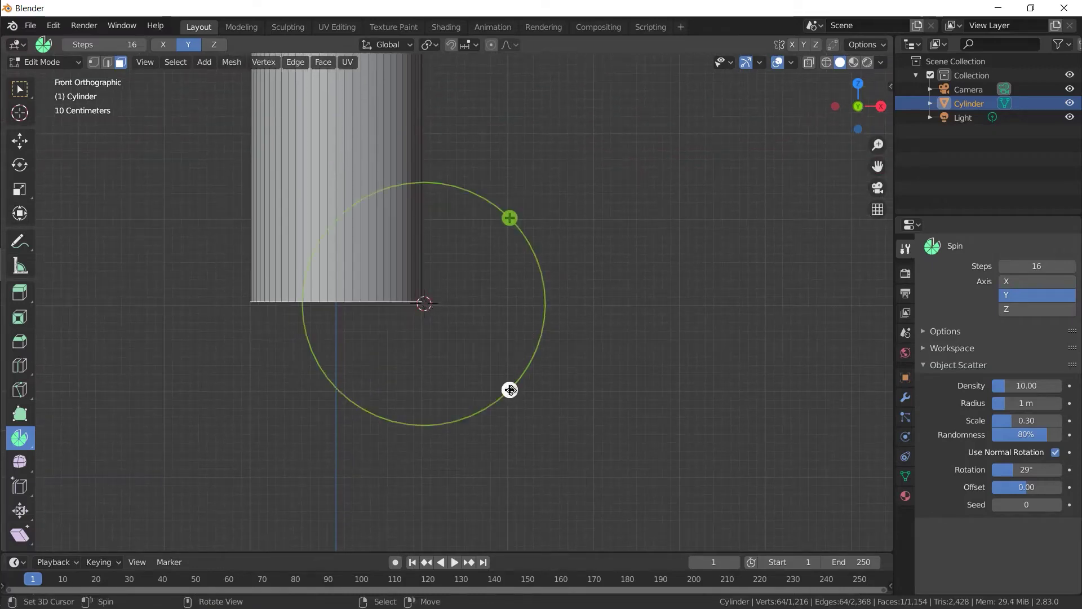
pyautogui.moveTo(510, 389)
pyautogui.mouseDown()
pyautogui.moveTo(533, 220)
pyautogui.moveTo(524, 209)
pyautogui.mouseUp()
# Step: Extrude the lower bend 1.9257 m into a second horizontal arm and select both open ends
pyautogui.scroll(-2, 523, 209)
pyautogui.scroll(-2, 523, 210)
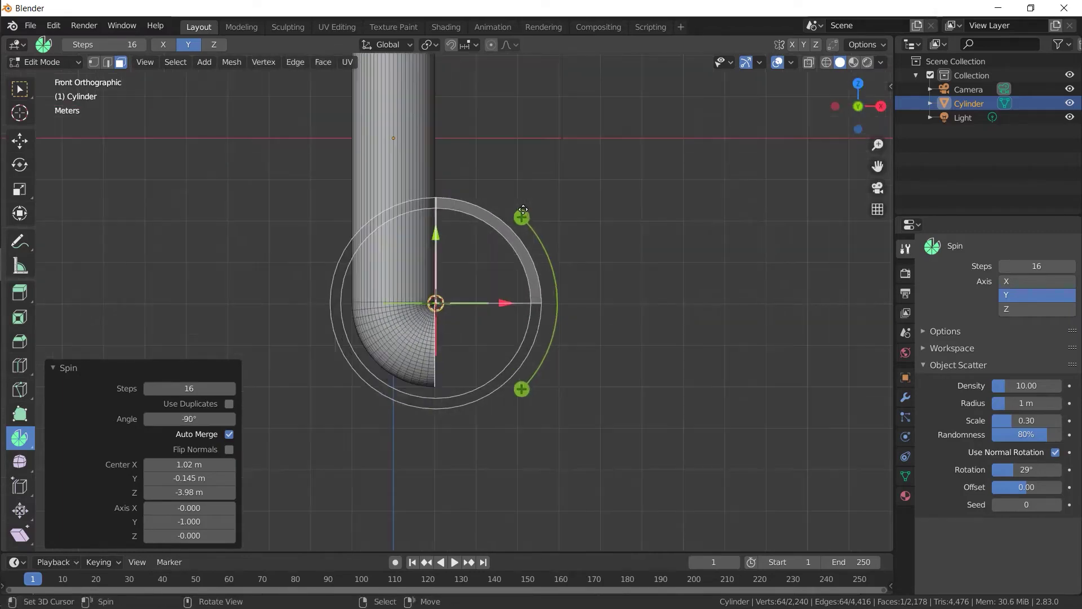
pyautogui.moveTo(523, 210)
pyautogui.keyDown('shift'); pyautogui.mouseDown(button='middle')
pyautogui.moveTo(462, 270)
pyautogui.moveTo(438, 354)
pyautogui.mouseUp(button='middle'); pyautogui.keyUp('shift')
pyautogui.press('e')
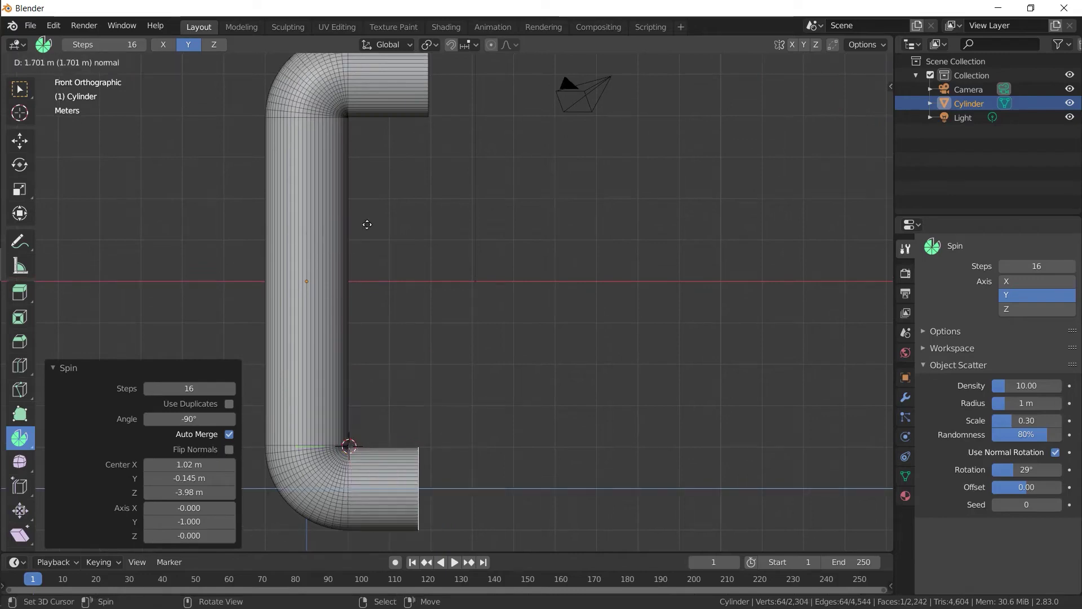
pyautogui.click(367, 224)
pyautogui.moveTo(368, 224)
pyautogui.mouseDown(button='middle')
pyautogui.moveTo(401, 236)
pyautogui.moveTo(382, 180)
pyautogui.moveTo(464, 265)
pyautogui.moveTo(406, 210)
pyautogui.moveTo(439, 234)
pyautogui.moveTo(449, 292)
pyautogui.moveTo(523, 226)
pyautogui.moveTo(317, 268)
pyautogui.moveTo(401, 263)
pyautogui.moveTo(474, 224)
pyautogui.mouseUp(button='middle')
pyautogui.keyDown('shift'); pyautogui.click(382, 180); pyautogui.keyUp('shift')
# Step: Extrude the end rings in place and scale them 1.474 about Individual Origins
pyautogui.press('e')
pyautogui.rightClick(474, 224)
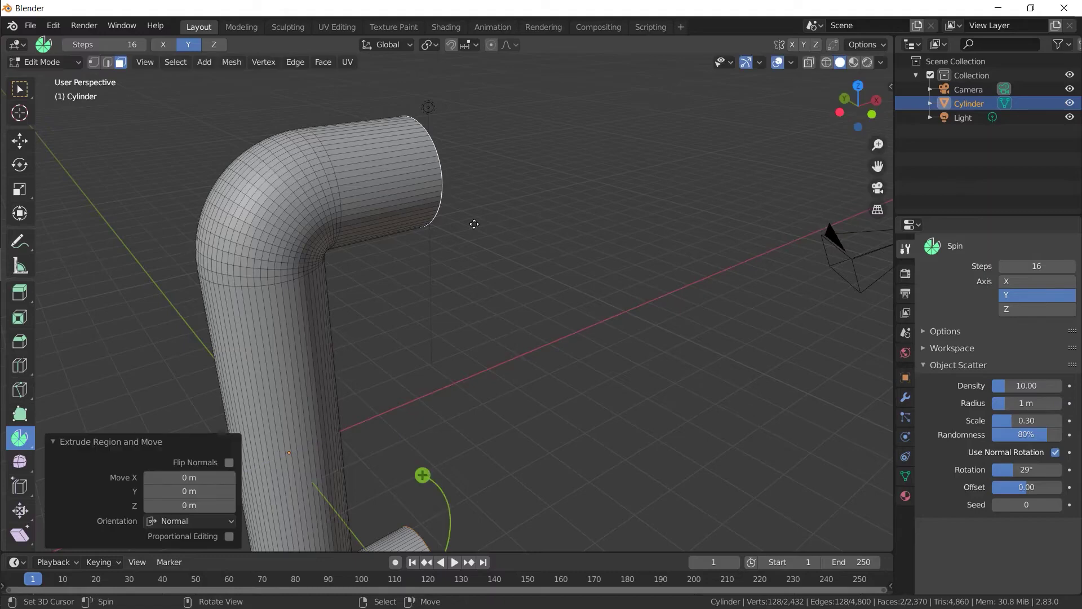
pyautogui.press('s')
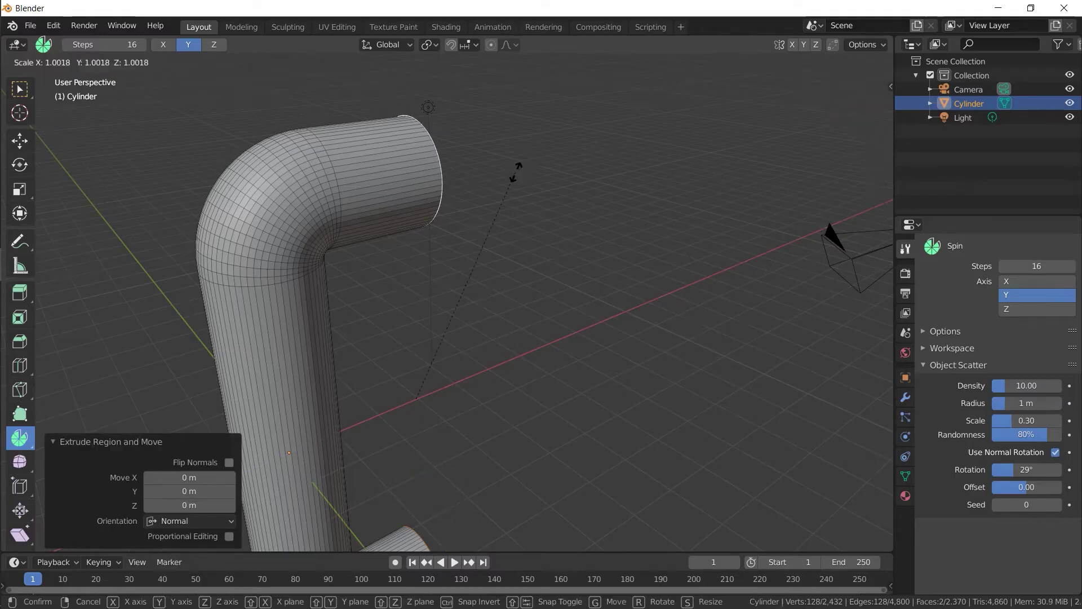
pyautogui.rightClick(522, 171)
pyautogui.click(430, 44)
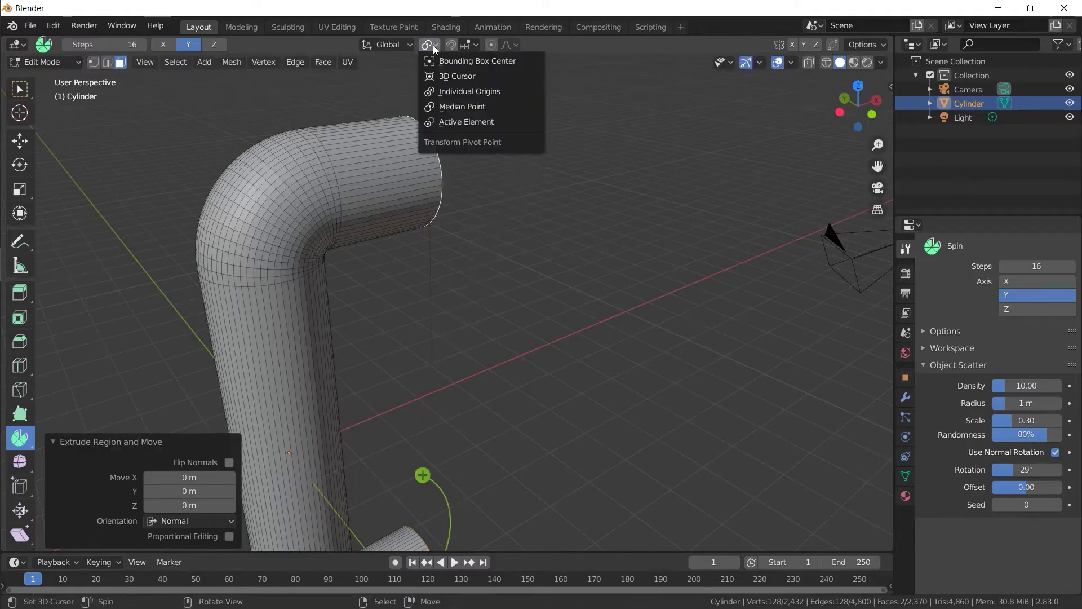
pyautogui.click(453, 93)
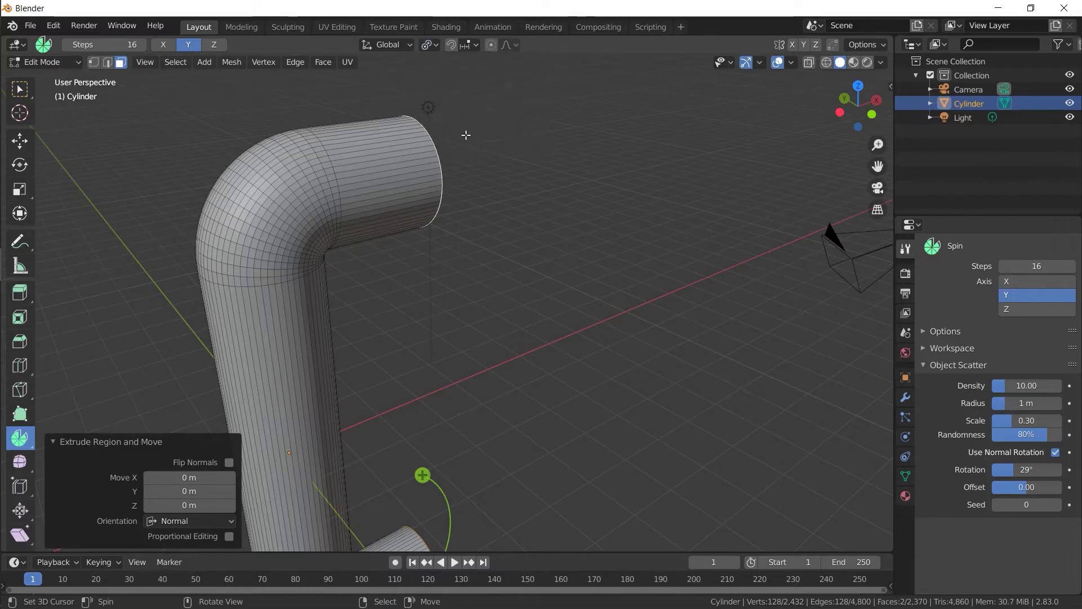
pyautogui.press('s')
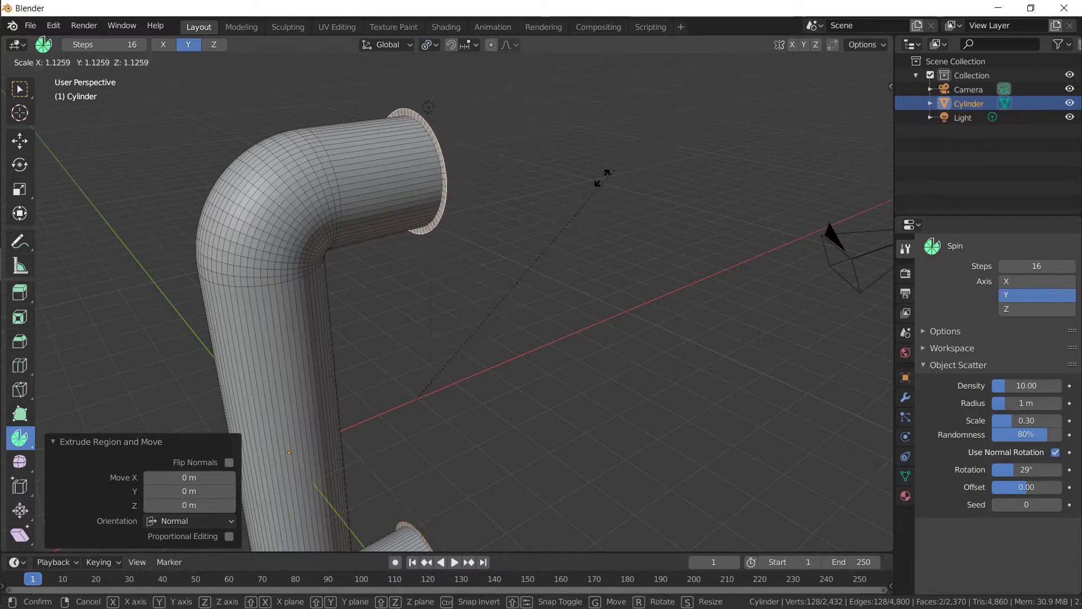
pyautogui.click(683, 108)
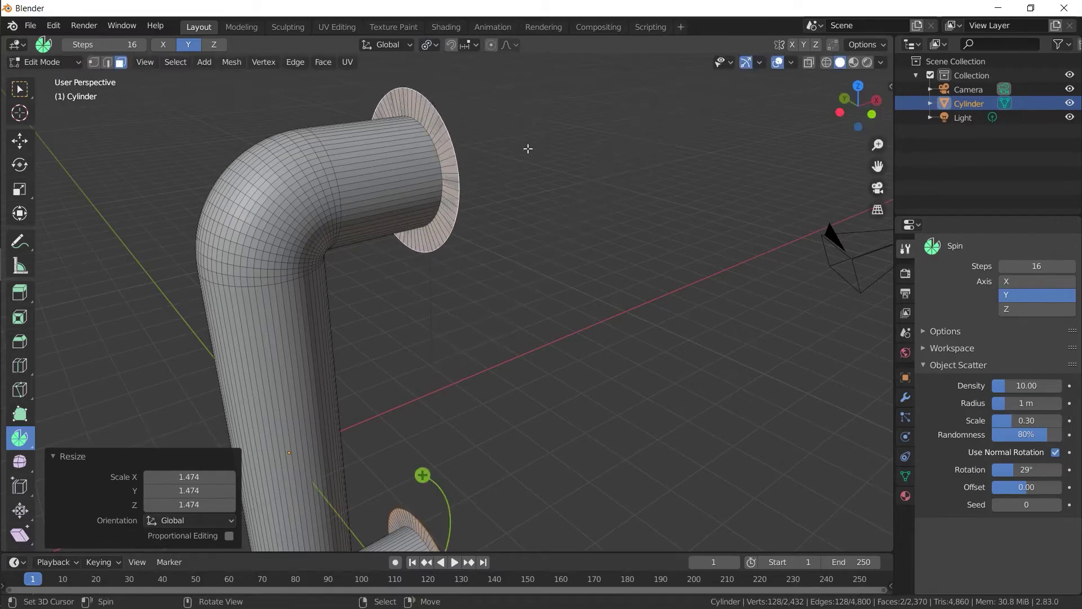
# Step: Extrude the enlarged rings 0.20161 m into thick flanges and return to Object Mode
pyautogui.press('e')
pyautogui.click(538, 147)
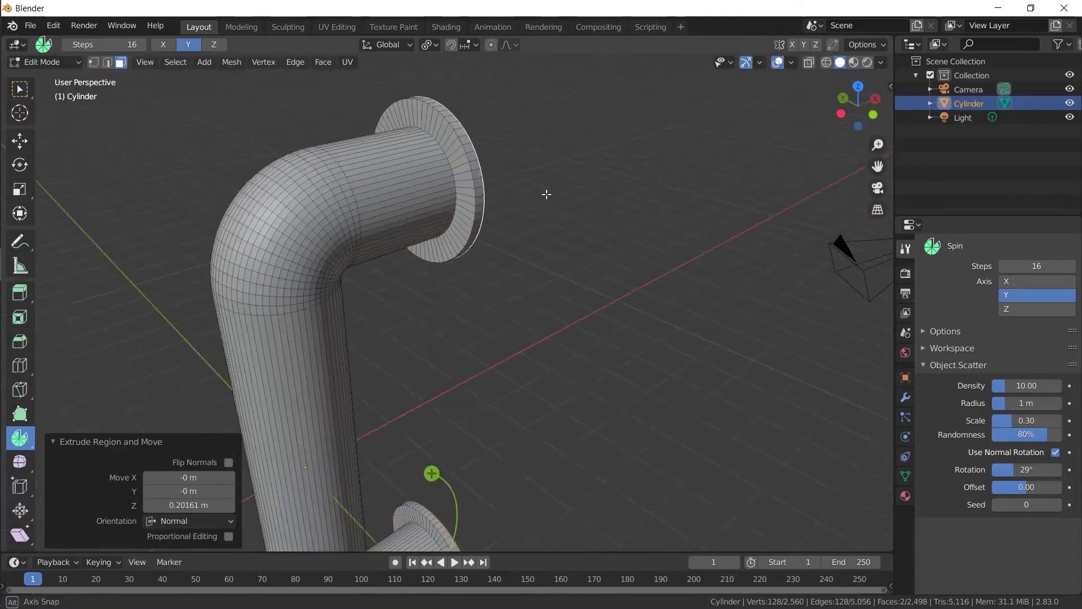
pyautogui.press('Tab')
pyautogui.moveTo(546, 194)
pyautogui.mouseDown(button='middle')
pyautogui.moveTo(510, 241)
pyautogui.moveTo(633, 225)
pyautogui.moveTo(580, 130)
pyautogui.moveTo(502, 162)
pyautogui.moveTo(469, 202)
pyautogui.moveTo(456, 310)
pyautogui.moveTo(465, 197)
pyautogui.mouseUp(button='middle')
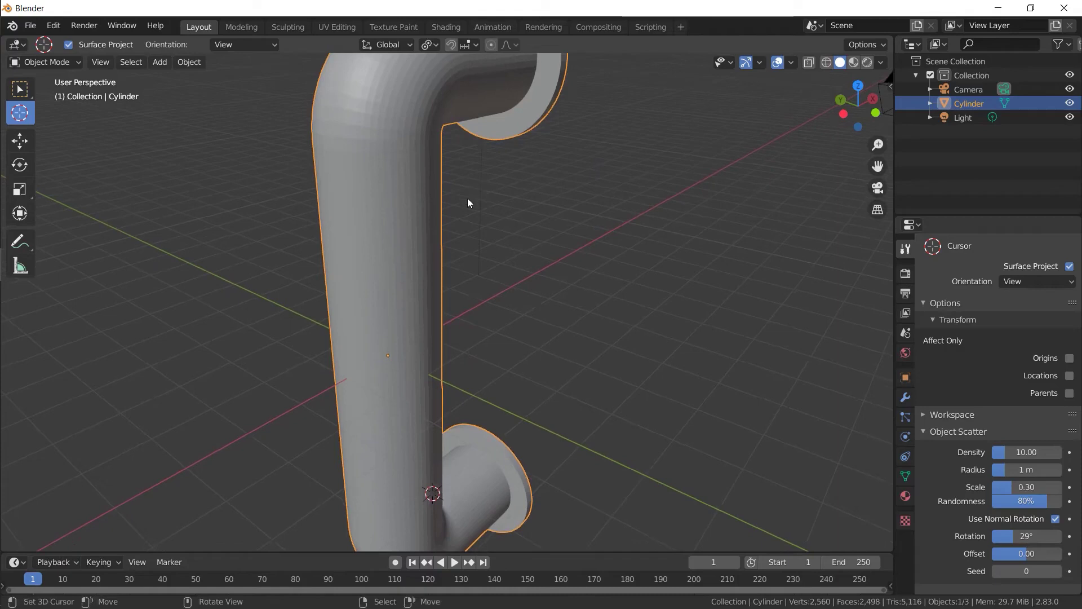
# Step: Frame and delete the flanged pipe, then reset the 3D cursor to the world origin
pyautogui.press('KP_Decimal')
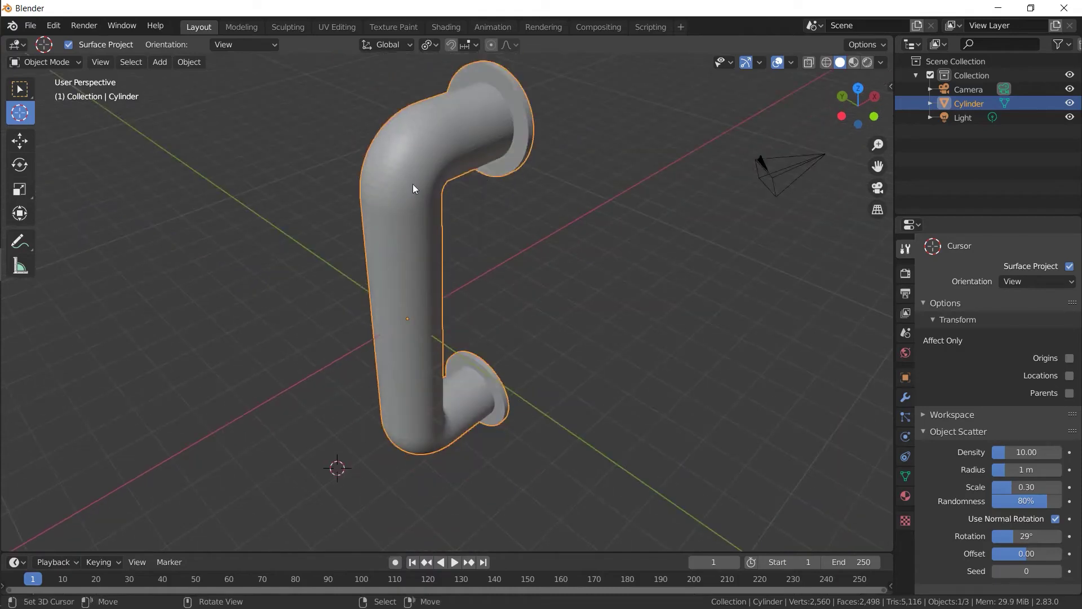
pyautogui.press('Delete')
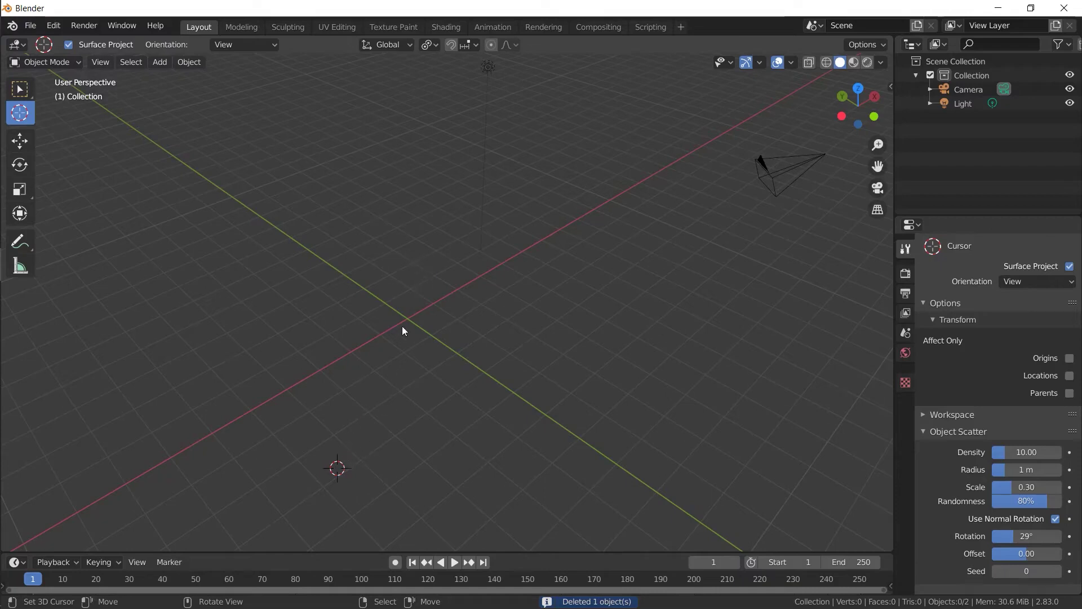
pyautogui.hotkey('shift', 'c')
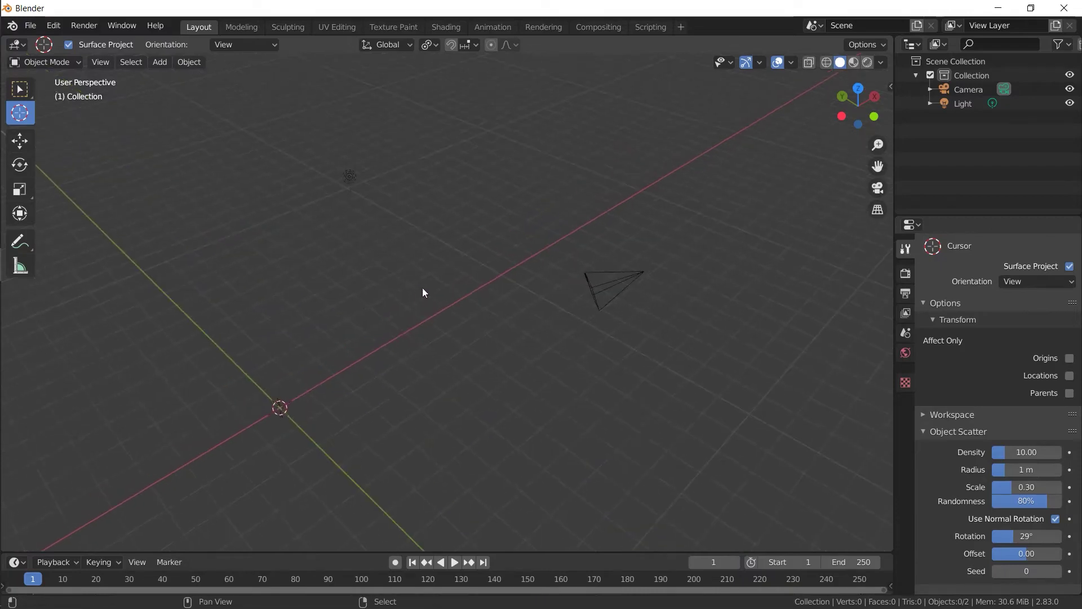
pyautogui.moveTo(304, 319)
pyautogui.keyDown('shift'); pyautogui.mouseDown(button='middle')
pyautogui.moveTo(471, 265)
pyautogui.moveTo(403, 232)
pyautogui.moveTo(408, 304)
pyautogui.moveTo(427, 310)
pyautogui.moveTo(446, 273)
pyautogui.mouseUp(button='middle'); pyautogui.keyUp('shift')
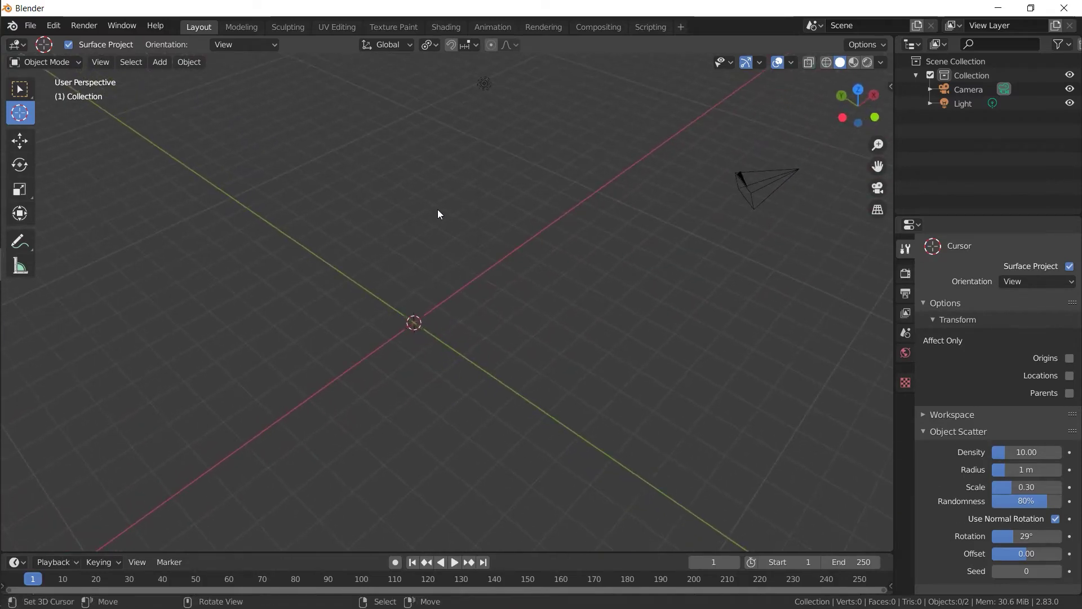
# Step: Add a Mesh > Cube at the world origin and zoom in on it
pyautogui.hotkey('shift', 'a')
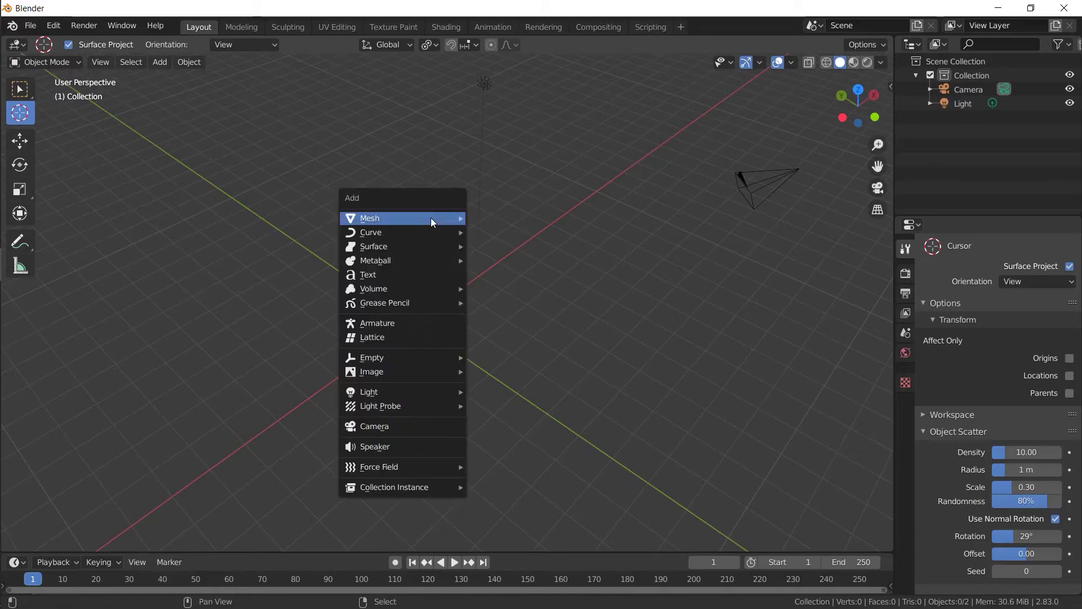
pyautogui.click(503, 232)
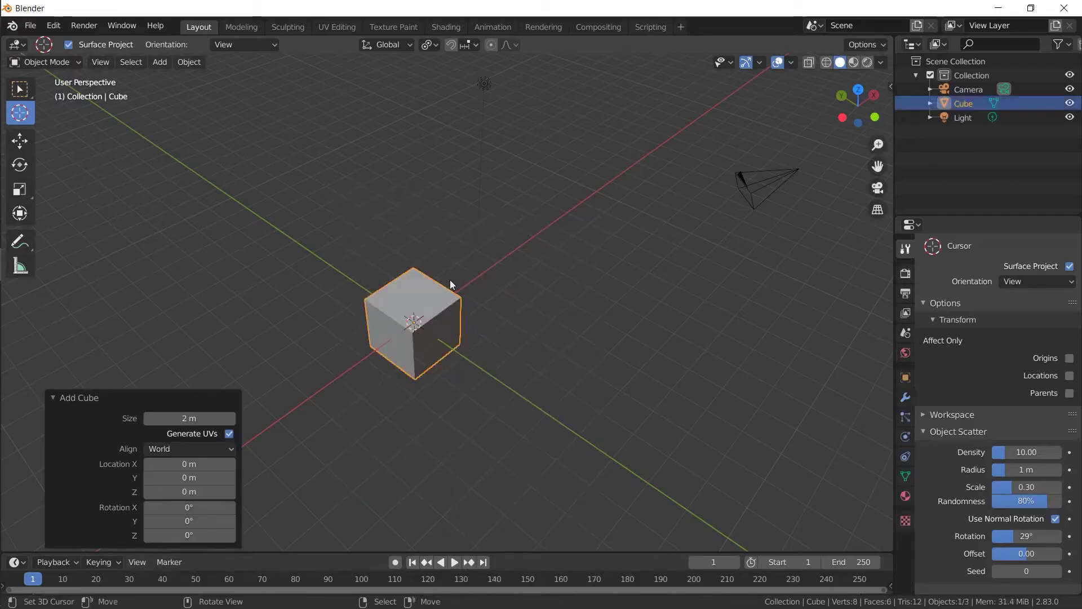
pyautogui.scroll(3, 450, 280)
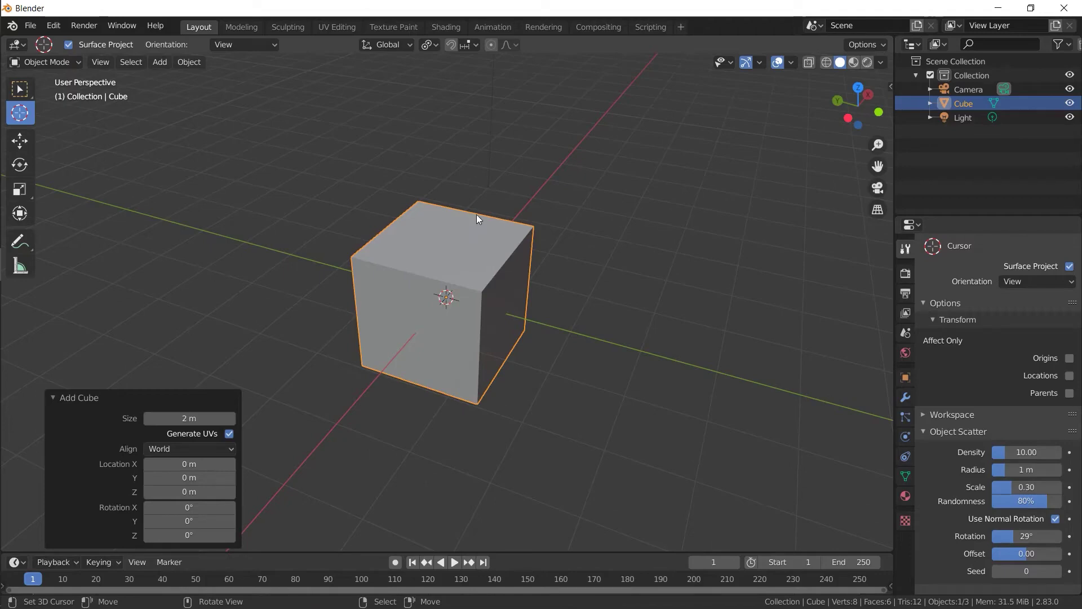
# Step: Cut a centred edge loop around the middle of the cube in Edit Mode
pyautogui.press('Tab')
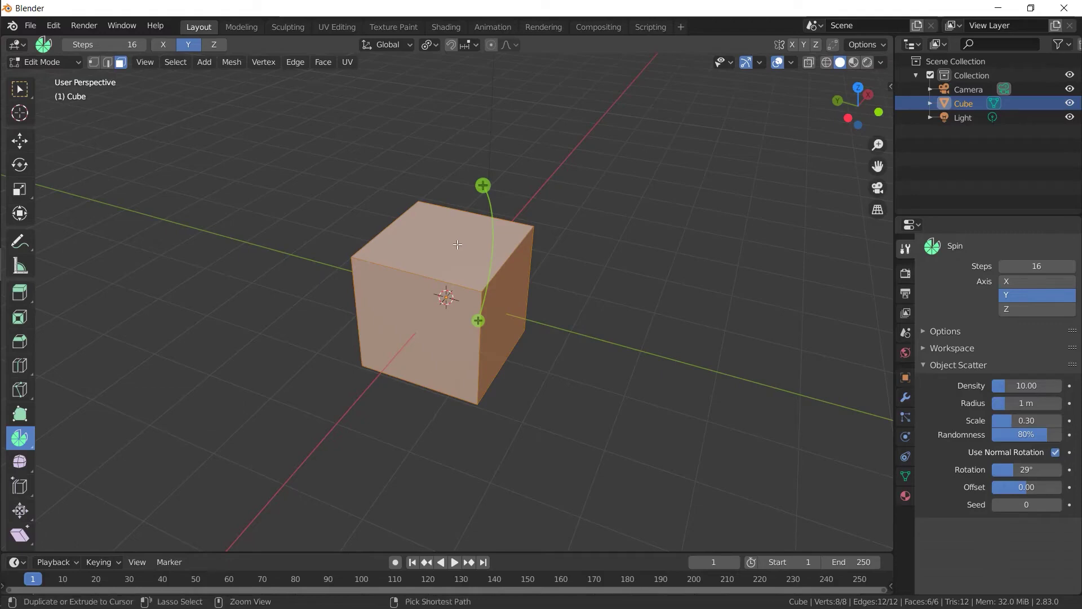
pyautogui.hotkey('ctrl', 'r')
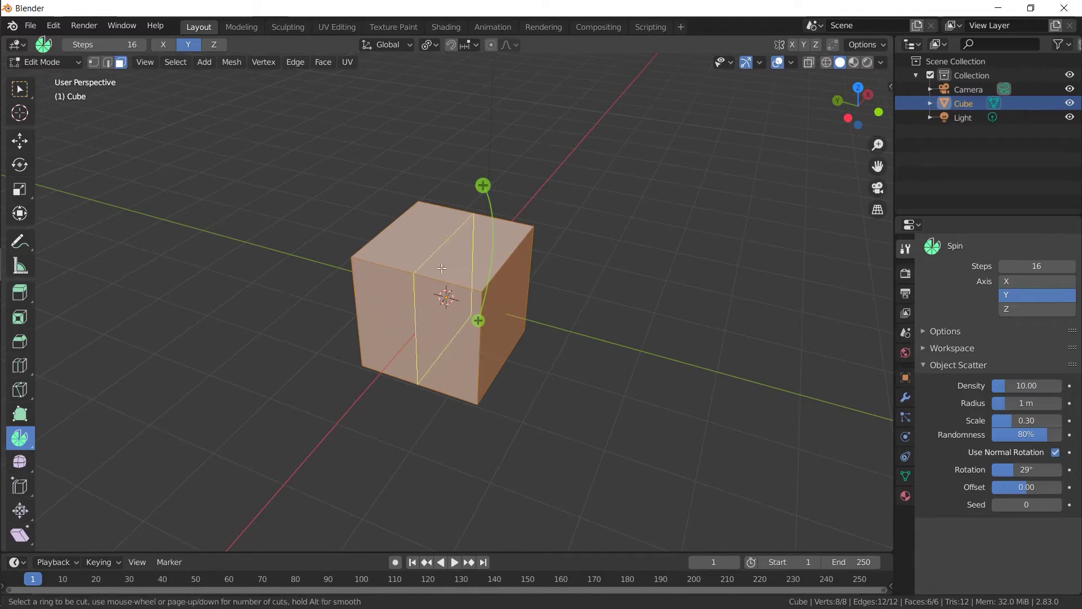
pyautogui.click(441, 268)
pyautogui.rightClick(441, 268)
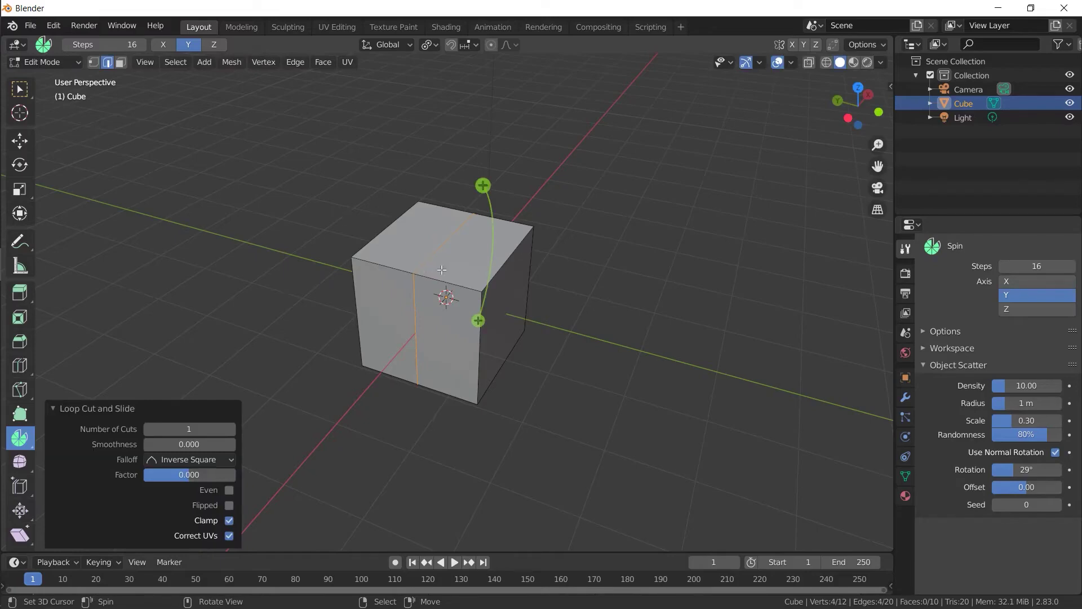
pyautogui.press('g')
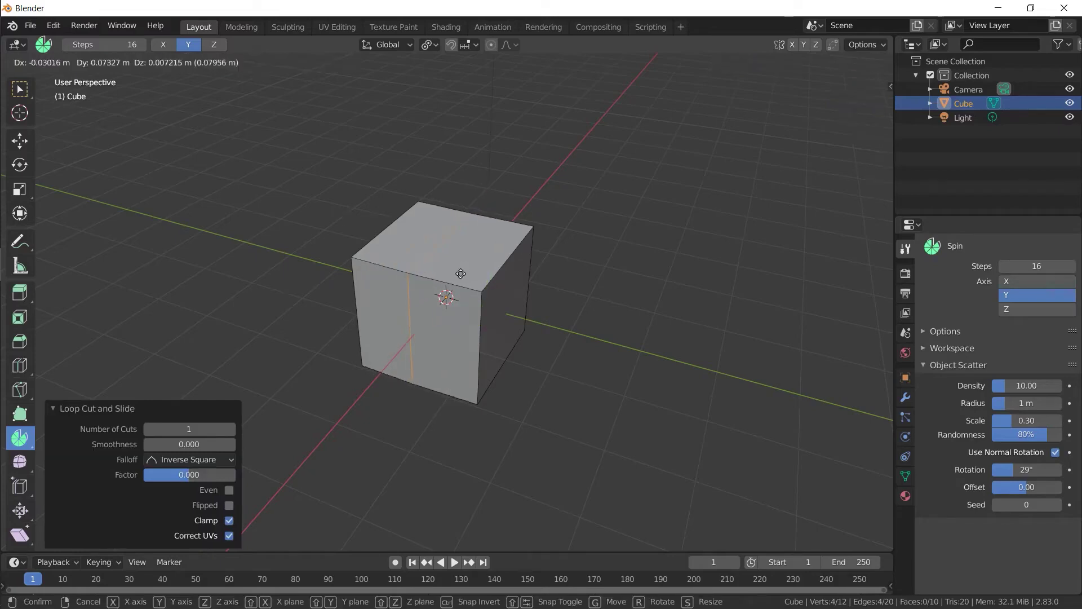
pyautogui.rightClick(478, 271)
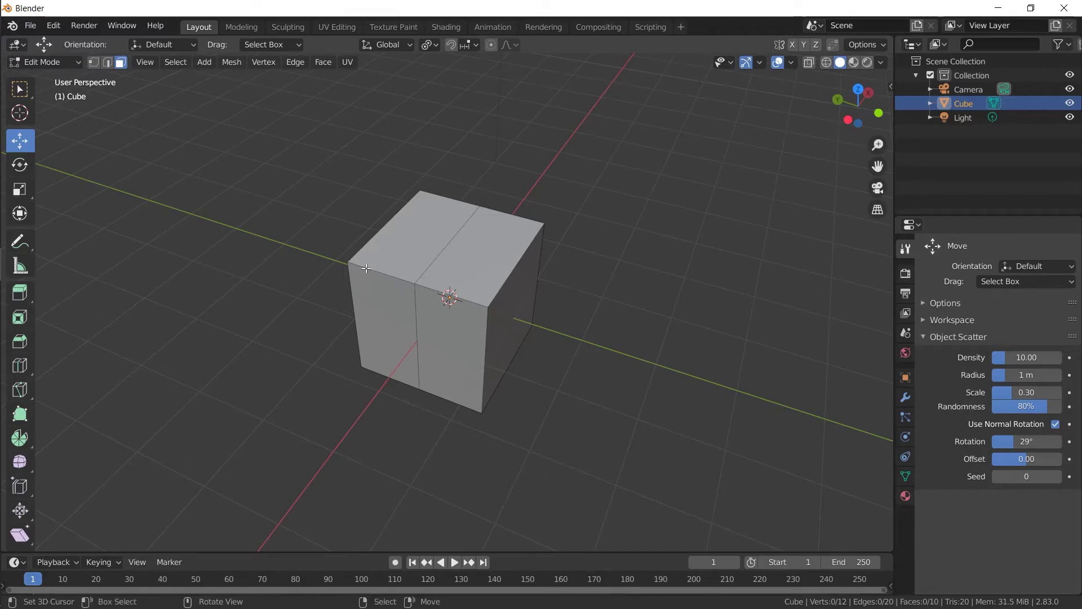
# Step: Select one half's faces and delete them, leaving a 5-face open half-box
pyautogui.keyDown('alt'); pyautogui.moveTo(367, 268); pyautogui.dragTo(419, 276); pyautogui.keyUp('alt')
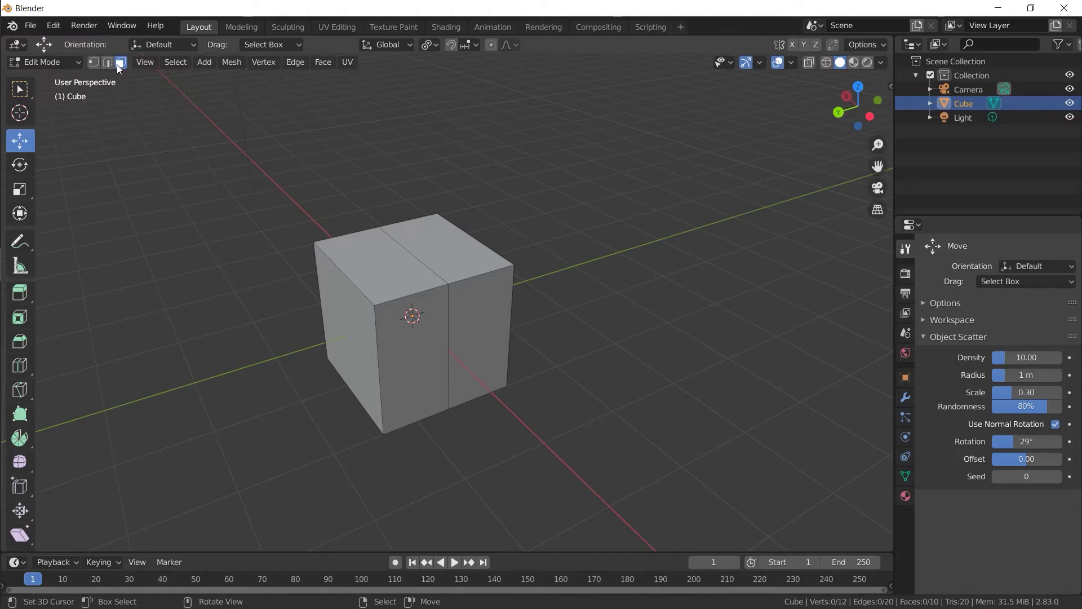
pyautogui.click(324, 314)
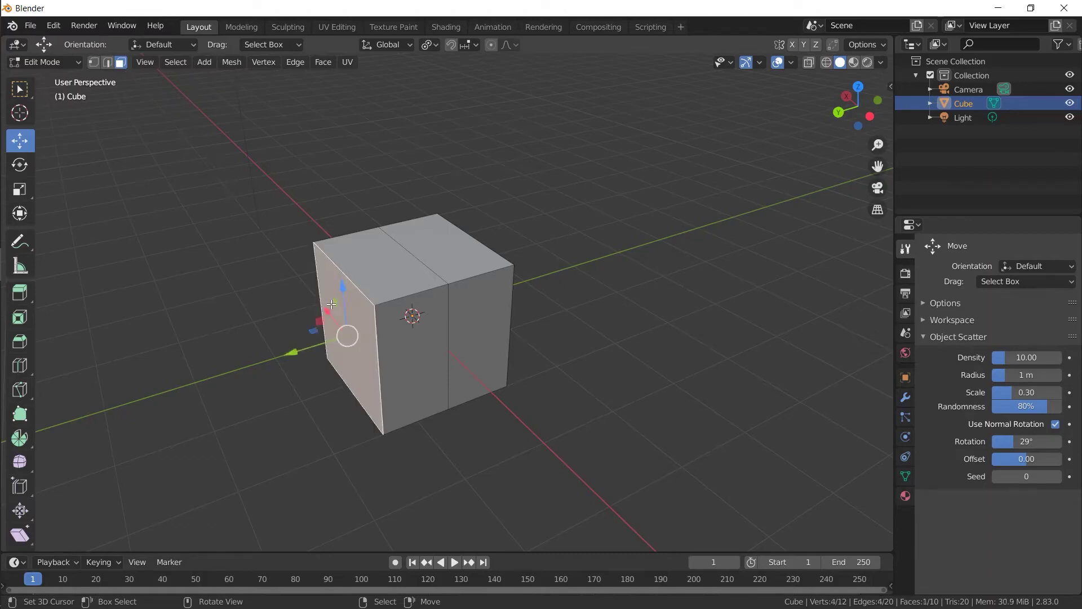
pyautogui.press('ctrl+KP_Add')
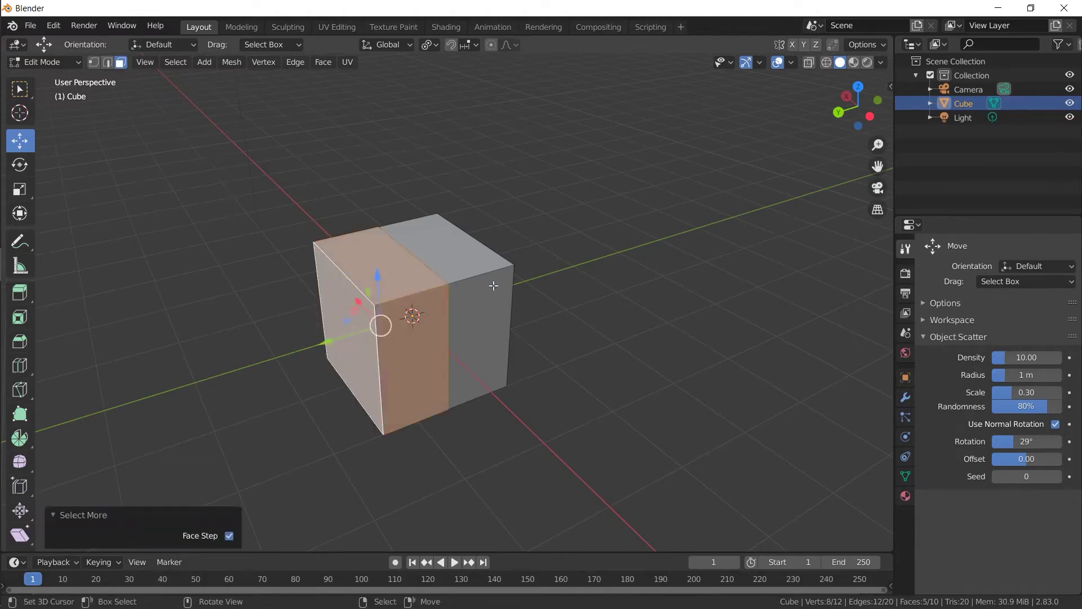
pyautogui.keyDown('alt'); pyautogui.moveTo(374, 322); pyautogui.dragTo(495, 269); pyautogui.keyUp('alt')
pyautogui.moveTo(495, 269); pyautogui.dragTo(514, 296, button='middle')
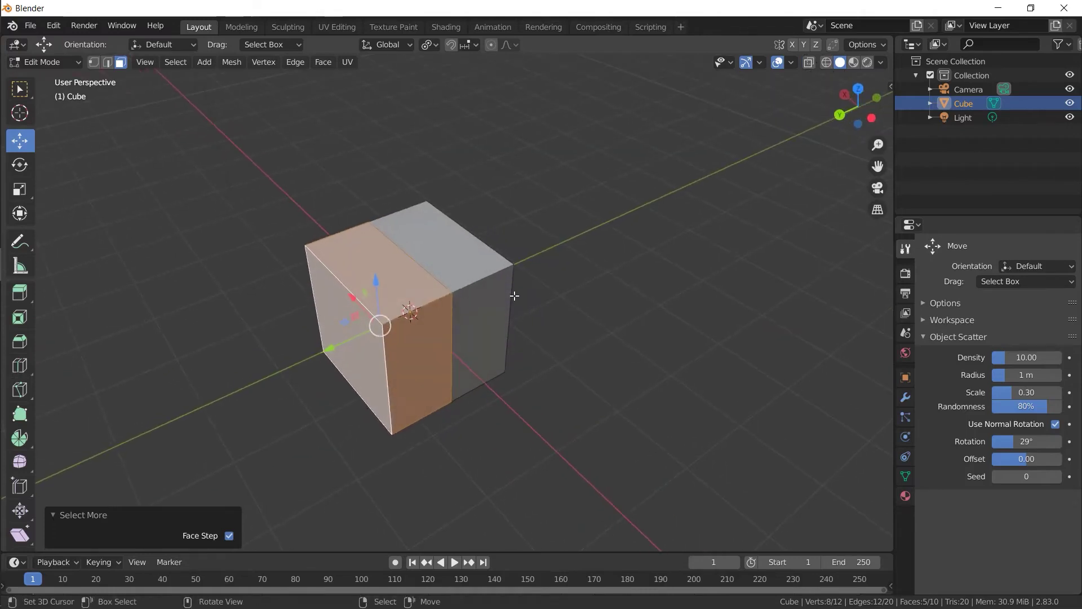
pyautogui.press('x')
pyautogui.click(509, 327)
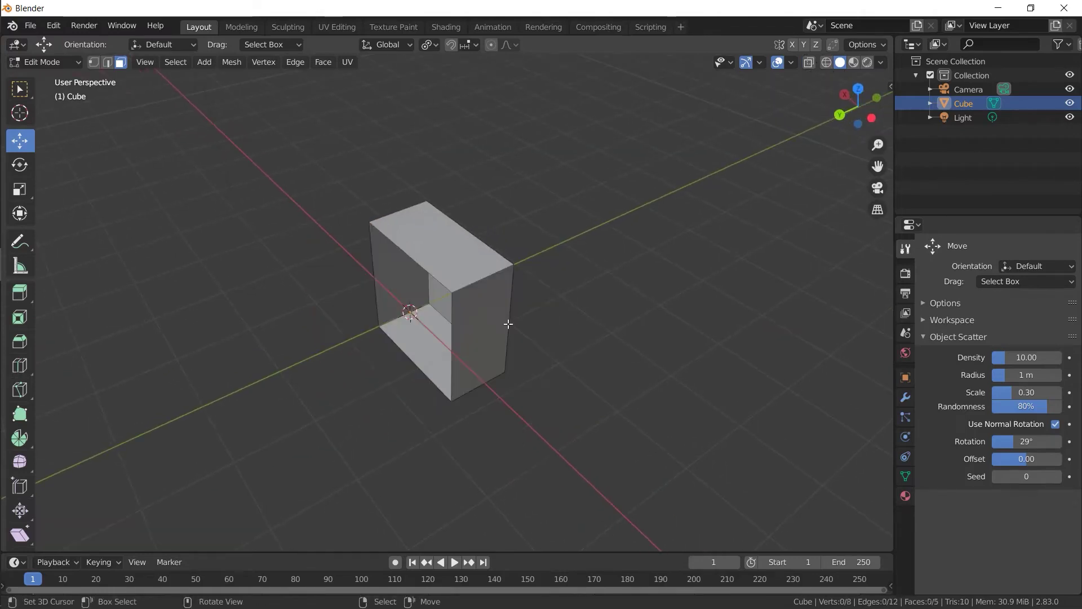
pyautogui.press('Tab')
pyautogui.moveTo(424, 293)
pyautogui.keyDown('alt'); pyautogui.mouseDown()
pyautogui.moveTo(538, 235)
pyautogui.moveTo(427, 225)
pyautogui.moveTo(443, 321)
pyautogui.mouseUp(); pyautogui.keyUp('alt')
# Step: Add a Mirror modifier to the cube, mirroring on the Y axis instead of X
pyautogui.moveTo(423, 333); pyautogui.dragTo(403, 312, button='middle')
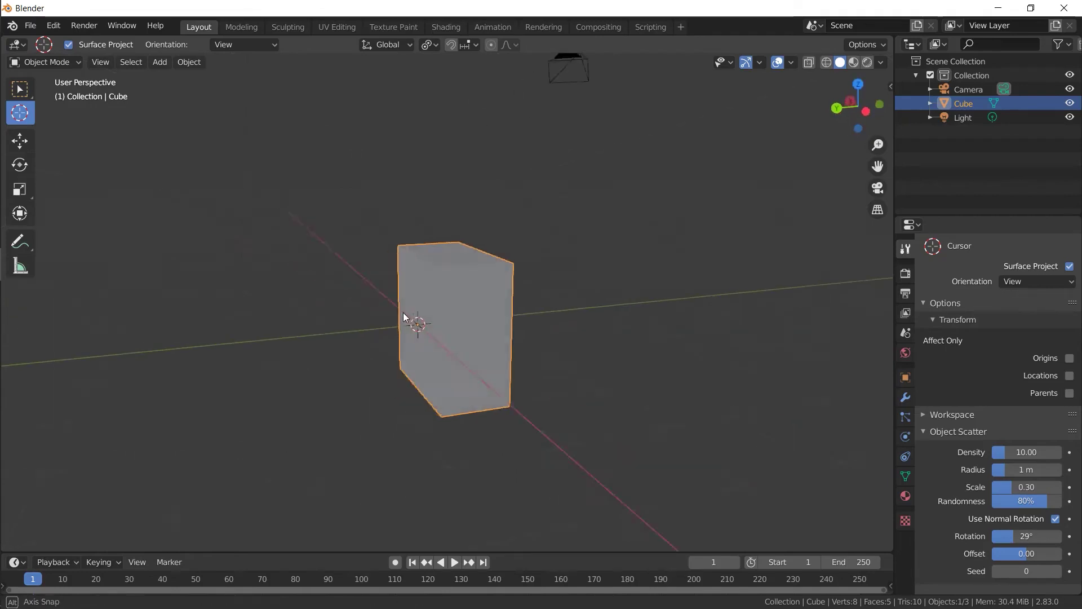
pyautogui.click(905, 398)
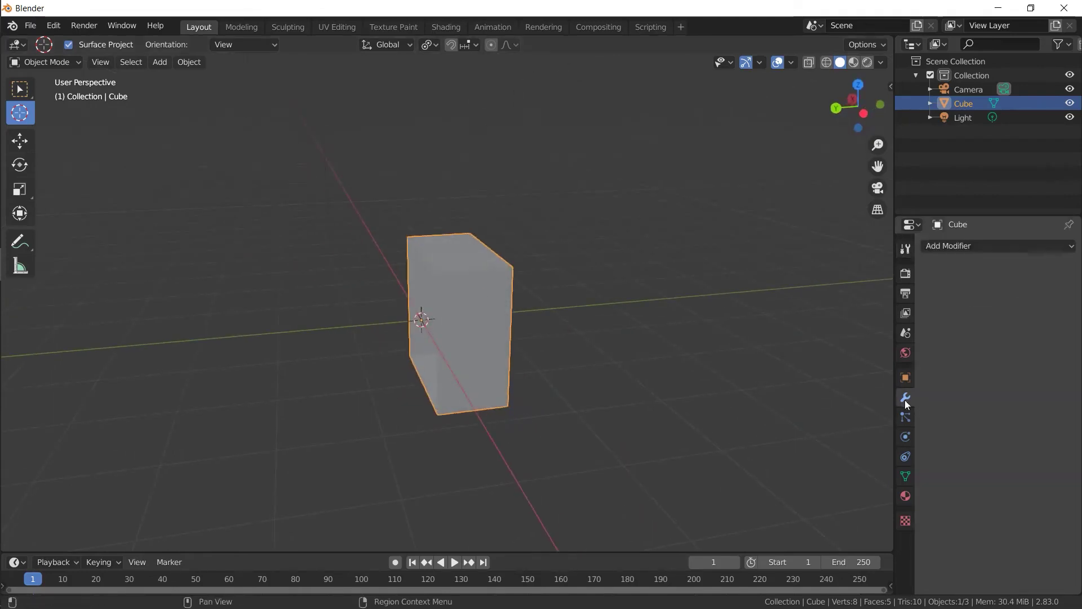
pyautogui.click(950, 246)
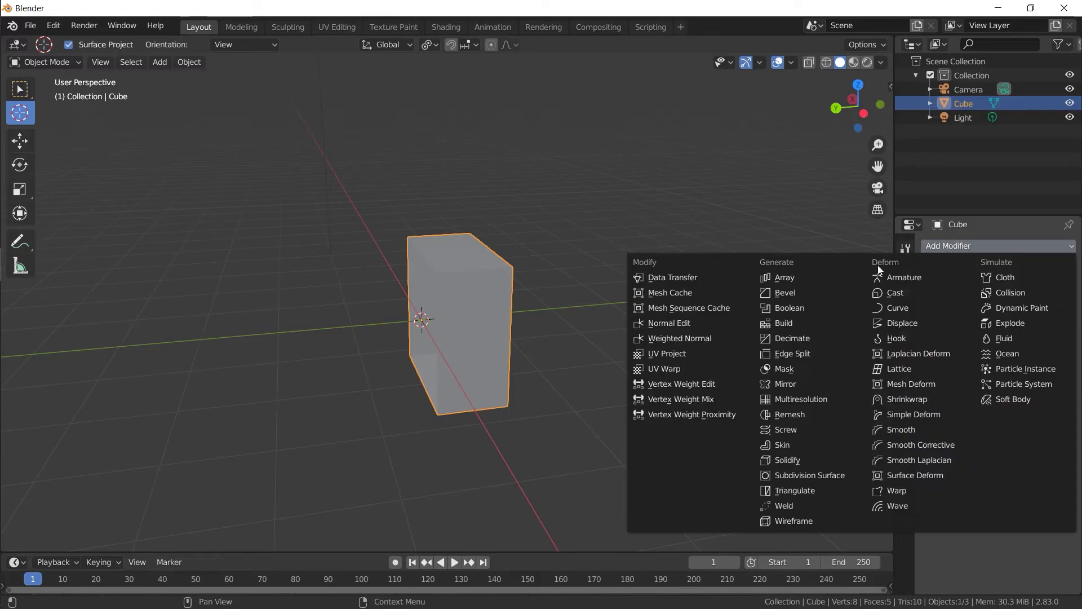
pyautogui.click(797, 383)
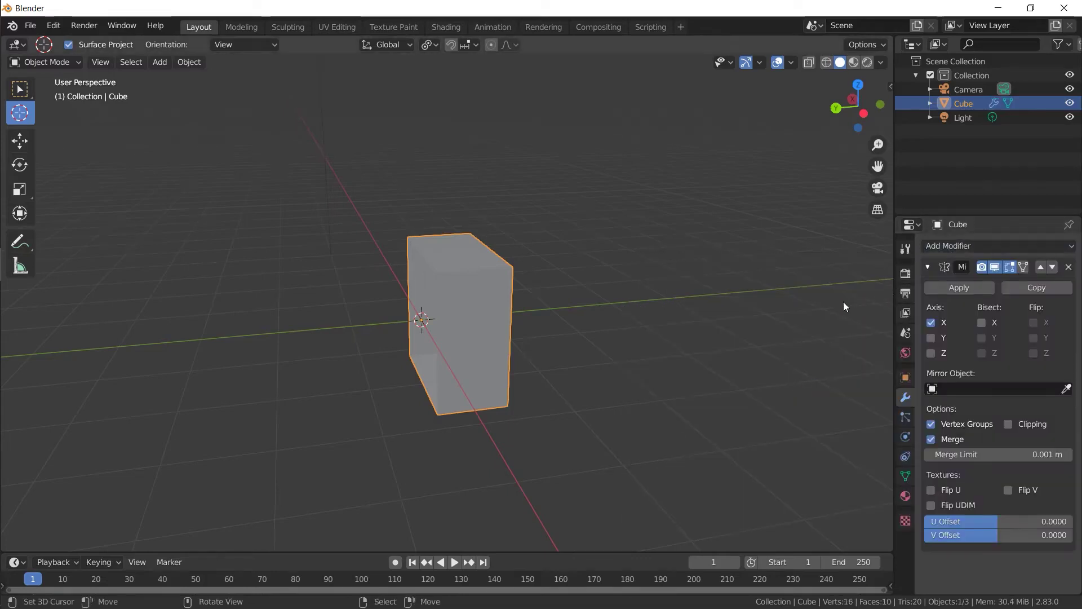
pyautogui.moveTo(431, 313)
pyautogui.mouseDown(button='middle')
pyautogui.moveTo(509, 285)
pyautogui.moveTo(610, 271)
pyautogui.mouseUp(button='middle')
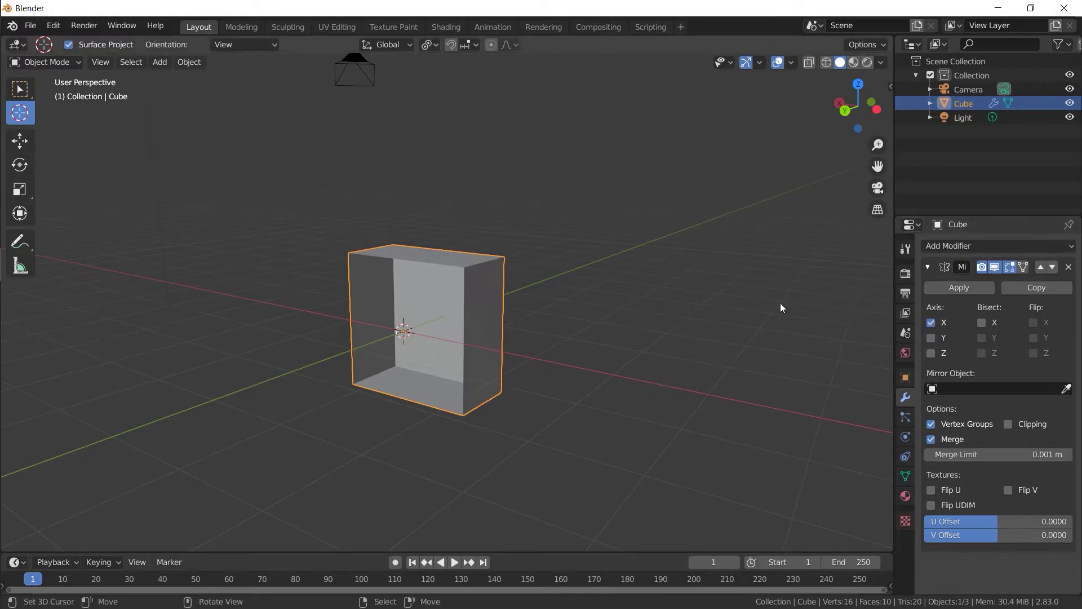
pyautogui.moveTo(779, 304)
pyautogui.mouseDown(button='middle')
pyautogui.moveTo(576, 319)
pyautogui.moveTo(653, 313)
pyautogui.mouseUp(button='middle')
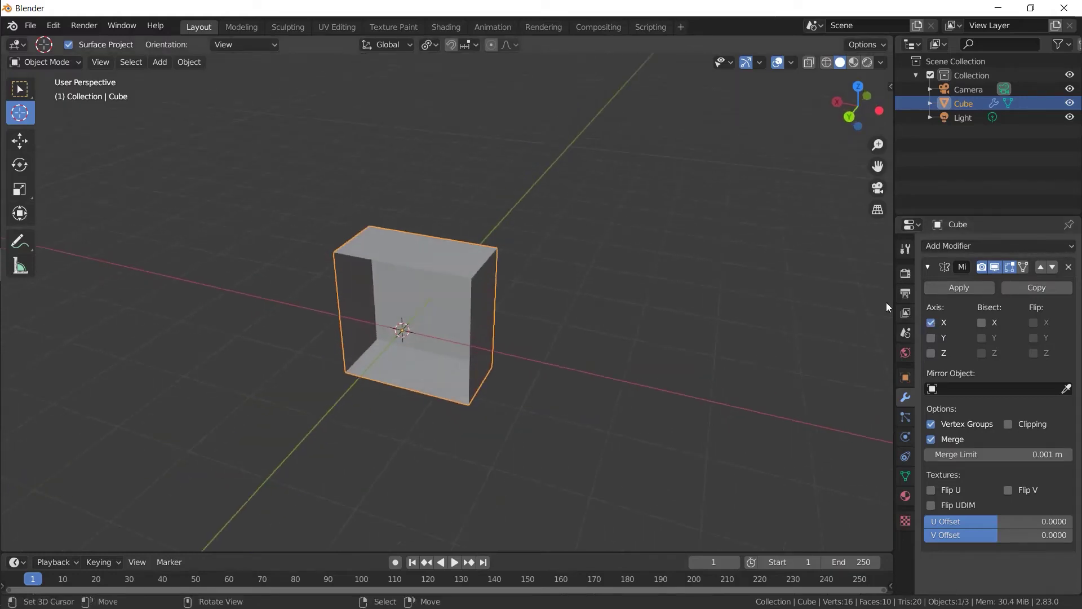
pyautogui.click(931, 324)
pyautogui.click(931, 338)
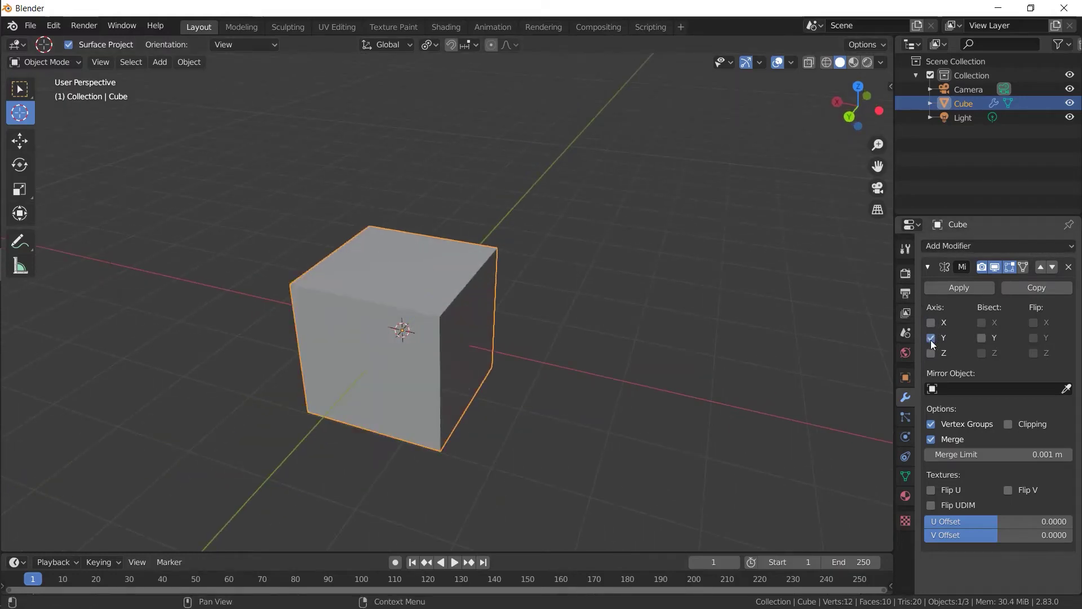
pyautogui.moveTo(580, 290)
pyautogui.mouseDown(button='middle')
pyautogui.moveTo(415, 310)
pyautogui.moveTo(500, 300)
pyautogui.mouseUp(button='middle')
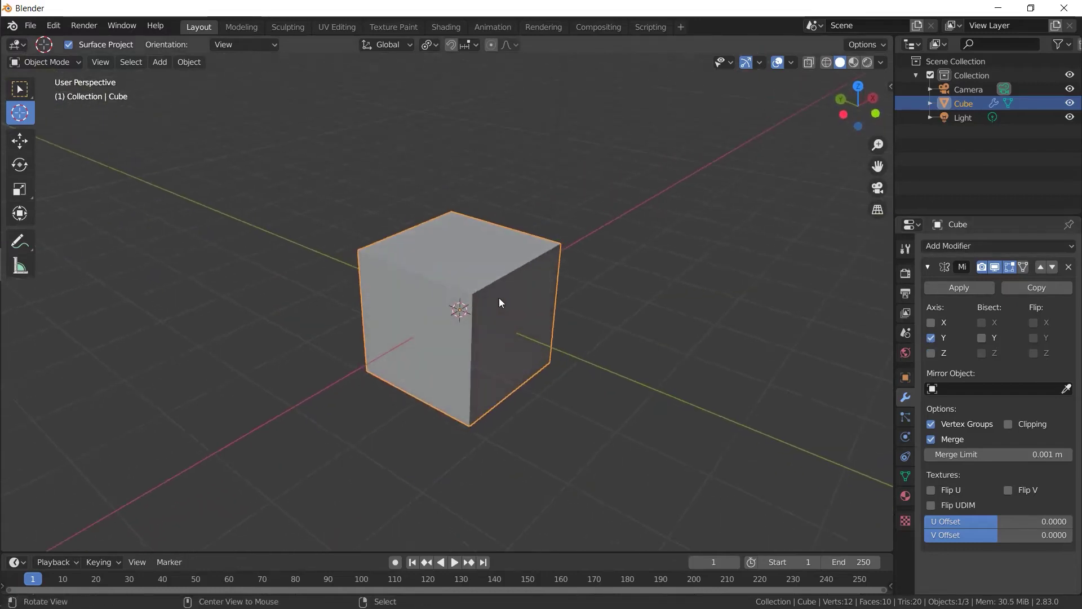
# Step: In Edit Mode, inset the cube's right face and extrude it outward into a block
pyautogui.press('Tab')
pyautogui.click(502, 319)
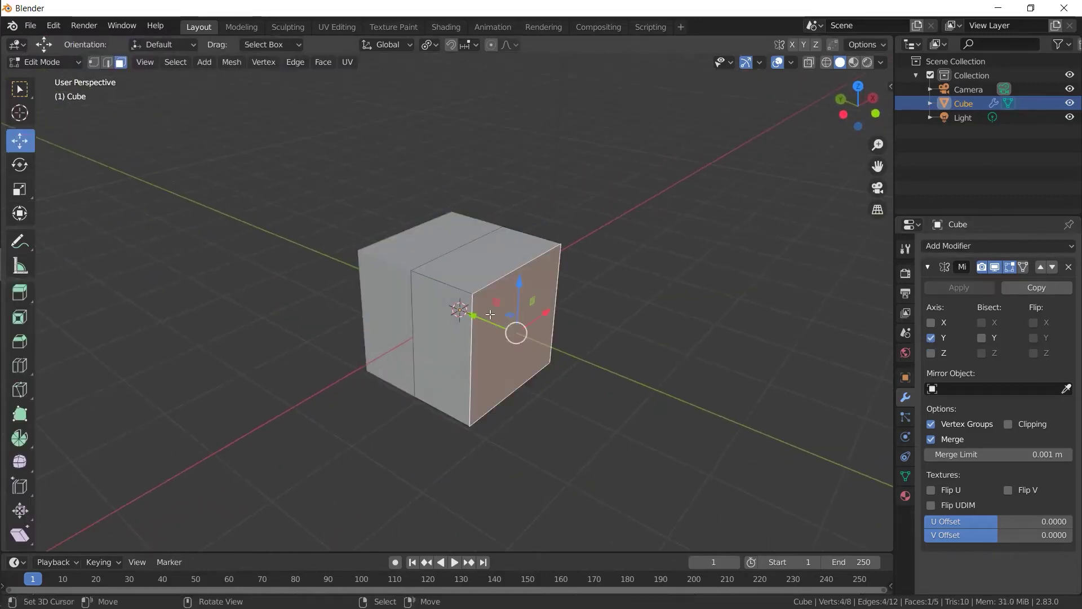
pyautogui.press('i')
pyautogui.click(685, 257)
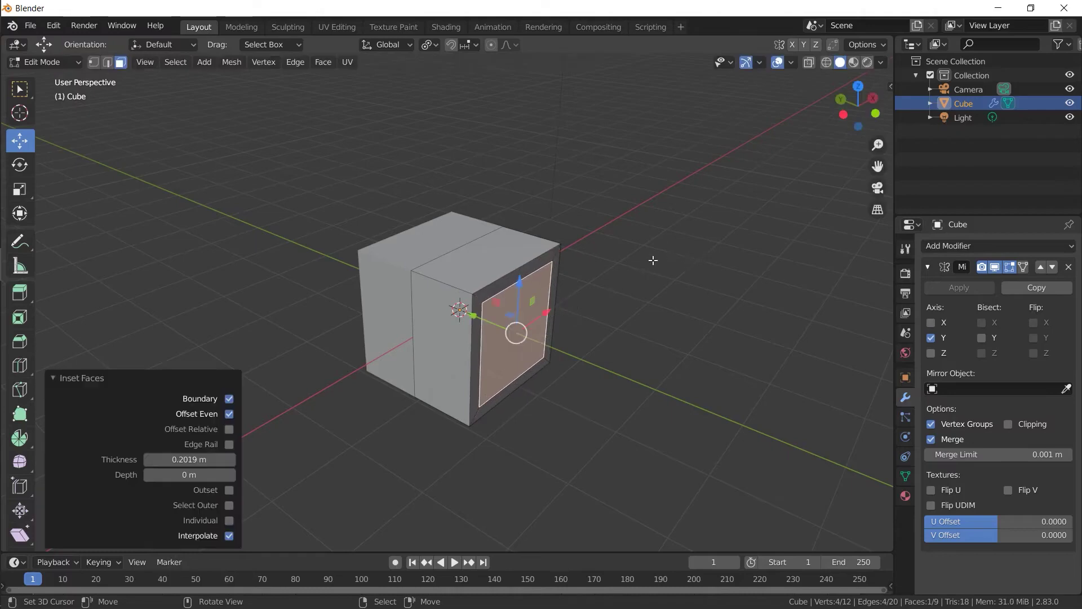
pyautogui.press('e')
pyautogui.click(688, 279)
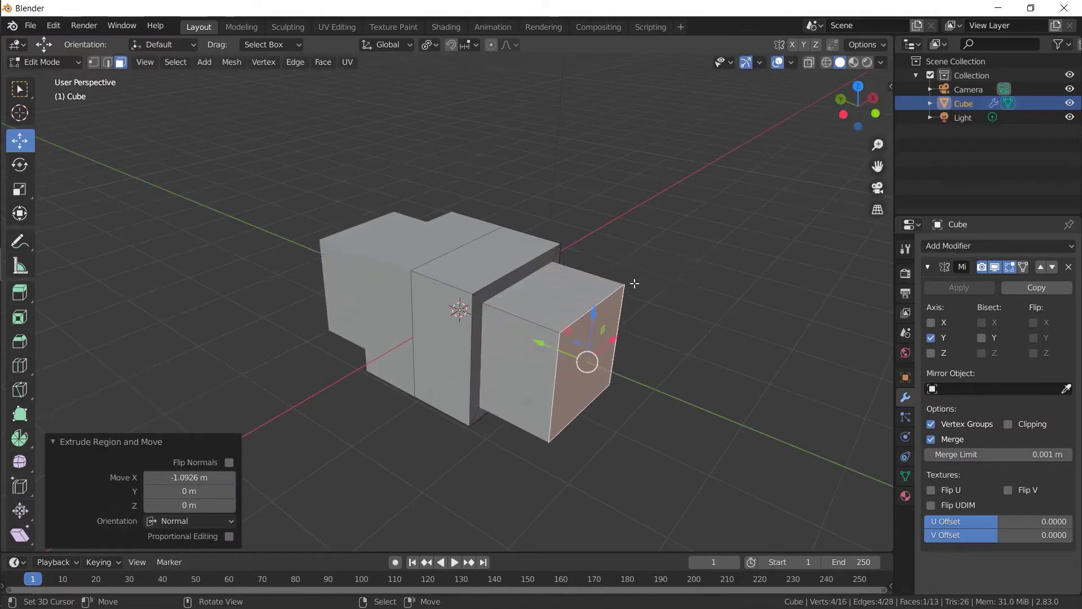
# Step: Inset and extrude the block's top and front faces twice, then return to Object Mode
pyautogui.click(554, 292)
pyautogui.keyDown('shift'); pyautogui.click(518, 367); pyautogui.keyUp('shift')
pyautogui.press('i')
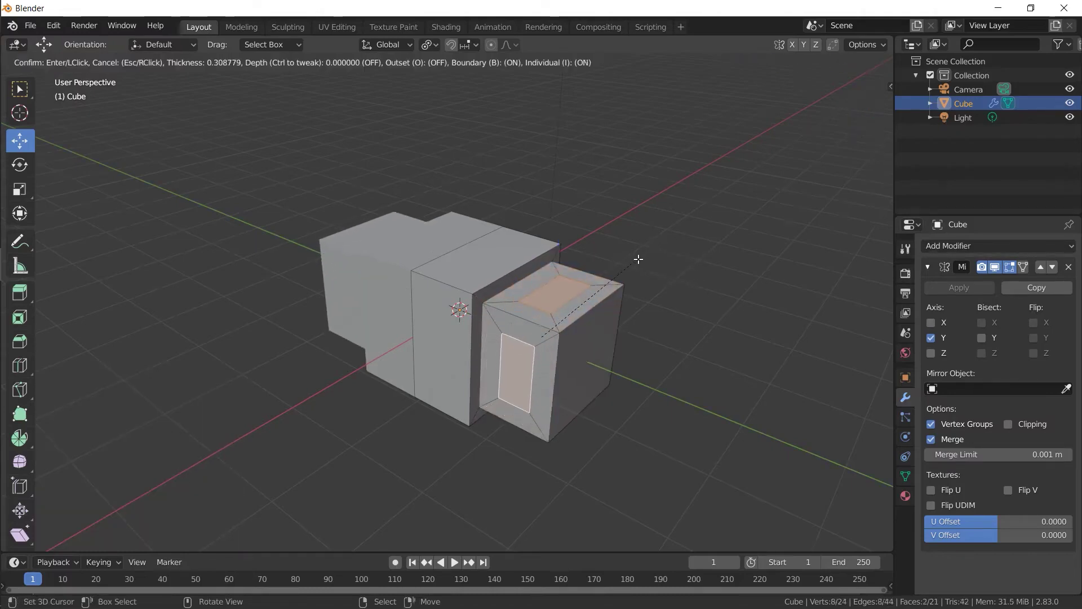
pyautogui.click(638, 259)
pyautogui.moveTo(20, 292); pyautogui.dragTo(96, 324)
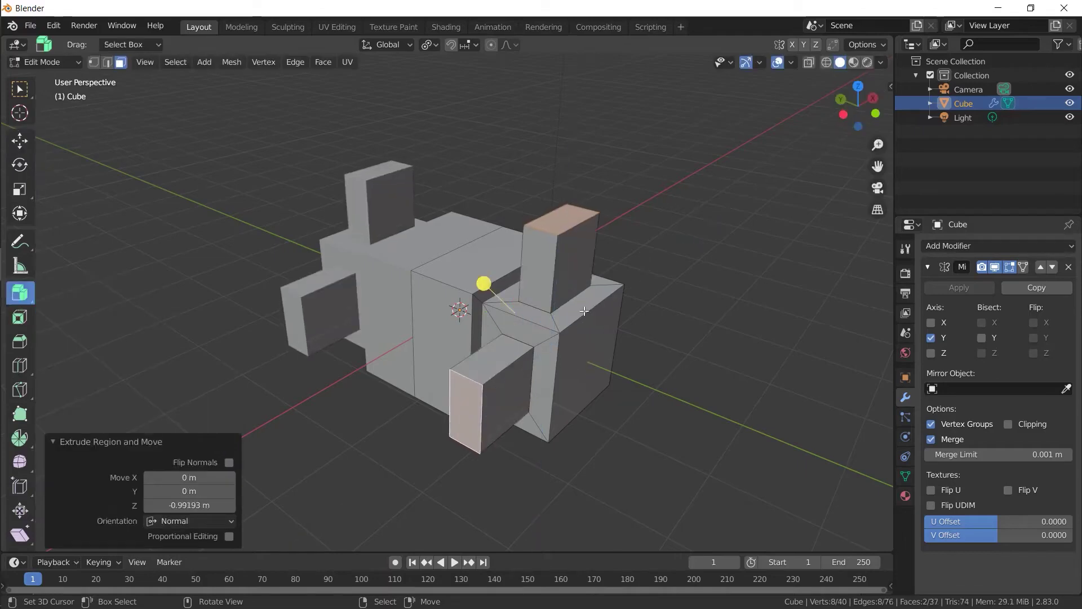
pyautogui.moveTo(483, 282); pyautogui.dragTo(647, 283)
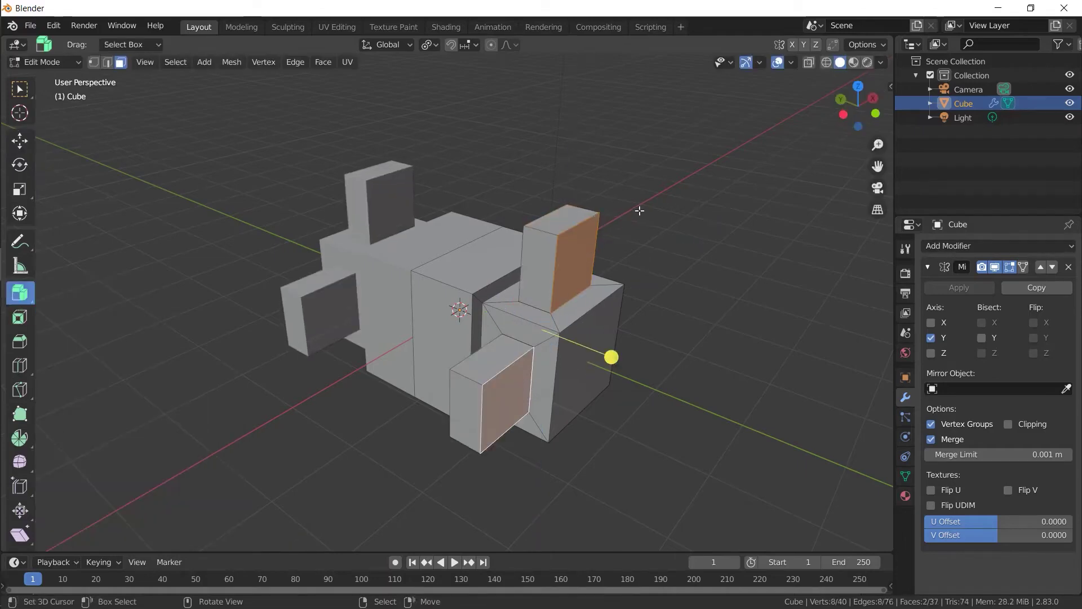
pyautogui.press('i')
pyautogui.click(625, 226)
pyautogui.press('e')
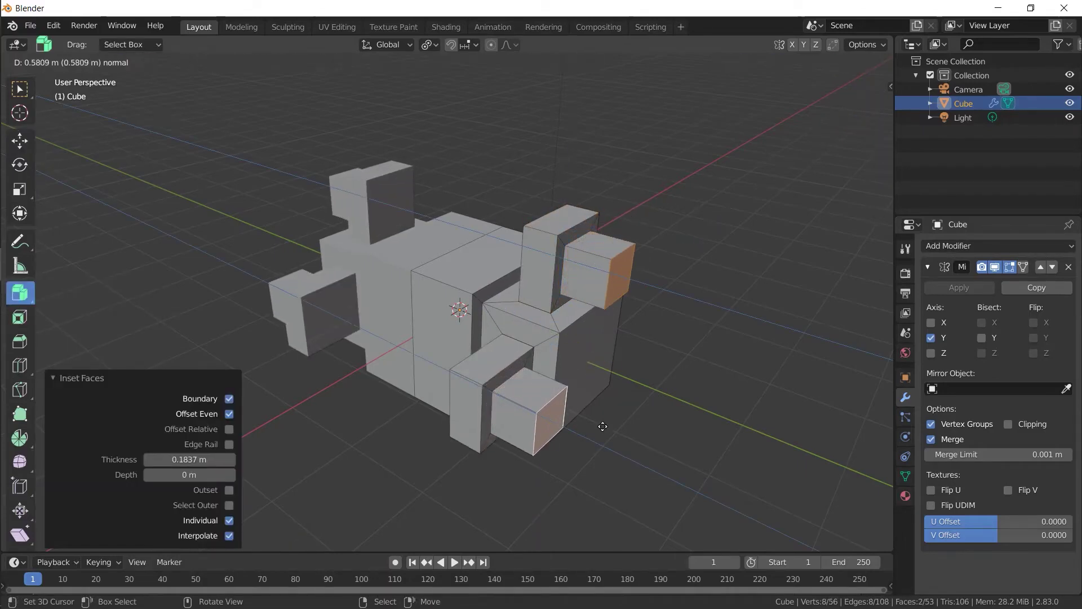
pyautogui.click(599, 478)
pyautogui.moveTo(599, 478)
pyautogui.mouseDown(button='middle')
pyautogui.moveTo(663, 329)
pyautogui.moveTo(554, 314)
pyautogui.moveTo(531, 326)
pyautogui.moveTo(666, 297)
pyautogui.moveTo(458, 211)
pyautogui.mouseUp(button='middle')
pyautogui.press('Tab')
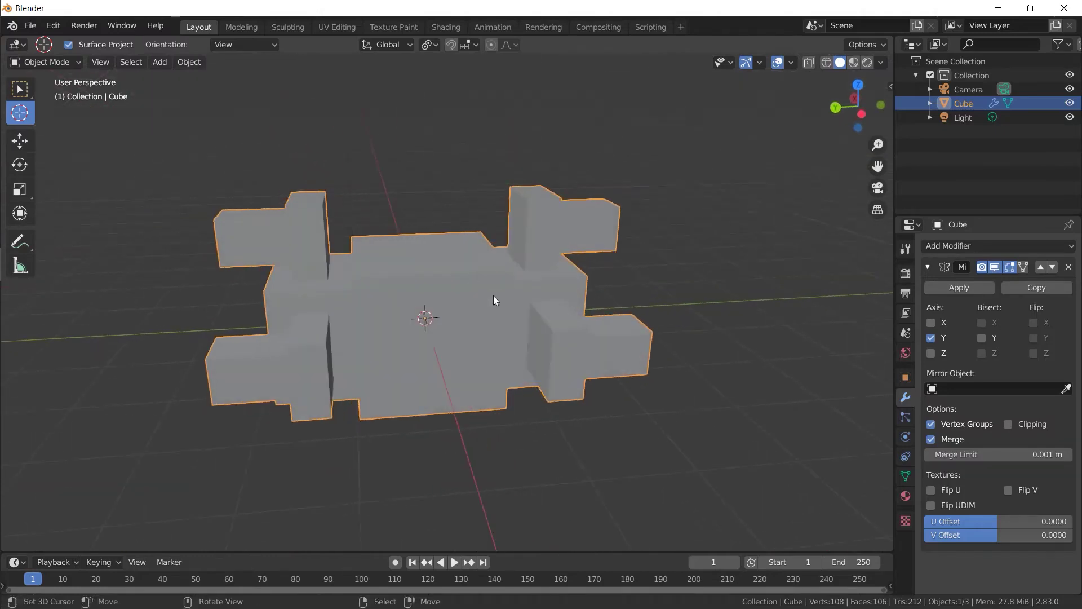
# Step: Inspect the blocky mesh from several angles, then delete it, leaving camera and light
pyautogui.moveTo(515, 293); pyautogui.dragTo(548, 353, button='middle')
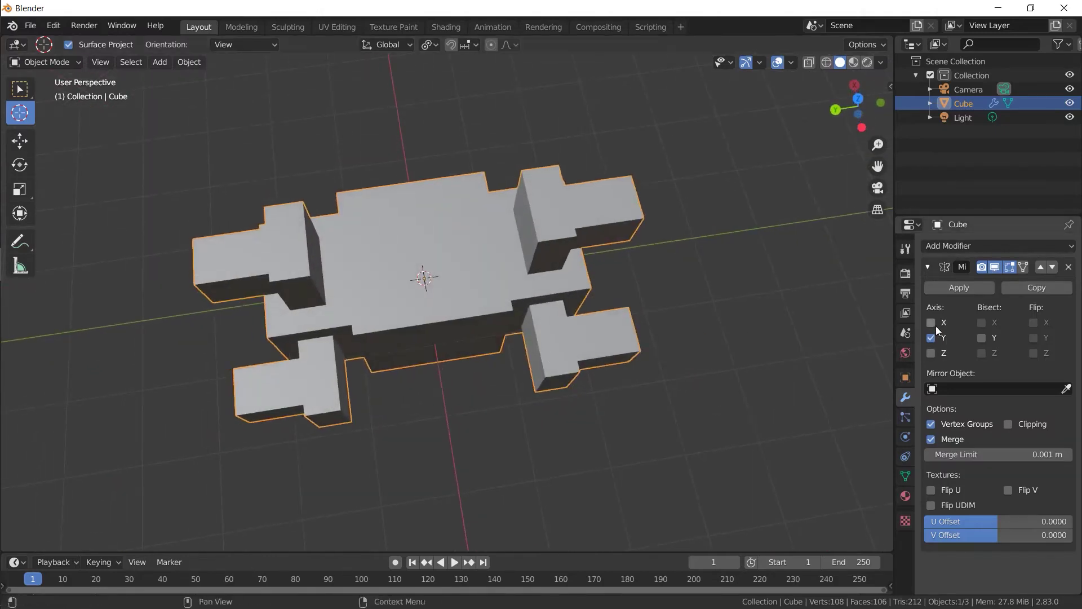
pyautogui.moveTo(648, 304)
pyautogui.mouseDown(button='middle')
pyautogui.moveTo(502, 287)
pyautogui.moveTo(449, 257)
pyautogui.mouseUp(button='middle')
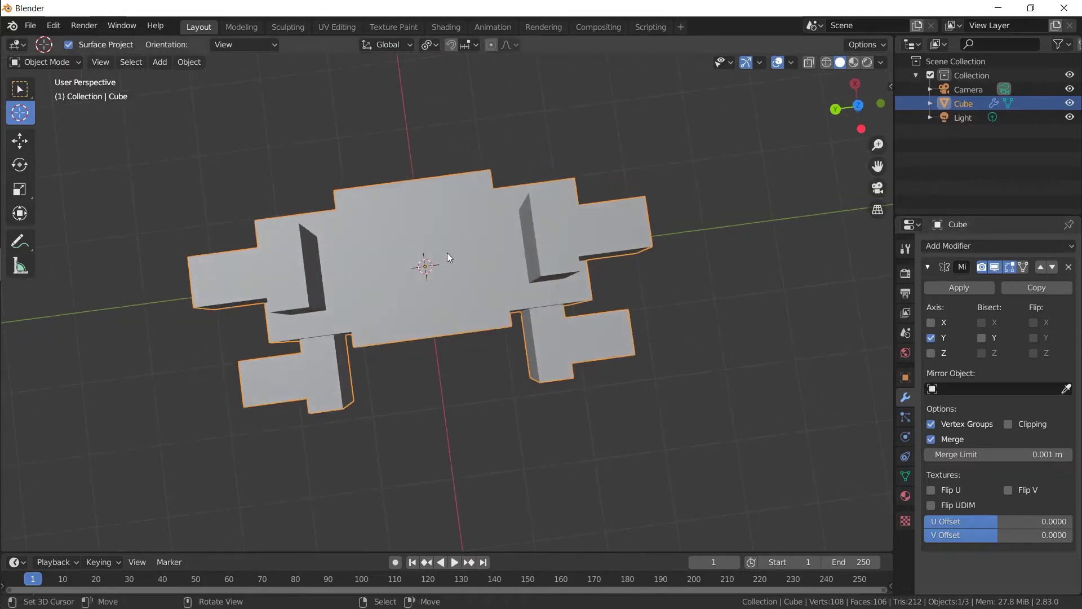
pyautogui.moveTo(499, 321)
pyautogui.mouseDown(button='middle')
pyautogui.moveTo(475, 306)
pyautogui.moveTo(508, 323)
pyautogui.mouseUp(button='middle')
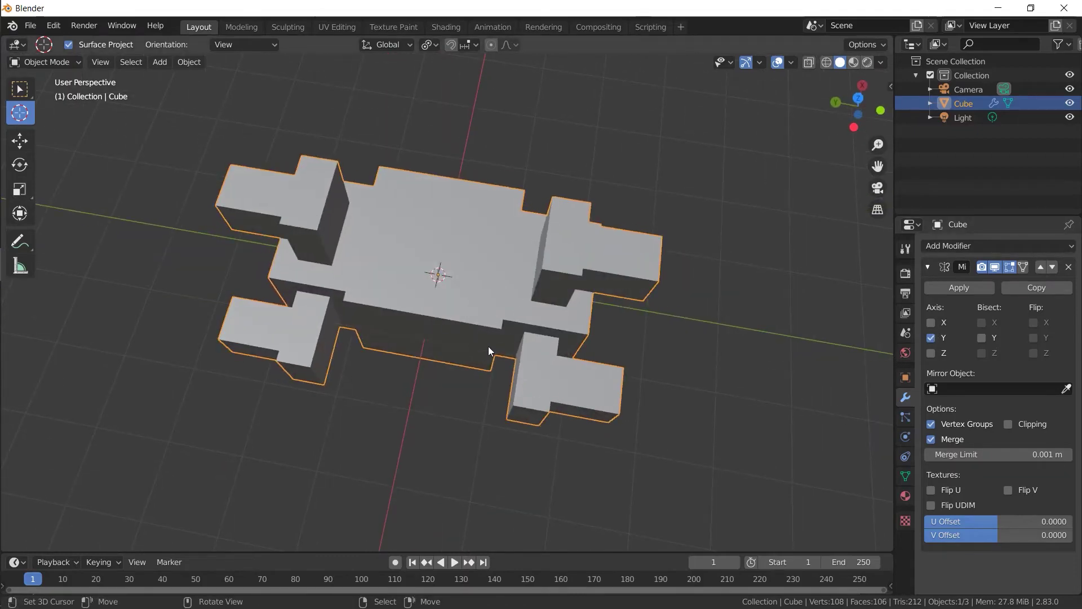
pyautogui.moveTo(500, 228)
pyautogui.mouseDown(button='middle')
pyautogui.moveTo(445, 248)
pyautogui.moveTo(343, 187)
pyautogui.mouseUp(button='middle')
pyautogui.moveTo(465, 303)
pyautogui.mouseDown(button='middle')
pyautogui.moveTo(431, 233)
pyautogui.moveTo(482, 202)
pyautogui.moveTo(522, 207)
pyautogui.mouseUp(button='middle')
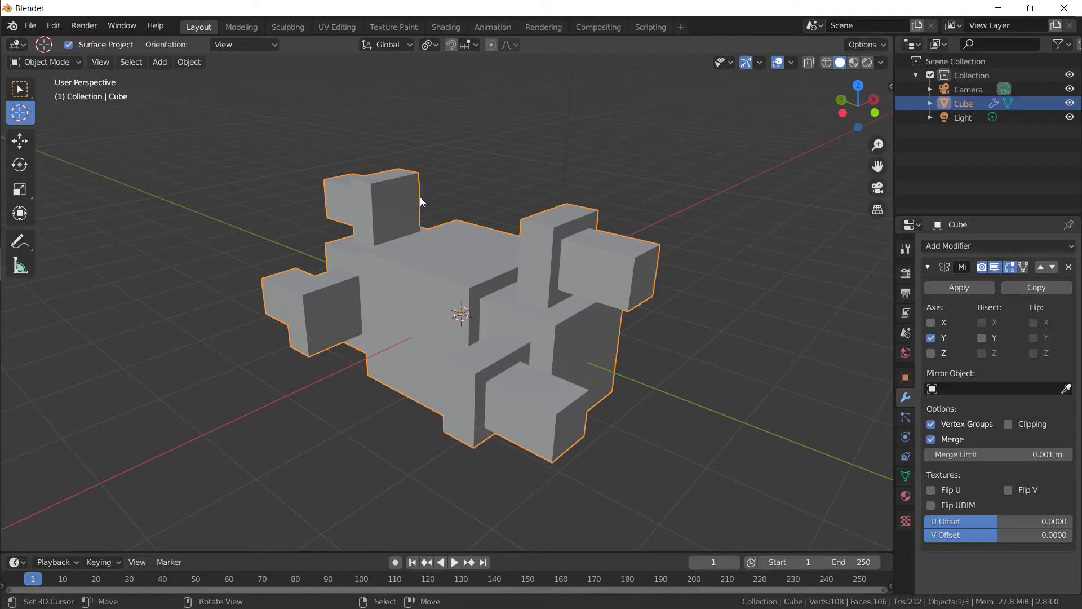
pyautogui.moveTo(500, 266); pyautogui.dragTo(512, 293, button='middle')
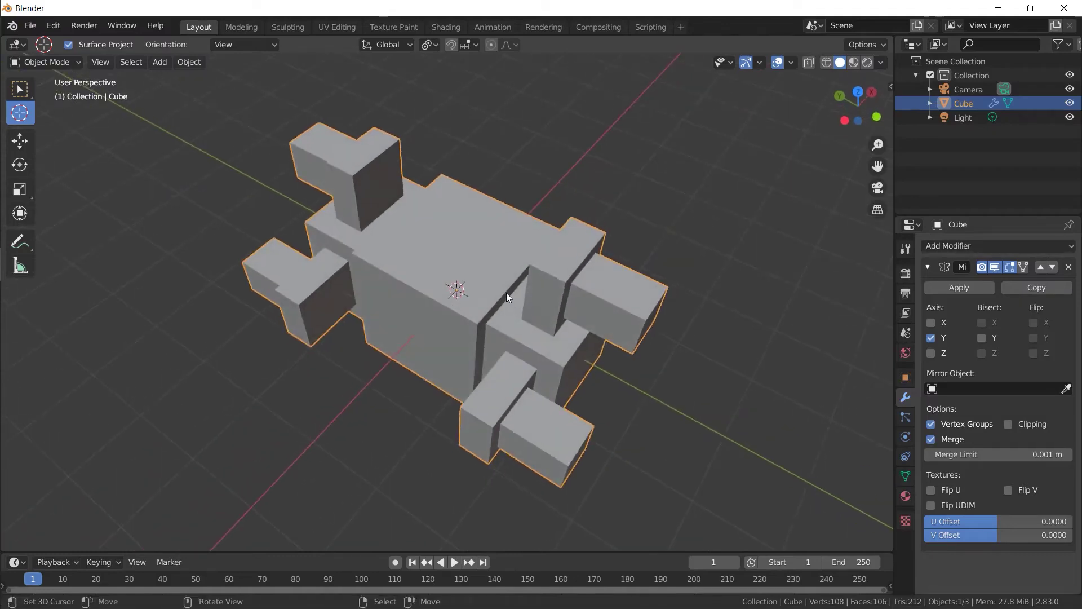
pyautogui.press('Delete')
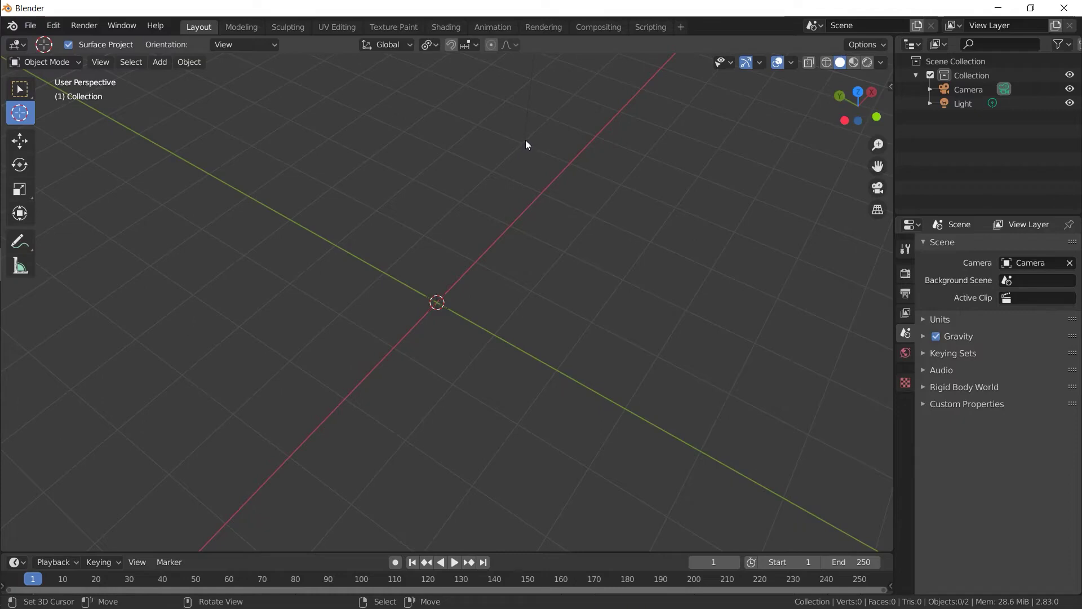
# Step: Add a 64-vertex cylinder (1 m radius, 2 m deep) at the origin and enter Edit Mode
pyautogui.press('shift')
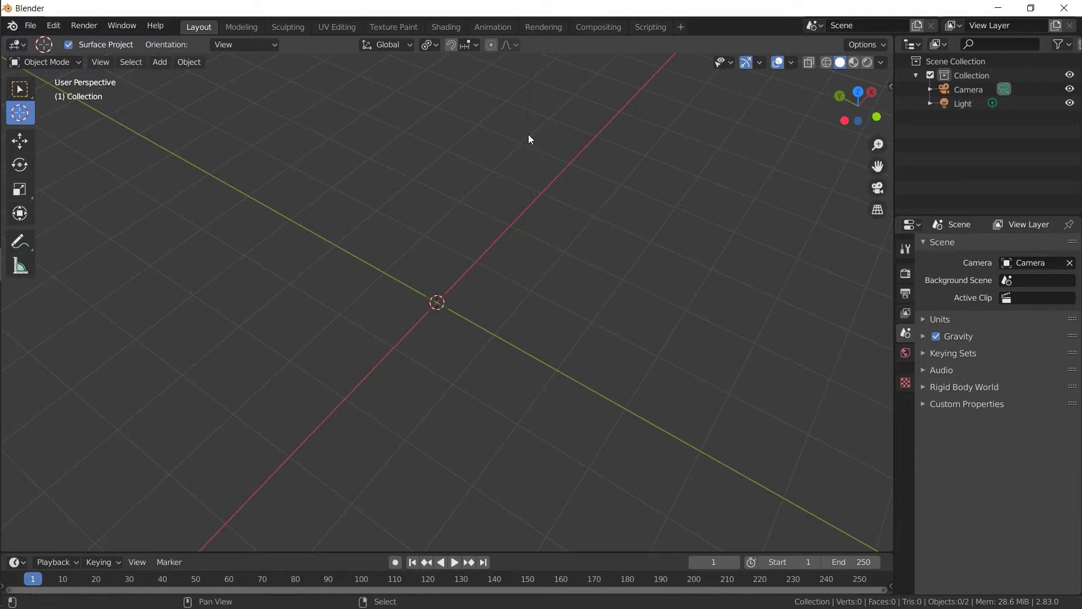
pyautogui.hotkey('shift', 'a')
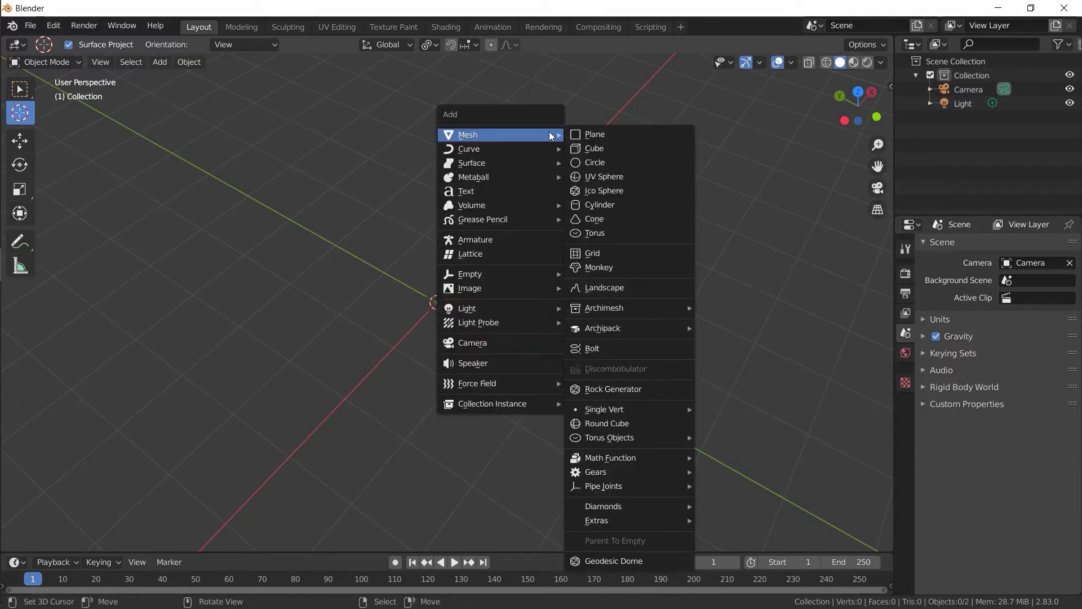
pyautogui.click(593, 204)
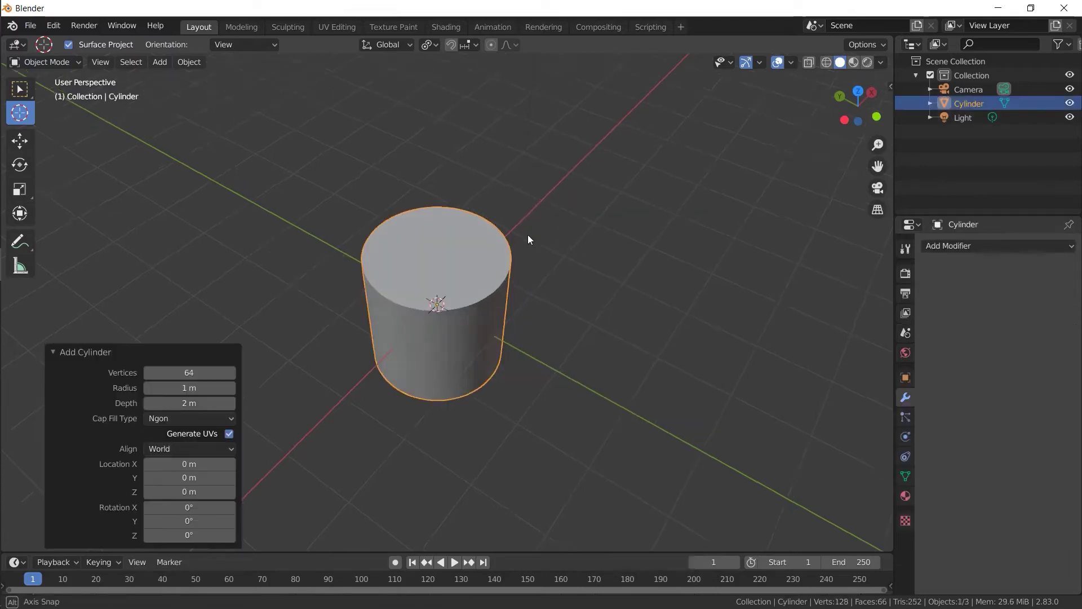
pyautogui.moveTo(528, 235); pyautogui.dragTo(519, 222, button='middle')
pyautogui.scroll(3, 519, 222)
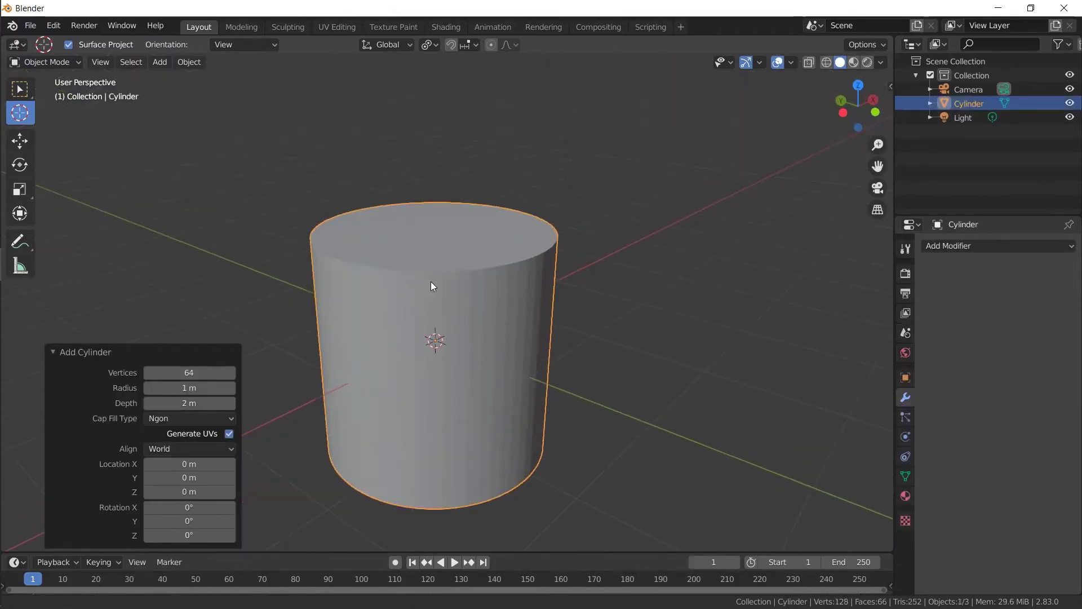
pyautogui.moveTo(430, 282); pyautogui.dragTo(535, 196, button='middle')
pyautogui.press('Tab')
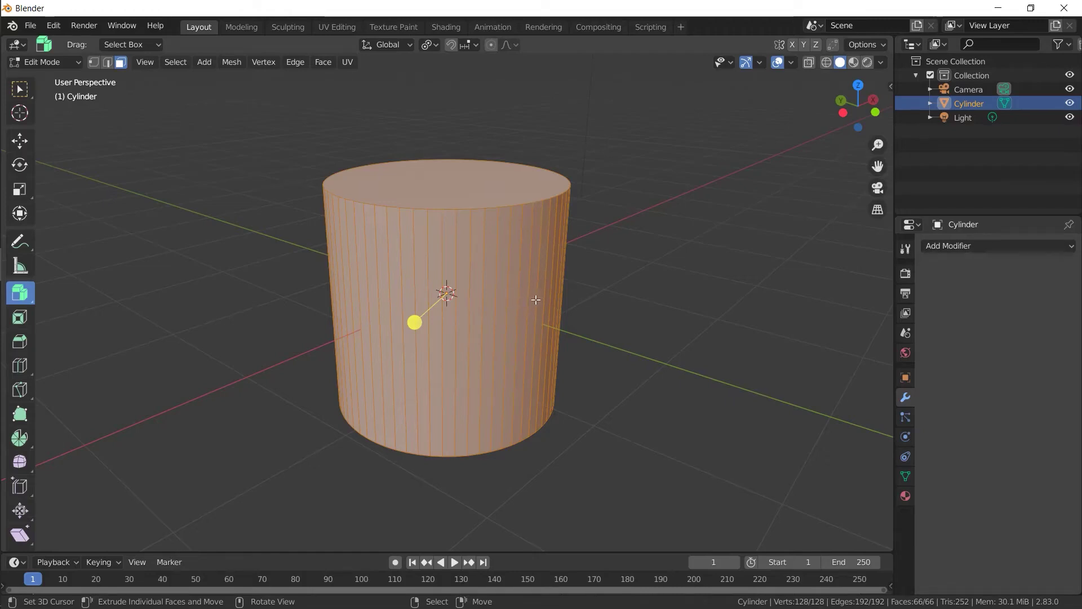
# Step: Loop-cut two edge rings around the cylinder's middle
pyautogui.hotkey('ctrl', 'r')
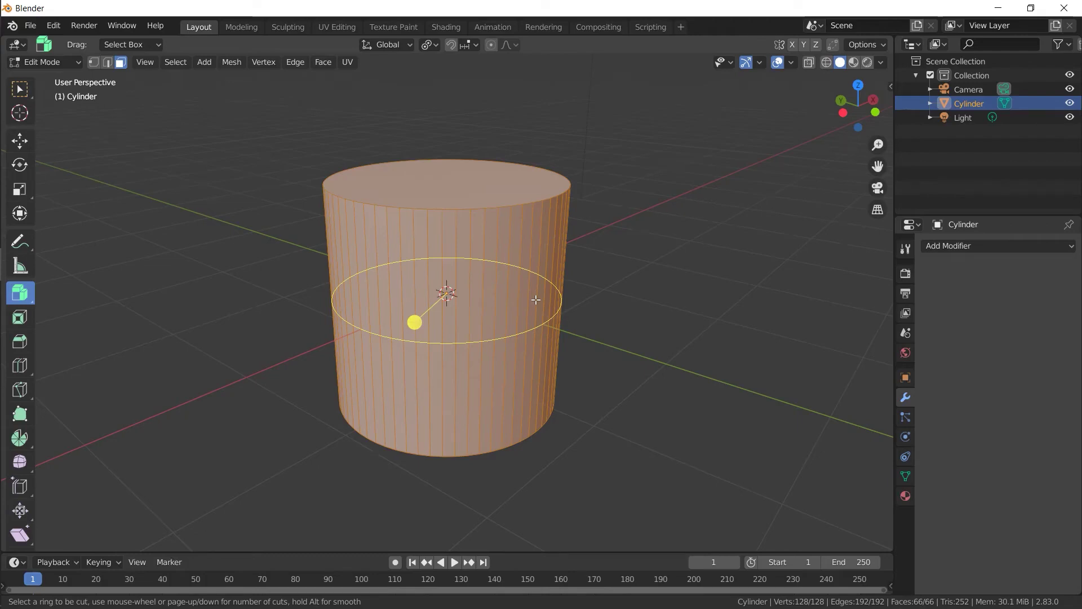
pyautogui.scroll(1, 536, 299)
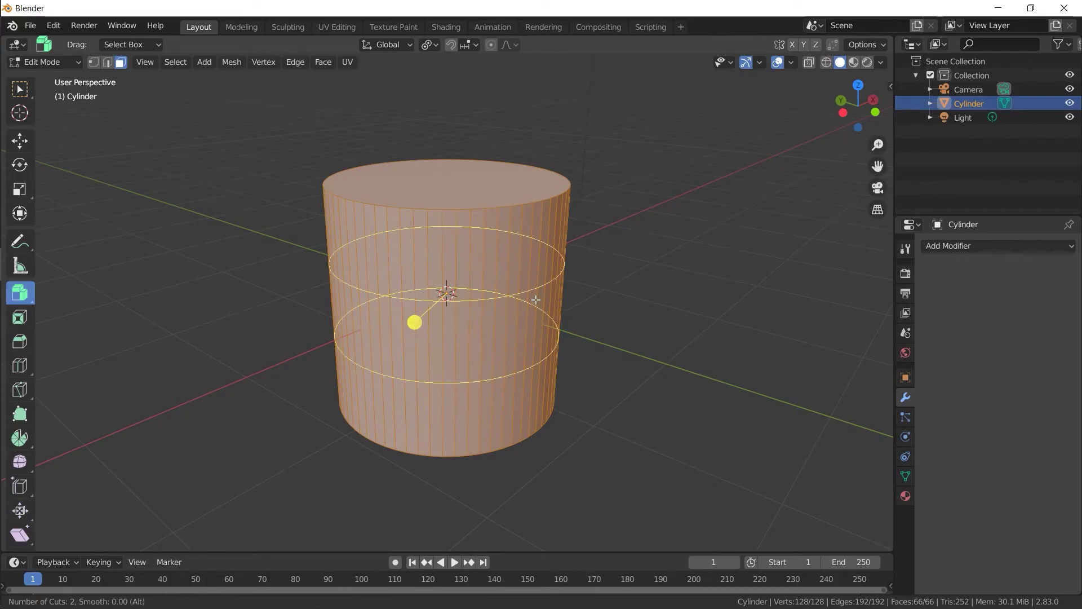
pyautogui.scroll(2, 536, 299)
pyautogui.scroll(-1, 536, 299)
pyautogui.scroll(-1, 535, 300)
pyautogui.click(536, 300)
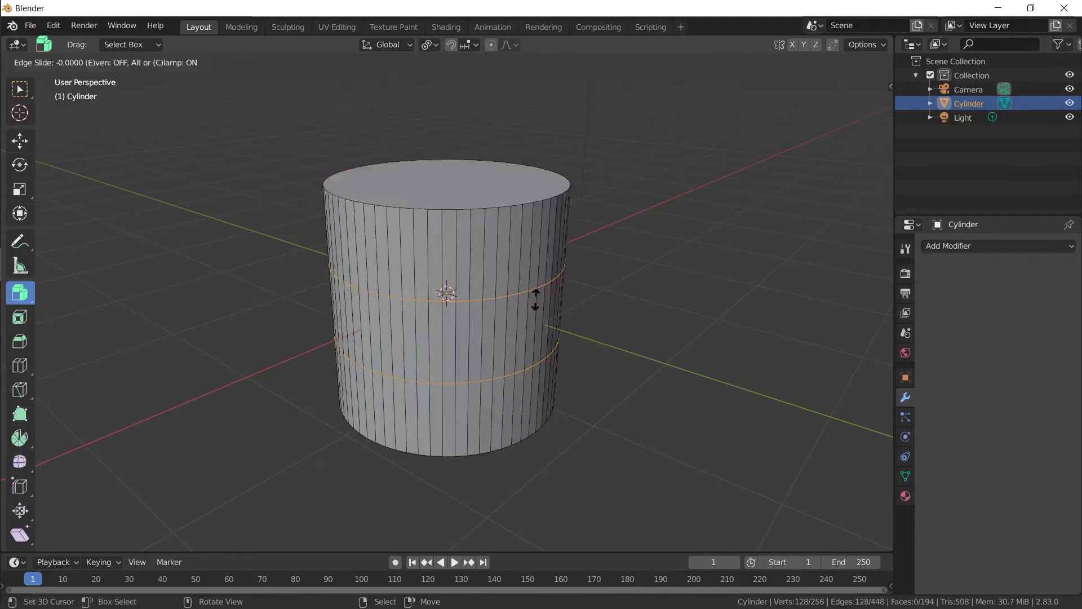
pyautogui.click(535, 300)
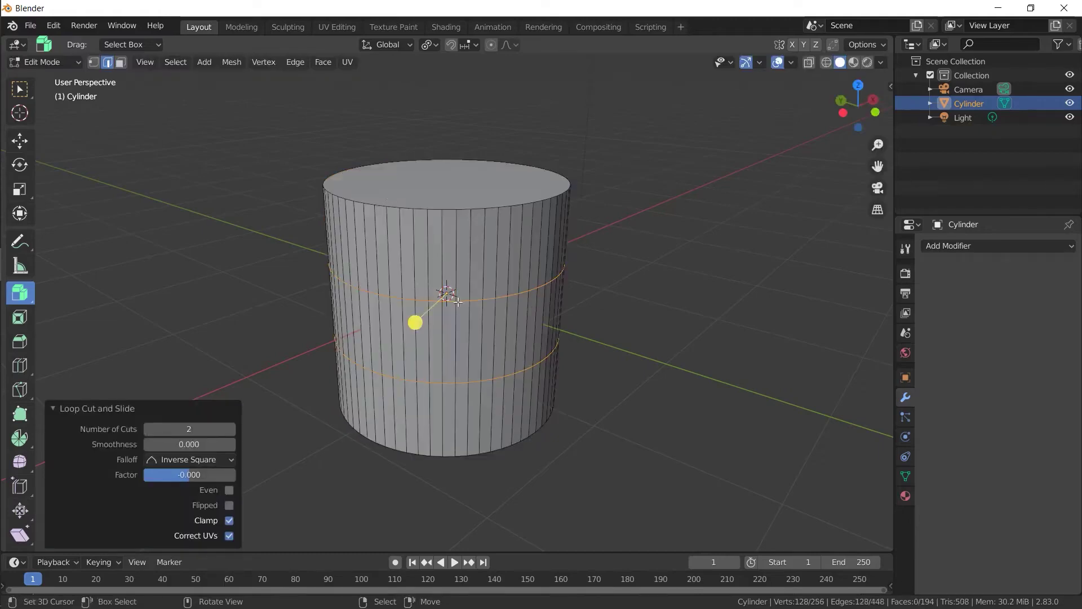
pyautogui.scroll(1, 458, 303)
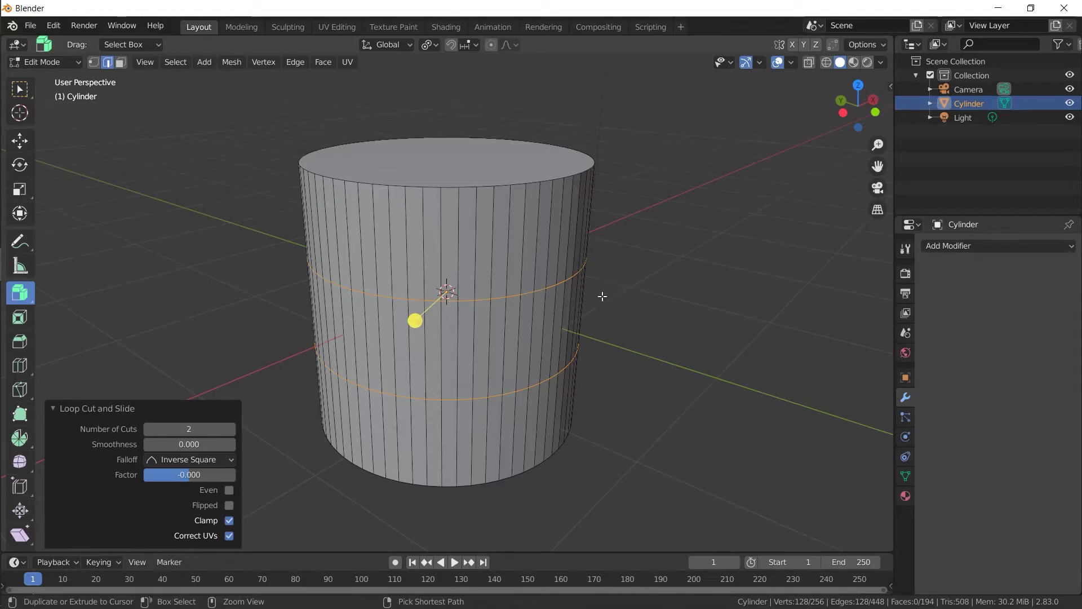
# Step: Bevel the two loops into bands about 0.0838 m wide with 1 segment
pyautogui.hotkey('ctrl', 'b')
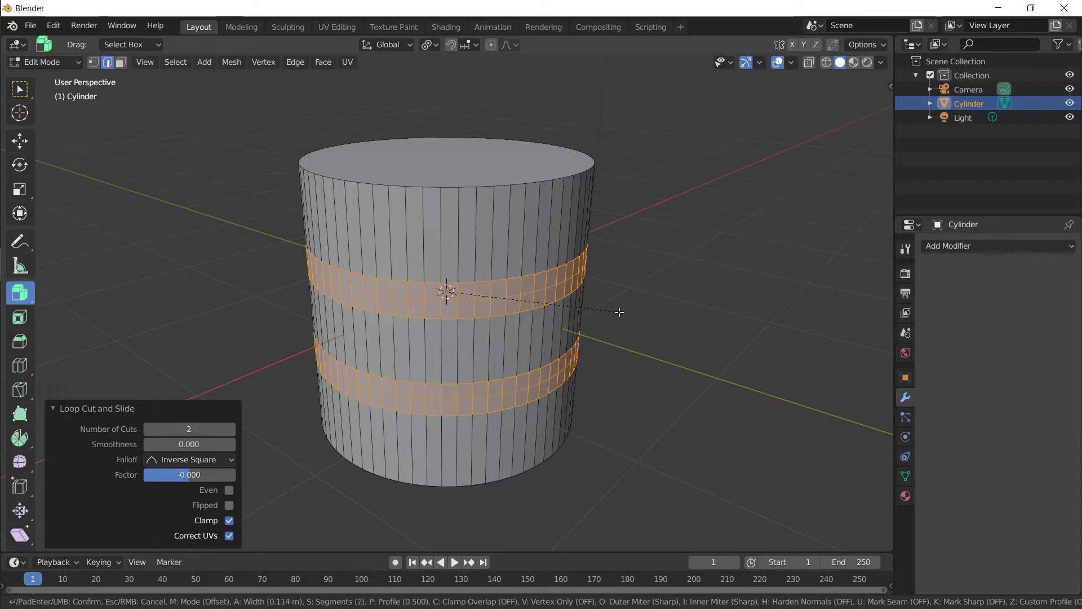
pyautogui.scroll(2, 619, 312)
pyautogui.scroll(2, 619, 312)
pyautogui.scroll(2, 619, 312)
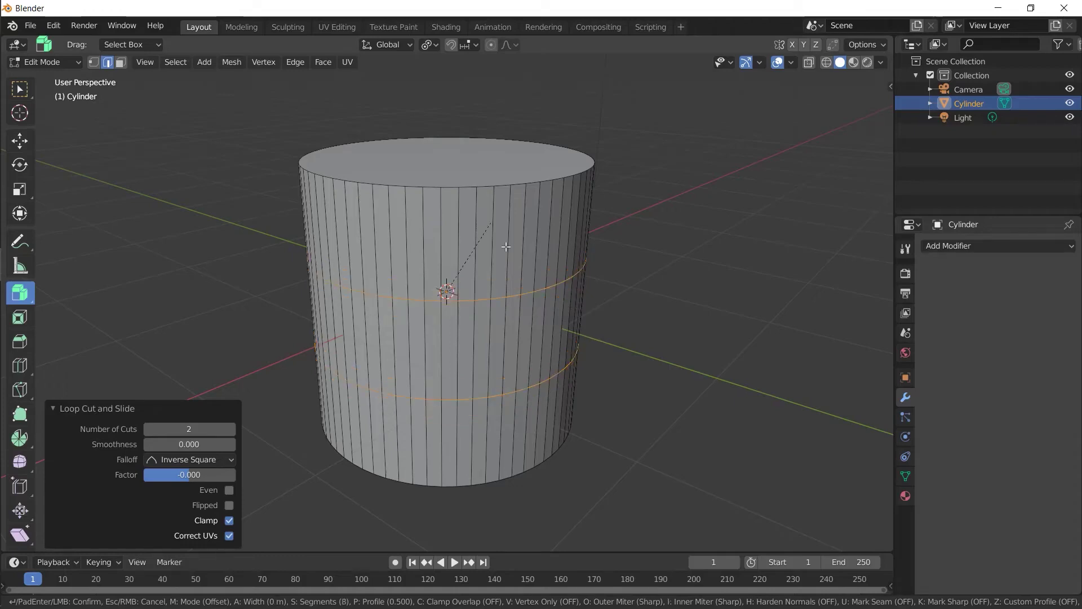
pyautogui.scroll(-7, 510, 256)
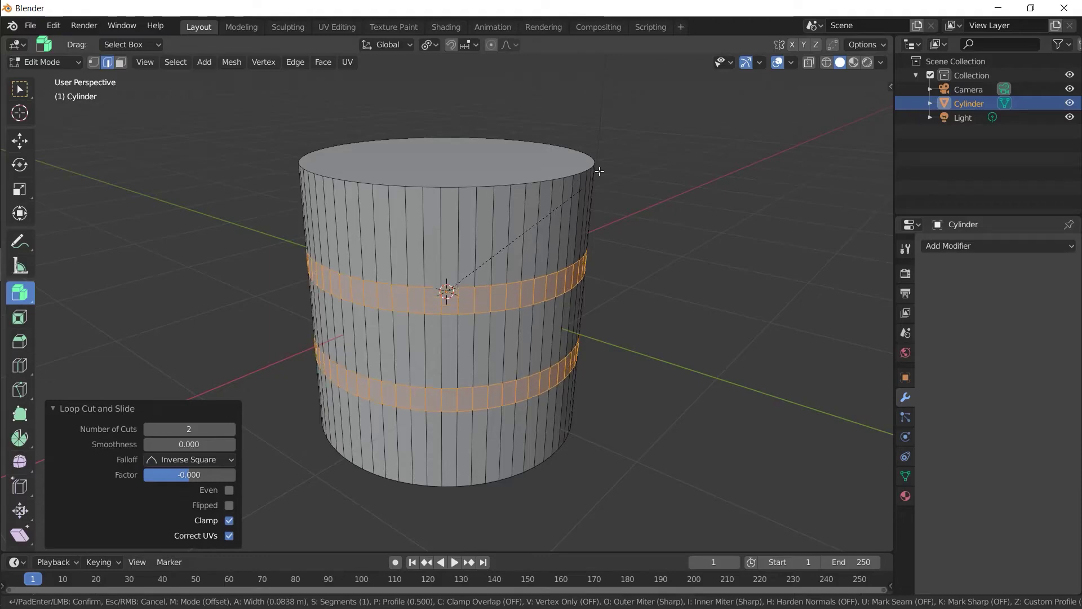
# Step: Confirm the bevel, extrude the two bands in place, and switch to Face select
pyautogui.click(580, 200)
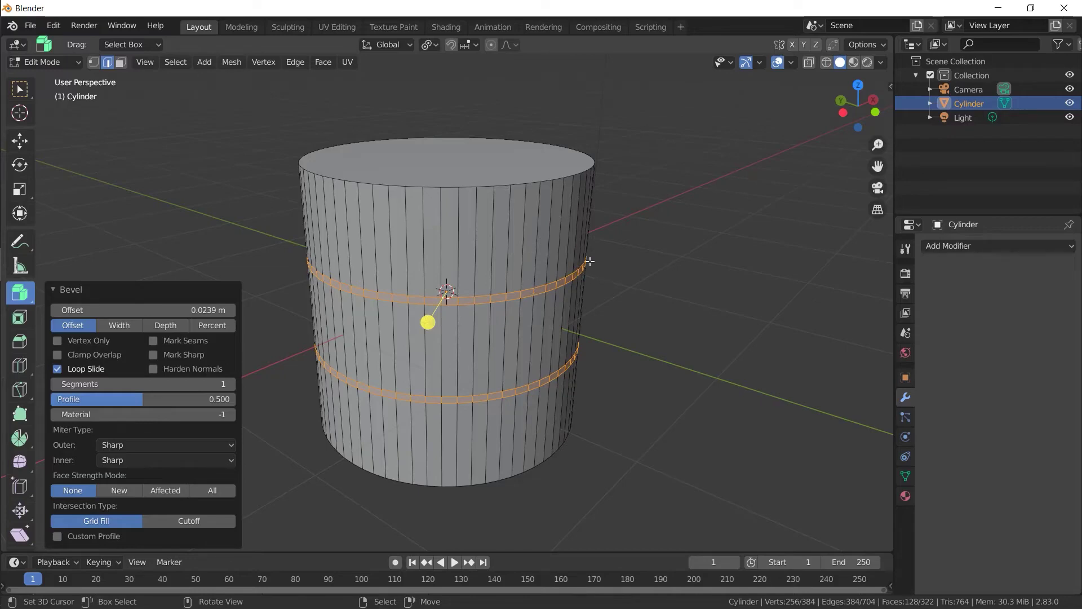
pyautogui.press('e')
pyautogui.press('Escape')
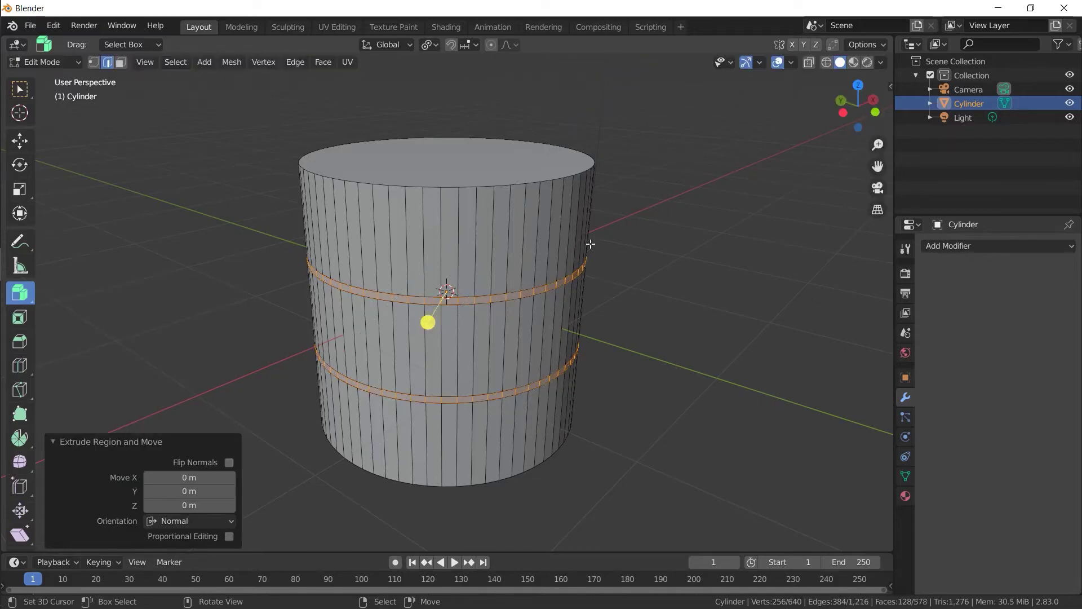
pyautogui.click(120, 62)
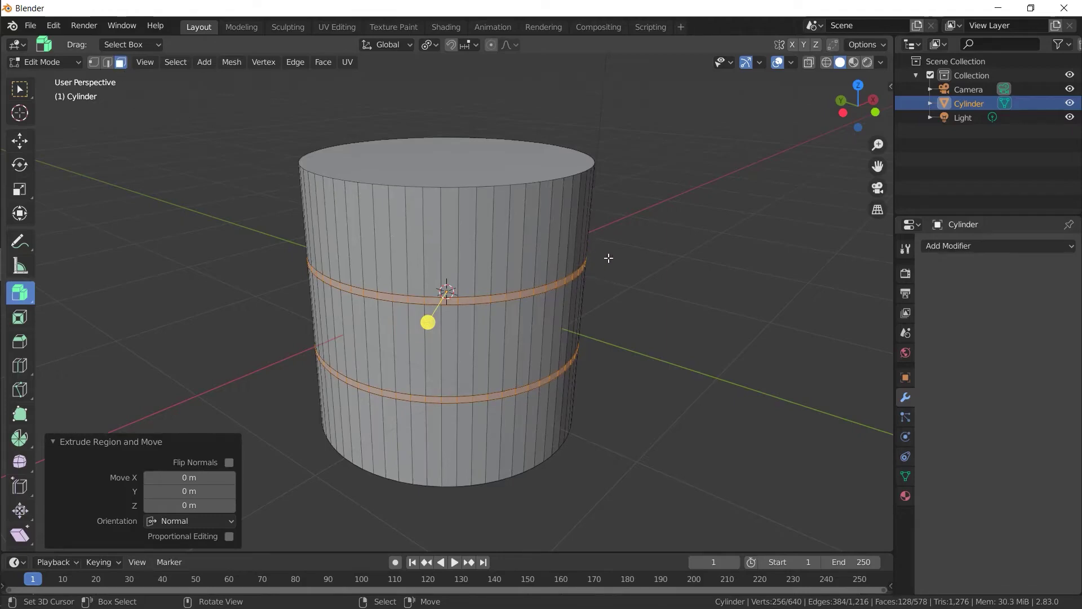
pyautogui.press('s')
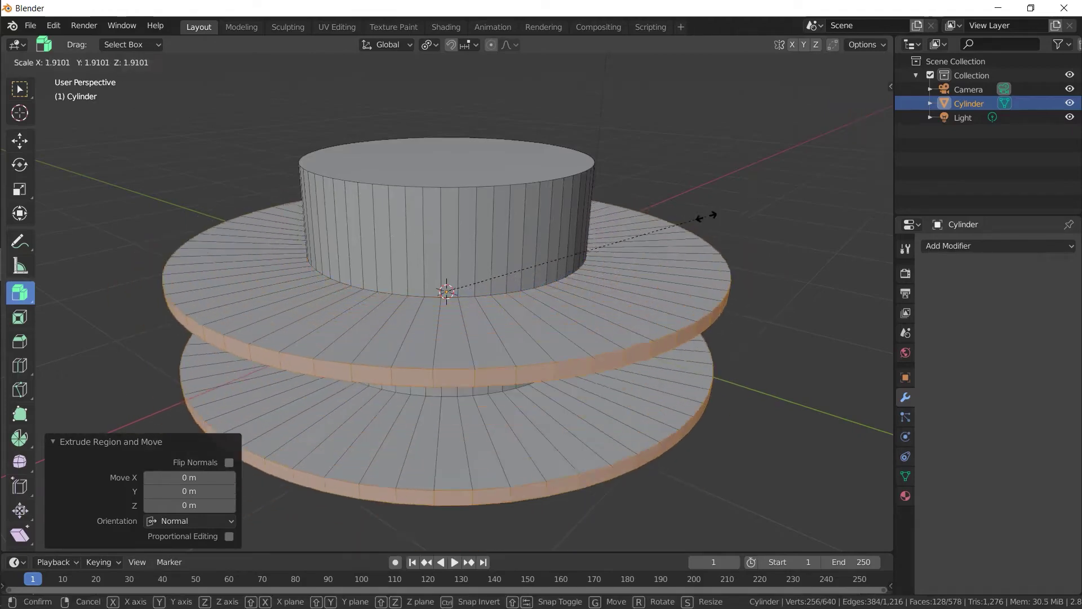
pyautogui.press('Escape')
# Step: Set the pivot to Individual Origins and scale the two bands outward by 1.031
pyautogui.click(426, 45)
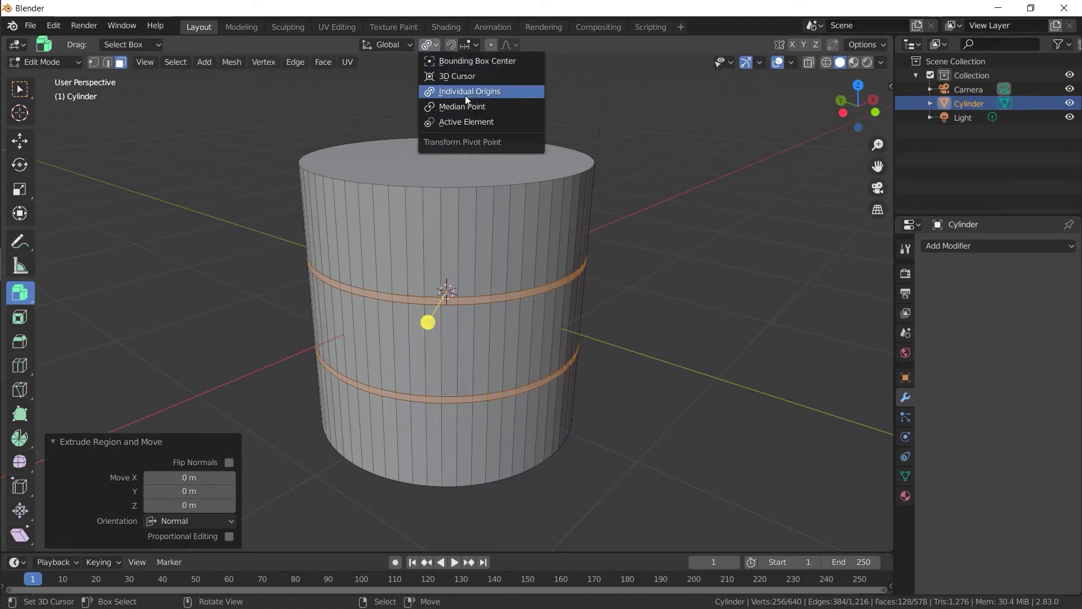
pyautogui.click(462, 106)
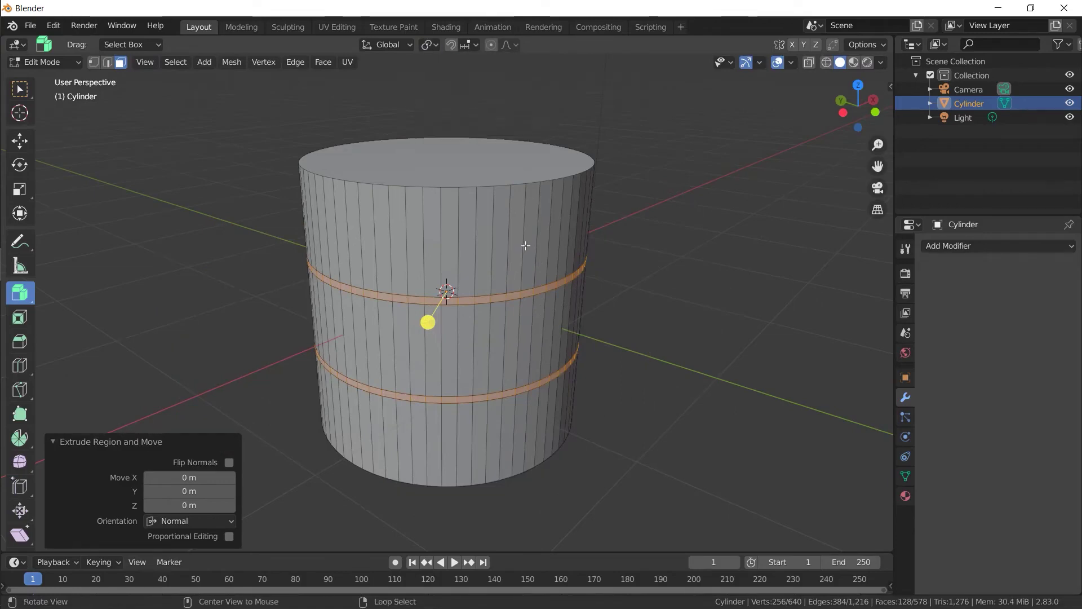
pyautogui.moveTo(526, 242); pyautogui.dragTo(550, 222, button='middle')
pyautogui.press('s')
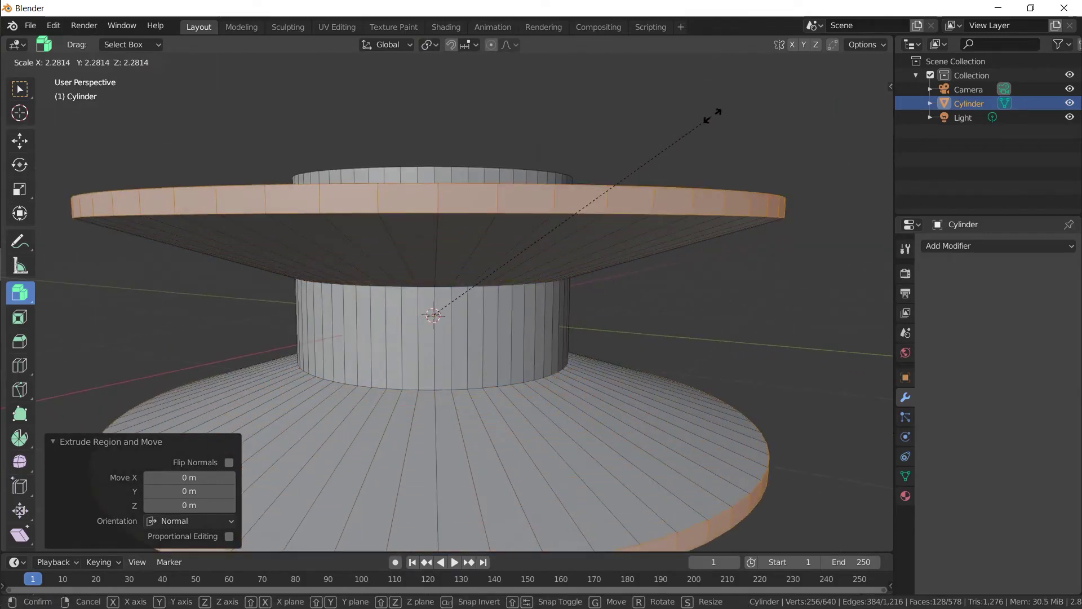
pyautogui.rightClick(686, 125)
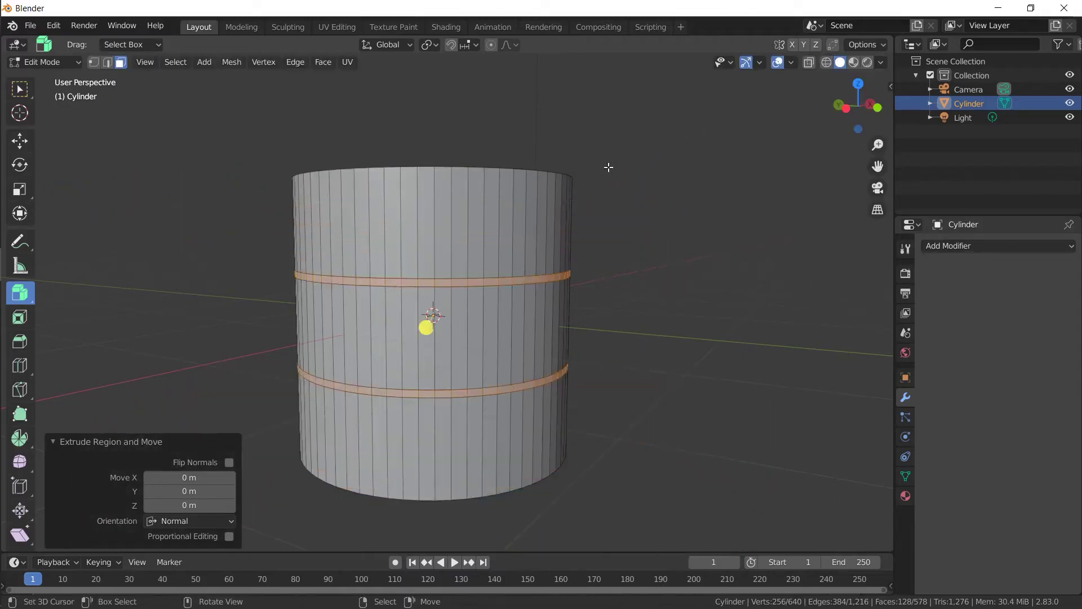
pyautogui.click(428, 45)
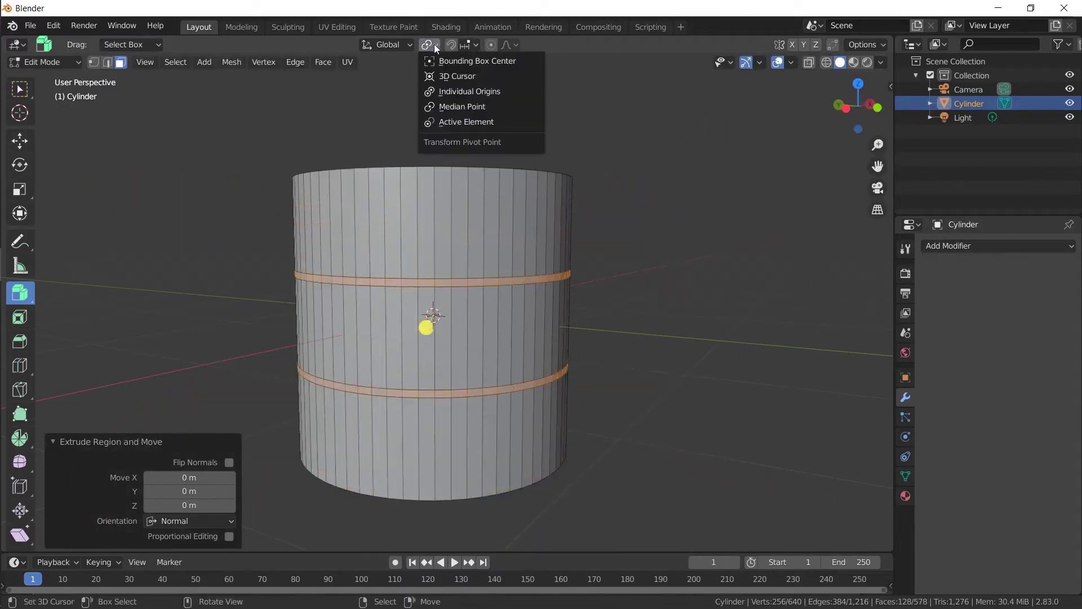
pyautogui.click(448, 91)
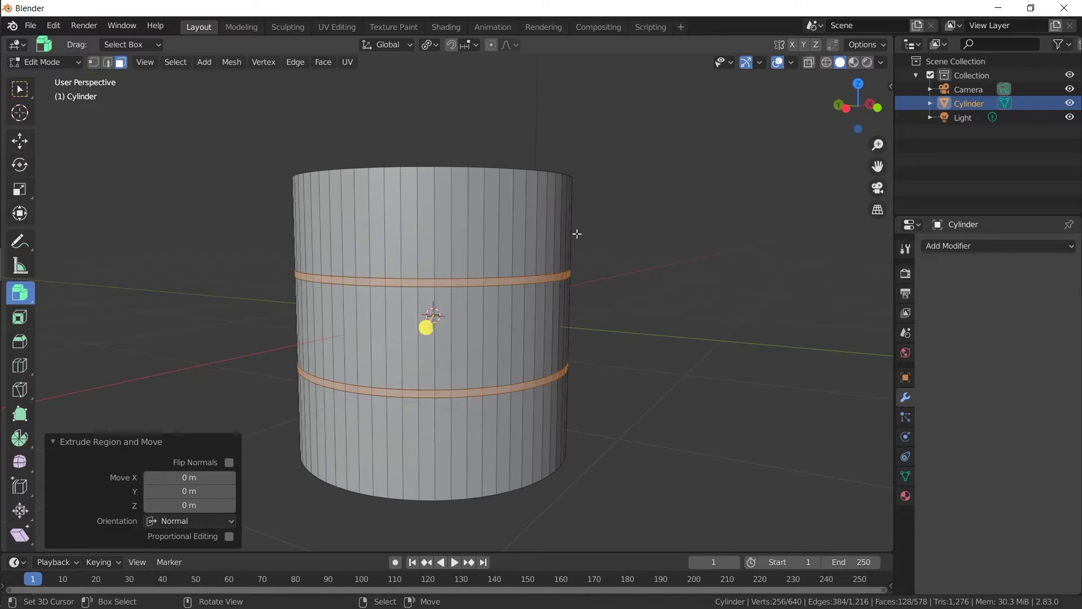
pyautogui.press('s')
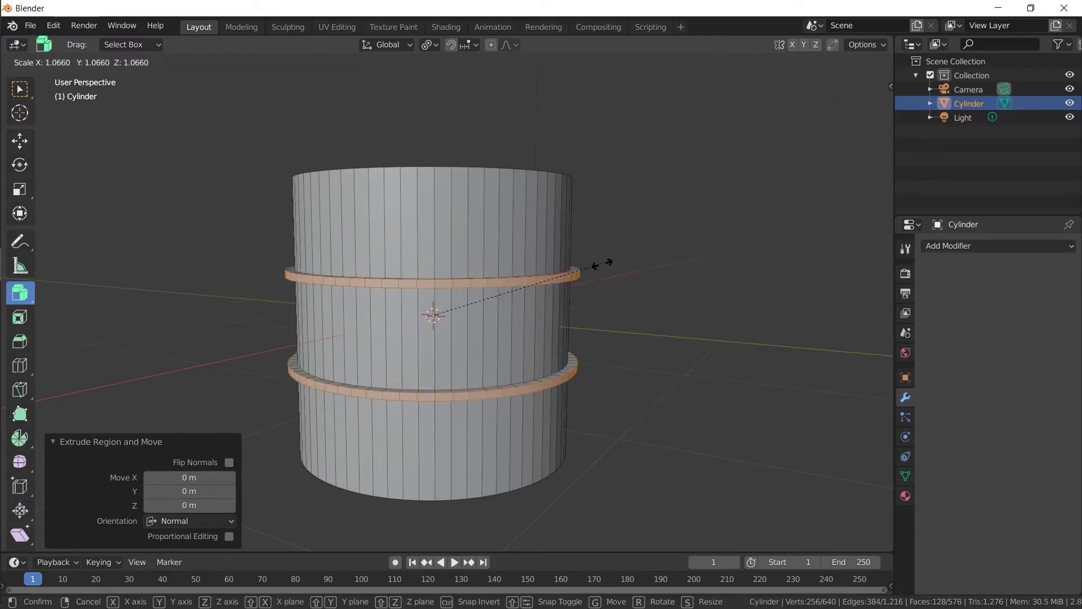
pyautogui.click(591, 267)
# Step: Loop-cut a new edge ring at the cylinder's mid-height between the ridges
pyautogui.moveTo(586, 291); pyautogui.dragTo(395, 326, button='middle')
pyautogui.hotkey('ctrl', 'r')
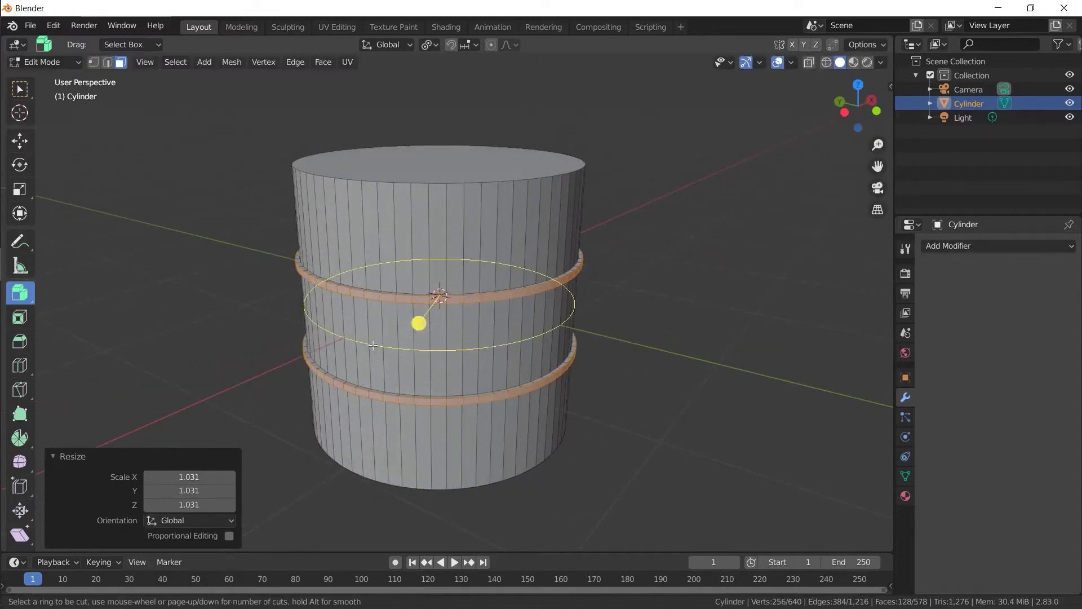
pyautogui.click(373, 345)
pyautogui.rightClick(373, 345)
# Step: Bevel the middle loop, extrude it, and scale it inward to 0.945 as a groove
pyautogui.hotkey('ctrl', 'b')
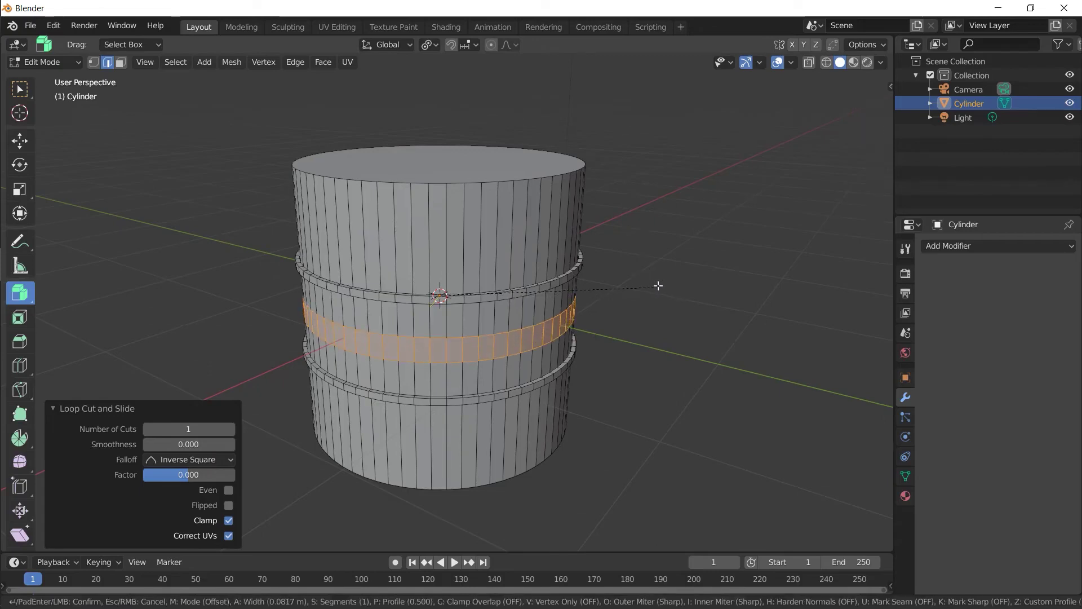
pyautogui.click(657, 286)
pyautogui.press('e')
pyautogui.rightClick(657, 284)
pyautogui.press('s')
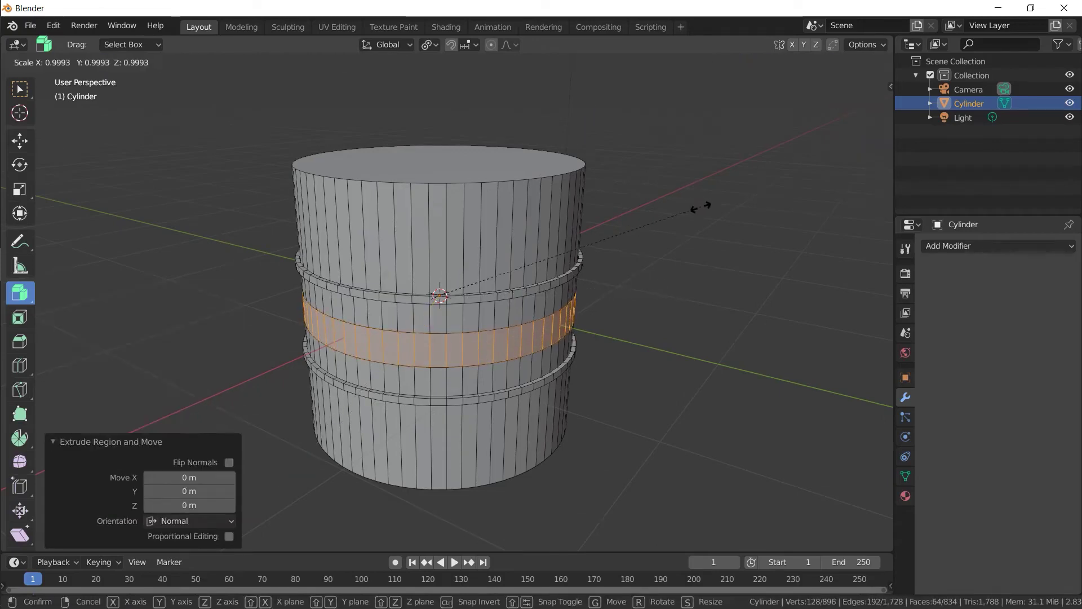
pyautogui.click(686, 215)
# Step: Loop-cut 11 evenly spaced rings on the cylinder's upper section
pyautogui.hotkey('ctrl', 'r')
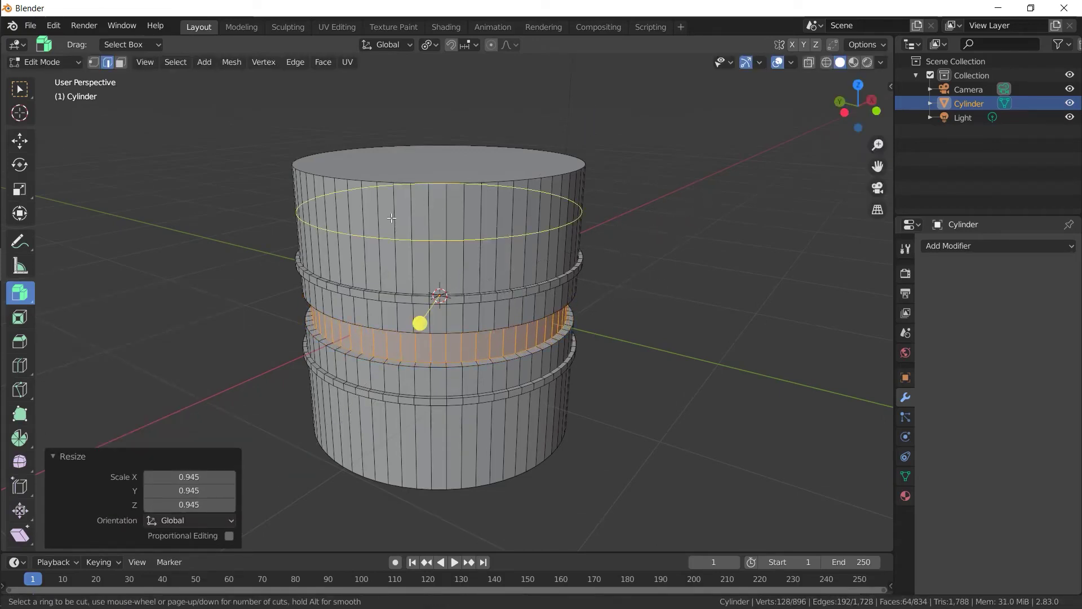
pyautogui.scroll(4, 429, 214)
pyautogui.scroll(6, 395, 217)
pyautogui.click(392, 218)
pyautogui.rightClick(392, 218)
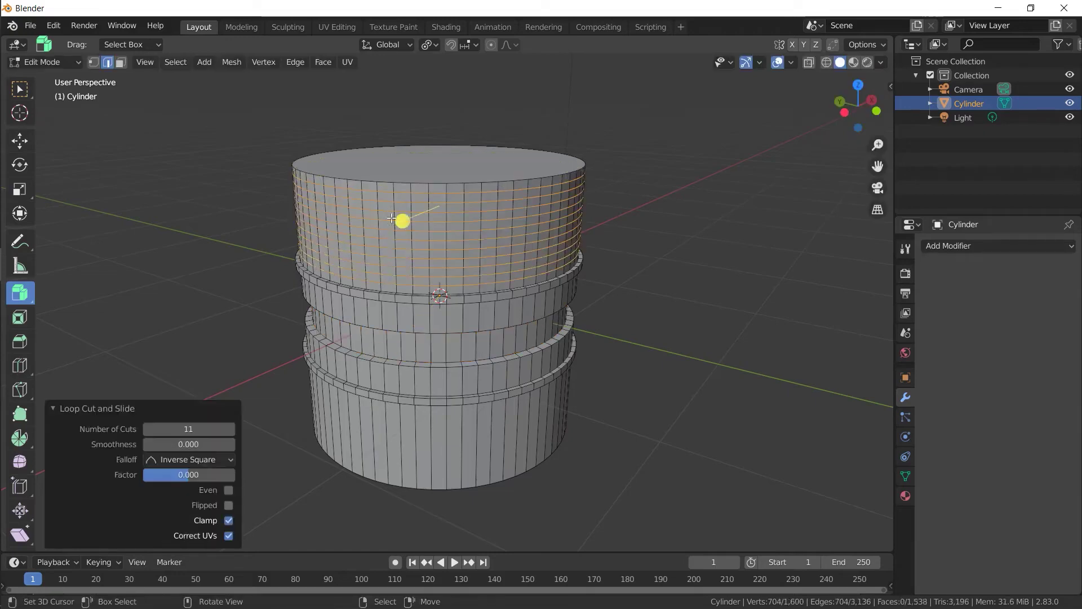
pyautogui.scroll(3, 464, 210)
# Step: Bevel the eleven rings thinly, extrude and scale them outward into ridges, then exit to Object Mode
pyautogui.hotkey('ctrl', 'b')
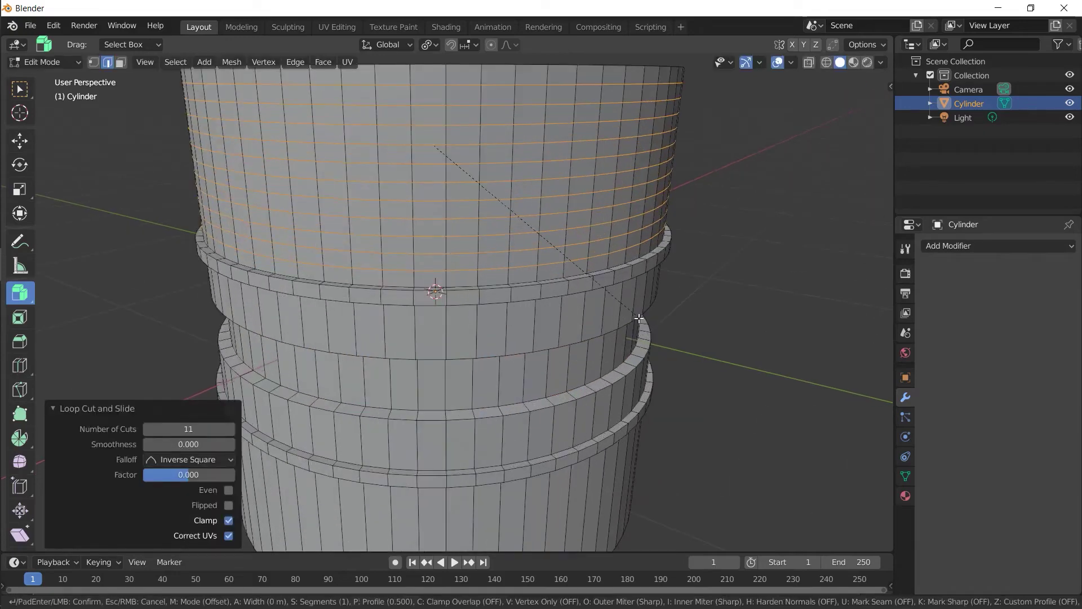
pyautogui.click(641, 320)
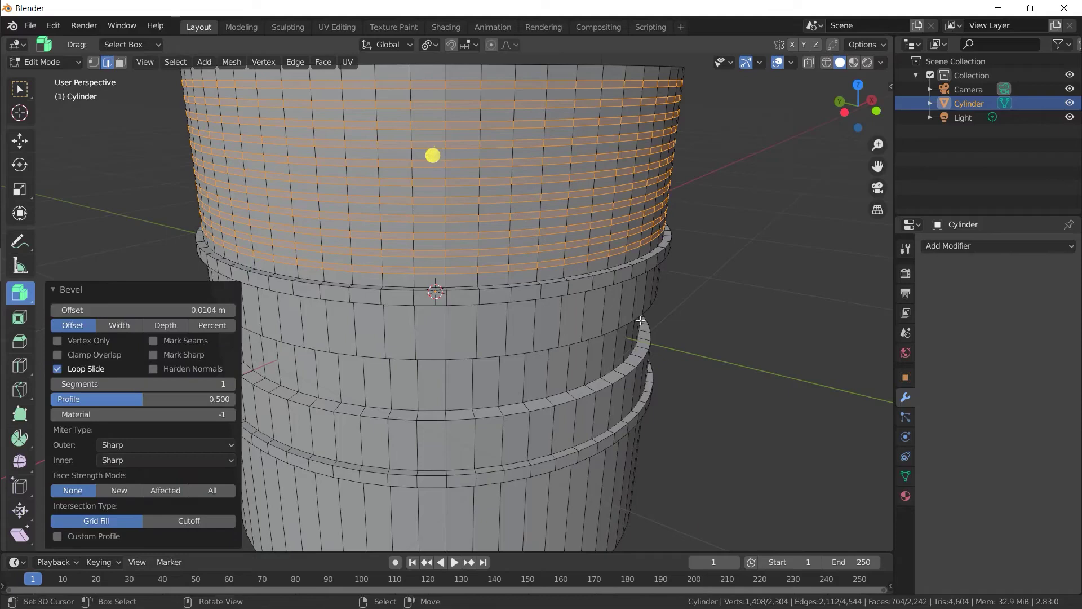
pyautogui.press('e')
pyautogui.rightClick(640, 321)
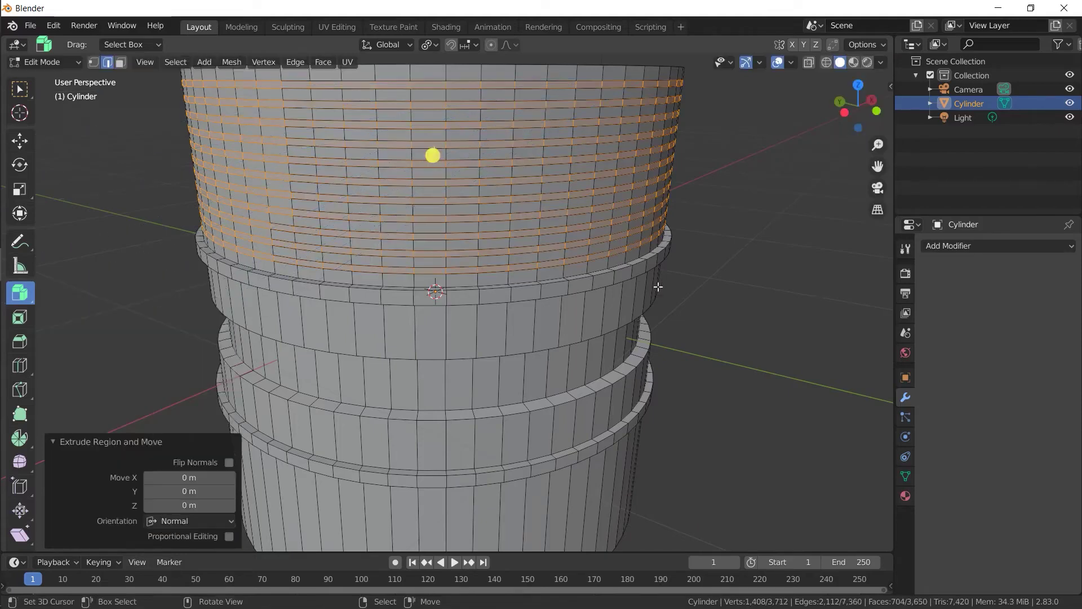
pyautogui.press('s')
pyautogui.click(671, 293)
pyautogui.press('Tab')
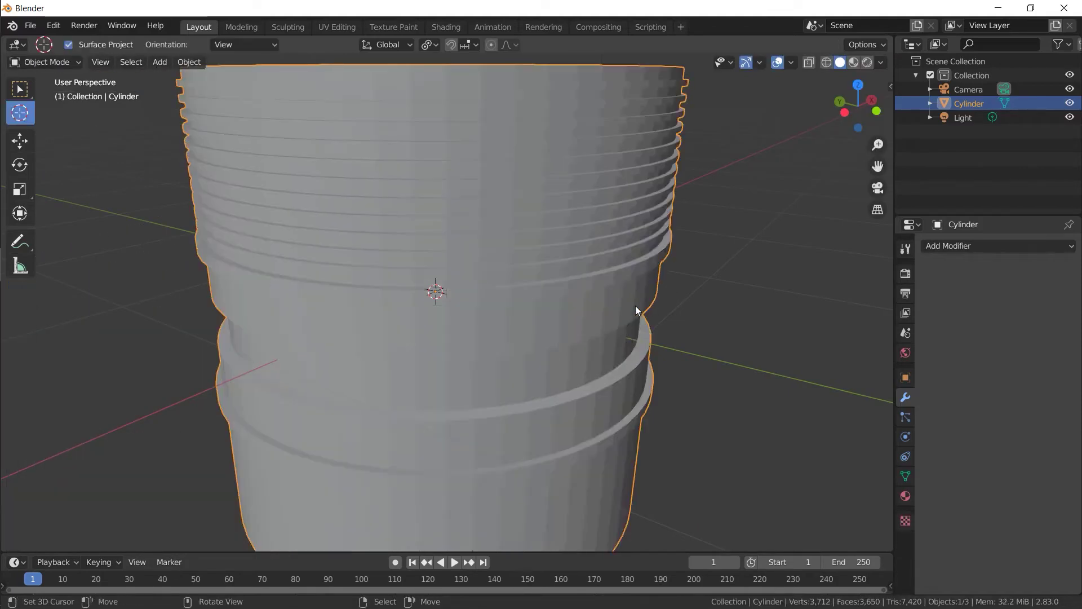
pyautogui.scroll(-3, 635, 306)
pyautogui.moveTo(488, 293)
pyautogui.mouseDown(button='middle')
pyautogui.moveTo(538, 237)
pyautogui.moveTo(472, 220)
pyautogui.moveTo(454, 260)
pyautogui.moveTo(486, 301)
pyautogui.moveTo(512, 319)
pyautogui.moveTo(512, 296)
pyautogui.moveTo(554, 258)
pyautogui.moveTo(522, 282)
pyautogui.mouseUp(button='middle')
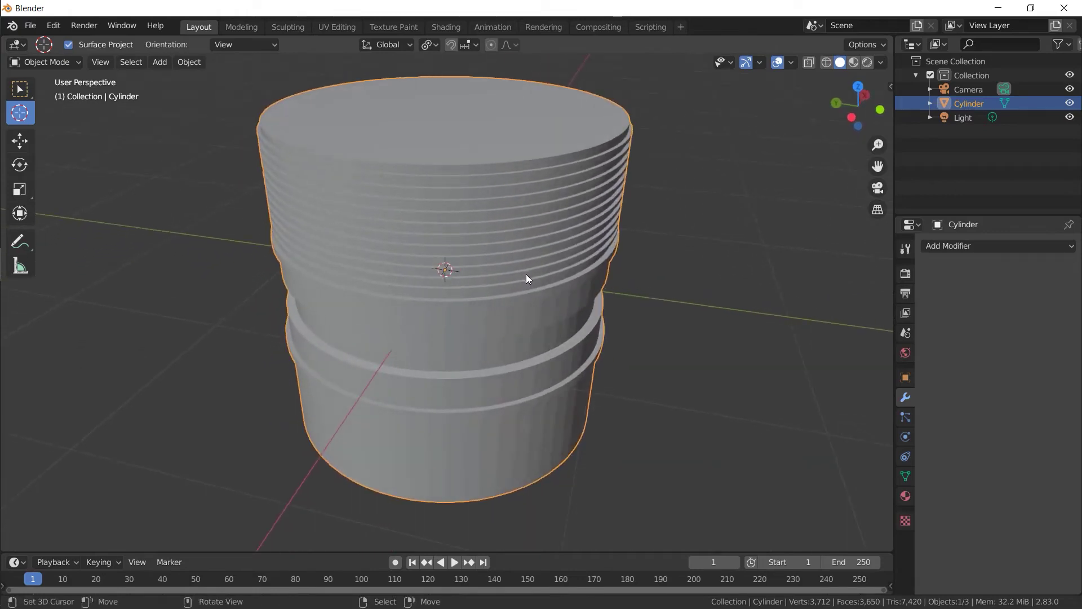
pyautogui.moveTo(511, 276)
pyautogui.mouseDown(button='middle')
pyautogui.moveTo(502, 279)
pyautogui.moveTo(556, 222)
pyautogui.moveTo(505, 219)
pyautogui.moveTo(564, 216)
pyautogui.moveTo(552, 207)
pyautogui.moveTo(530, 242)
pyautogui.mouseUp(button='middle')
pyautogui.scroll(2, 455, 350)
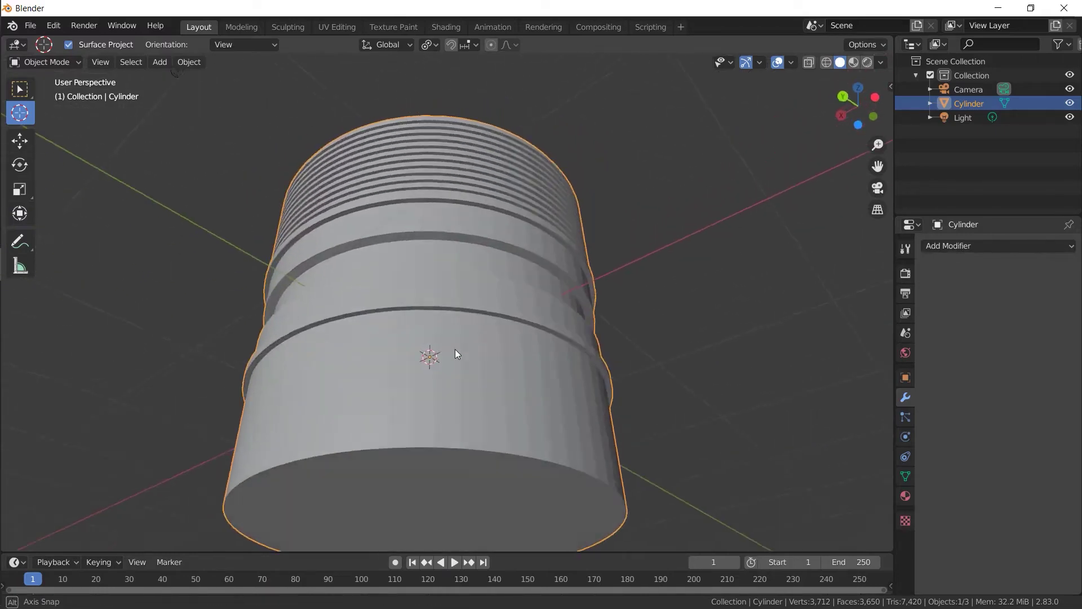
pyautogui.scroll(2, 454, 349)
pyautogui.scroll(2, 455, 349)
pyautogui.moveTo(454, 350)
pyautogui.mouseDown(button='middle')
pyautogui.moveTo(451, 211)
pyautogui.moveTo(487, 236)
pyautogui.moveTo(552, 247)
pyautogui.moveTo(488, 248)
pyautogui.moveTo(340, 316)
pyautogui.mouseUp(button='middle')
pyautogui.scroll(-2, 488, 248)
pyautogui.scroll(-2, 488, 249)
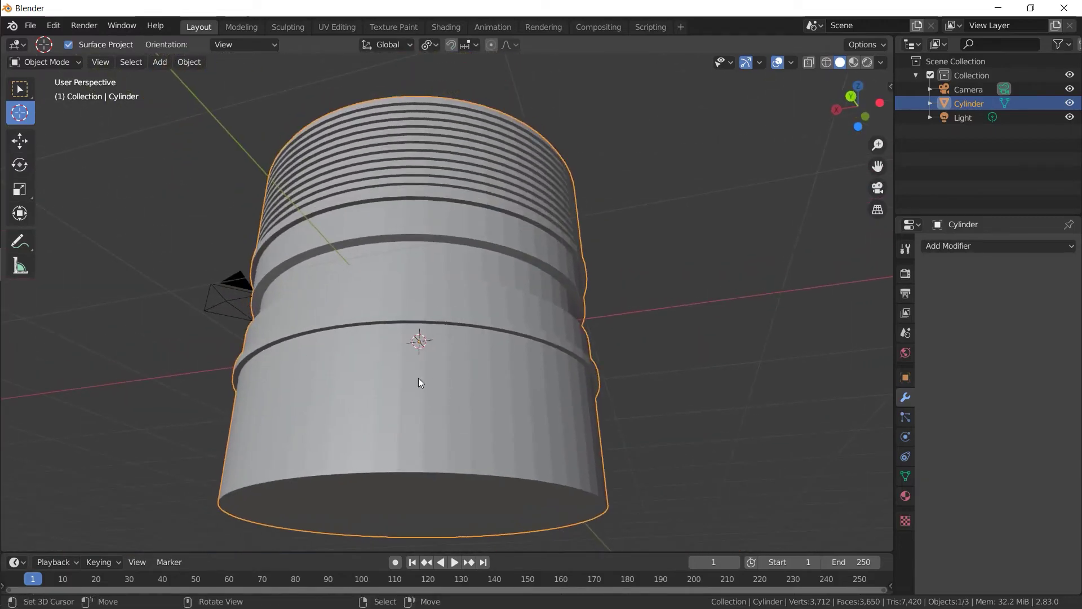
pyautogui.moveTo(418, 377)
pyautogui.mouseDown(button='middle')
pyautogui.moveTo(403, 344)
pyautogui.moveTo(360, 326)
pyautogui.mouseUp(button='middle')
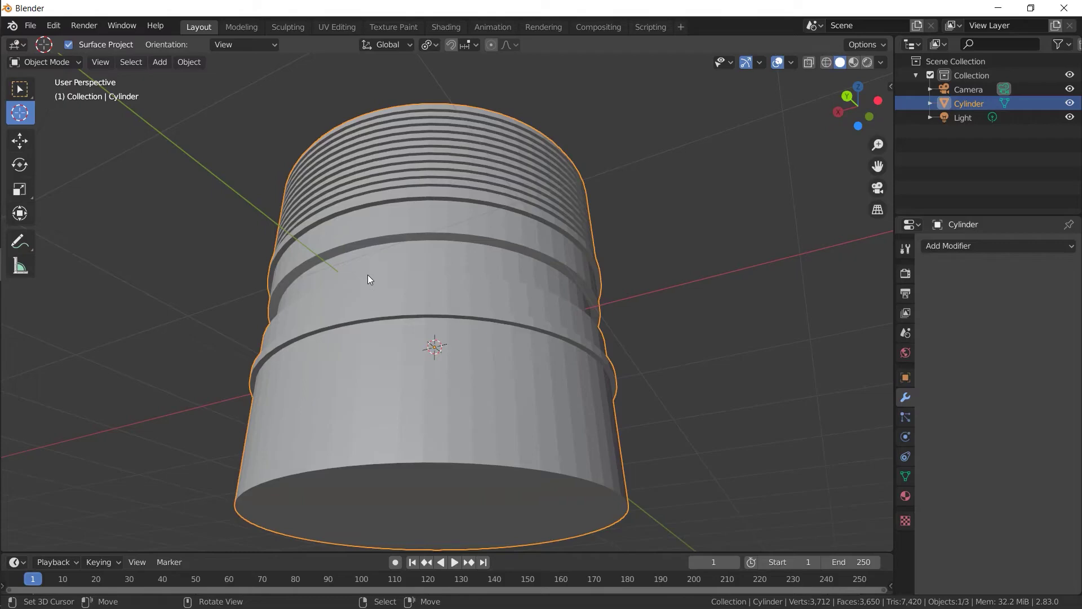
# Step: Apply Shade Smooth to the ridged cylinder through the F3 command search
pyautogui.press('F3')
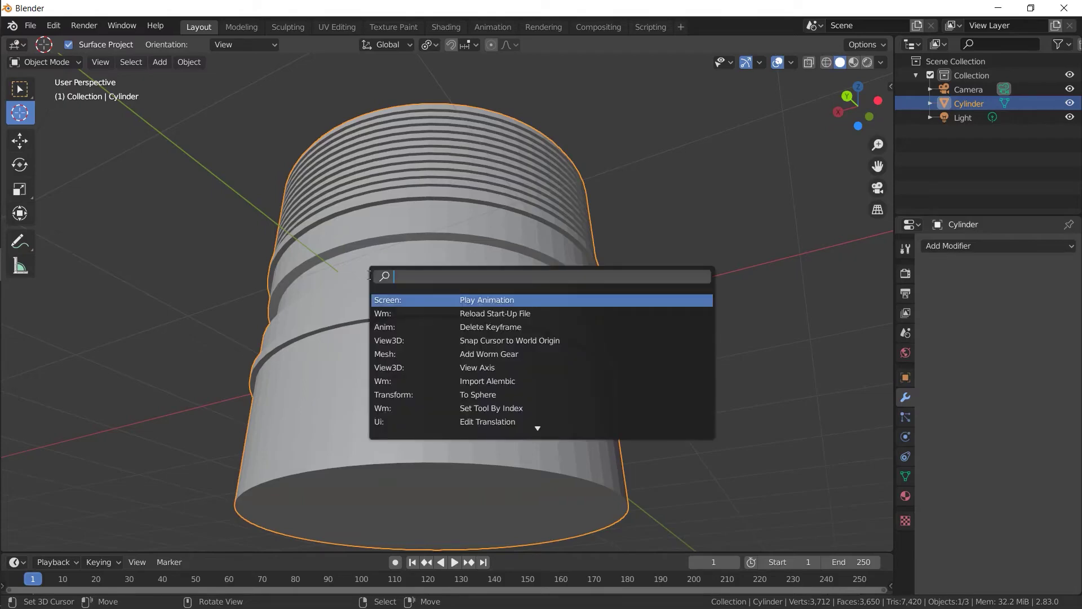
pyautogui.write('smooth')
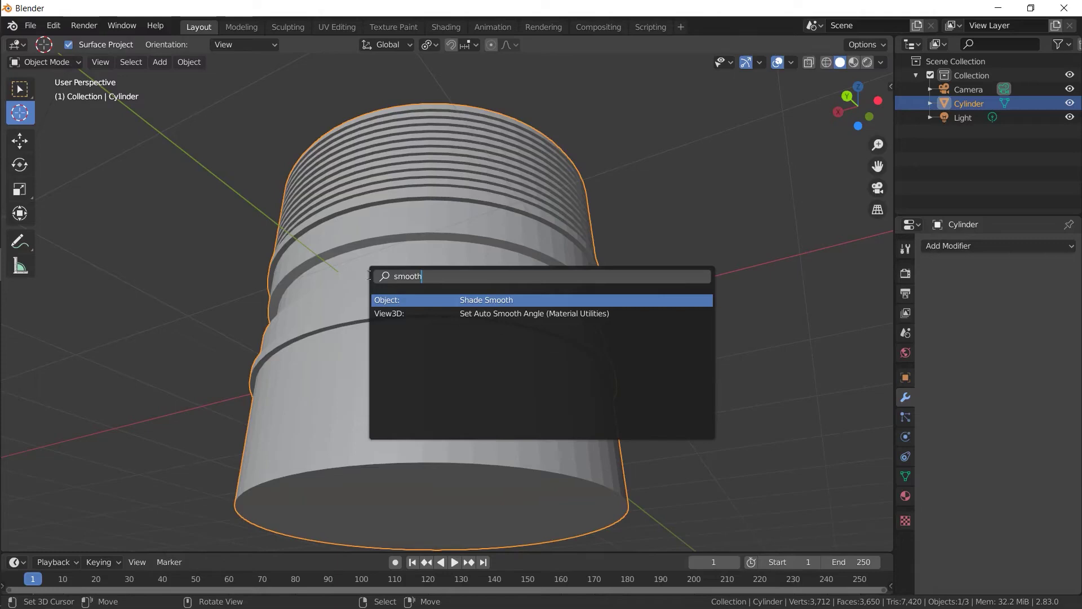
pyautogui.press('Return')
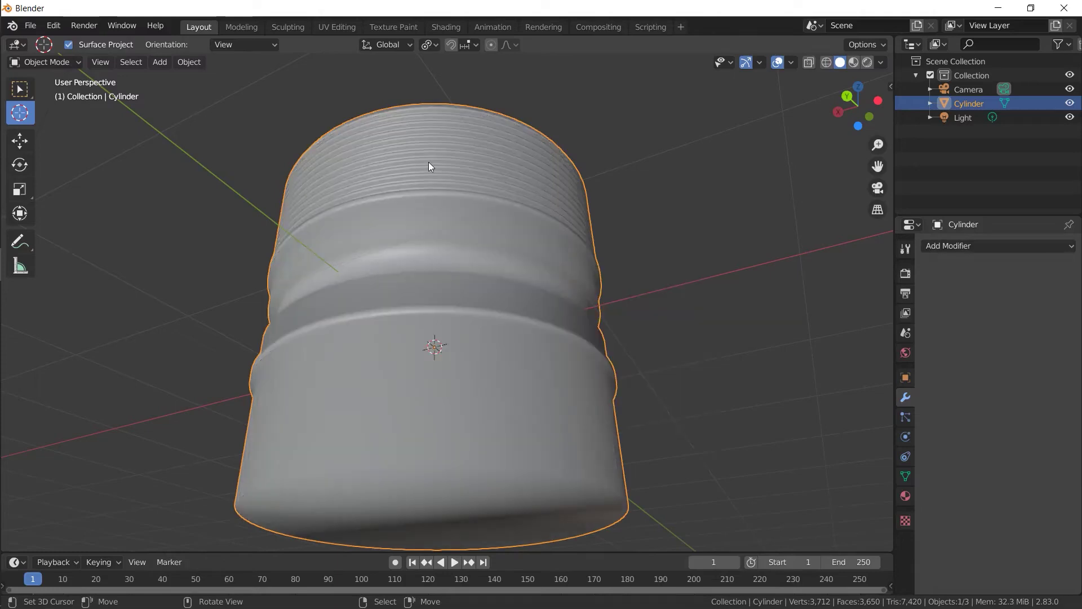
pyautogui.moveTo(396, 365)
pyautogui.mouseDown(button='middle')
pyautogui.moveTo(379, 360)
pyautogui.moveTo(389, 211)
pyautogui.moveTo(367, 226)
pyautogui.moveTo(498, 259)
pyautogui.moveTo(502, 245)
pyautogui.mouseUp(button='middle')
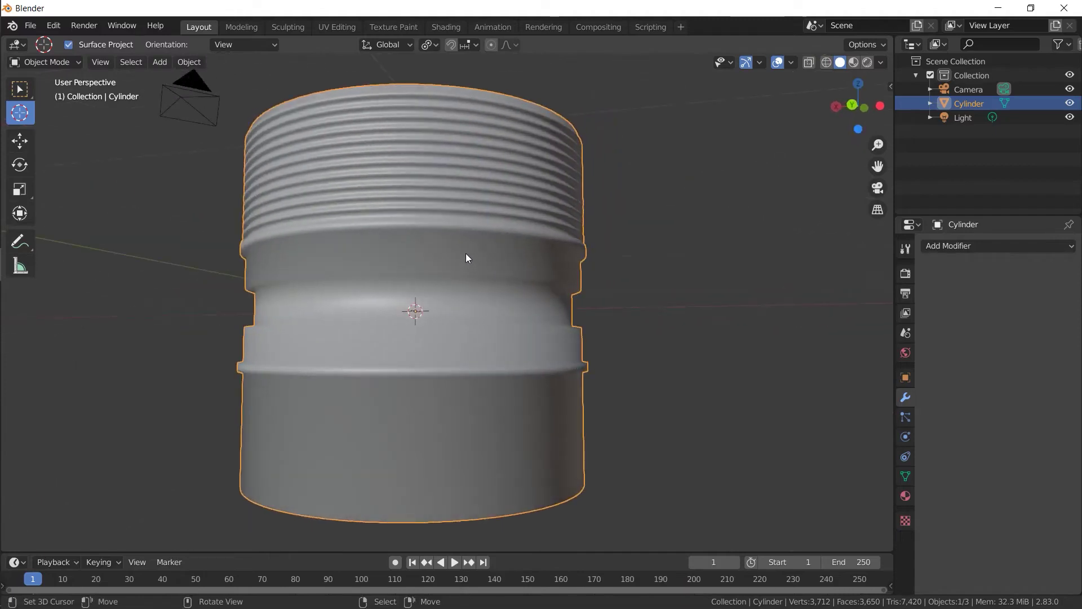
# Step: In the mesh's Normals settings, enable Auto Smooth with a 30° angle
pyautogui.click(906, 476)
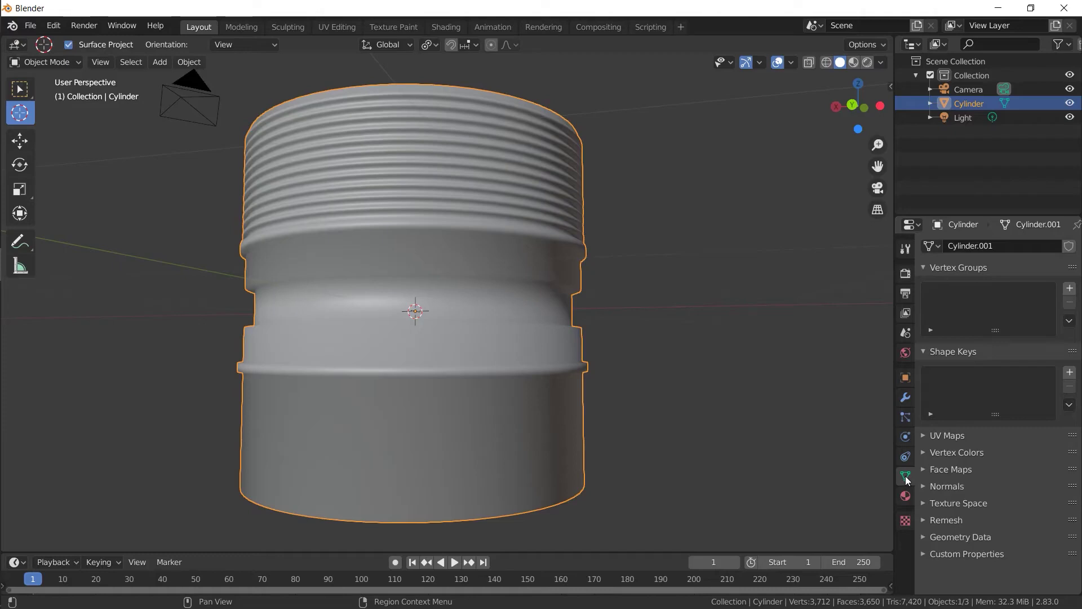
pyautogui.click(925, 487)
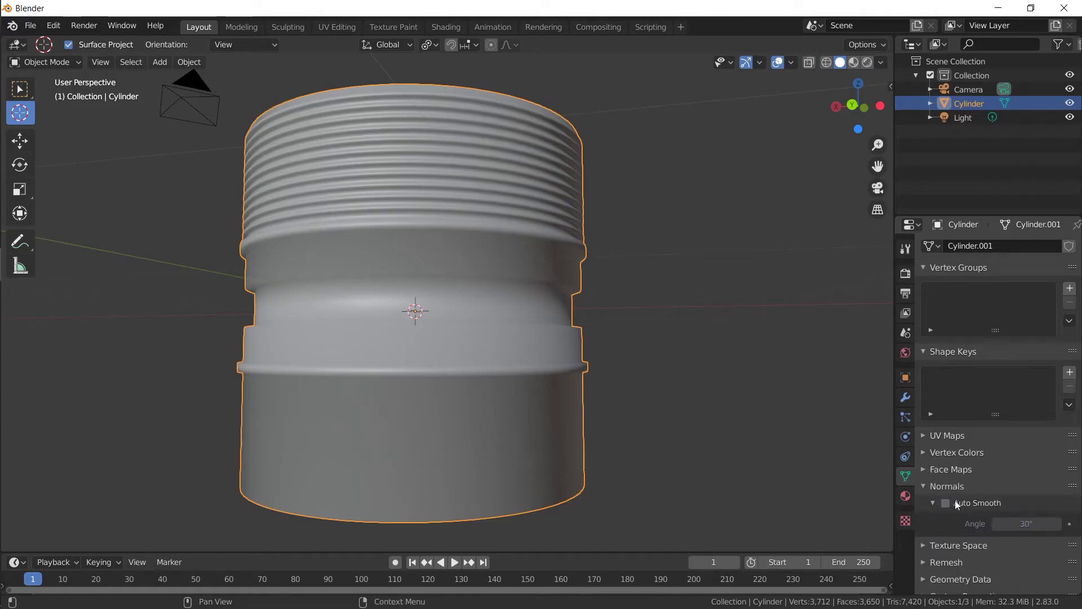
pyautogui.click(946, 503)
pyautogui.moveTo(362, 250); pyautogui.dragTo(417, 220, button='middle')
pyautogui.scroll(1, 418, 220)
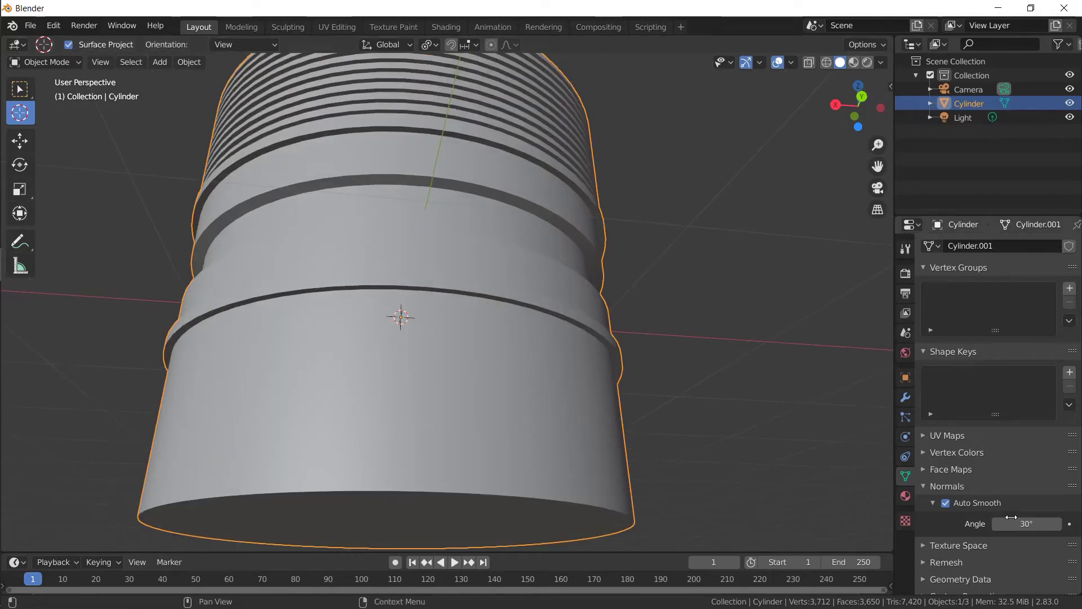
pyautogui.moveTo(1026, 523)
pyautogui.moveTo(1026, 526); pyautogui.dragTo(1025, 530)
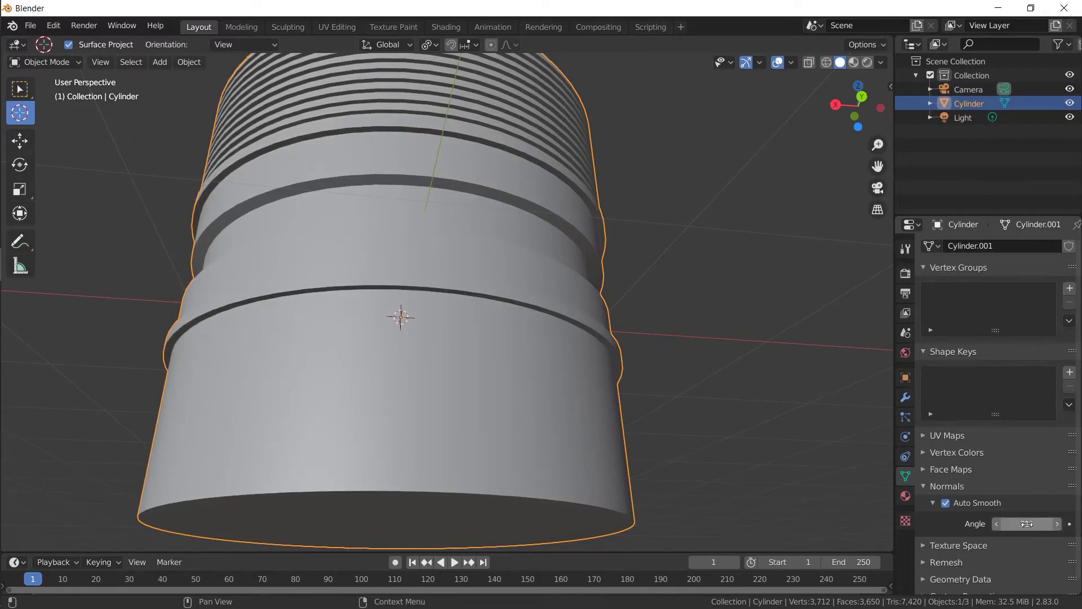
pyautogui.click(1024, 530)
pyautogui.write('30')
pyautogui.press('Return')
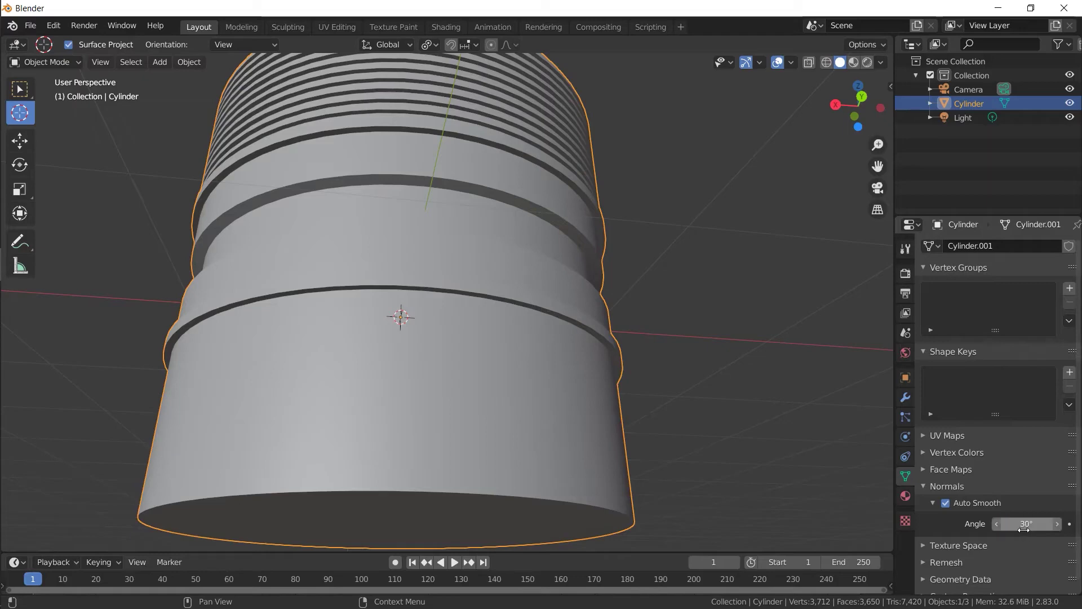
# Step: Orbit and zoom around the cylinder to inspect the crisp ridge edges
pyautogui.moveTo(556, 262)
pyautogui.mouseDown(button='middle')
pyautogui.moveTo(472, 340)
pyautogui.moveTo(485, 246)
pyautogui.moveTo(466, 311)
pyautogui.moveTo(570, 293)
pyautogui.moveTo(582, 303)
pyautogui.moveTo(563, 310)
pyautogui.mouseUp(button='middle')
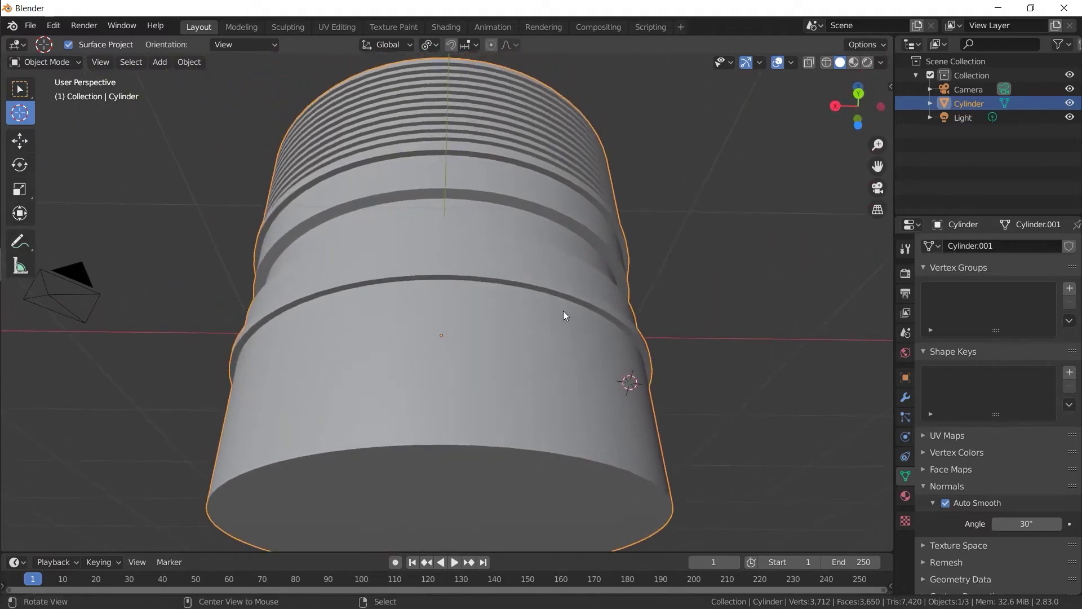
pyautogui.moveTo(548, 251)
pyautogui.mouseDown(button='middle')
pyautogui.moveTo(510, 316)
pyautogui.moveTo(508, 285)
pyautogui.moveTo(348, 205)
pyautogui.mouseUp(button='middle')
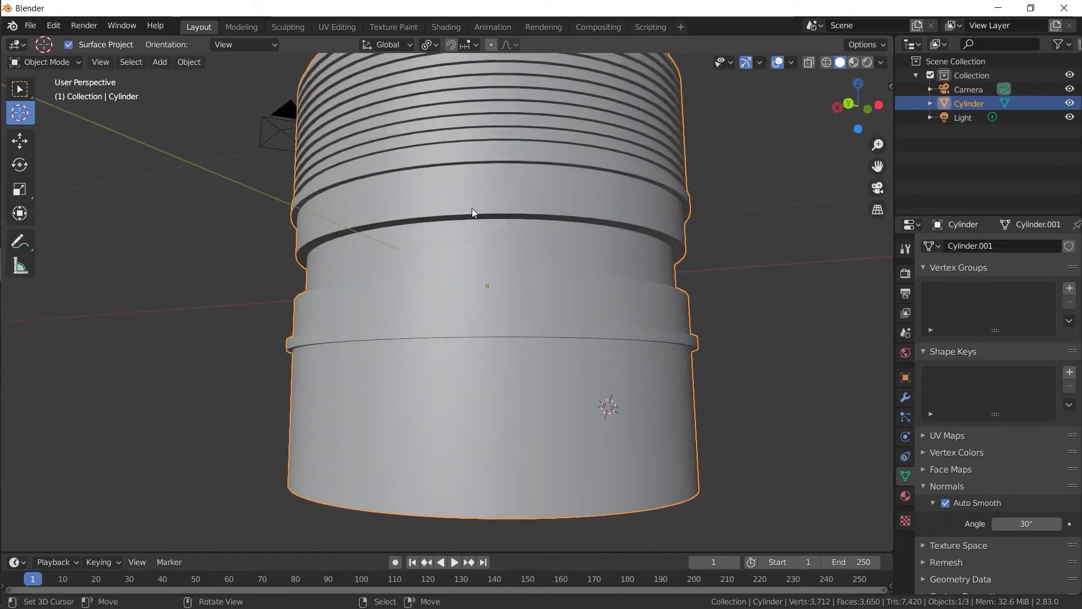
pyautogui.moveTo(469, 194)
pyautogui.mouseDown(button='middle')
pyautogui.moveTo(455, 259)
pyautogui.moveTo(425, 298)
pyautogui.moveTo(348, 176)
pyautogui.mouseUp(button='middle')
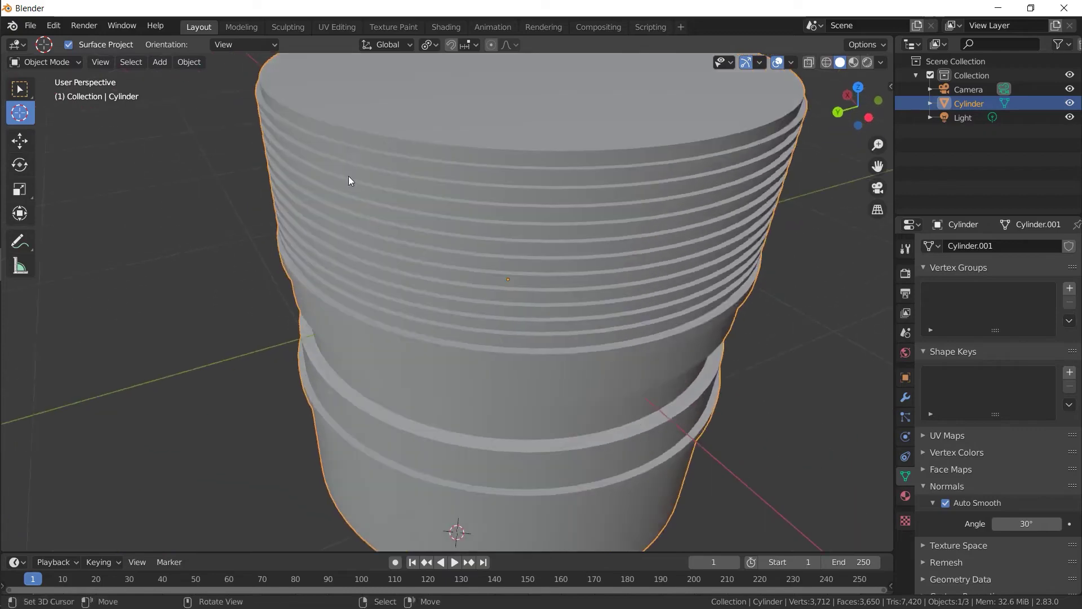
pyautogui.scroll(2, 277, 133)
pyautogui.moveTo(701, 236)
pyautogui.mouseDown(button='middle')
pyautogui.moveTo(336, 279)
pyautogui.moveTo(403, 242)
pyautogui.mouseUp(button='middle')
pyautogui.scroll(-5, 403, 242)
pyautogui.moveTo(465, 198); pyautogui.dragTo(413, 307, button='middle')
# Step: In Face select, extrude the cylinder's bottom cap downward by about 1.48 m
pyautogui.press('Tab')
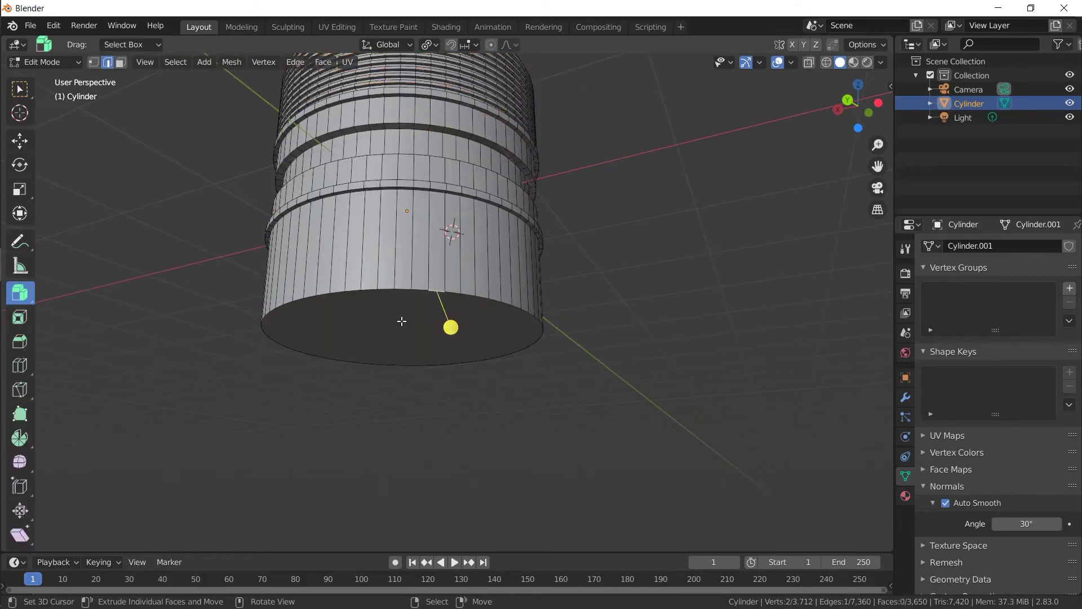
pyautogui.click(121, 62)
pyautogui.click(385, 291)
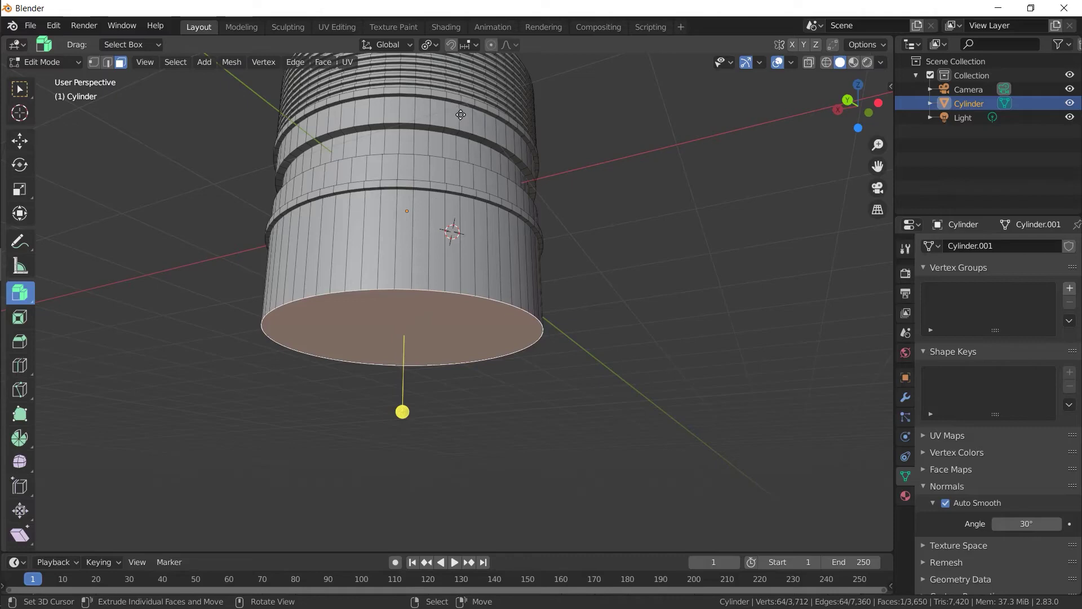
pyautogui.press('e')
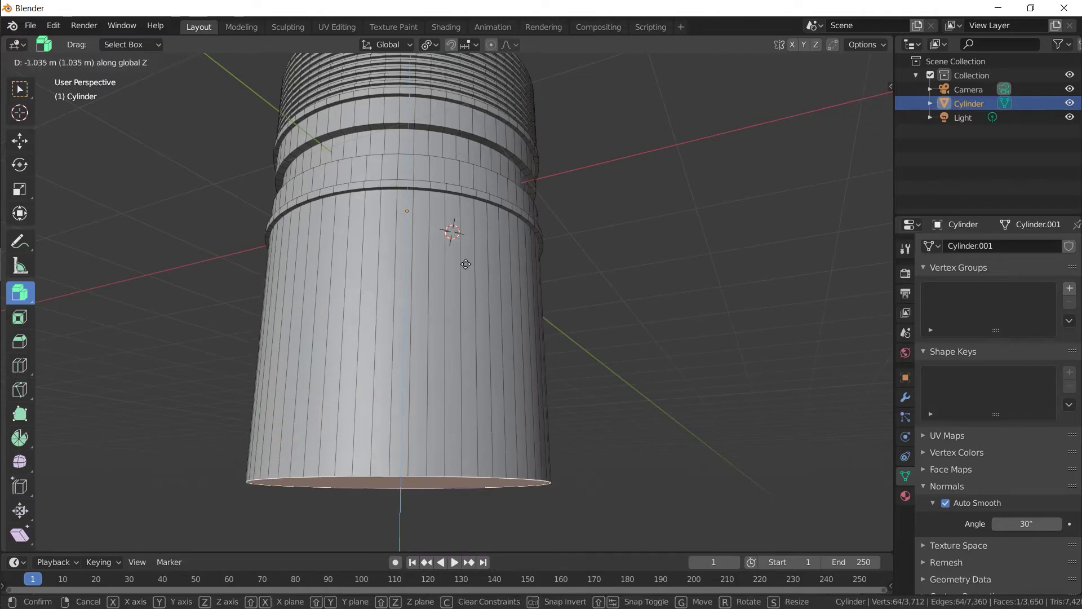
pyautogui.click(451, 334)
pyautogui.moveTo(451, 333)
pyautogui.mouseDown(button='middle')
pyautogui.moveTo(512, 243)
pyautogui.moveTo(496, 237)
pyautogui.mouseUp(button='middle')
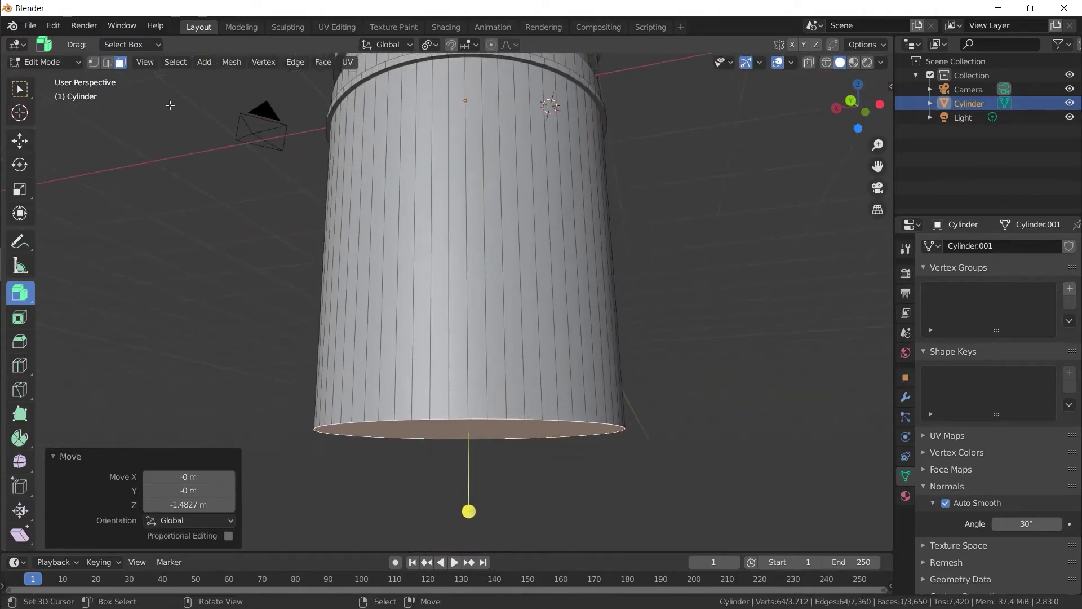
# Step: Select the ring of lower side faces and begin insetting them individually
pyautogui.keyDown('alt'); pyautogui.click(475, 210); pyautogui.keyUp('alt')
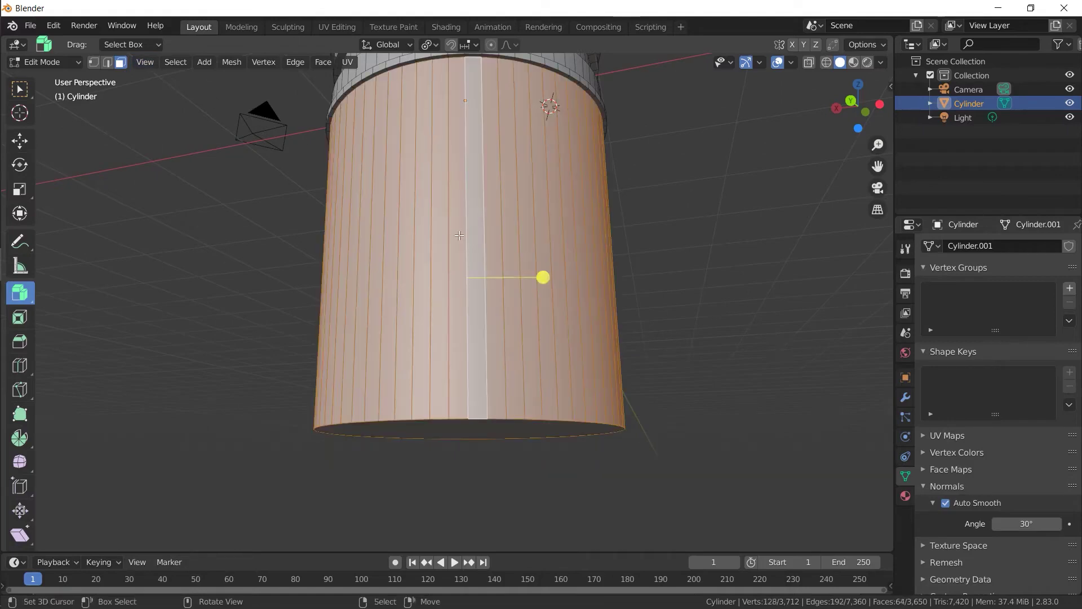
pyautogui.moveTo(457, 243); pyautogui.dragTo(460, 249, button='middle')
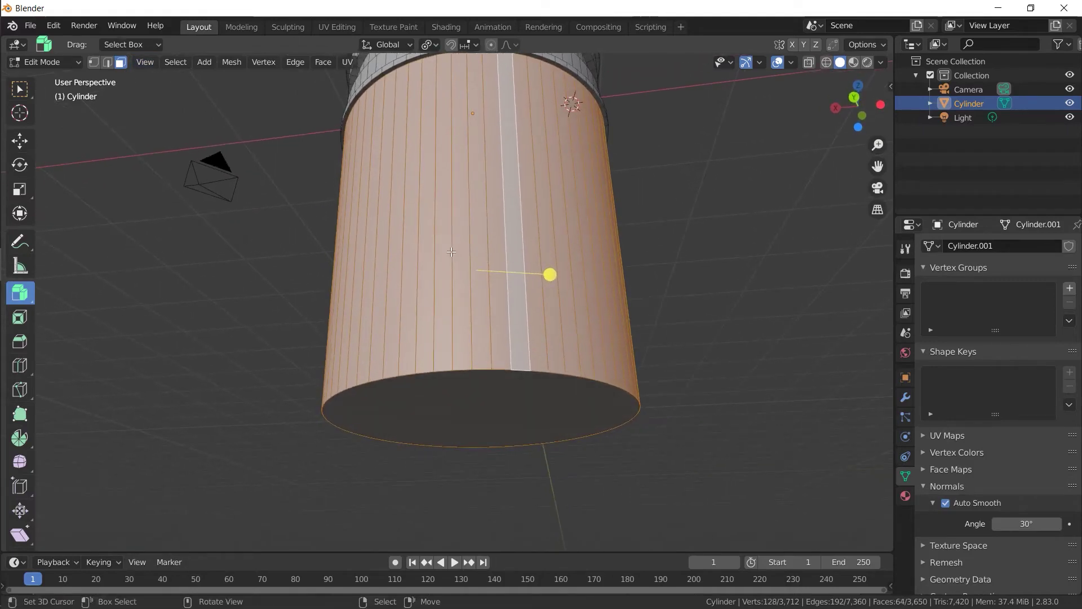
pyautogui.moveTo(481, 210); pyautogui.dragTo(567, 198, button='middle')
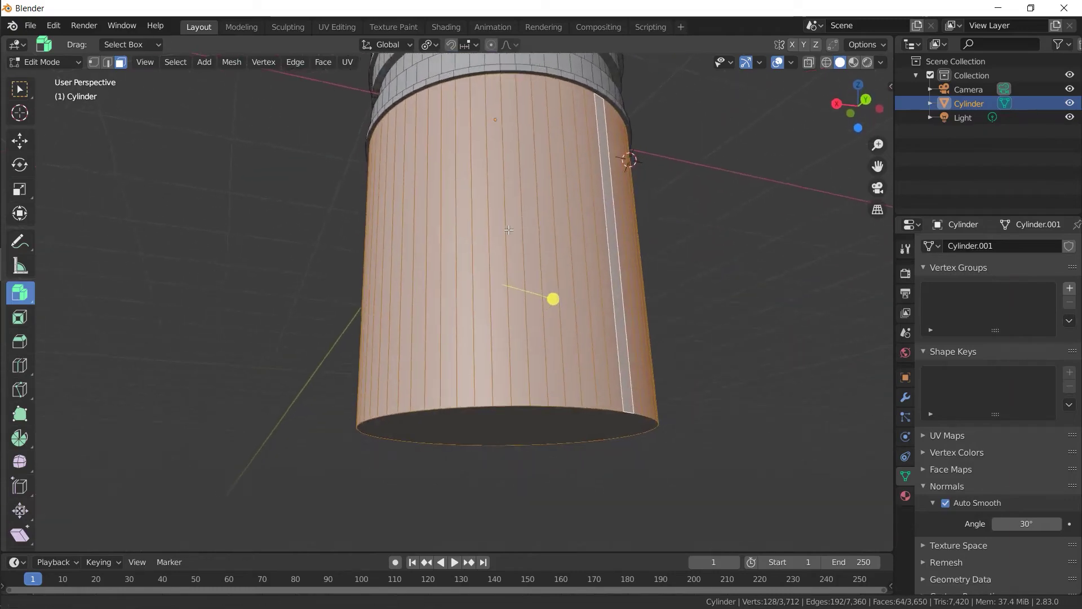
pyautogui.press('i')
pyautogui.press('i')
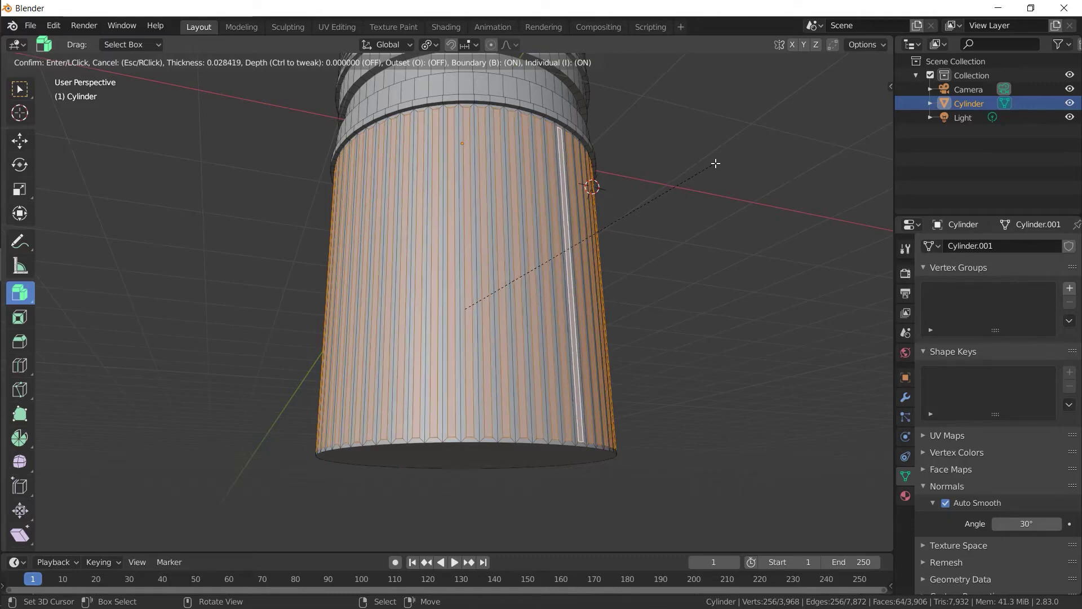
# Step: Confirm the 0.02842 m individual inset on the cylinder's lower side faces
pyautogui.click(715, 162)
pyautogui.moveTo(595, 166); pyautogui.dragTo(639, 178, button='middle')
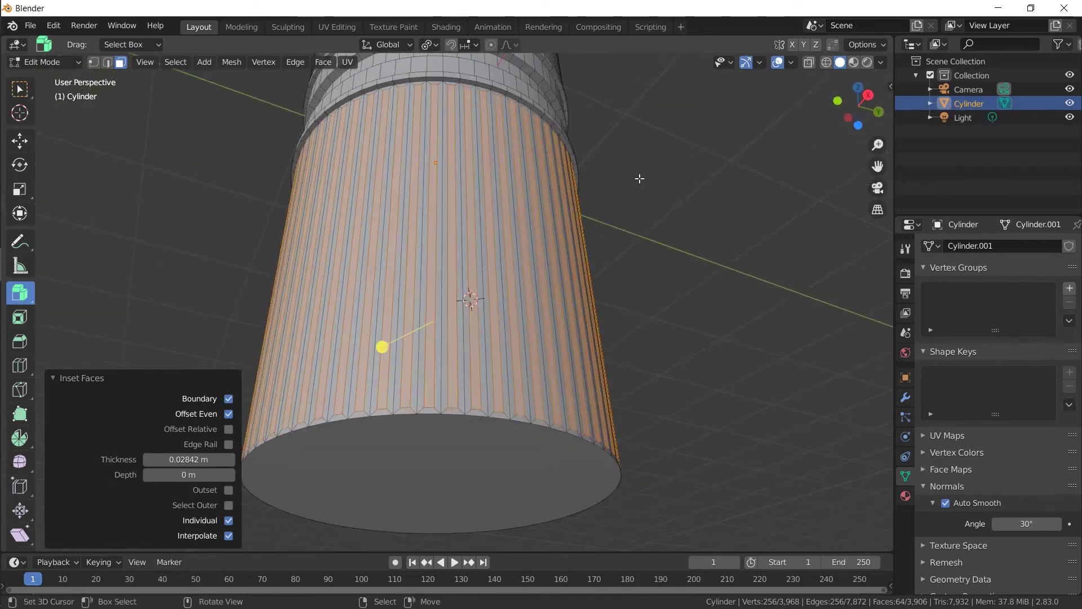
pyautogui.scroll(2, 277, 220)
pyautogui.scroll(1, 365, 261)
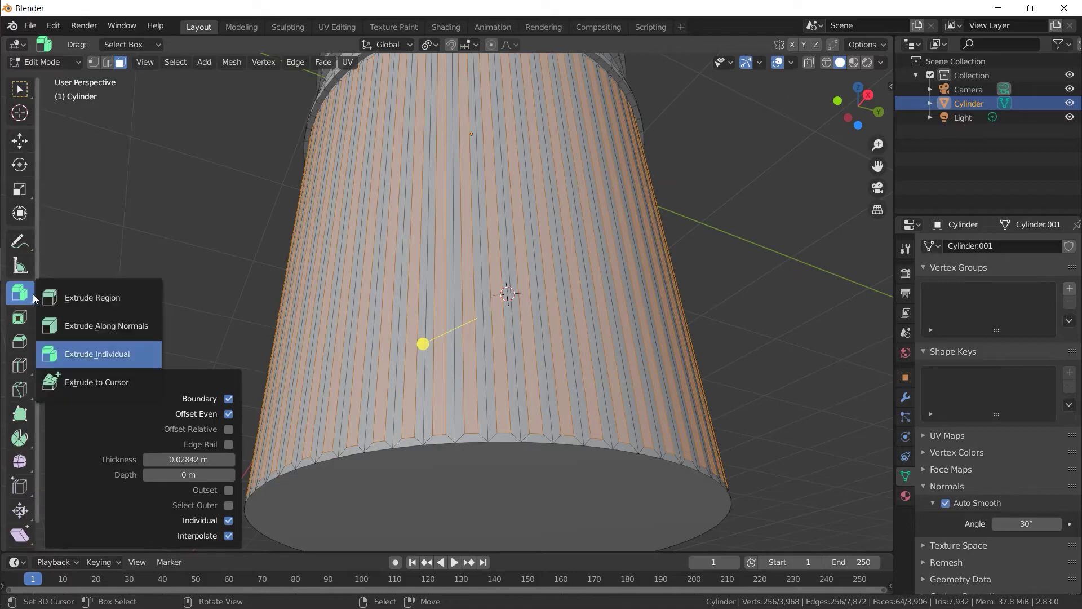
# Step: Extrude each inset face individually outward into ribs, then return to Object Mode
pyautogui.moveTo(20, 292); pyautogui.dragTo(88, 360)
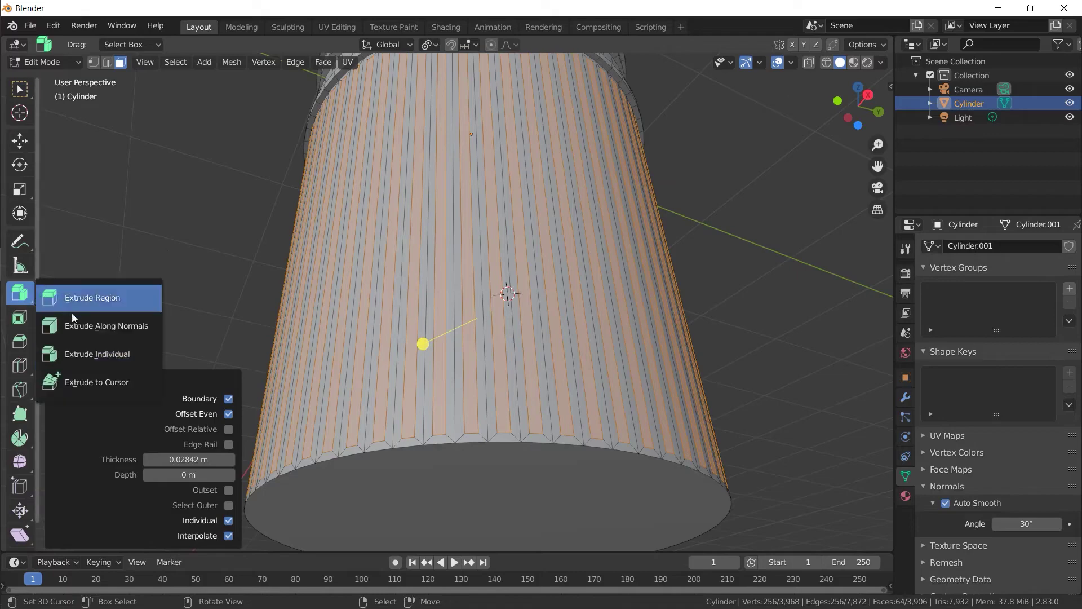
pyautogui.click(88, 359)
pyautogui.moveTo(668, 219)
pyautogui.mouseDown()
pyautogui.moveTo(755, 120)
pyautogui.moveTo(711, 190)
pyautogui.moveTo(673, 208)
pyautogui.mouseUp()
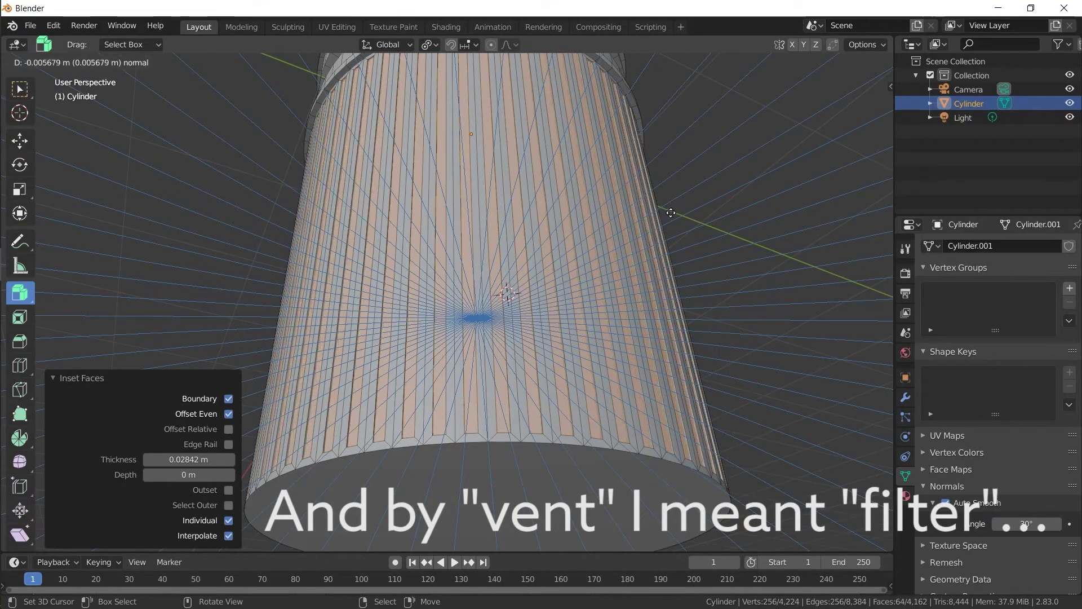
pyautogui.moveTo(674, 208); pyautogui.dragTo(675, 210)
pyautogui.click(675, 210)
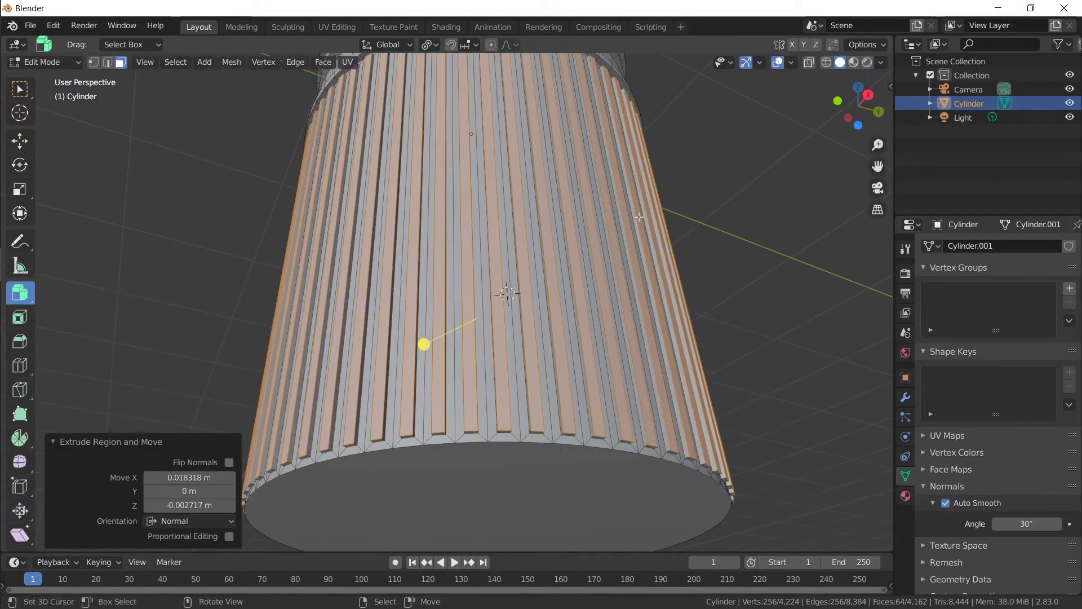
pyautogui.moveTo(675, 210)
pyautogui.mouseDown(button='middle')
pyautogui.moveTo(664, 227)
pyautogui.moveTo(703, 261)
pyautogui.moveTo(475, 219)
pyautogui.moveTo(511, 200)
pyautogui.moveTo(647, 212)
pyautogui.moveTo(595, 283)
pyautogui.moveTo(553, 238)
pyautogui.mouseUp(button='middle')
pyautogui.press('Tab')
# Step: Bevel the rib edges with 3 segments and a 0.00709 m offset, then exit Edit Mode
pyautogui.scroll(3, 553, 238)
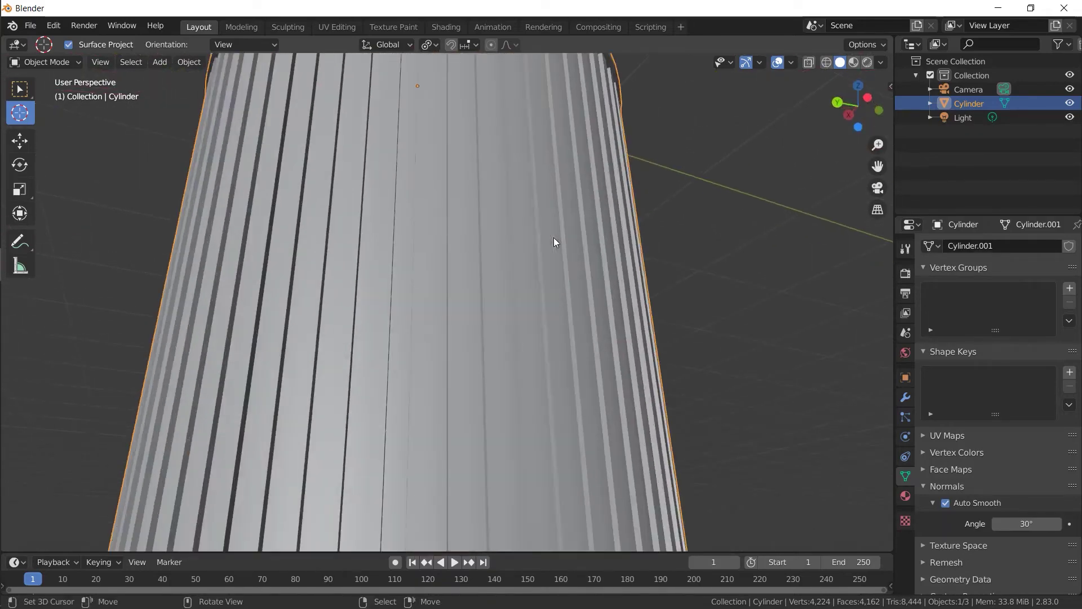
pyautogui.moveTo(349, 285)
pyautogui.mouseDown(button='middle')
pyautogui.moveTo(378, 242)
pyautogui.moveTo(389, 273)
pyautogui.mouseUp(button='middle')
pyautogui.press('Tab')
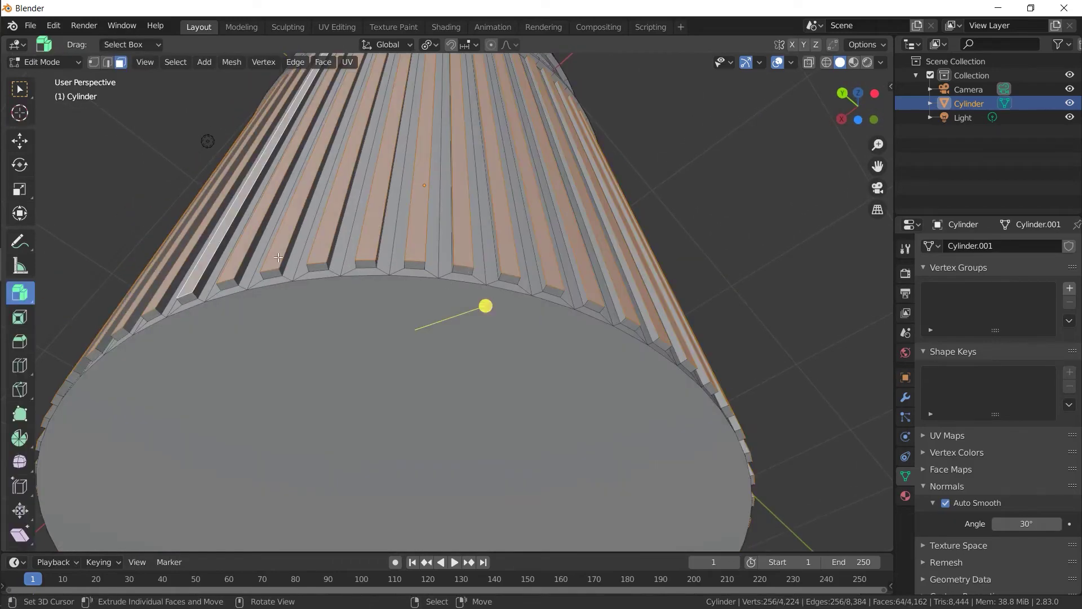
pyautogui.moveTo(505, 192); pyautogui.dragTo(374, 264, button='middle')
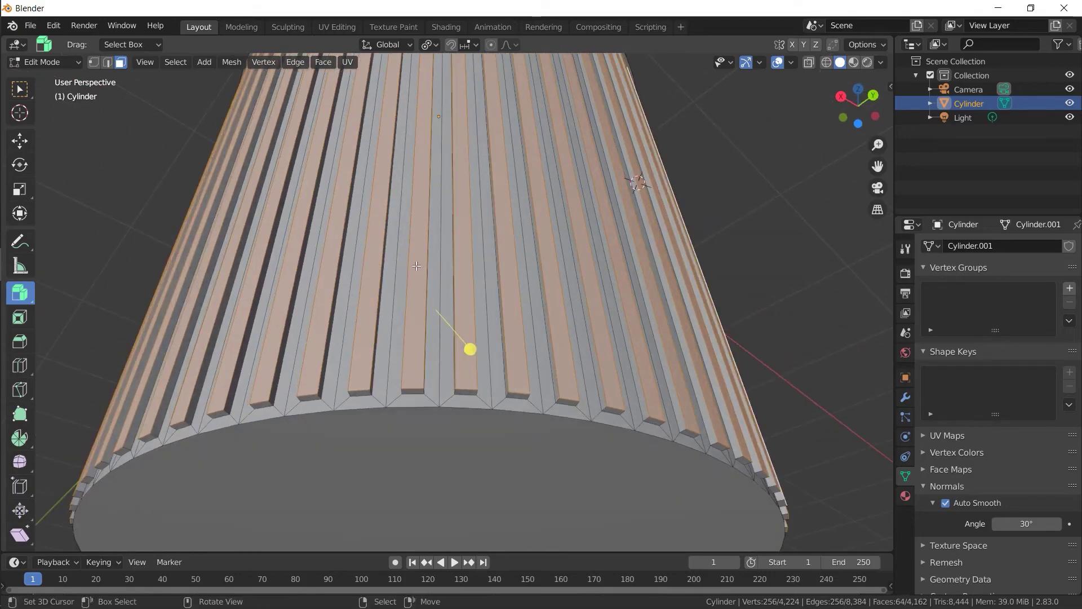
pyautogui.hotkey('ctrl', 'b')
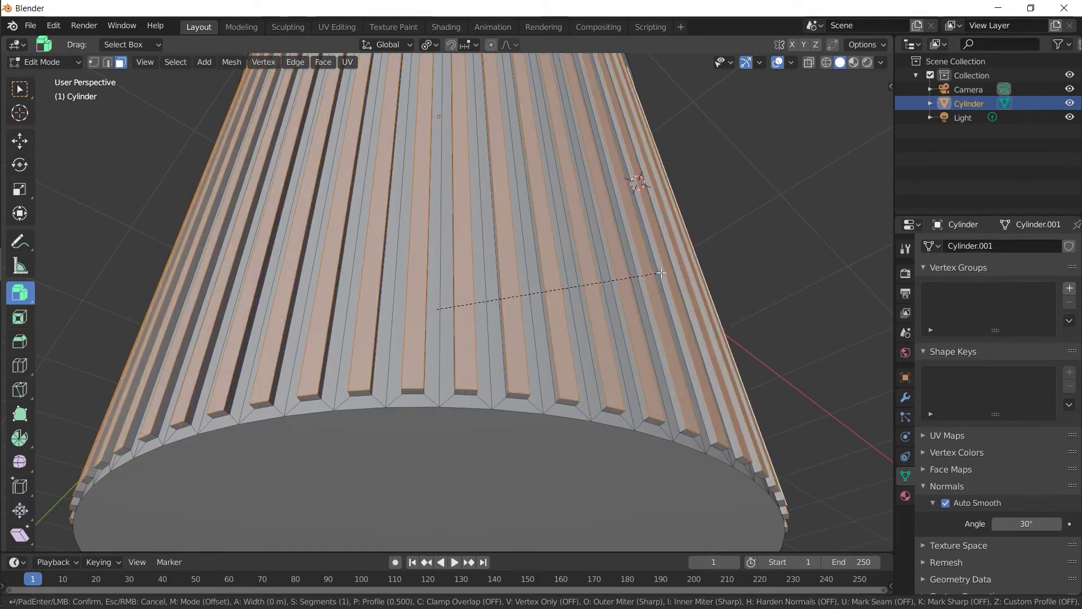
pyautogui.scroll(2, 662, 272)
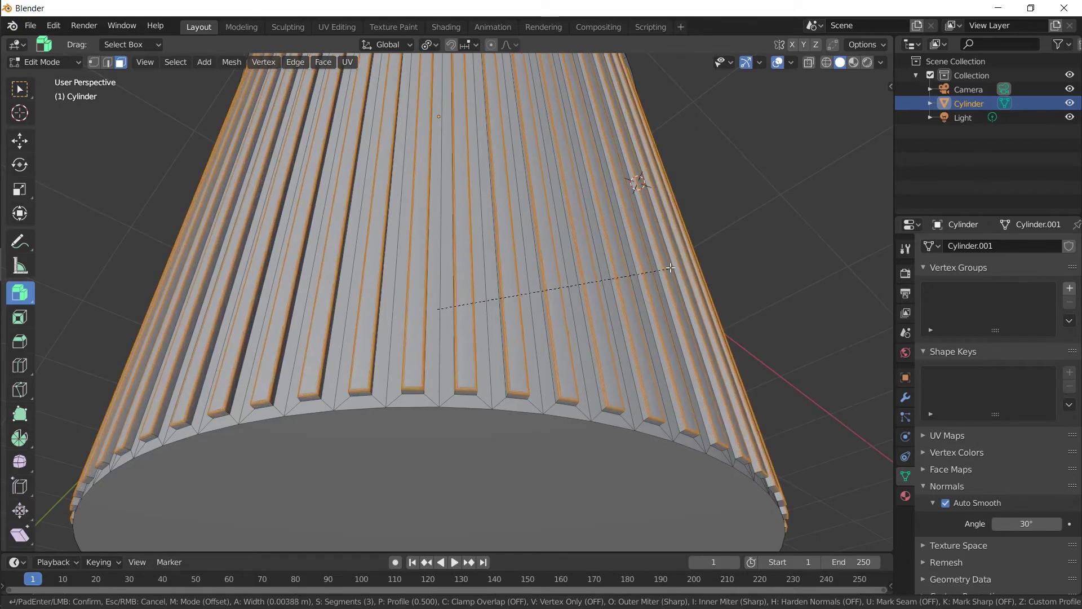
pyautogui.click(674, 266)
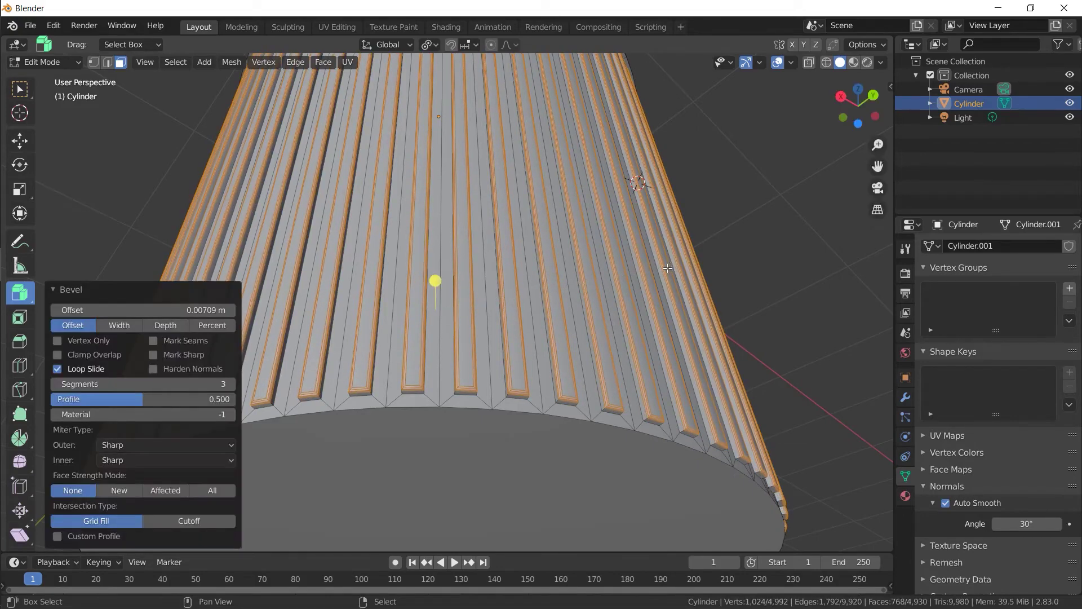
pyautogui.press('Tab')
pyautogui.moveTo(560, 269)
pyautogui.mouseDown(button='middle')
pyautogui.moveTo(623, 279)
pyautogui.moveTo(656, 266)
pyautogui.moveTo(587, 272)
pyautogui.mouseUp(button='middle')
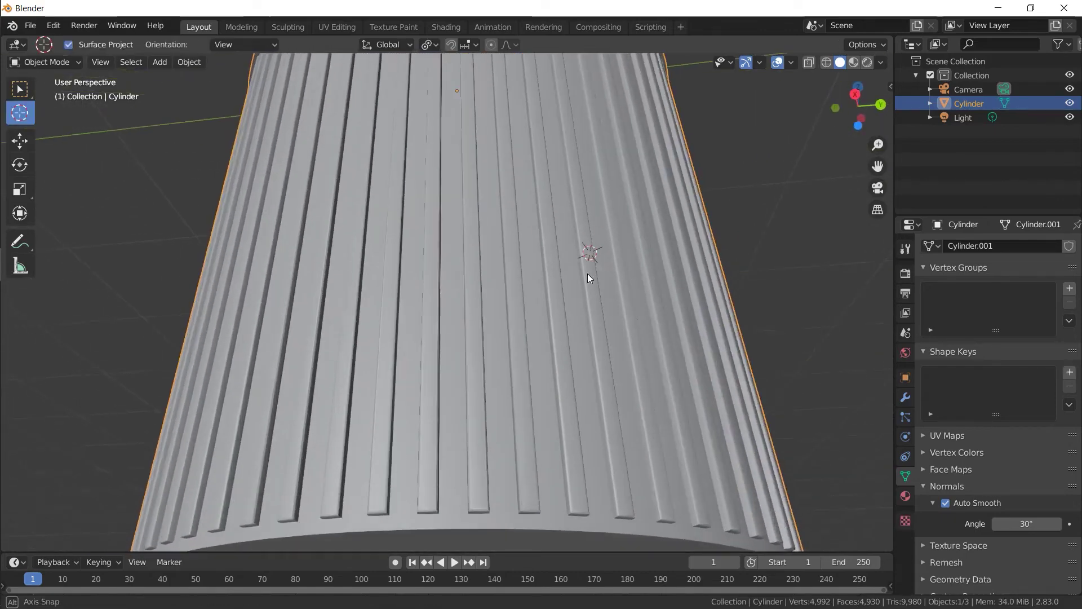
# Step: Add a circle mesh, fill it with a face and scale it up 8.729 times
pyautogui.hotkey('shift', 'a')
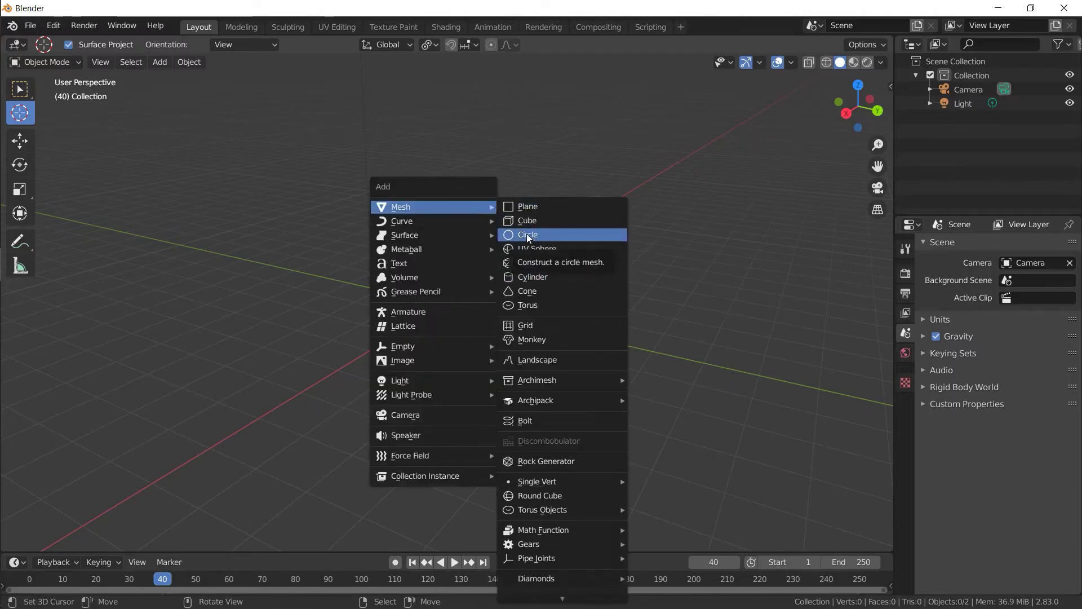
pyautogui.click(527, 234)
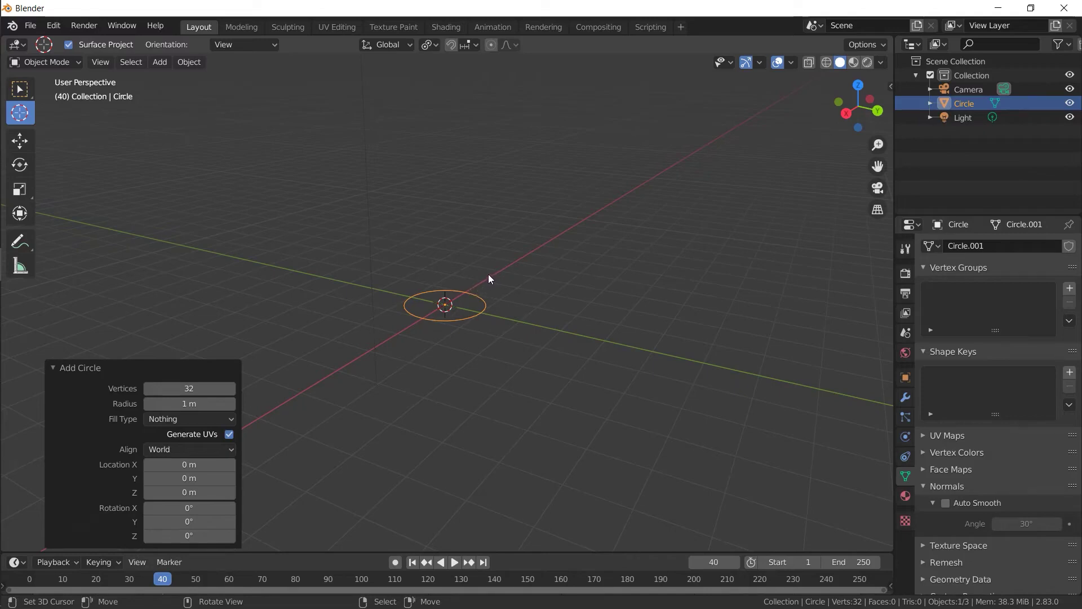
pyautogui.press('Tab')
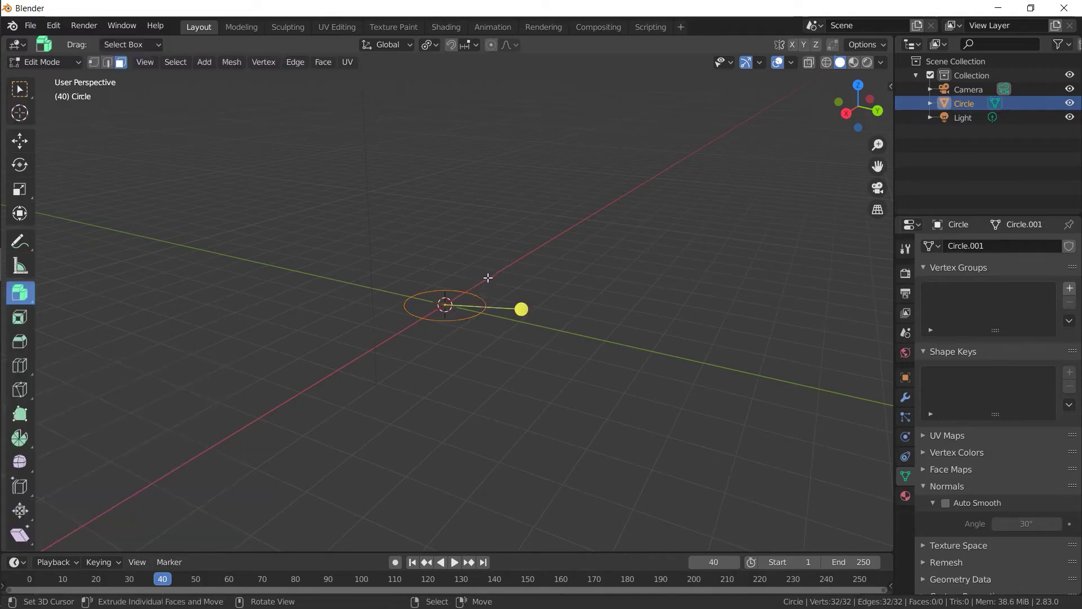
pyautogui.press('f')
pyautogui.press('s')
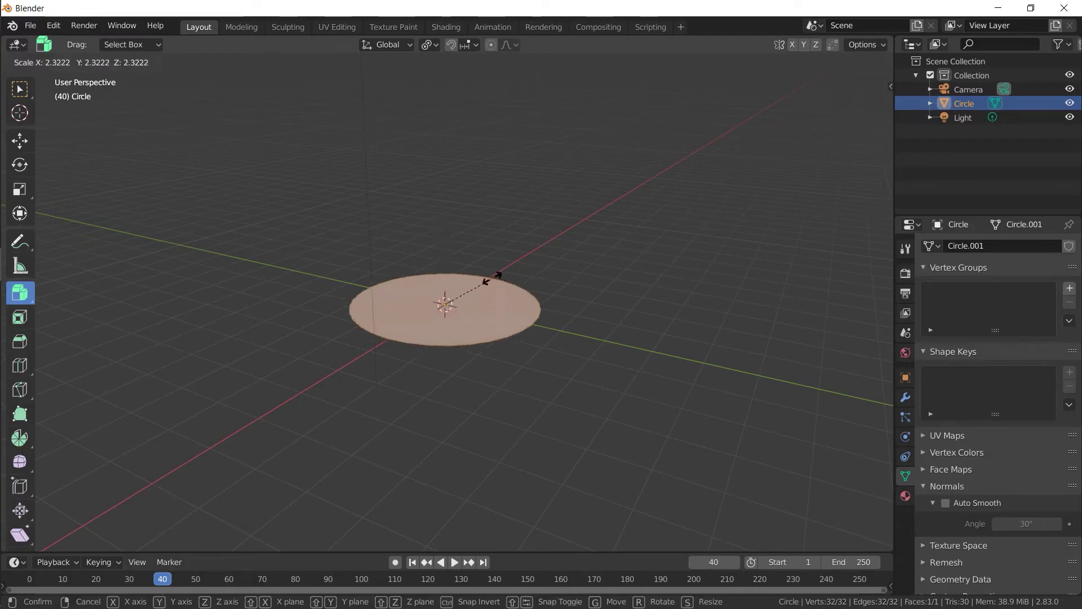
pyautogui.click(616, 205)
# Step: Inset the disc 0.4176 m and delete the inner face, leaving a flat ring
pyautogui.press('i')
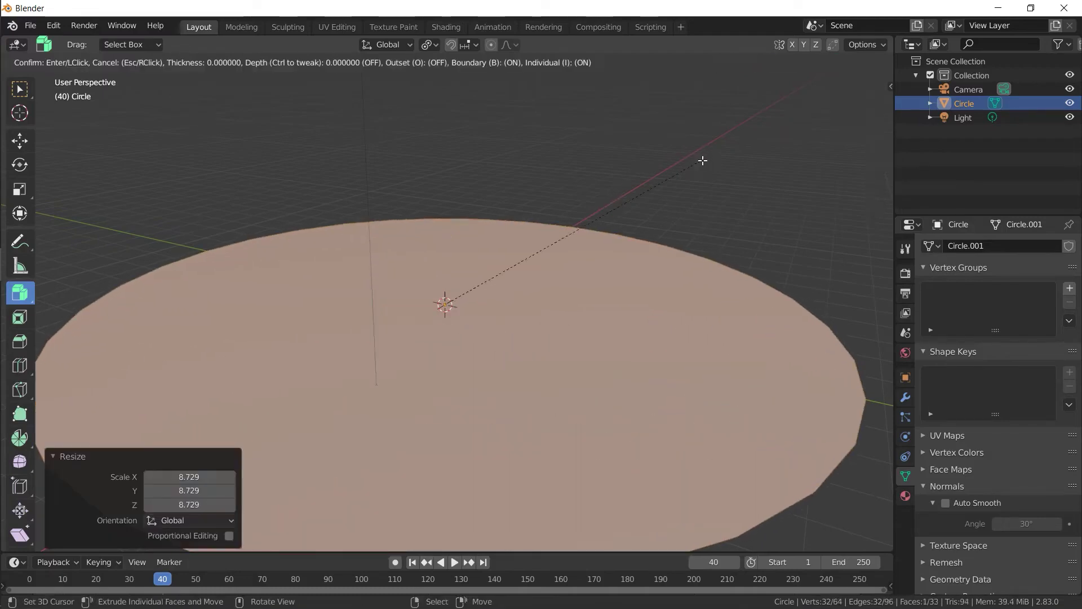
pyautogui.click(686, 172)
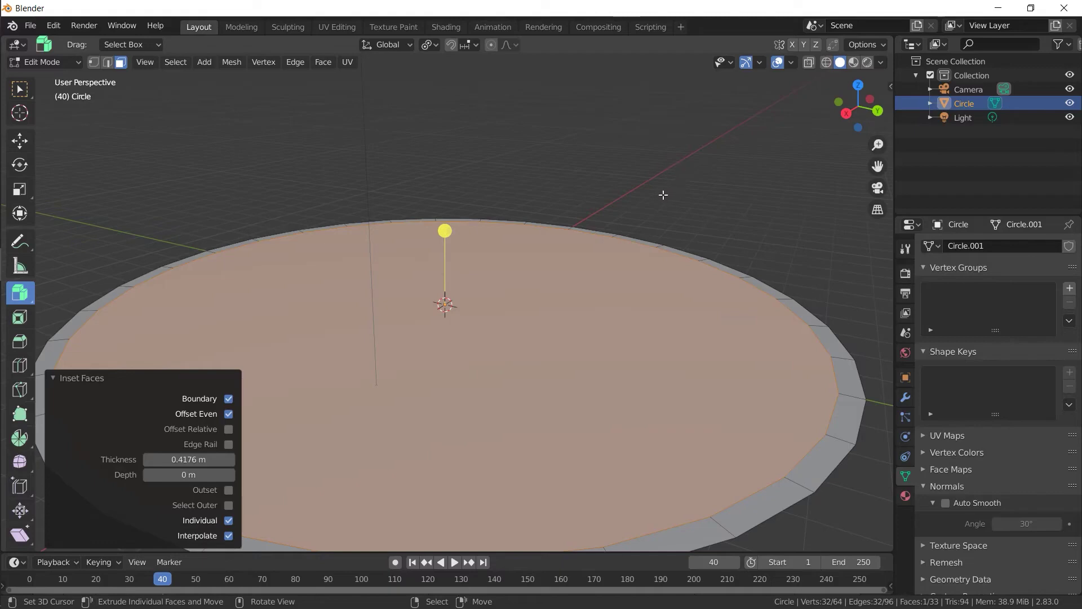
pyautogui.press('x')
pyautogui.click(613, 192)
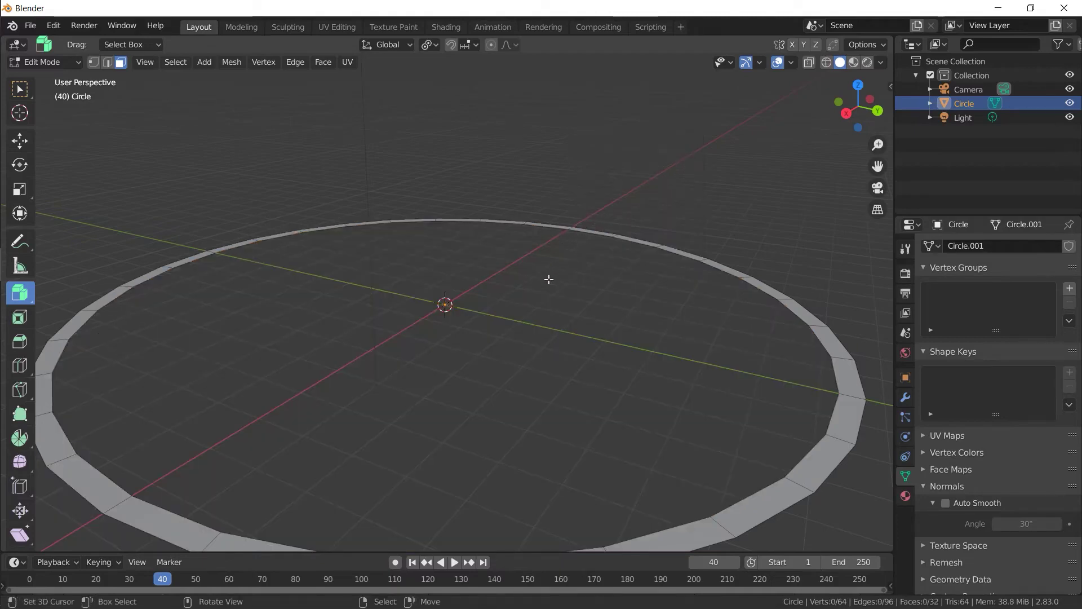
pyautogui.moveTo(548, 279)
pyautogui.mouseDown(button='middle')
pyautogui.moveTo(555, 210)
pyautogui.moveTo(560, 220)
pyautogui.mouseUp(button='middle')
pyautogui.press('Tab')
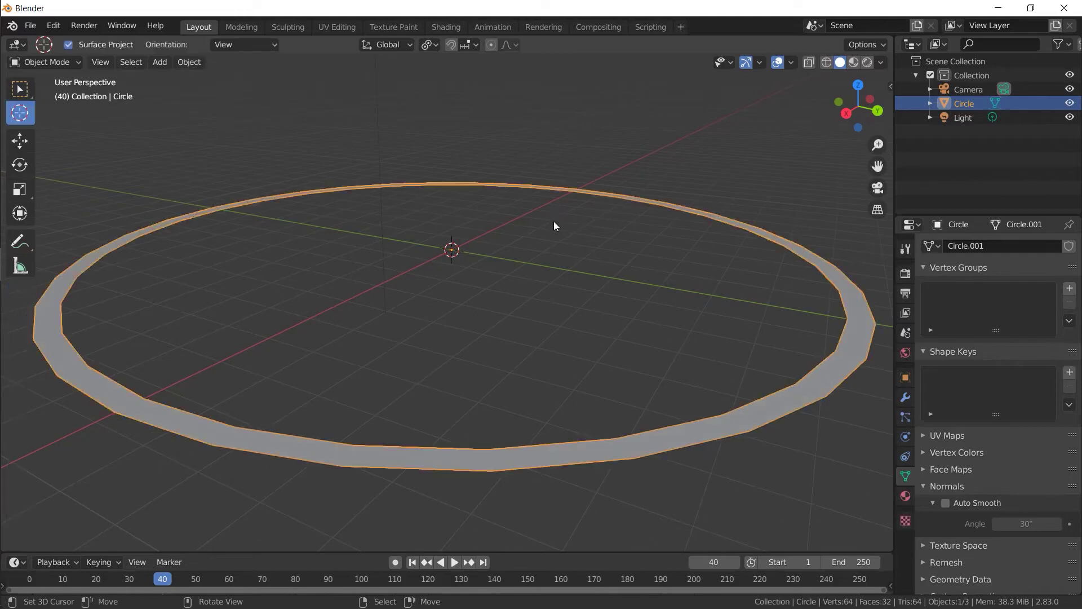
# Step: Extrude all the ring's faces upward into a wall
pyautogui.press('Tab')
pyautogui.press('a')
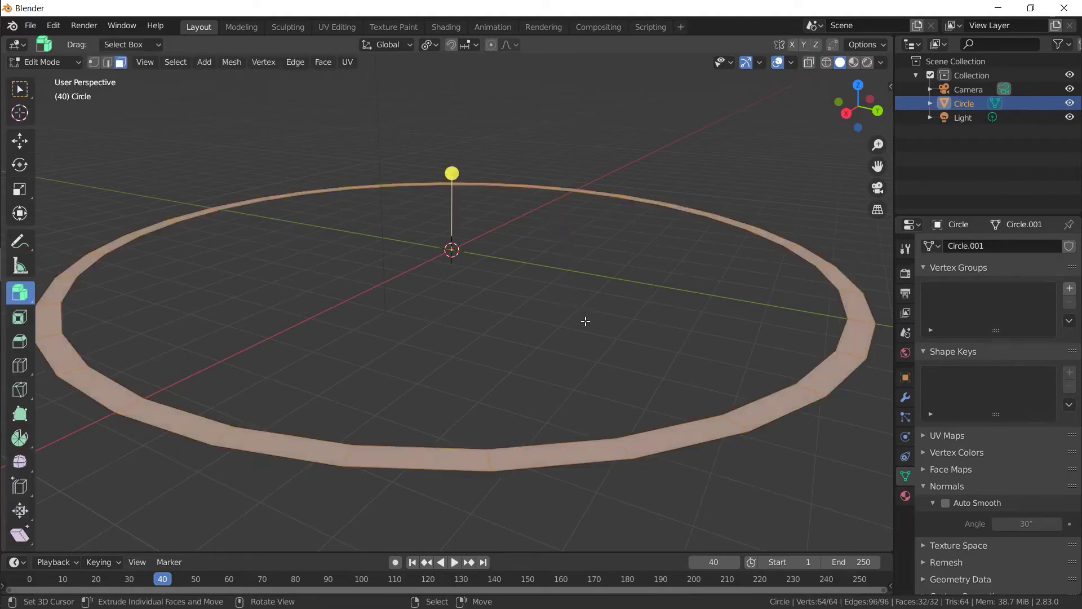
pyautogui.moveTo(585, 320); pyautogui.dragTo(587, 287)
pyautogui.press('Tab')
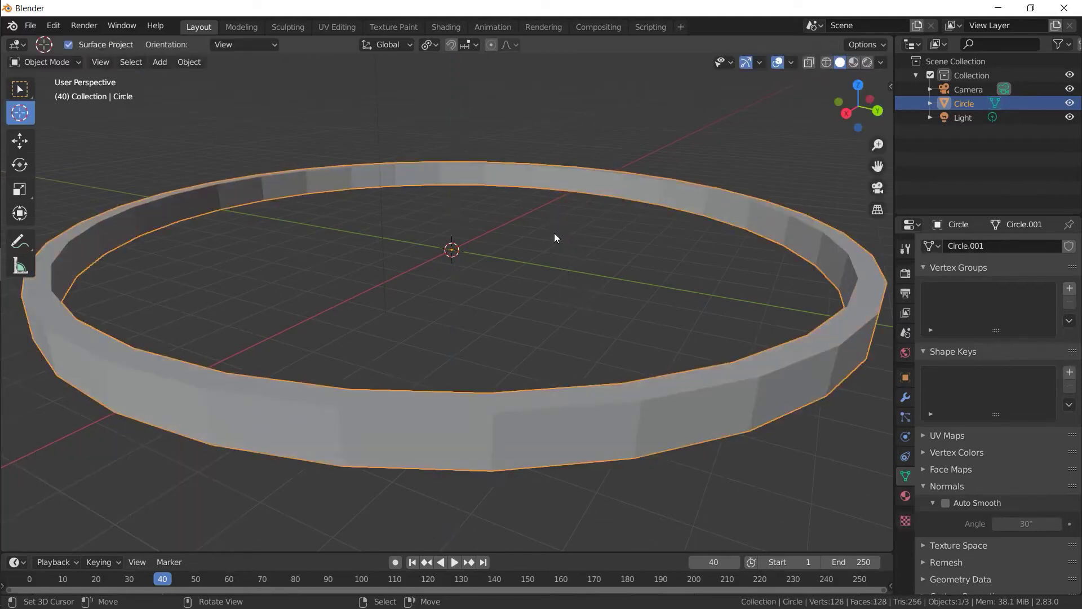
# Step: Inset the inner wall faces individually and extrude them outward as panels
pyautogui.press('Tab')
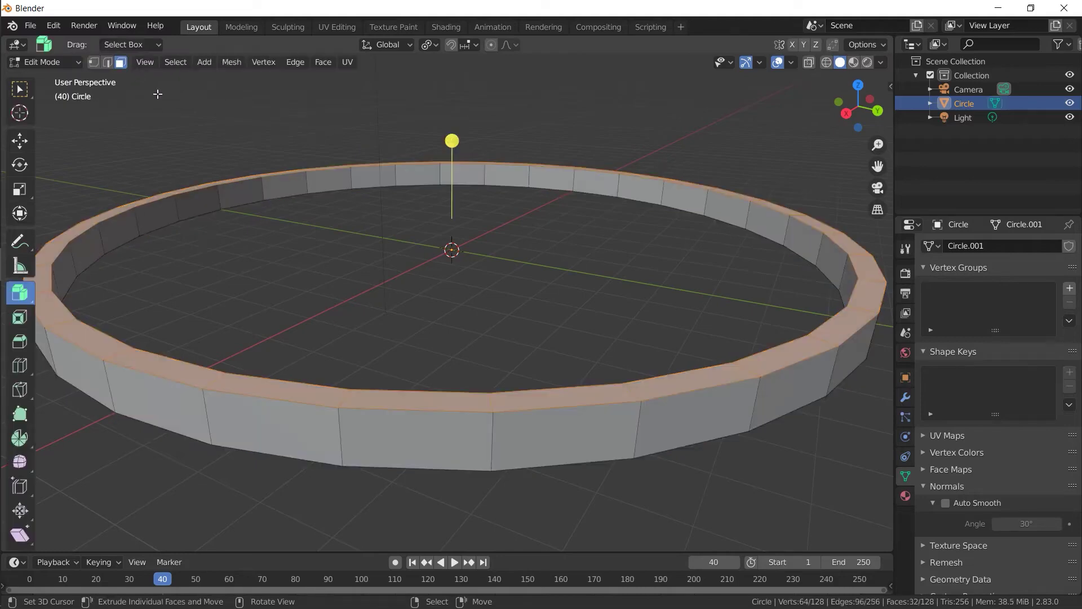
pyautogui.click(280, 184)
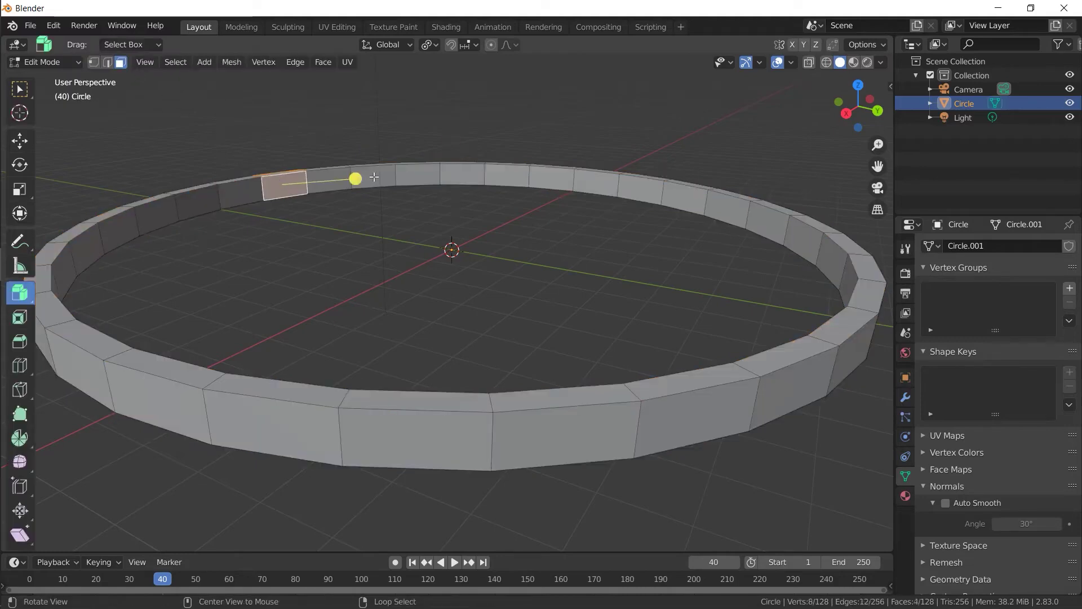
pyautogui.click(374, 177)
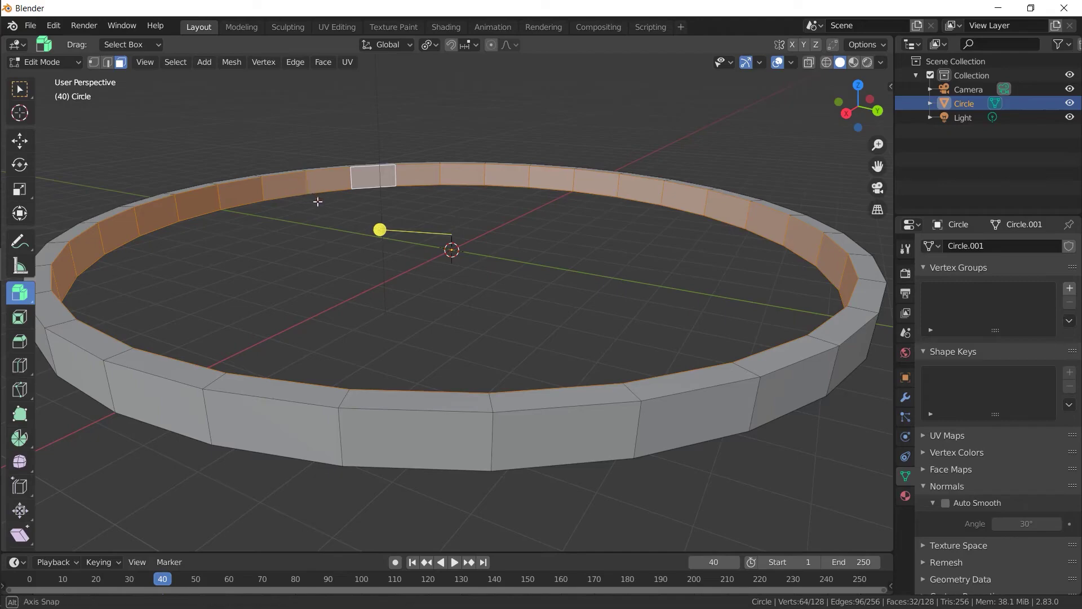
pyautogui.moveTo(318, 201); pyautogui.dragTo(653, 199, button='middle')
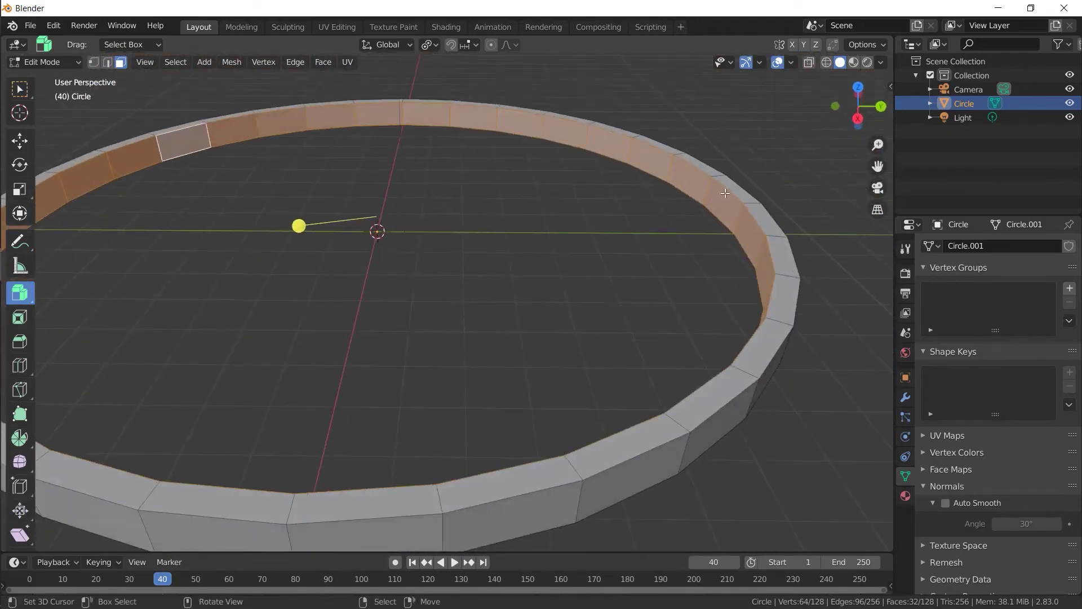
pyautogui.press('i')
pyautogui.press('i')
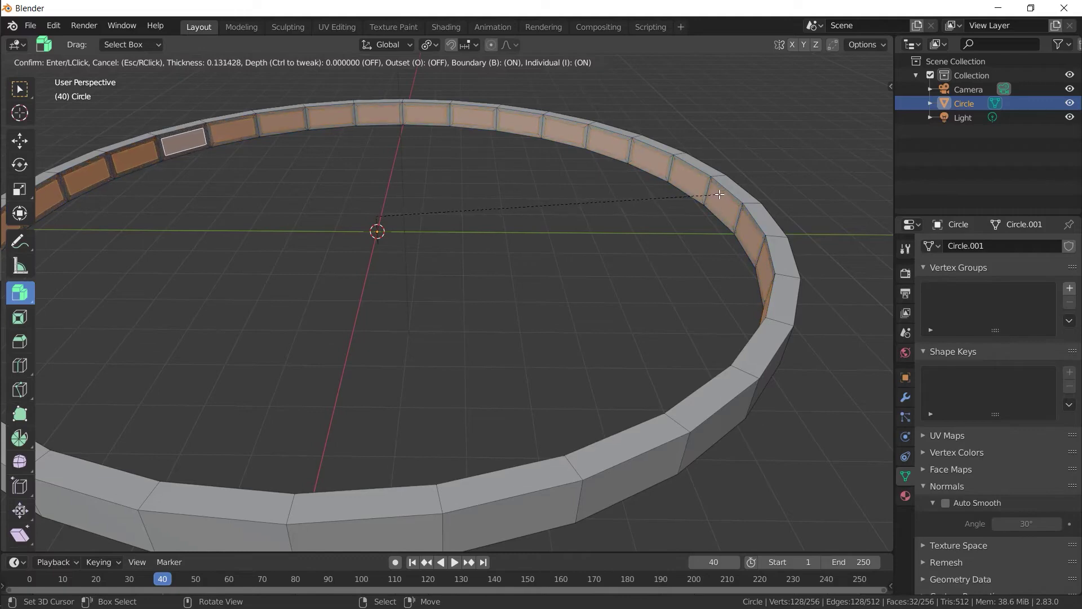
pyautogui.click(719, 193)
pyautogui.press('e')
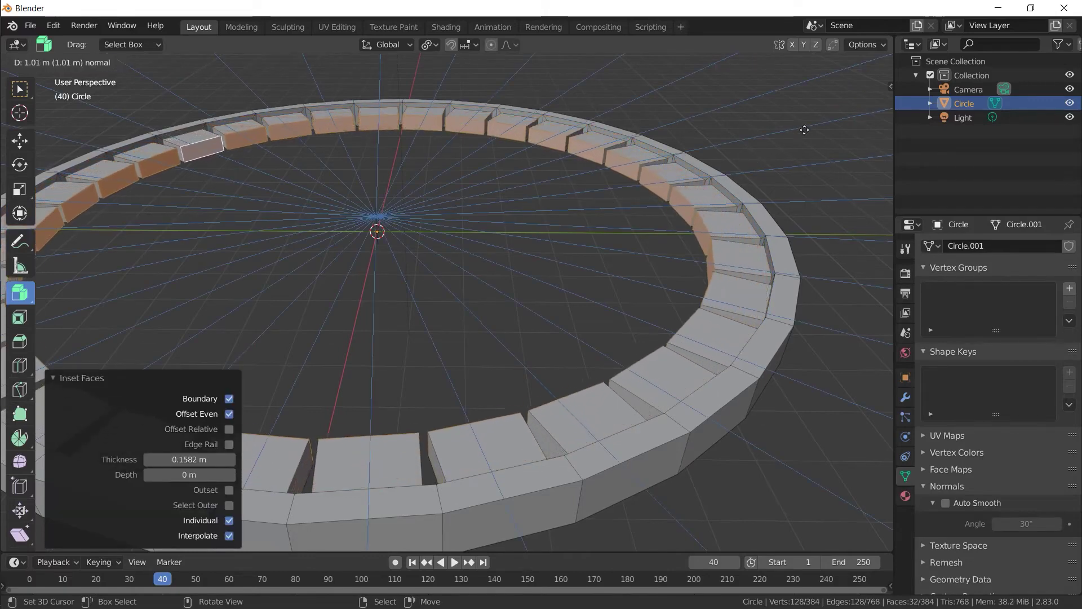
pyautogui.click(761, 157)
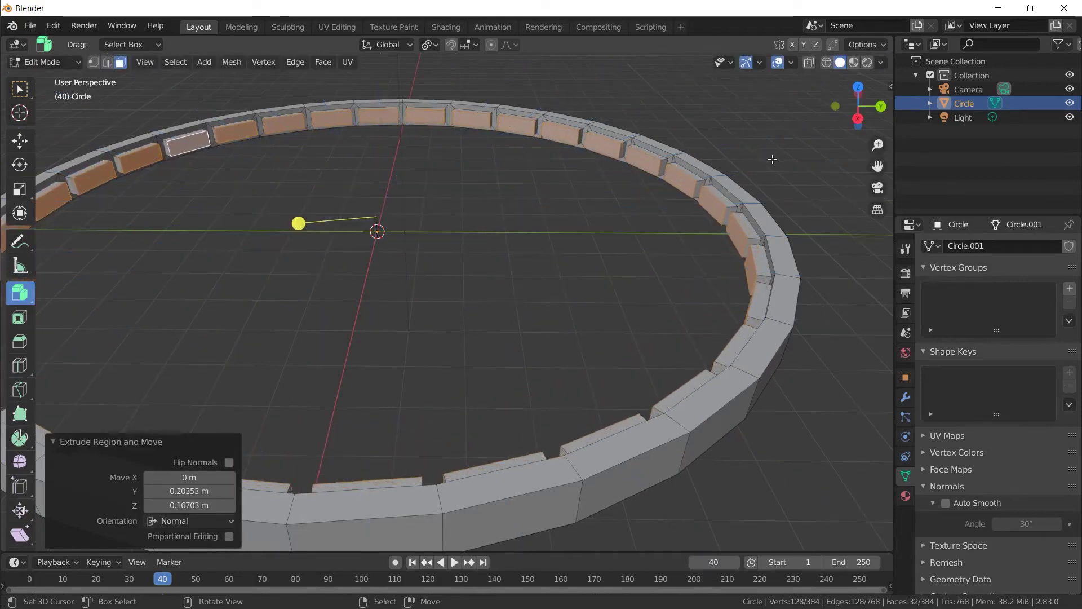
# Step: With Normal orientation, scale the extruded panels to 0.229 along the normal Y axis
pyautogui.click(389, 45)
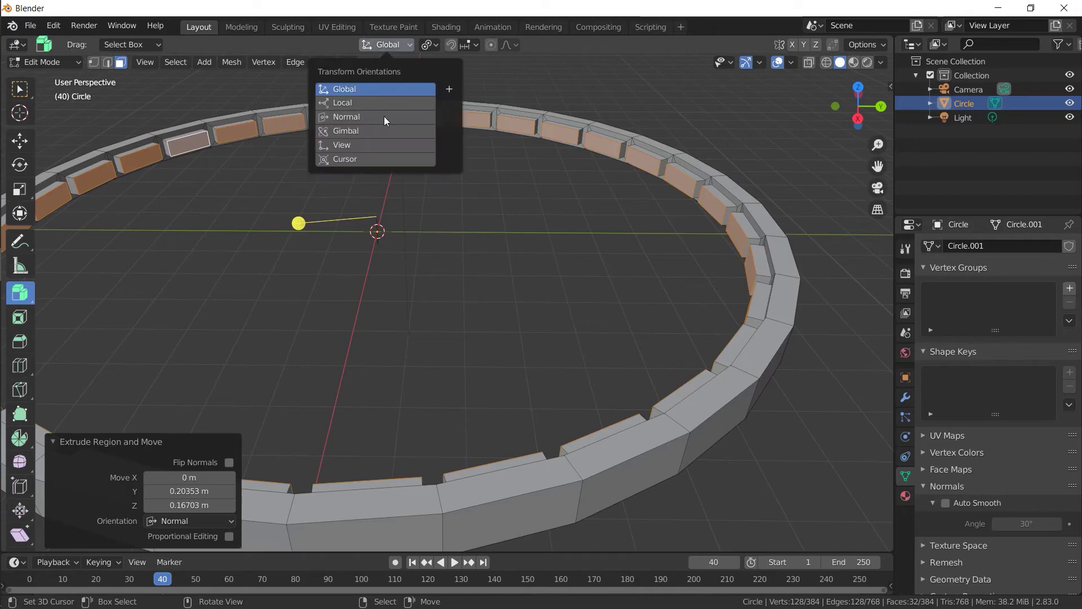
pyautogui.click(379, 113)
pyautogui.press('s')
pyautogui.press('x')
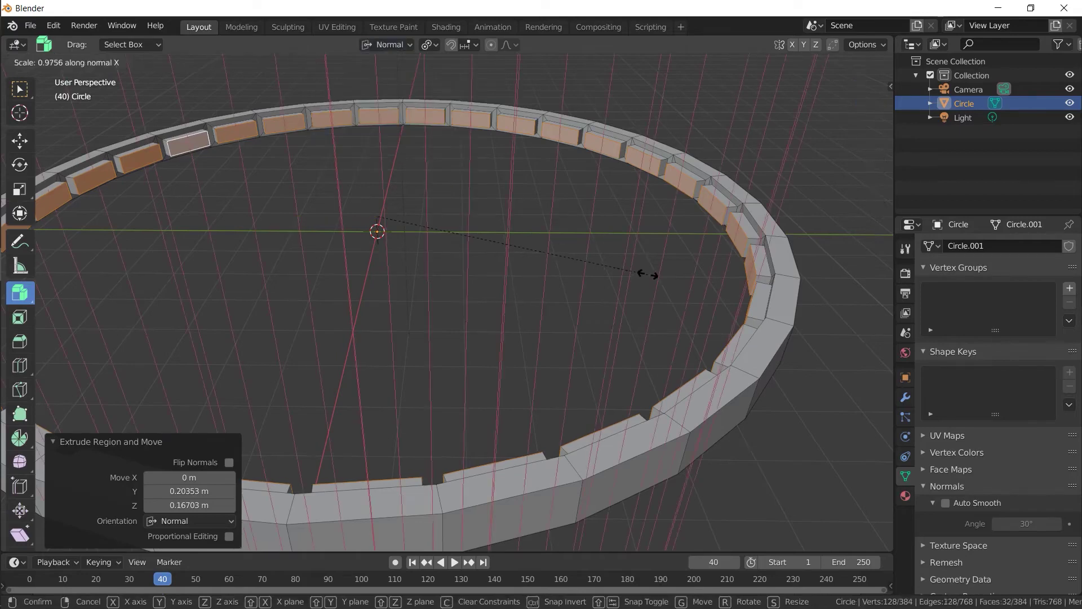
pyautogui.press('y')
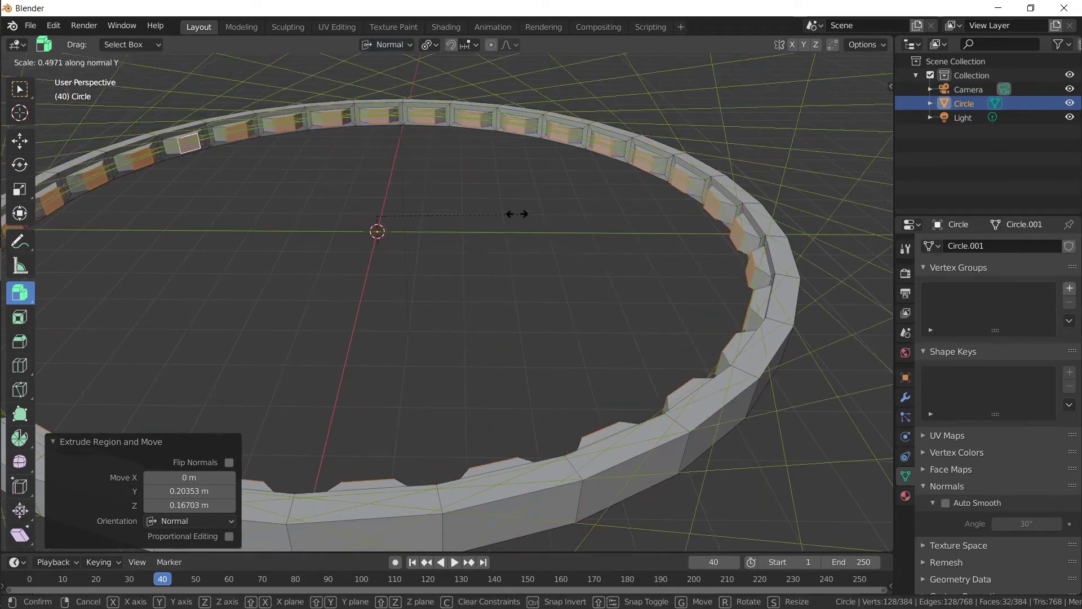
pyautogui.click(433, 186)
pyautogui.press('Tab')
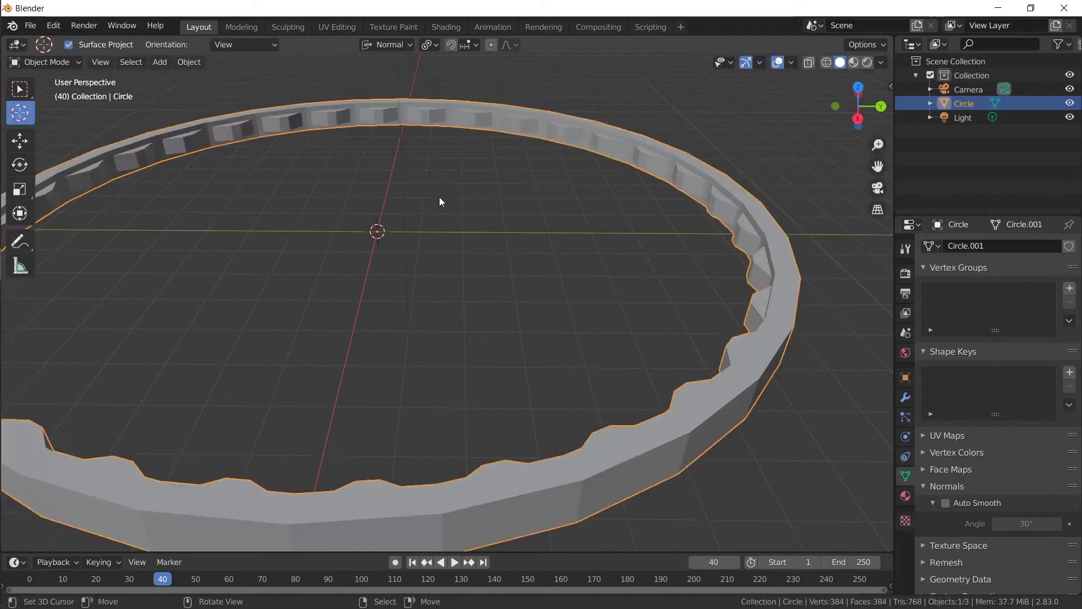
# Step: Delete the notched ring object, leaving only the camera and light
pyautogui.moveTo(438, 197)
pyautogui.mouseDown(button='middle')
pyautogui.moveTo(763, 222)
pyautogui.moveTo(642, 235)
pyautogui.moveTo(713, 210)
pyautogui.moveTo(669, 208)
pyautogui.moveTo(559, 168)
pyautogui.moveTo(541, 181)
pyautogui.mouseUp(button='middle')
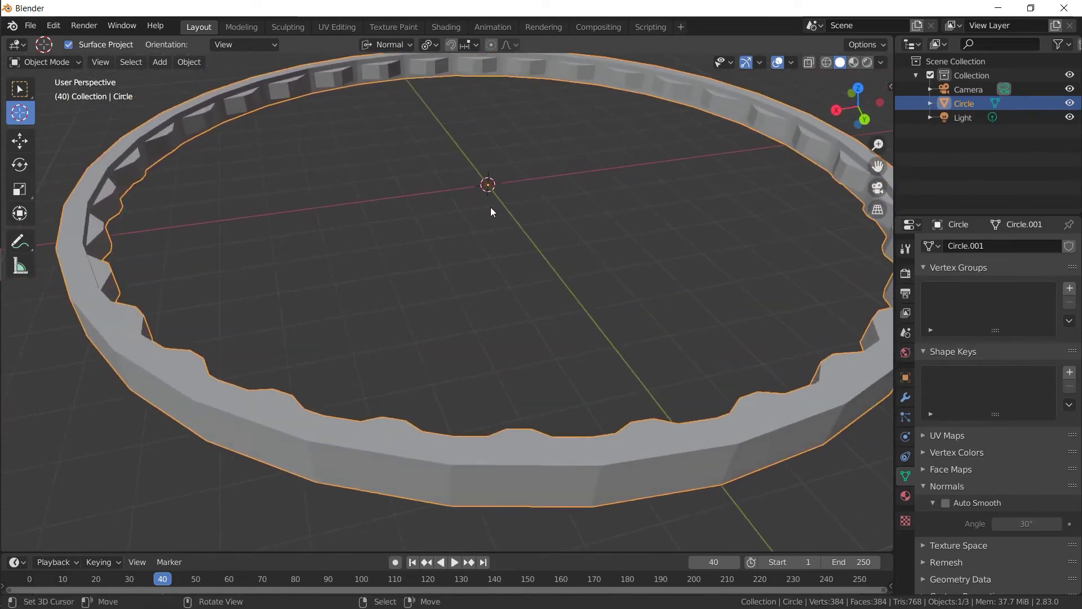
pyautogui.scroll(-1, 526, 239)
pyautogui.scroll(-2, 526, 239)
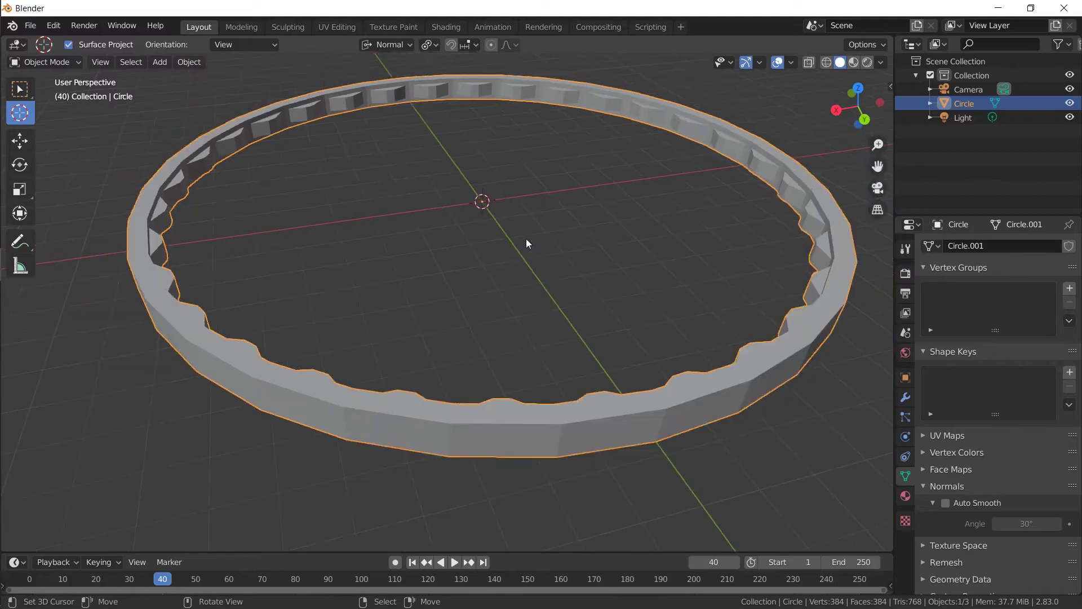
pyautogui.scroll(-1, 526, 238)
pyautogui.press('Delete')
pyautogui.scroll(-2, 526, 238)
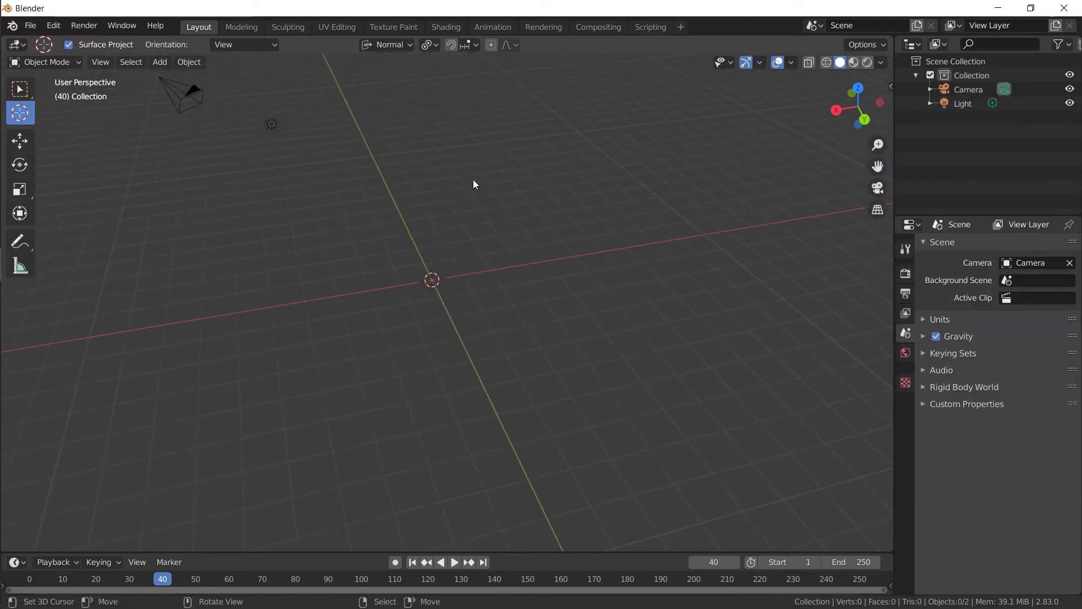
# Step: Add a new cube and enter Edit Mode with all faces deselected
pyautogui.press('shift')
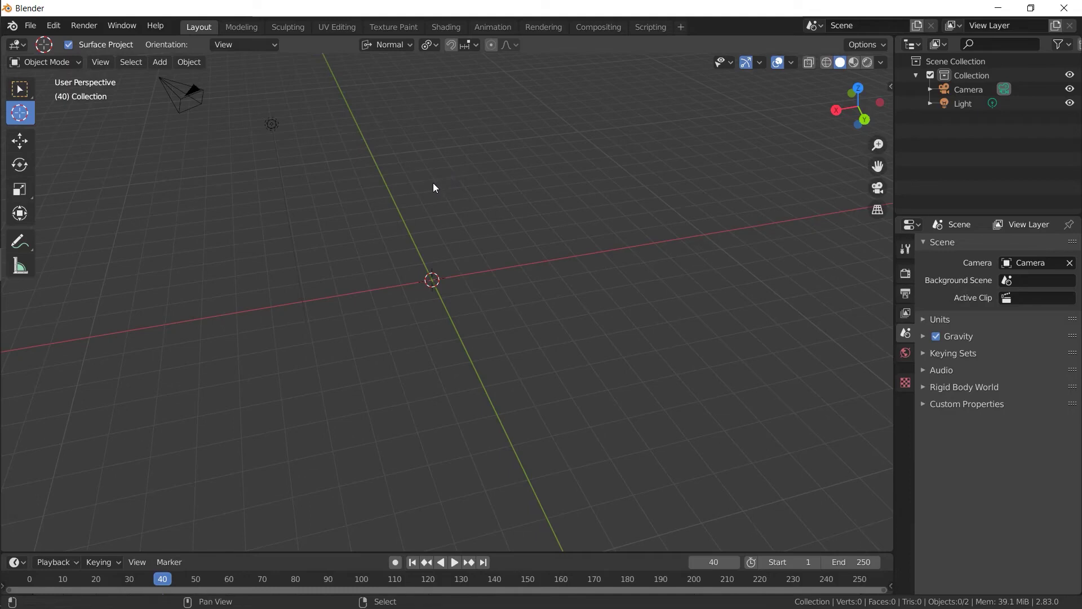
pyautogui.hotkey('shift', 'a')
pyautogui.click(494, 196)
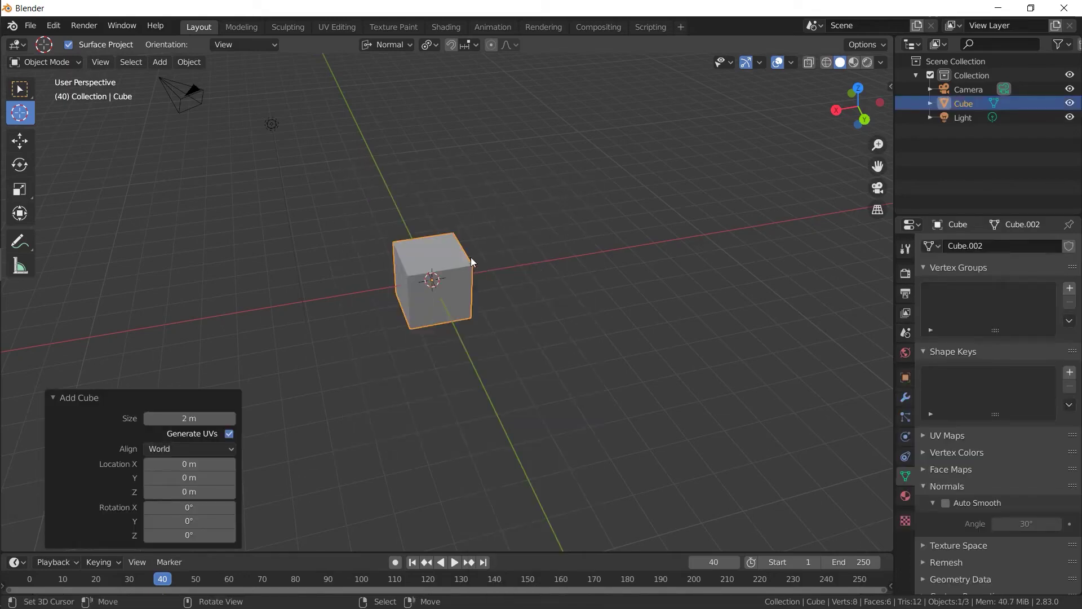
pyautogui.scroll(3, 471, 257)
pyautogui.moveTo(350, 210); pyautogui.dragTo(358, 257, button='middle')
pyautogui.press('Tab')
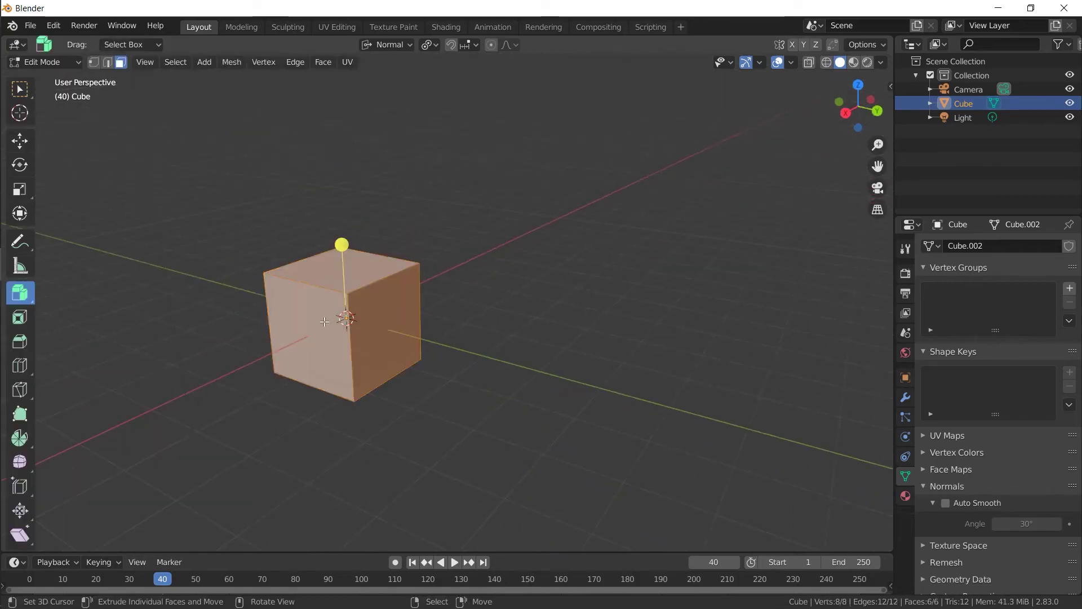
pyautogui.hotkey('alt', 'a')
pyautogui.moveTo(466, 261)
pyautogui.mouseDown(button='middle')
pyautogui.moveTo(408, 273)
pyautogui.moveTo(577, 318)
pyautogui.moveTo(560, 285)
pyautogui.moveTo(550, 297)
pyautogui.moveTo(371, 309)
pyautogui.moveTo(530, 317)
pyautogui.moveTo(577, 254)
pyautogui.moveTo(430, 252)
pyautogui.moveTo(490, 313)
pyautogui.moveTo(215, 237)
pyautogui.moveTo(336, 266)
pyautogui.moveTo(405, 300)
pyautogui.moveTo(363, 298)
pyautogui.mouseUp(button='middle')
# Step: Inset a side face of the cube by 0.457 m and apply Bridge Edge Loops
pyautogui.press('i')
pyautogui.click(622, 212)
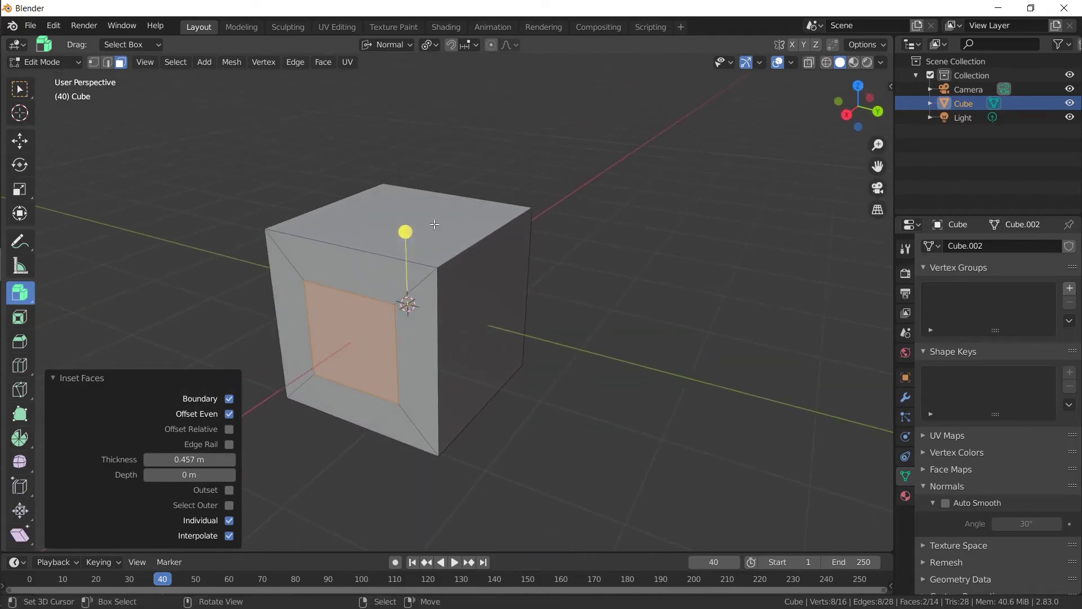
pyautogui.press('F3')
pyautogui.write('Shade Smooth')
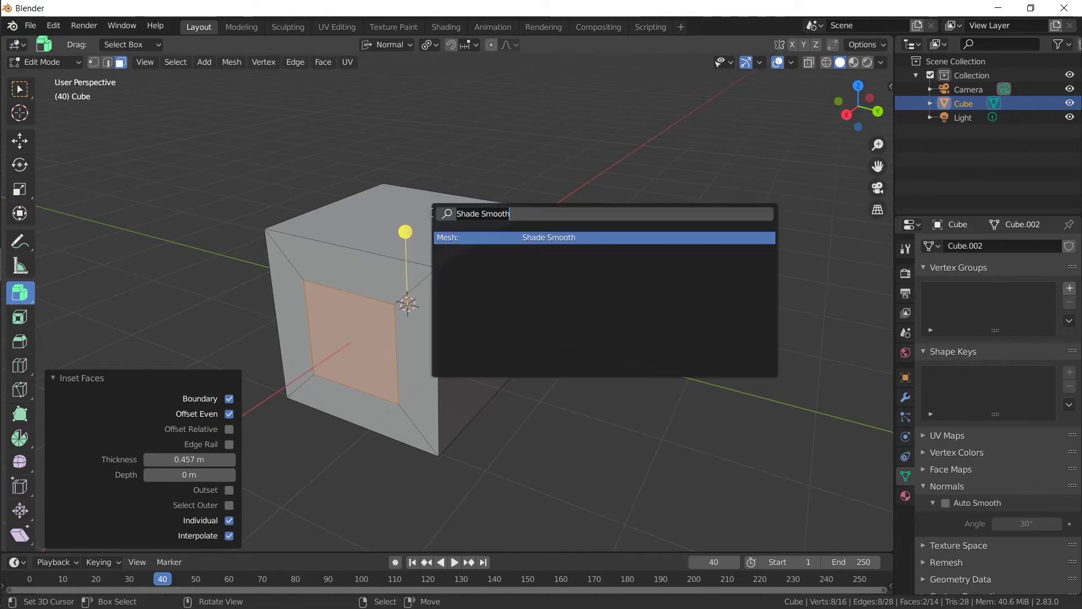
pyautogui.write('br')
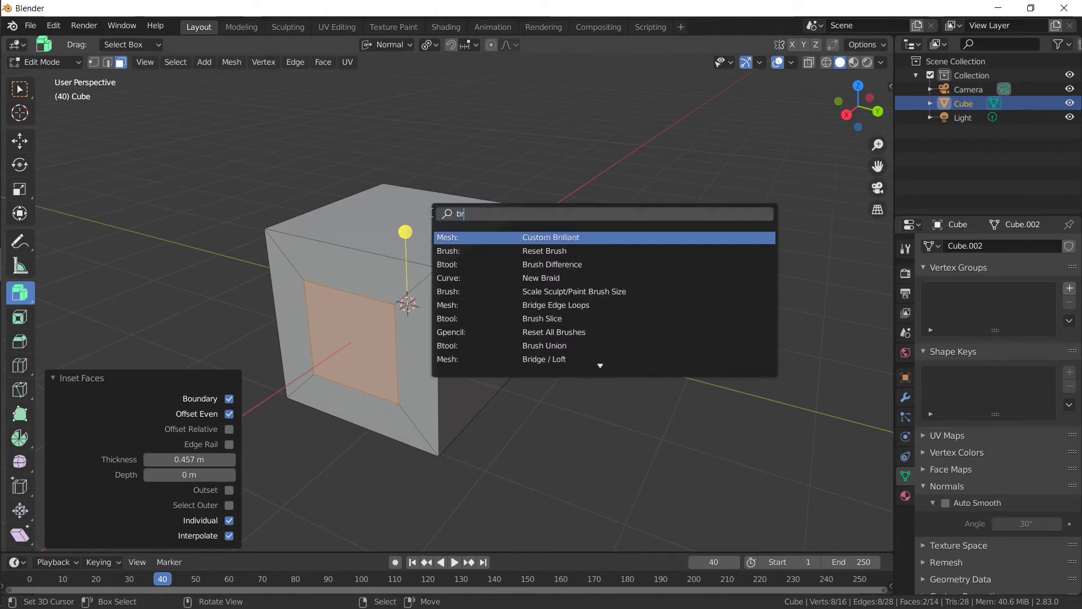
pyautogui.write('idg')
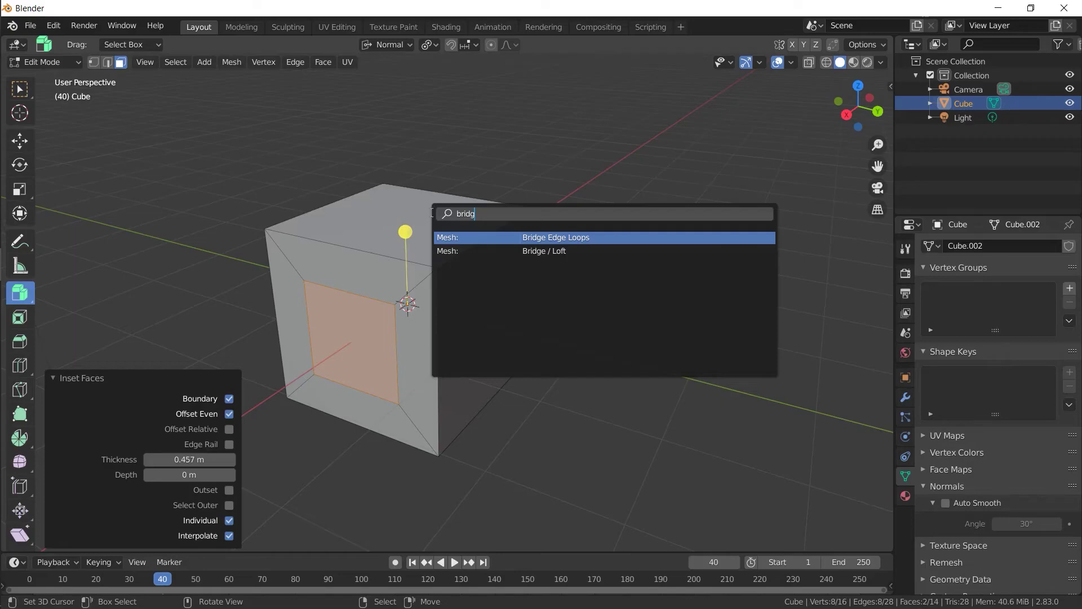
pyautogui.press('Return')
pyautogui.moveTo(432, 214)
pyautogui.mouseDown(button='middle')
pyautogui.moveTo(439, 244)
pyautogui.moveTo(478, 266)
pyautogui.mouseUp(button='middle')
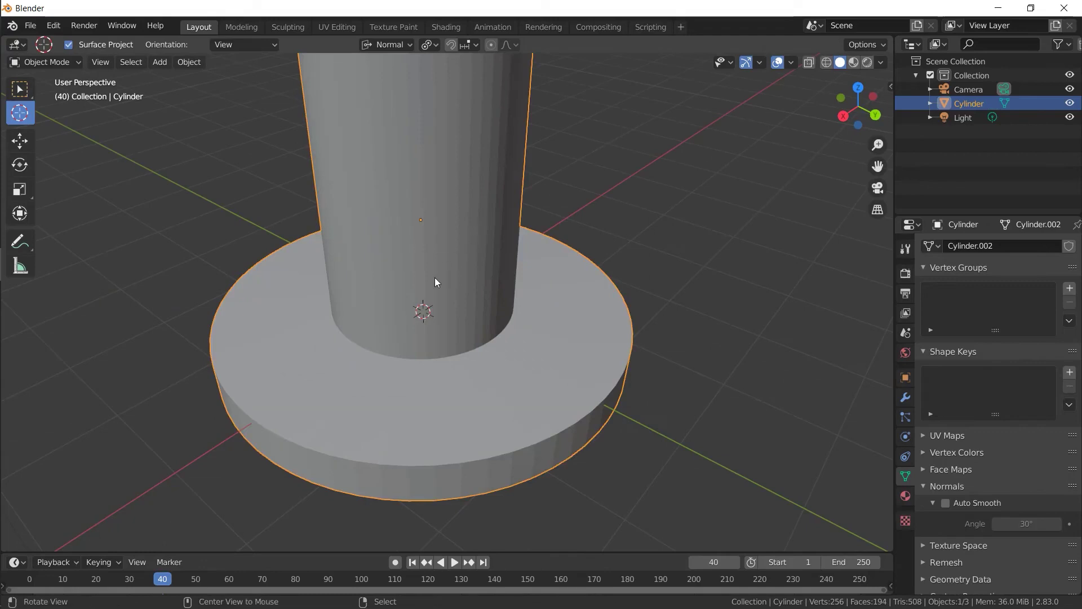
pyautogui.moveTo(435, 281)
pyautogui.mouseDown(button='middle')
pyautogui.moveTo(584, 278)
pyautogui.moveTo(496, 246)
pyautogui.moveTo(499, 261)
pyautogui.moveTo(542, 256)
pyautogui.mouseUp(button='middle')
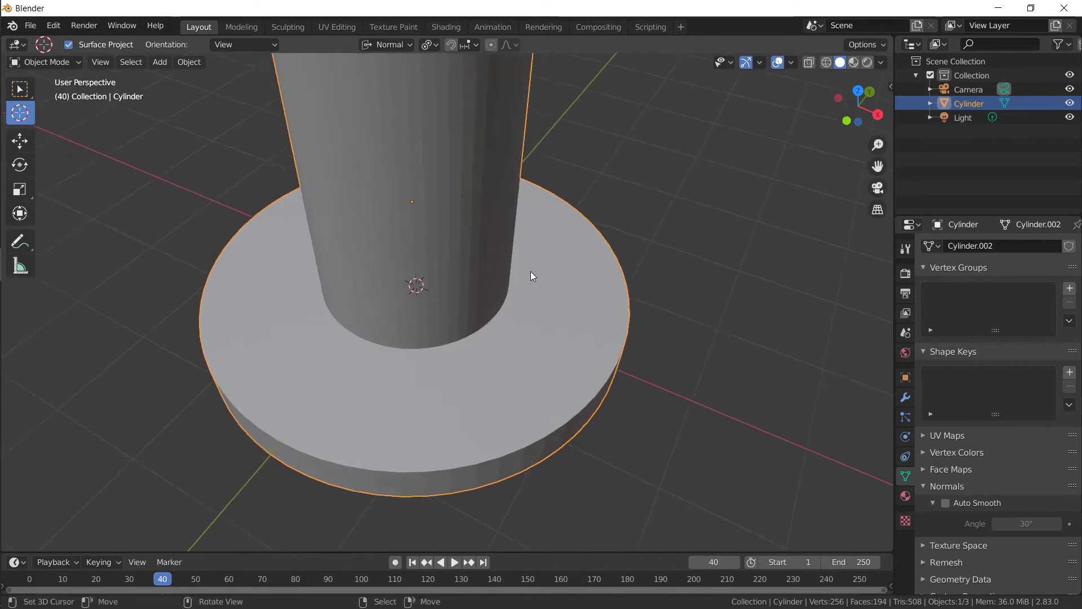
pyautogui.moveTo(529, 271)
pyautogui.mouseDown(button='middle')
pyautogui.moveTo(489, 245)
pyautogui.moveTo(481, 224)
pyautogui.mouseUp(button='middle')
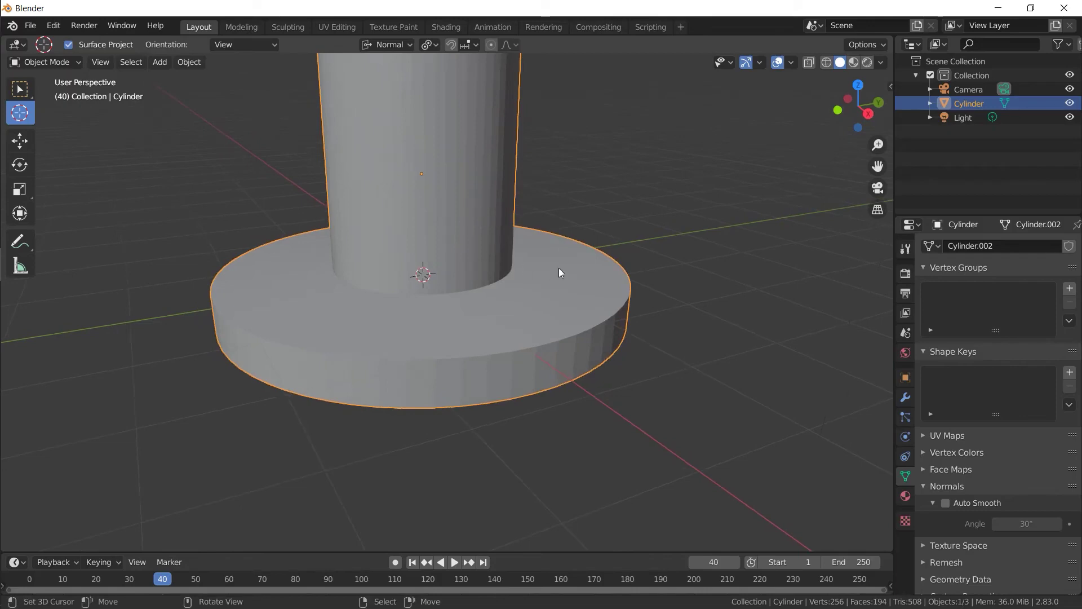
# Step: Add a 6-vertex circle and fill it into a hexagonal face
pyautogui.moveTo(551, 265)
pyautogui.mouseDown(button='middle')
pyautogui.moveTo(523, 278)
pyautogui.moveTo(531, 215)
pyautogui.mouseUp(button='middle')
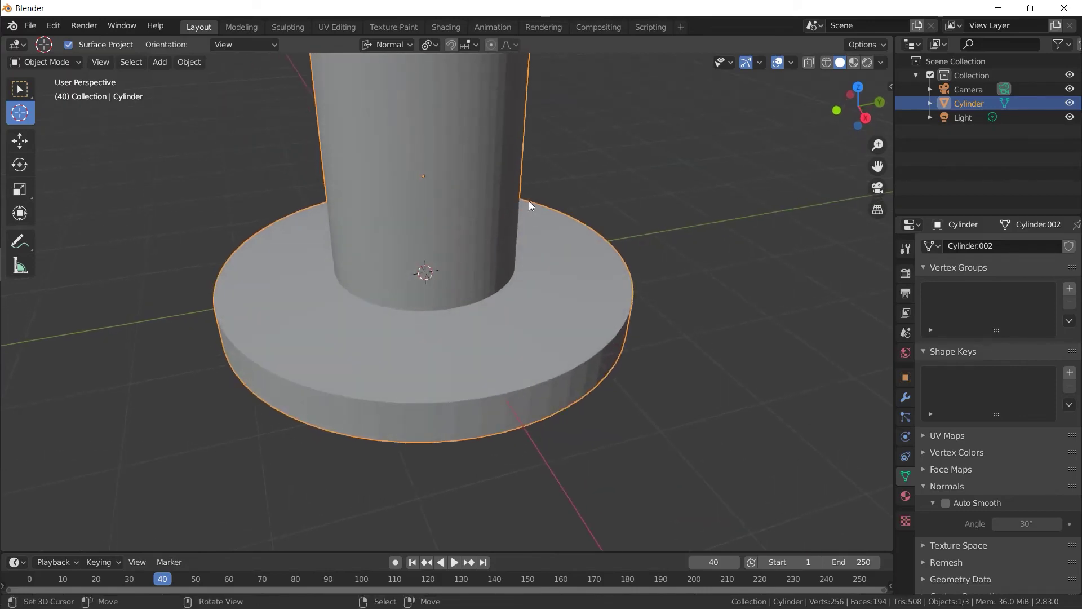
pyautogui.hotkey('shift', 'a')
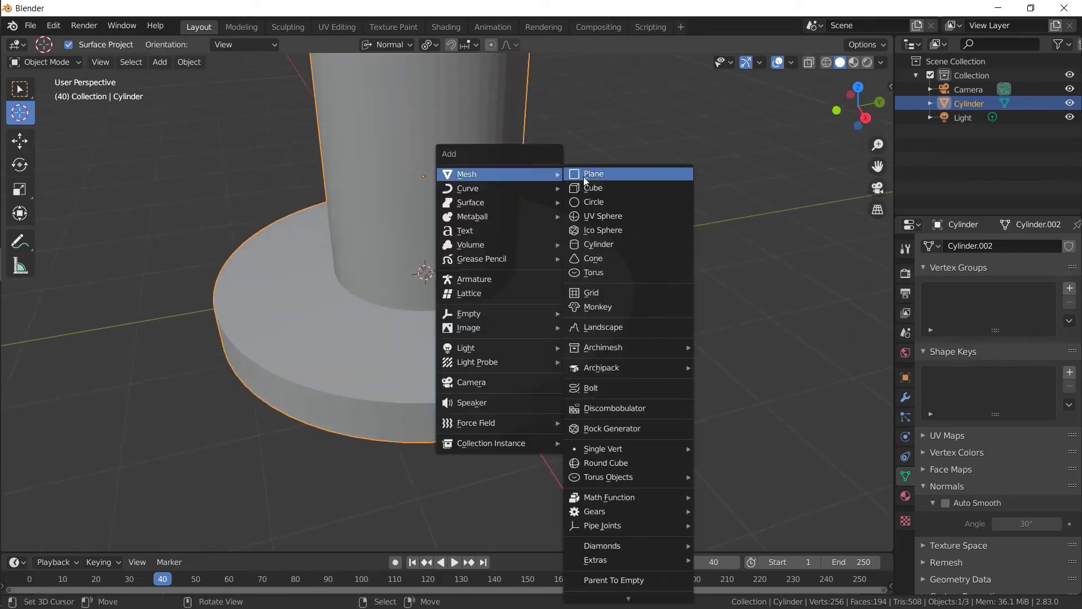
pyautogui.click(591, 202)
pyautogui.click(187, 387)
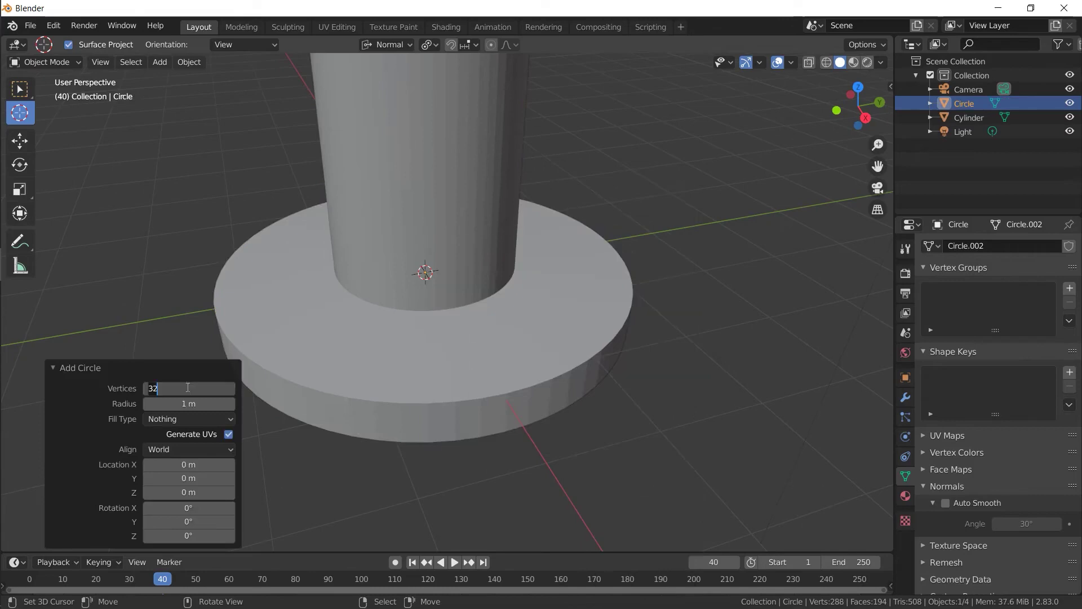
pyautogui.write('6')
pyautogui.press('Return')
pyautogui.press('Tab')
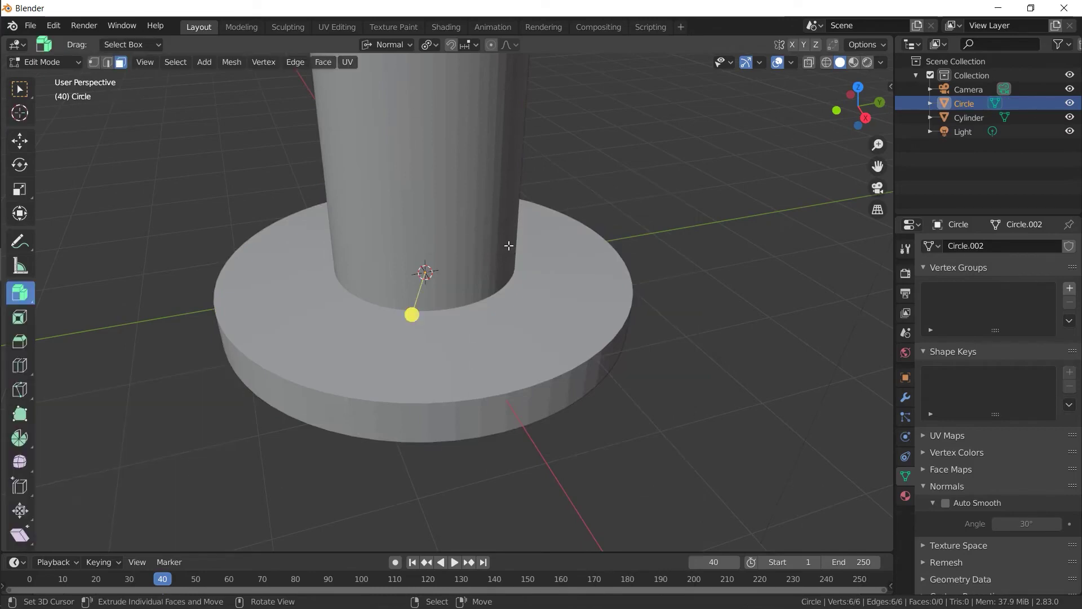
pyautogui.press('f')
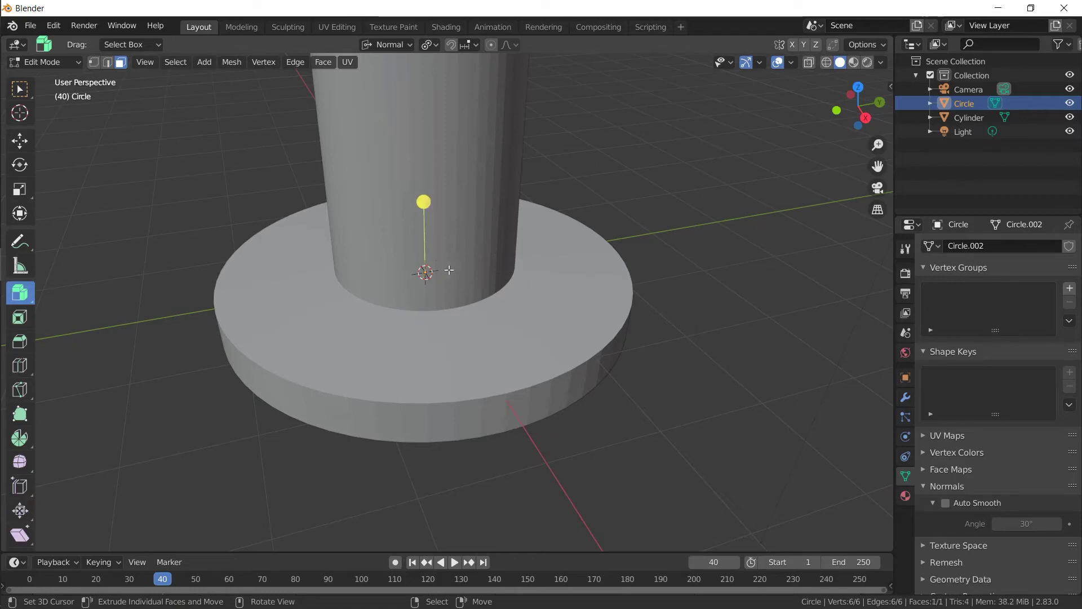
pyautogui.press('Tab')
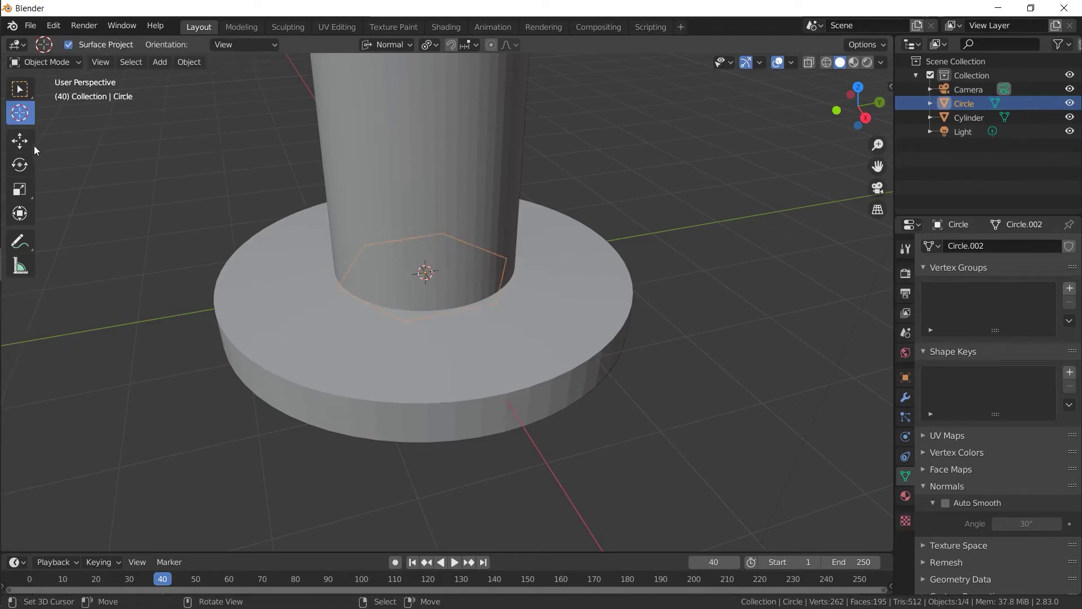
# Step: Move the hexagon out to the disc's edge and shrink it to 0.316
pyautogui.moveTo(316, 226)
pyautogui.mouseDown(button='middle')
pyautogui.moveTo(448, 265)
pyautogui.moveTo(477, 289)
pyautogui.mouseUp(button='middle')
pyautogui.moveTo(477, 289)
pyautogui.mouseDown()
pyautogui.moveTo(616, 323)
pyautogui.moveTo(639, 309)
pyautogui.mouseUp()
pyautogui.press('Tab')
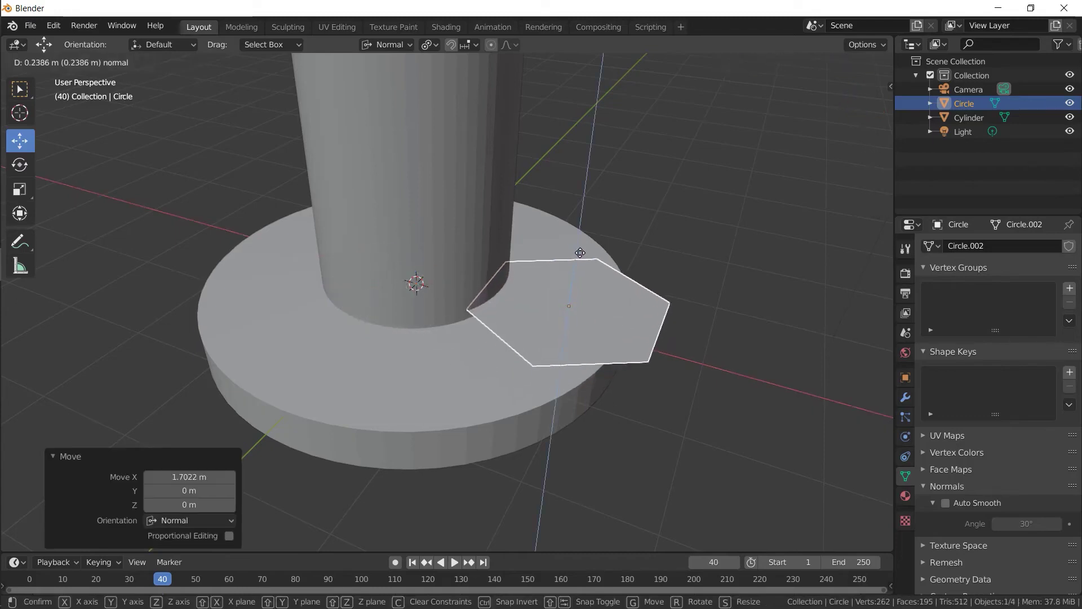
pyautogui.press('a')
pyautogui.moveTo(581, 254); pyautogui.dragTo(610, 230, button='middle')
pyautogui.hotkey('shift', 'space')
pyautogui.press('e')
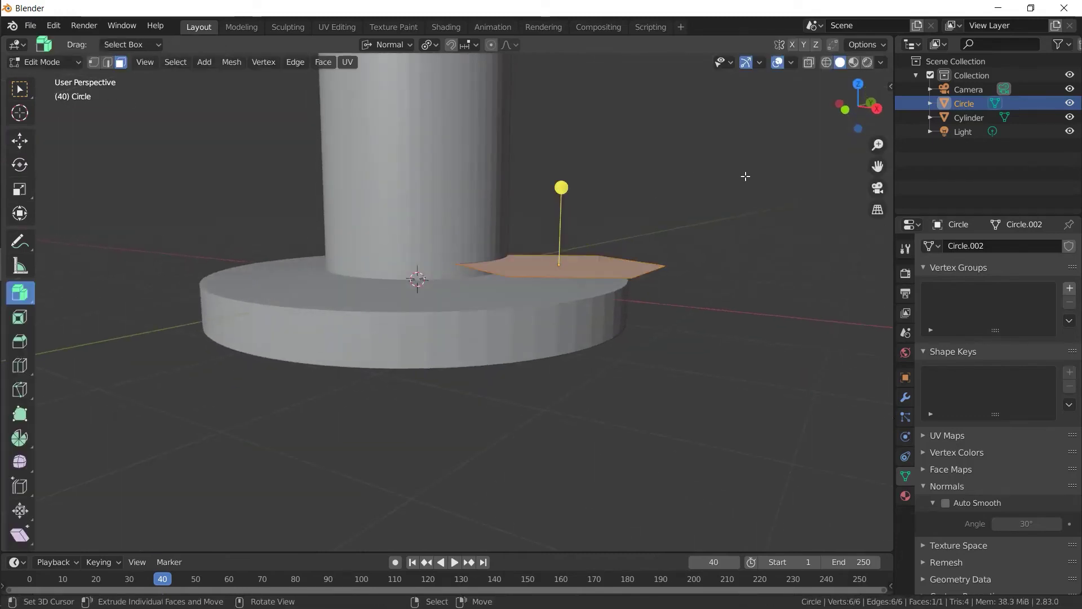
pyautogui.press('s')
pyautogui.click(623, 234)
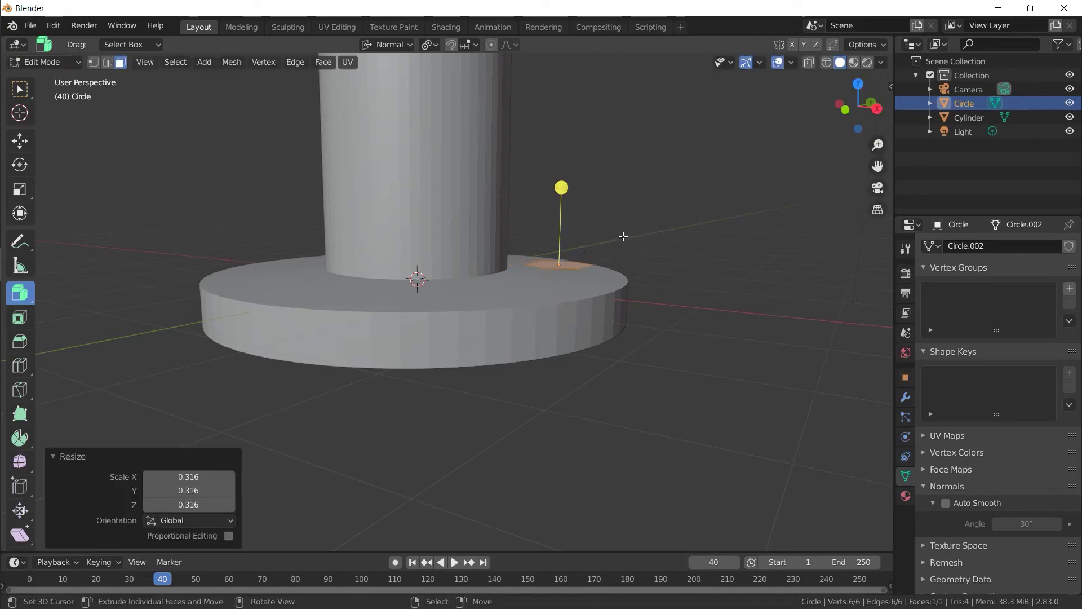
# Step: Extrude the hexagon into a prism and bevel its top face edges
pyautogui.press('e')
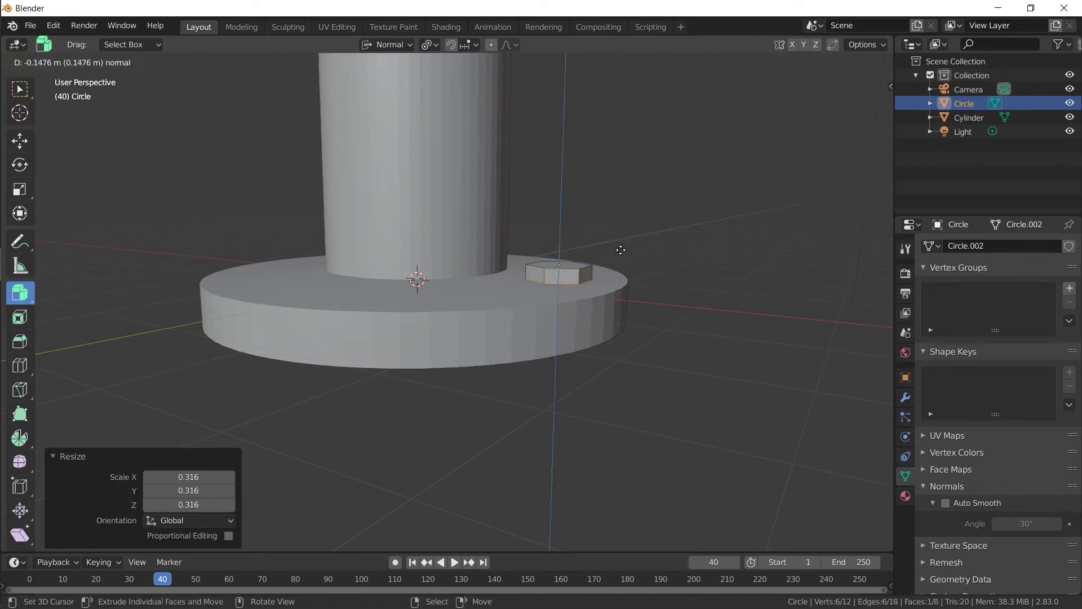
pyautogui.click(621, 250)
pyautogui.moveTo(620, 250)
pyautogui.mouseDown(button='middle')
pyautogui.moveTo(610, 274)
pyautogui.moveTo(553, 327)
pyautogui.moveTo(525, 317)
pyautogui.moveTo(551, 310)
pyautogui.mouseUp(button='middle')
pyautogui.click(553, 327)
pyautogui.hotkey('ctrl', 'b')
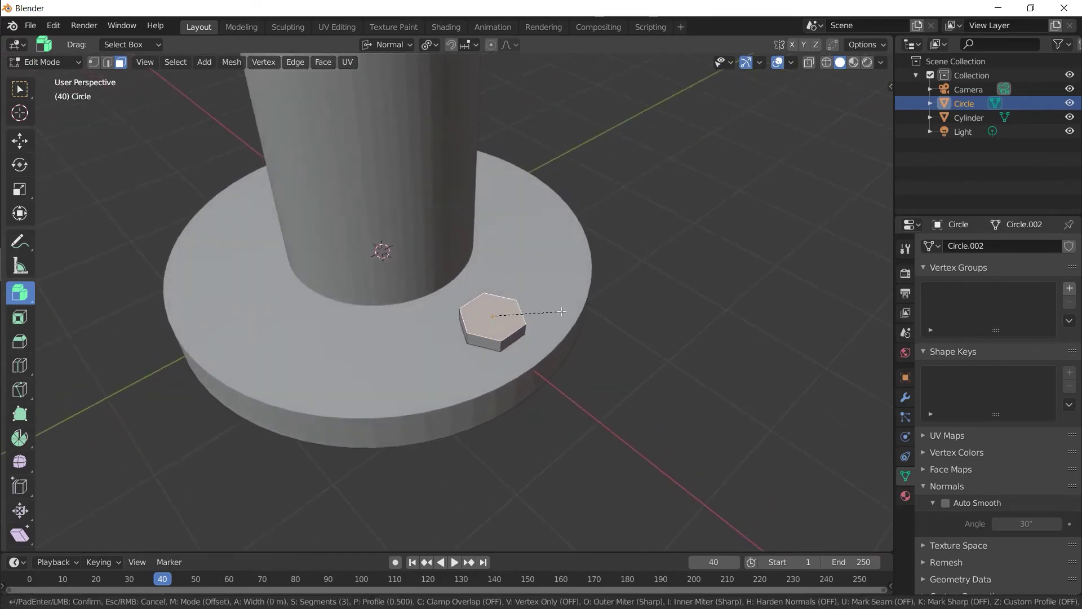
pyautogui.click(556, 313)
pyautogui.press('Tab')
pyautogui.moveTo(556, 313)
pyautogui.mouseDown(button='middle')
pyautogui.moveTo(553, 341)
pyautogui.moveTo(549, 304)
pyautogui.moveTo(505, 307)
pyautogui.moveTo(497, 322)
pyautogui.moveTo(507, 304)
pyautogui.mouseUp(button='middle')
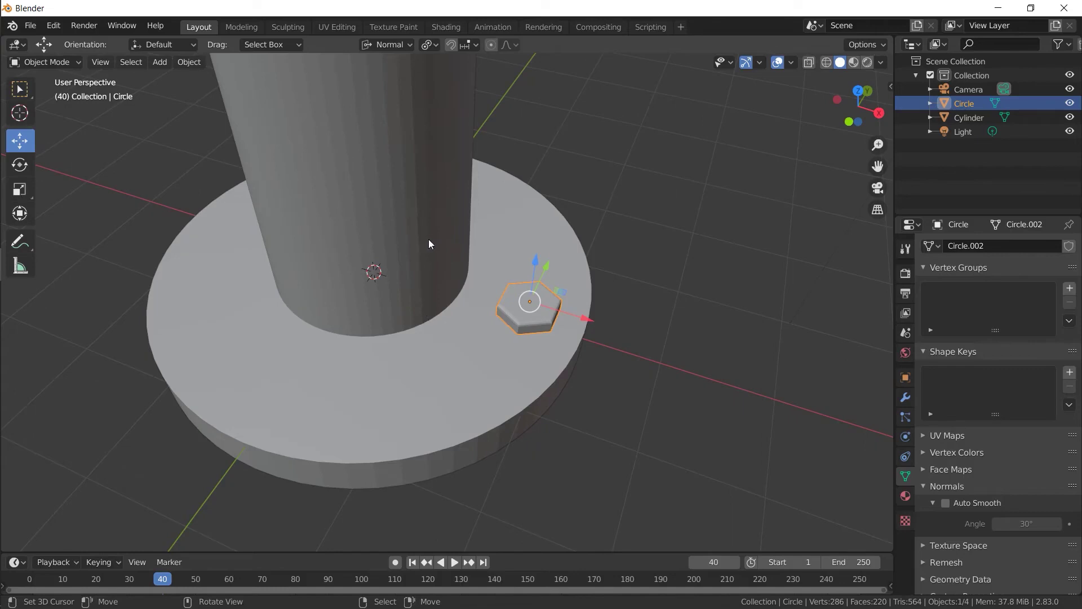
# Step: Snap the 3D cursor to the cylinder column's centre via Cursor to Selected
pyautogui.click(512, 203)
pyautogui.keyDown('shift'); pyautogui.rightClick(383, 347); pyautogui.keyUp('shift')
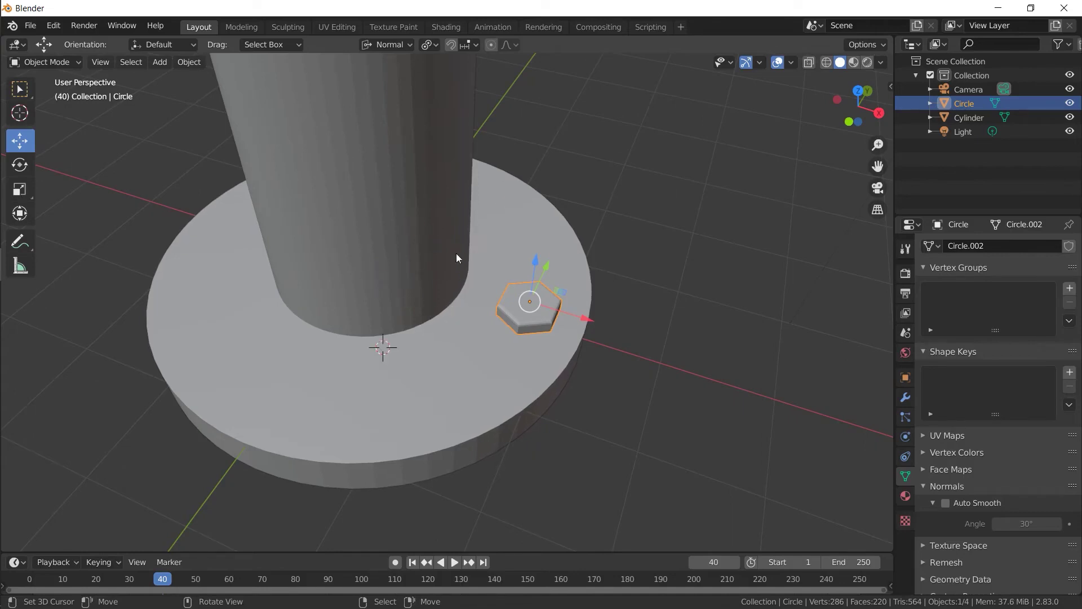
pyautogui.click(424, 195)
pyautogui.moveTo(424, 193)
pyautogui.mouseDown(button='middle')
pyautogui.moveTo(427, 203)
pyautogui.moveTo(414, 194)
pyautogui.moveTo(378, 227)
pyautogui.moveTo(403, 219)
pyautogui.moveTo(461, 239)
pyautogui.mouseUp(button='middle')
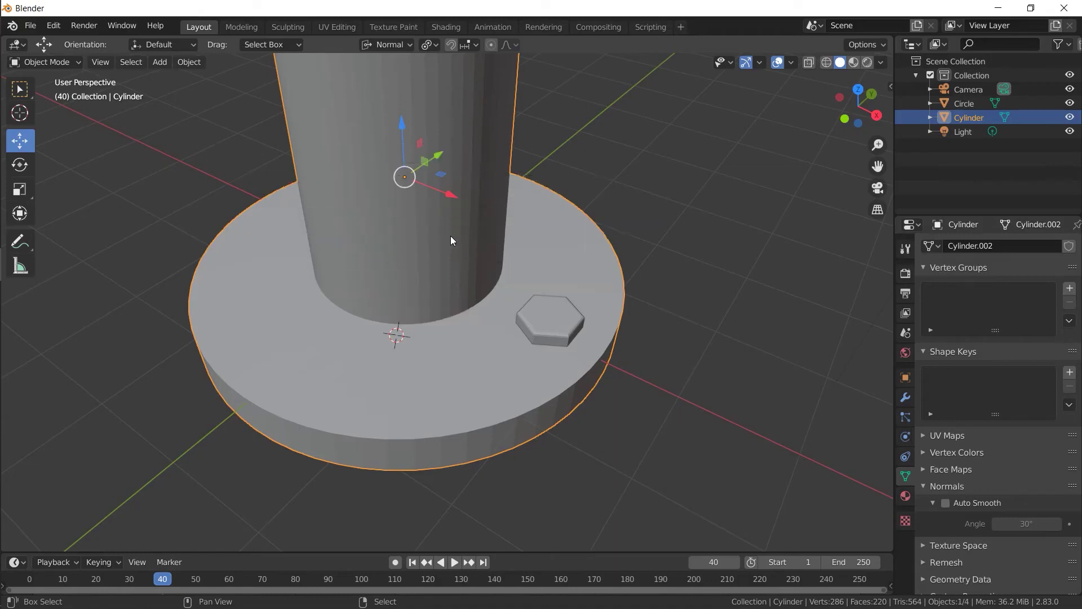
pyautogui.hotkey('shift', 's')
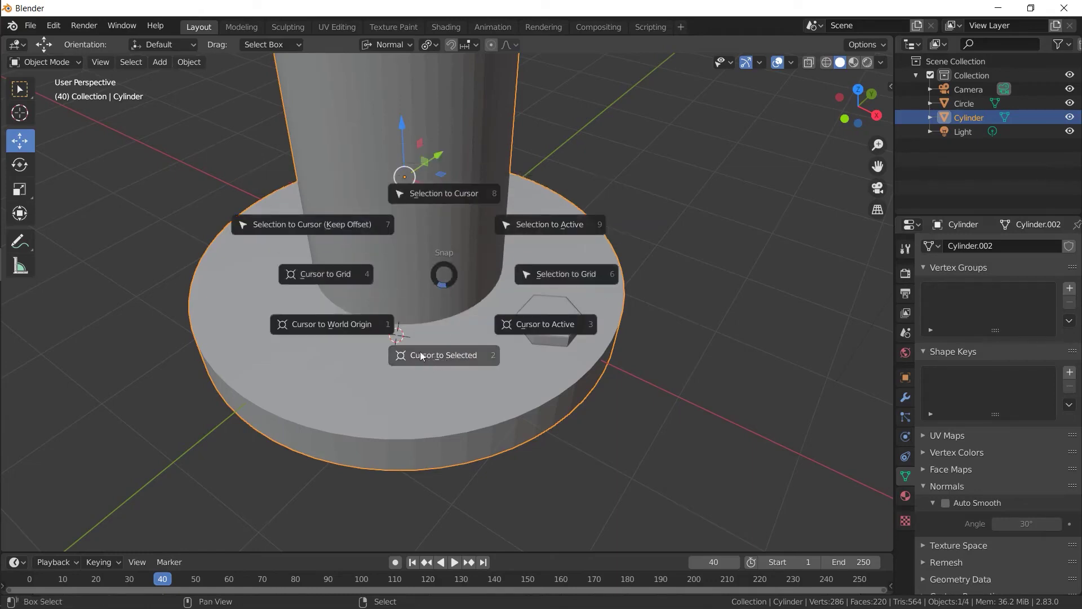
pyautogui.click(417, 354)
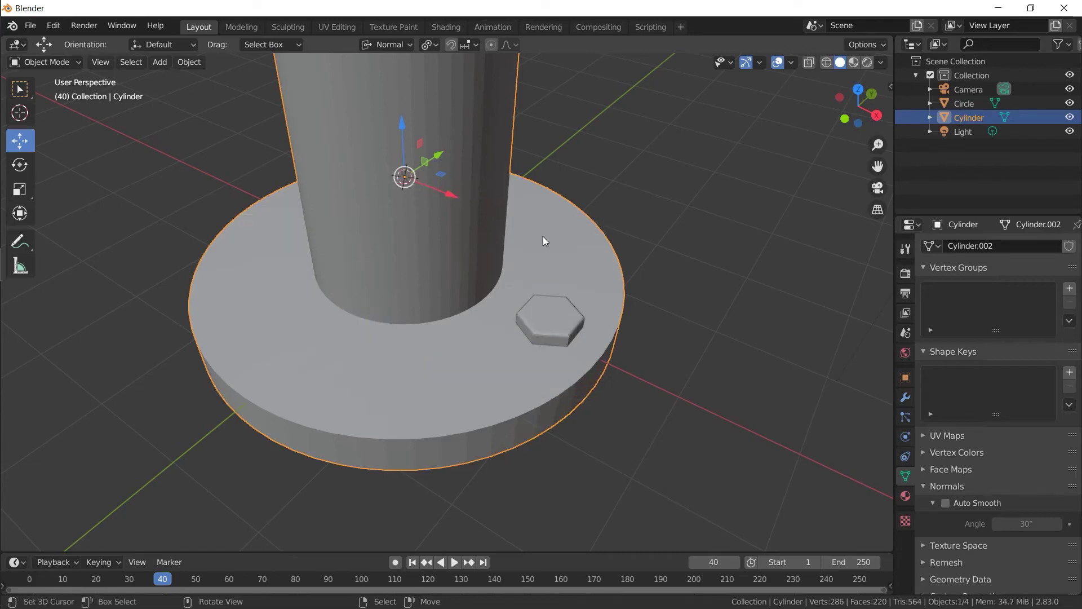
# Step: Set the pivot point to 3D Cursor and rotate the hexagon block about Z
pyautogui.click(549, 320)
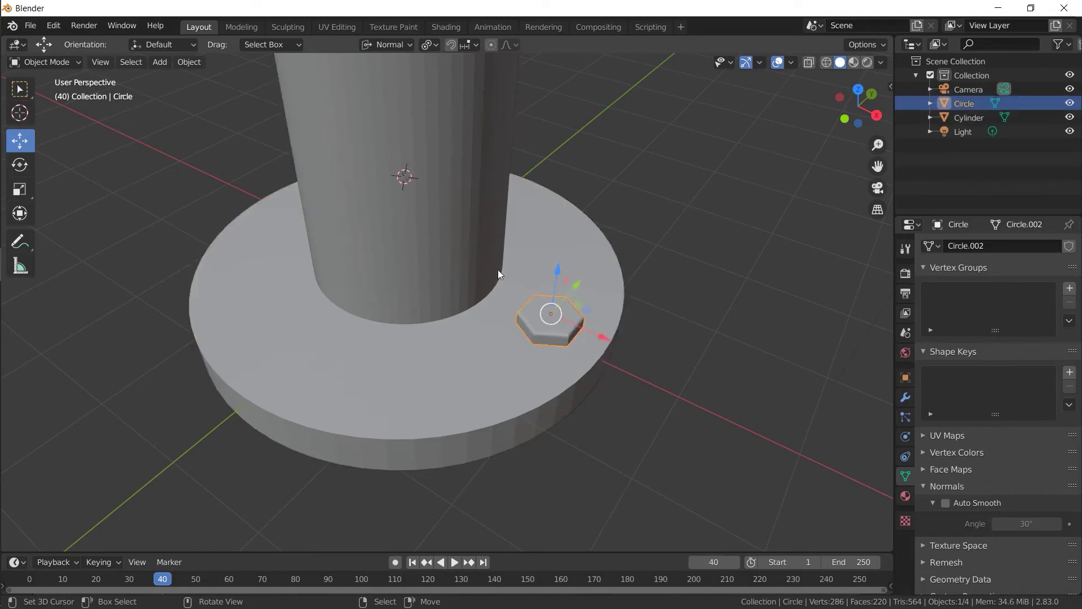
pyautogui.moveTo(498, 269); pyautogui.dragTo(372, 214, button='middle')
pyautogui.moveTo(387, 140)
pyautogui.mouseDown(button='middle')
pyautogui.moveTo(495, 233)
pyautogui.moveTo(485, 209)
pyautogui.mouseUp(button='middle')
pyautogui.click(430, 44)
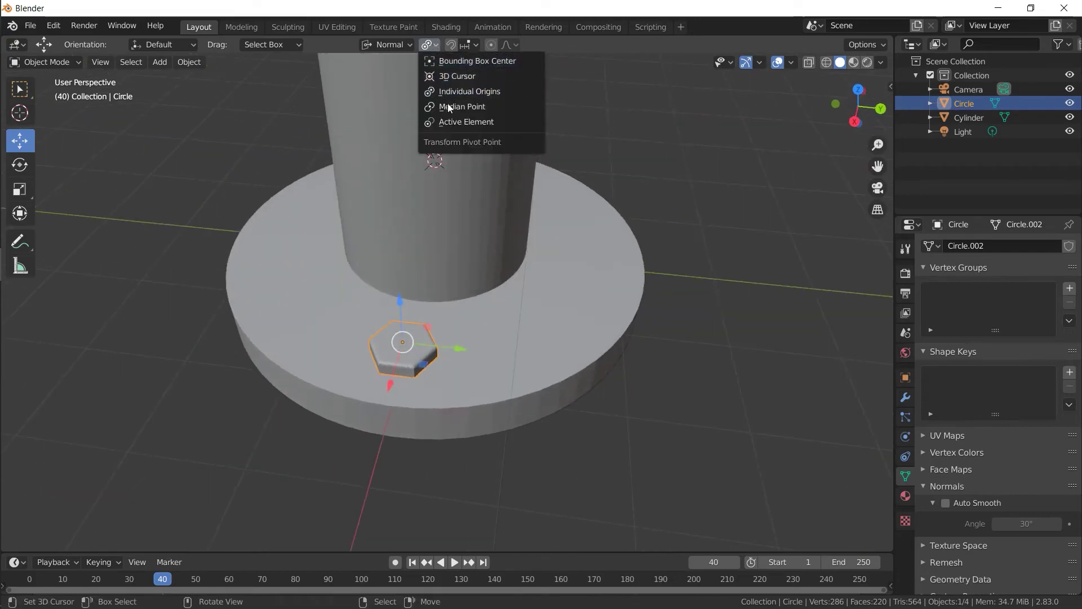
pyautogui.click(451, 75)
pyautogui.moveTo(445, 80); pyautogui.dragTo(482, 236, button='middle')
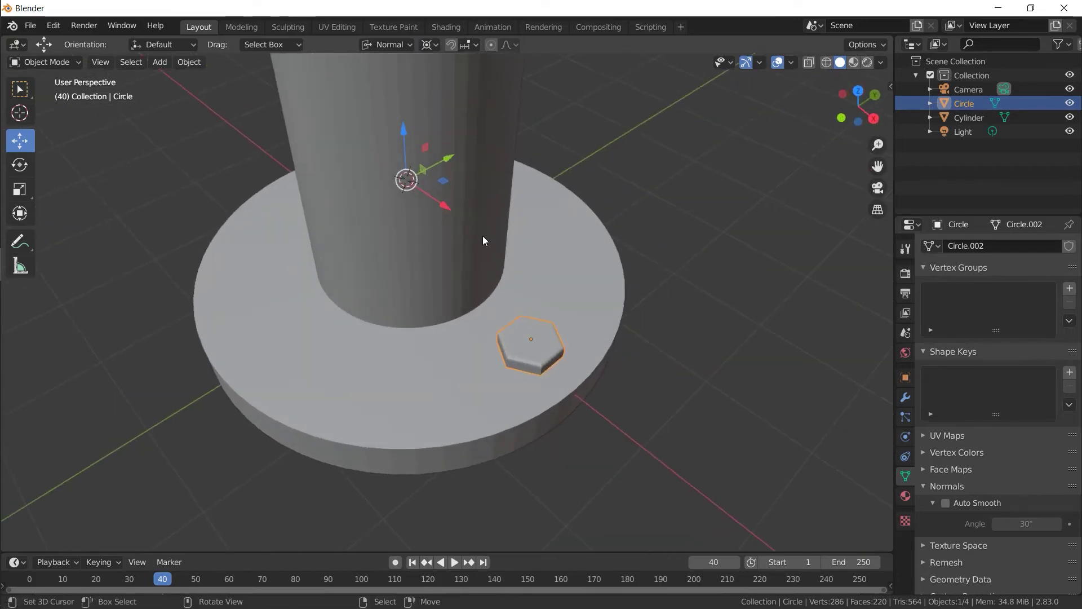
pyautogui.press('r')
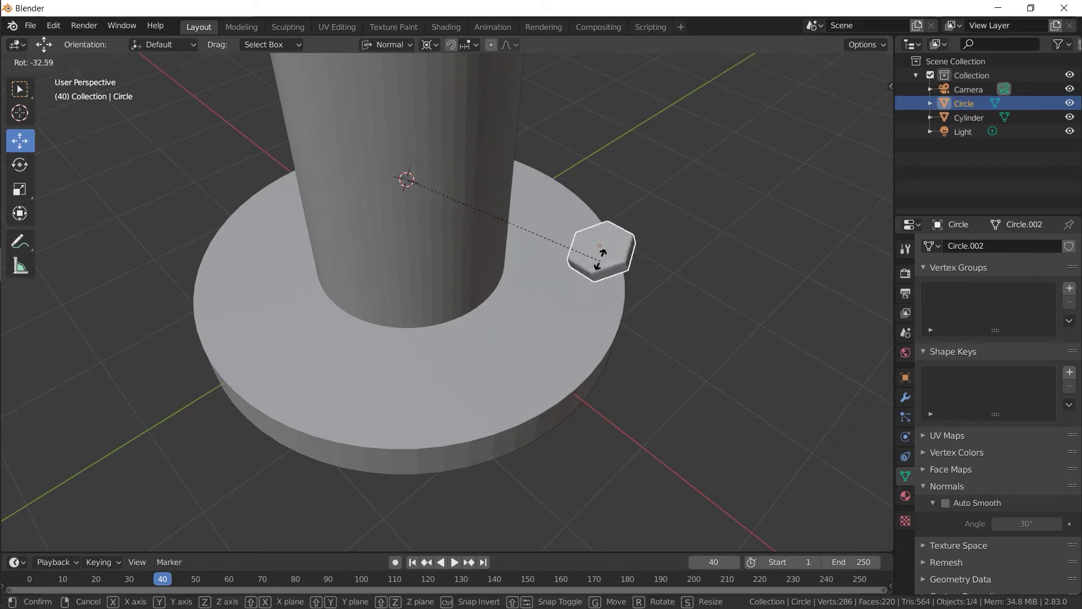
pyautogui.press('z')
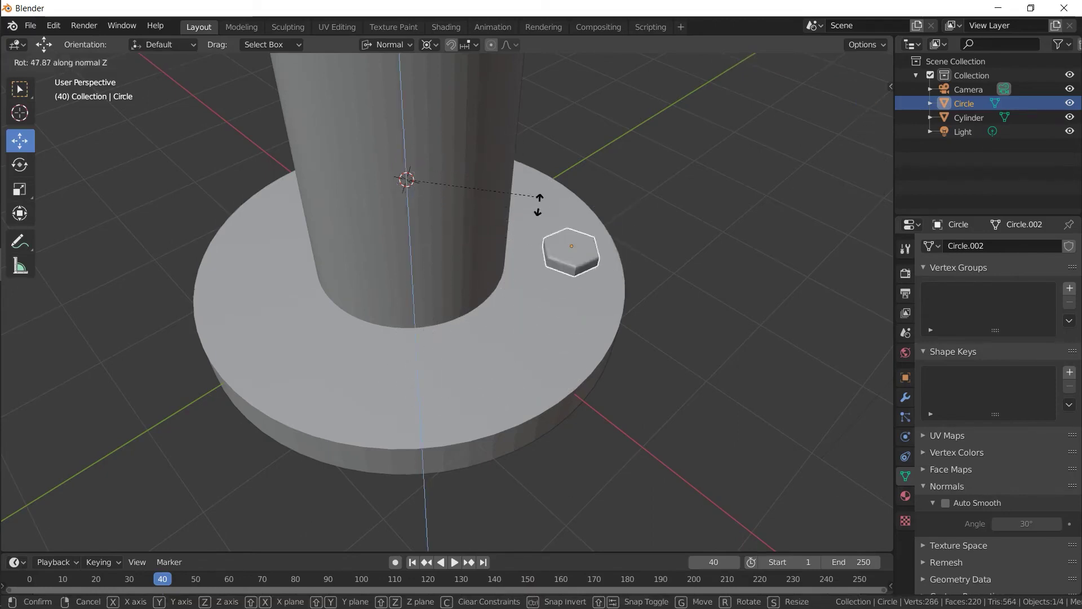
pyautogui.click(491, 145)
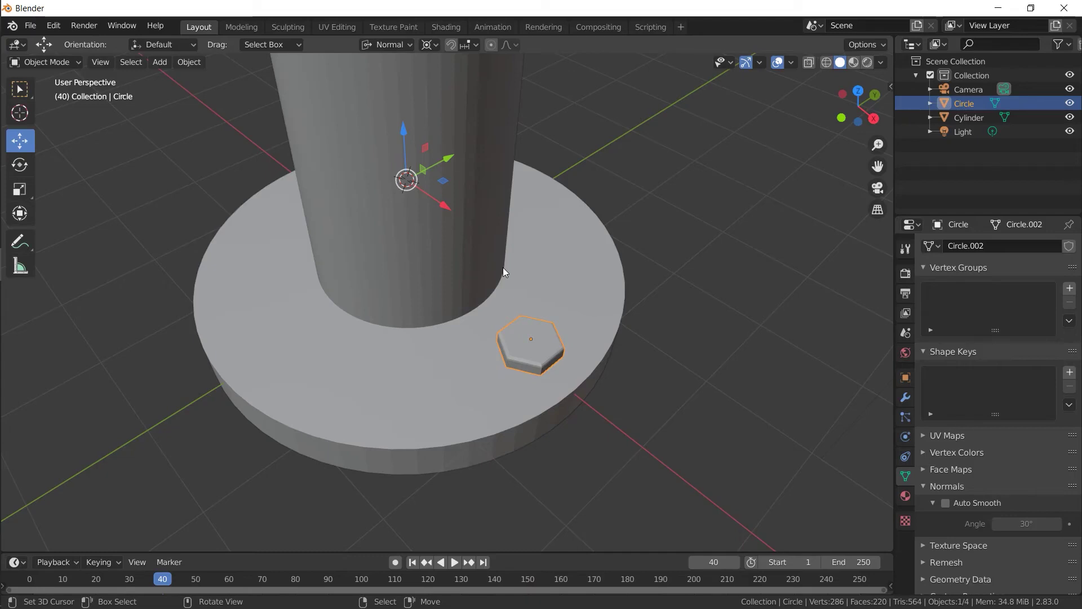
pyautogui.press('Delete')
# Step: Create a linked copy of the hex bolt rotated 60° about Z, then view from top in wireframe
pyautogui.hotkey('alt', 'd')
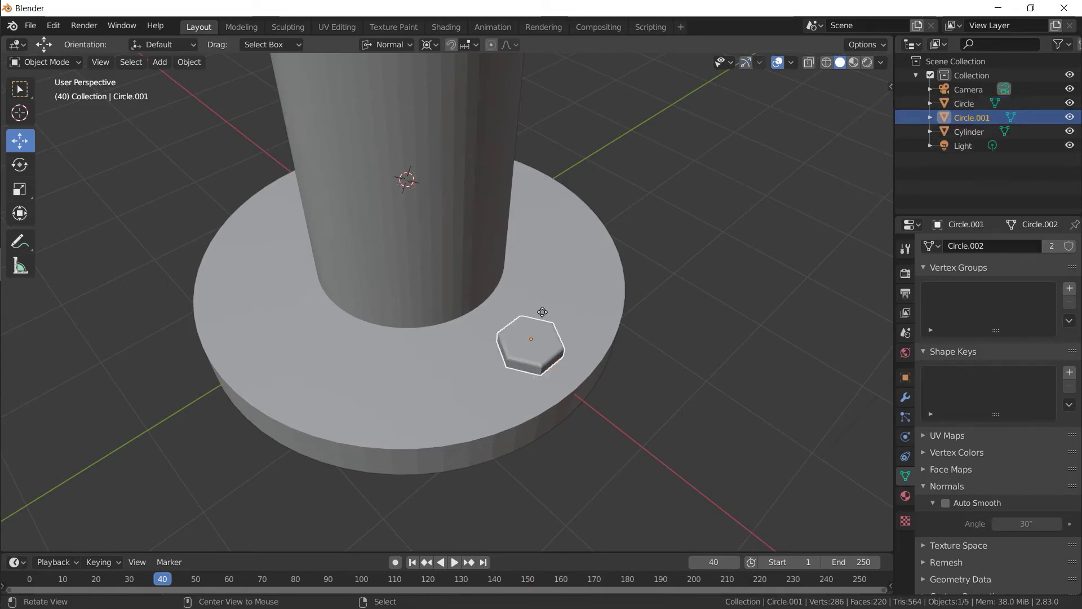
pyautogui.rightClick(542, 312)
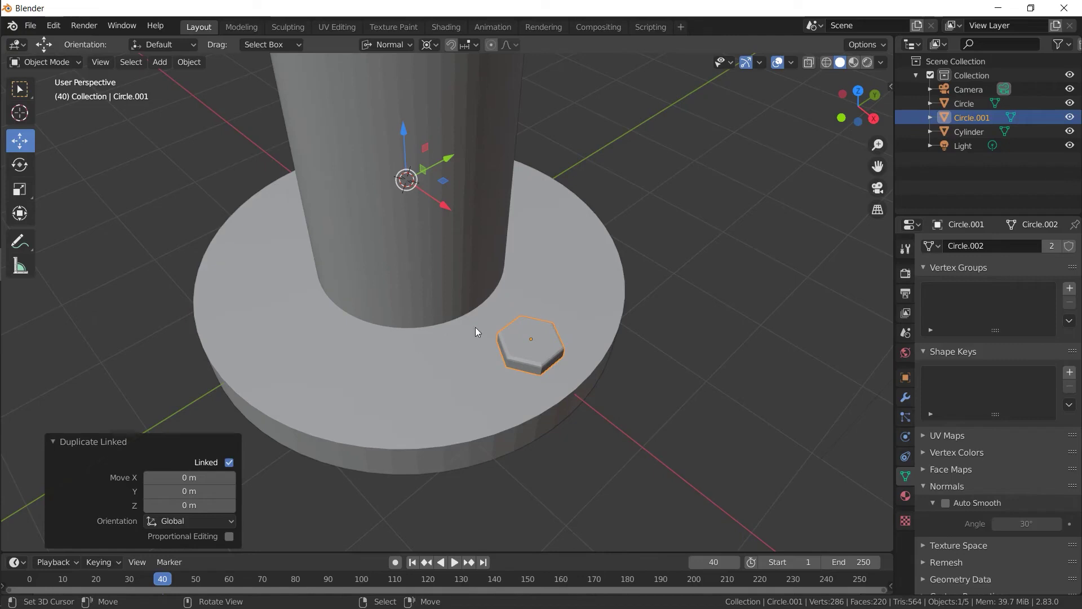
pyautogui.press('r')
pyautogui.press('z')
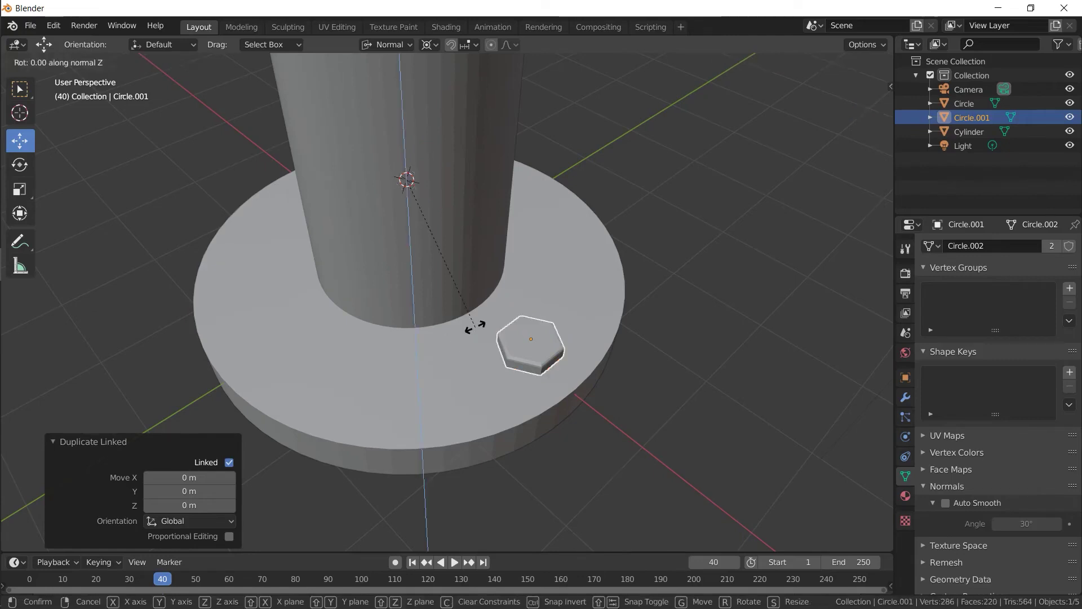
pyautogui.write('60')
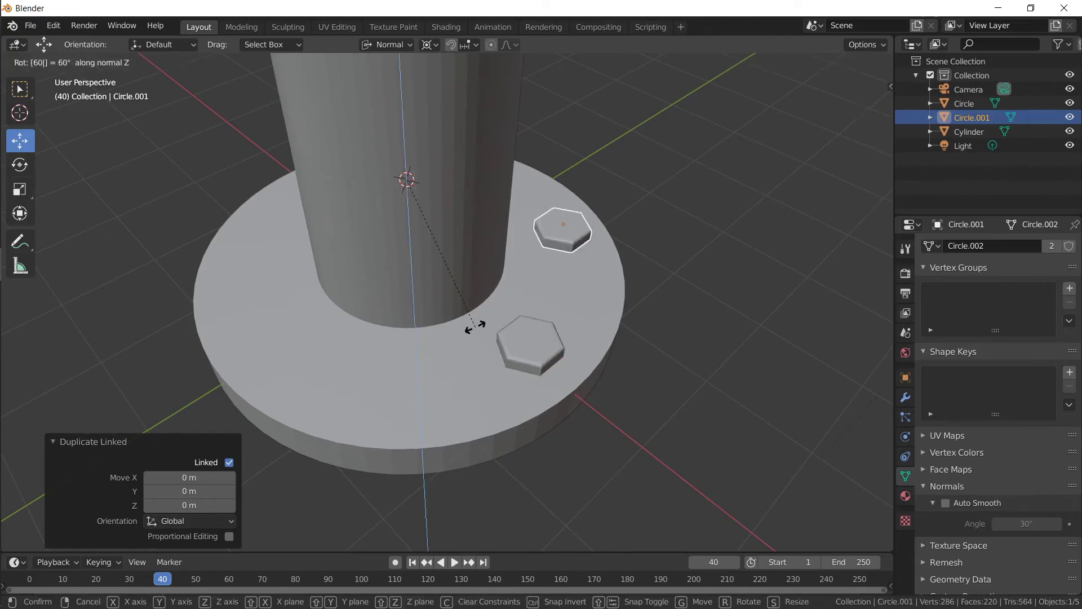
pyautogui.press('Return')
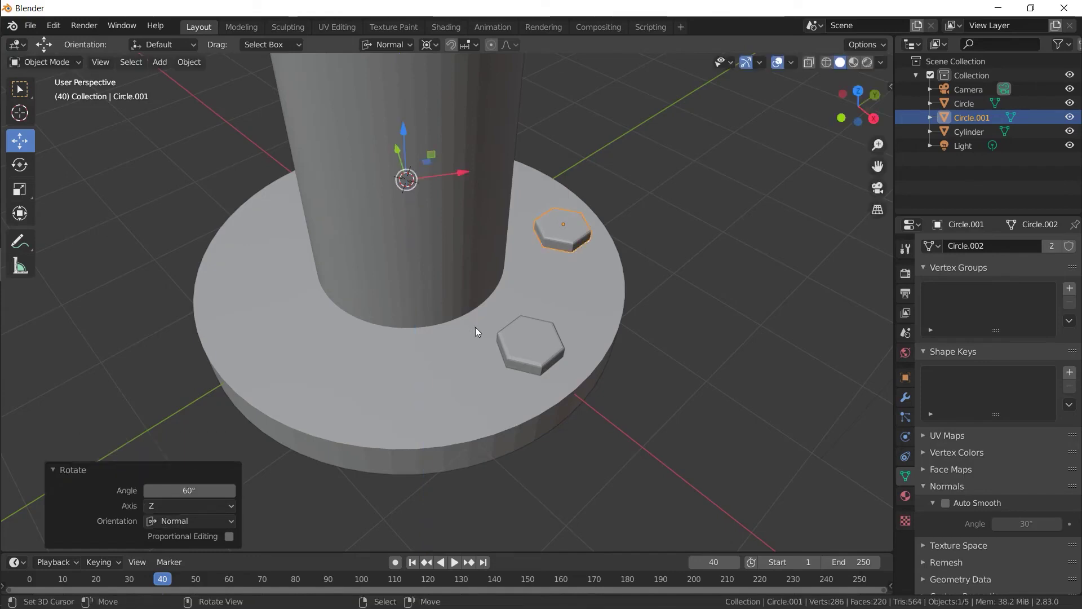
pyautogui.moveTo(475, 327)
pyautogui.mouseDown(button='middle')
pyautogui.moveTo(278, 320)
pyautogui.moveTo(394, 292)
pyautogui.mouseUp(button='middle')
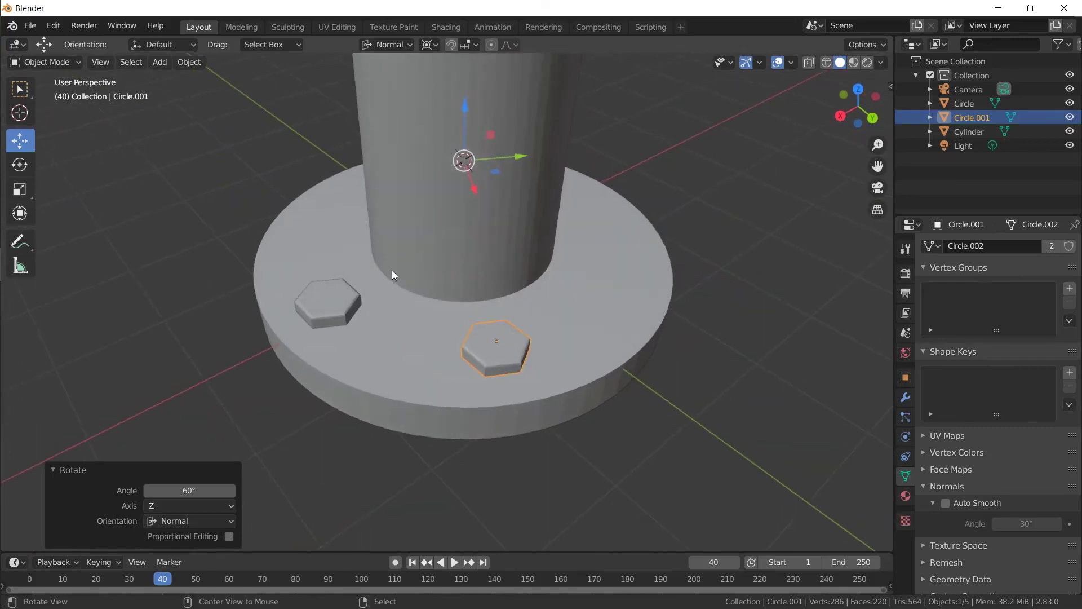
pyautogui.press('KP_7')
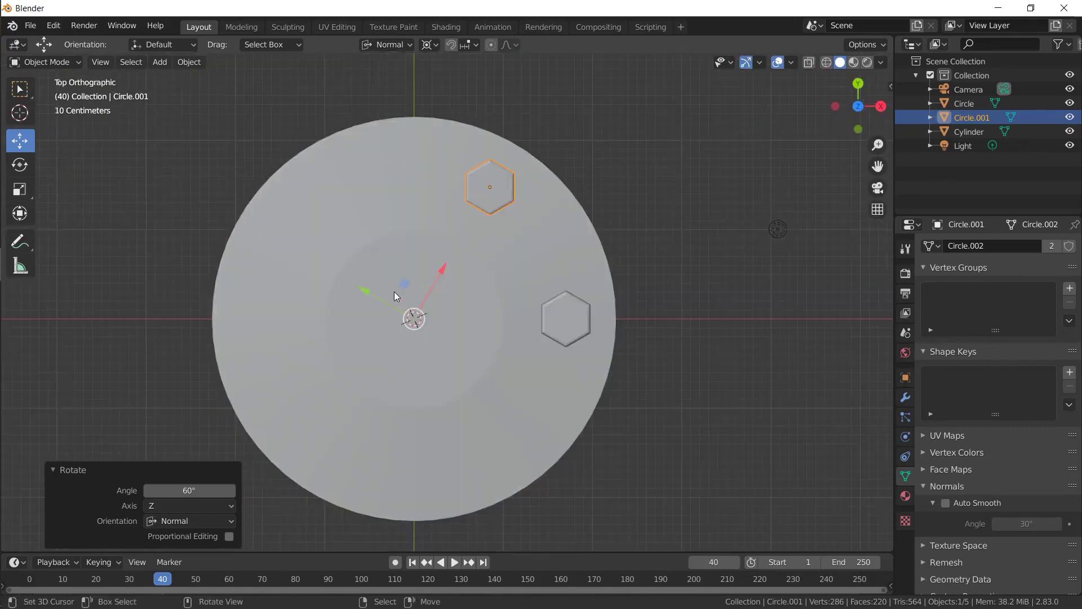
pyautogui.press('Delete')
pyautogui.hotkey('shift', 'z')
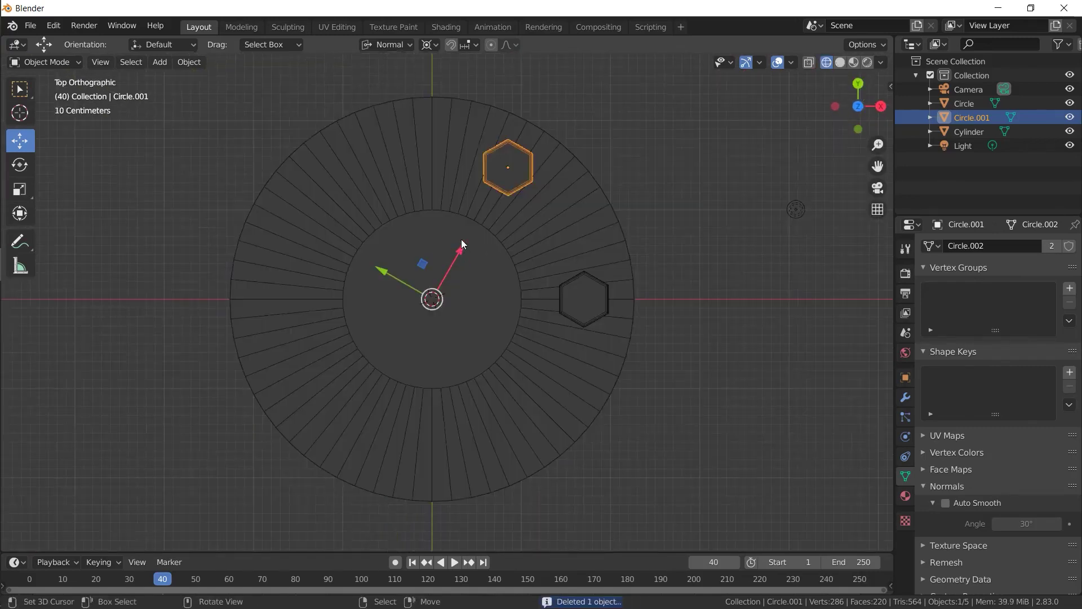
# Step: Add two more linked bolt copies, each rotated 60° around the column
pyautogui.hotkey('alt', 'd')
pyautogui.rightClick(379, 240)
pyautogui.write('r')
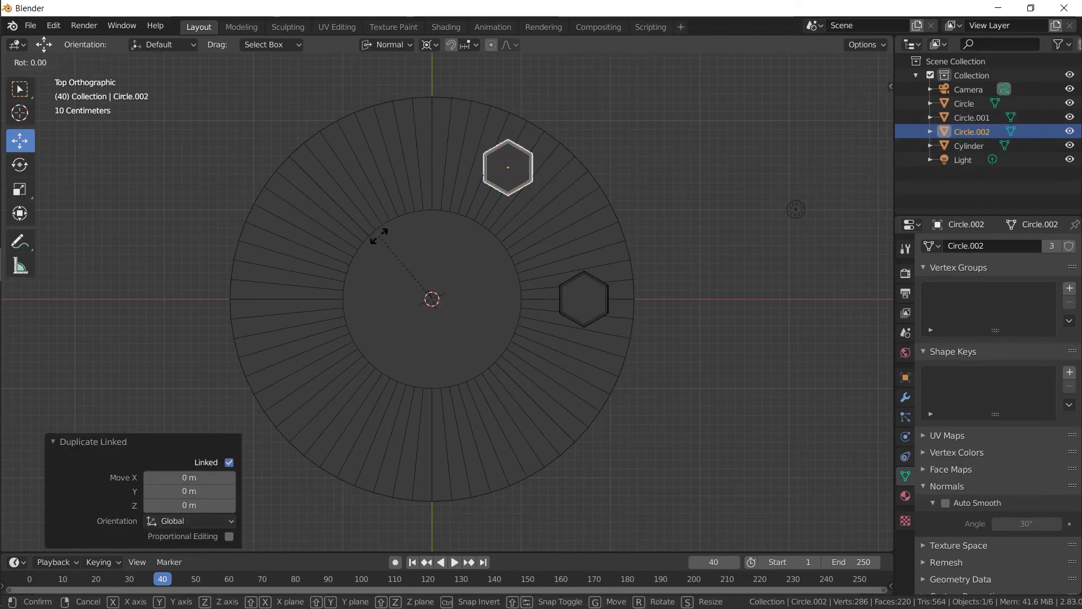
pyautogui.write('60')
pyautogui.press('Return')
pyautogui.hotkey('alt', 'd')
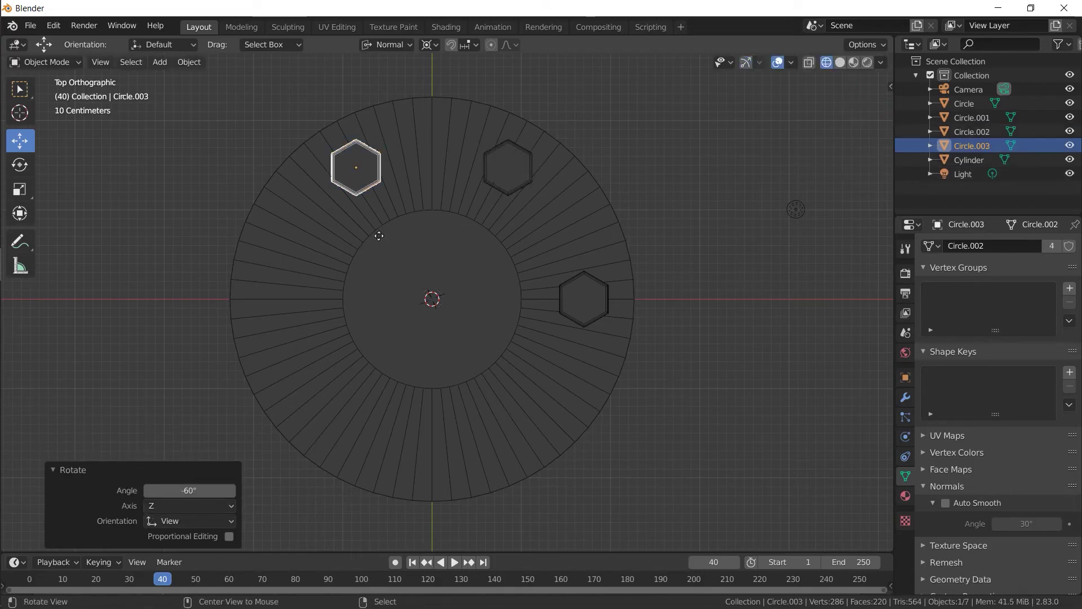
pyautogui.rightClick(379, 240)
pyautogui.write('r')
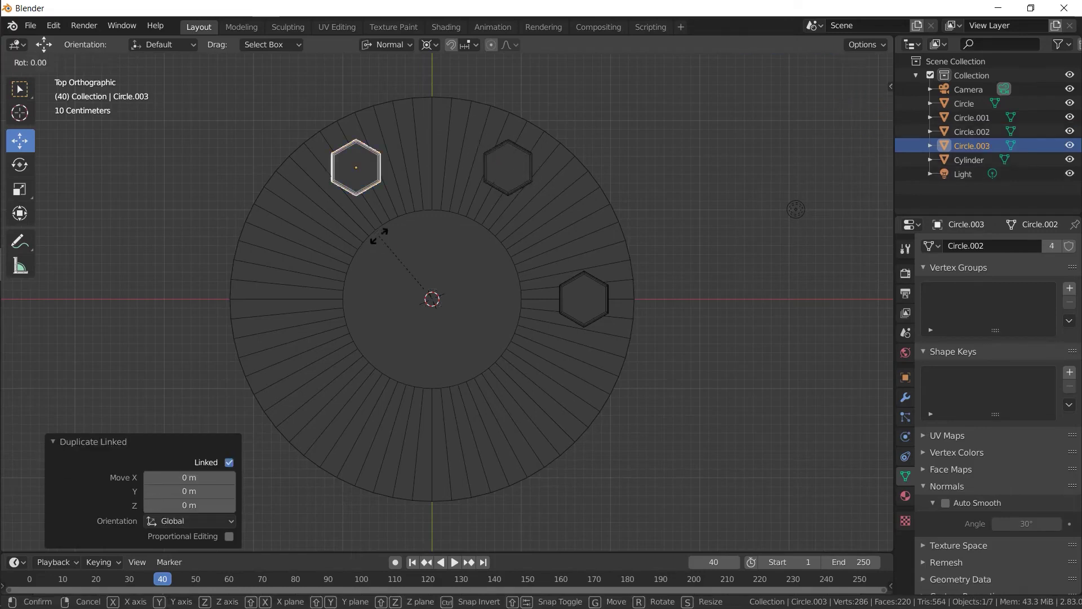
pyautogui.write('60')
pyautogui.press('Return')
# Step: Add the last two linked copies, rotated 60° and -60°, completing six bolts
pyautogui.hotkey('alt', 'd')
pyautogui.rightClick(379, 236)
pyautogui.write('r')
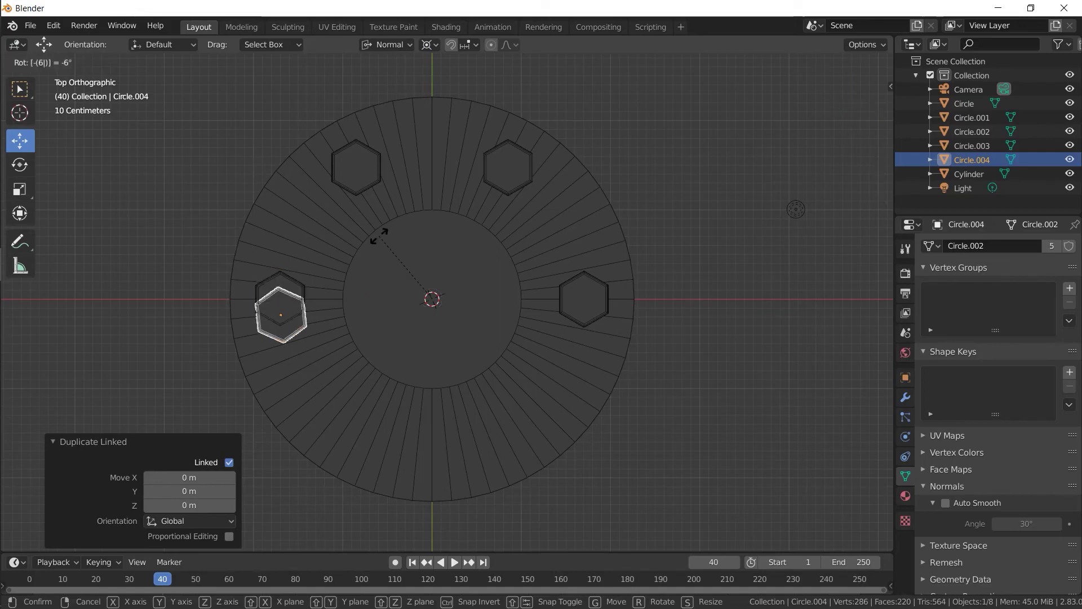
pyautogui.write('60')
pyautogui.press('Return')
pyautogui.hotkey('alt', 'd')
pyautogui.rightClick(378, 236)
pyautogui.write('r-60')
pyautogui.press('Return')
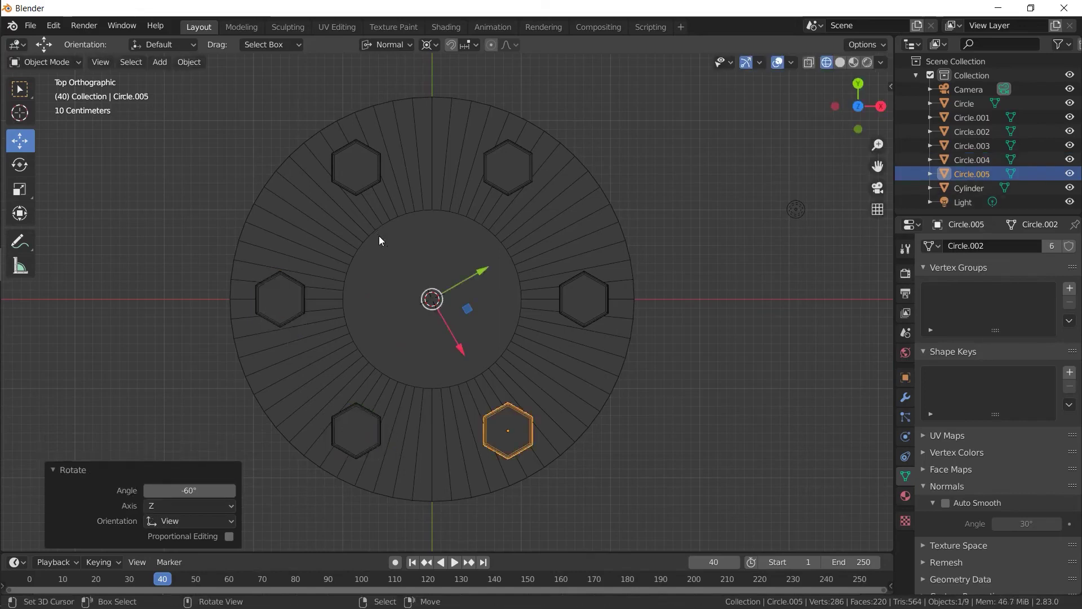
# Step: Give the bolt heads a new dark grey material, previewed in Material Preview
pyautogui.moveTo(369, 379)
pyautogui.mouseDown(button='middle')
pyautogui.moveTo(516, 255)
pyautogui.moveTo(608, 253)
pyautogui.moveTo(438, 269)
pyautogui.moveTo(592, 286)
pyautogui.moveTo(455, 148)
pyautogui.mouseUp(button='middle')
pyautogui.moveTo(471, 245); pyautogui.dragTo(496, 349, button='middle')
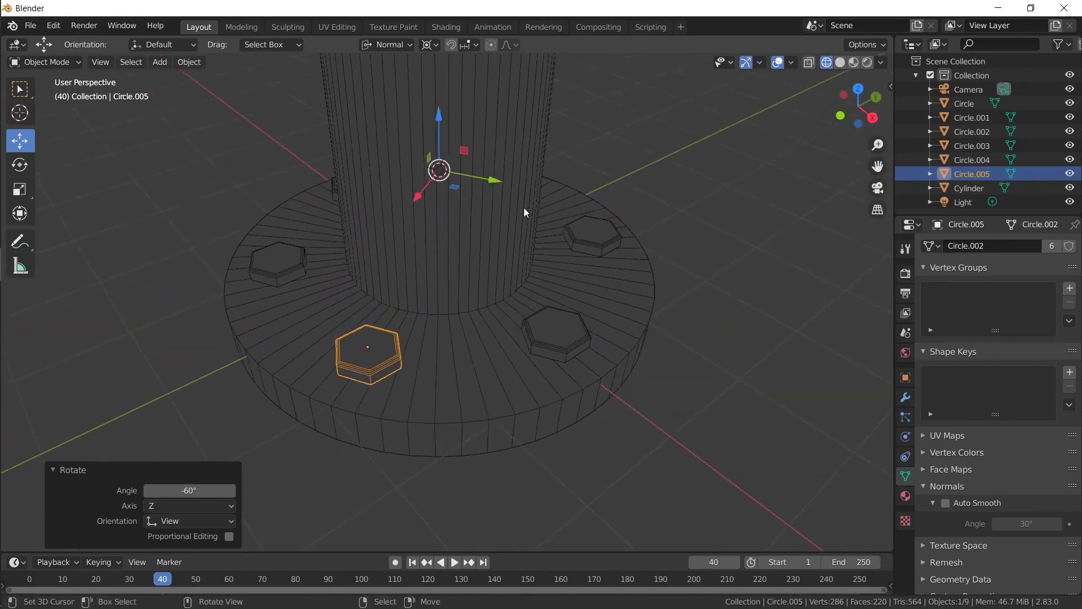
pyautogui.moveTo(524, 212)
pyautogui.mouseDown(button='middle')
pyautogui.moveTo(381, 278)
pyautogui.moveTo(316, 272)
pyautogui.moveTo(361, 308)
pyautogui.mouseUp(button='middle')
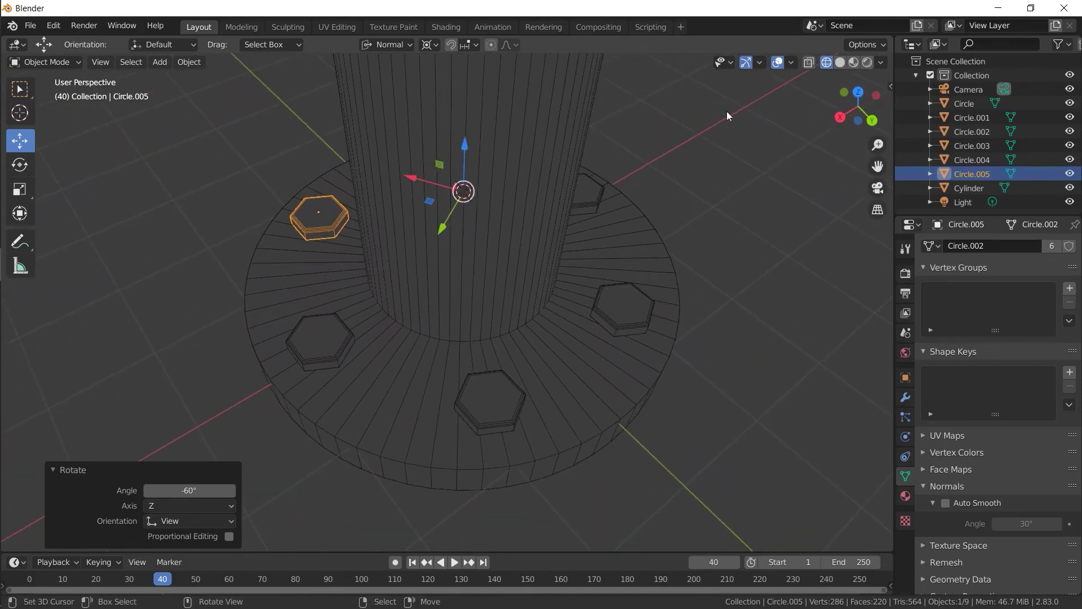
pyautogui.click(840, 62)
pyautogui.press('z')
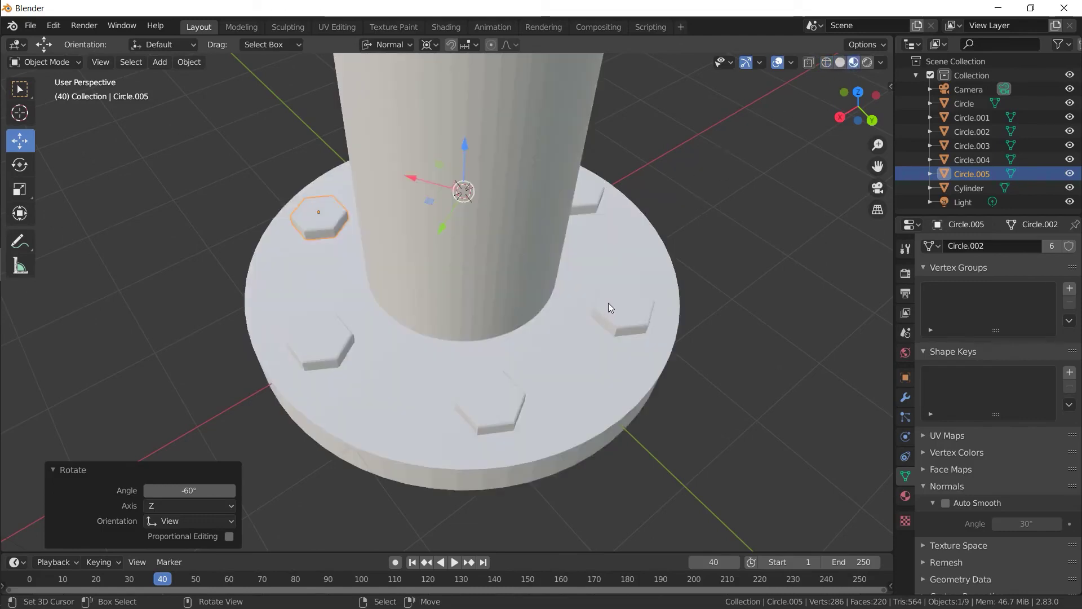
pyautogui.click(607, 302)
pyautogui.click(905, 496)
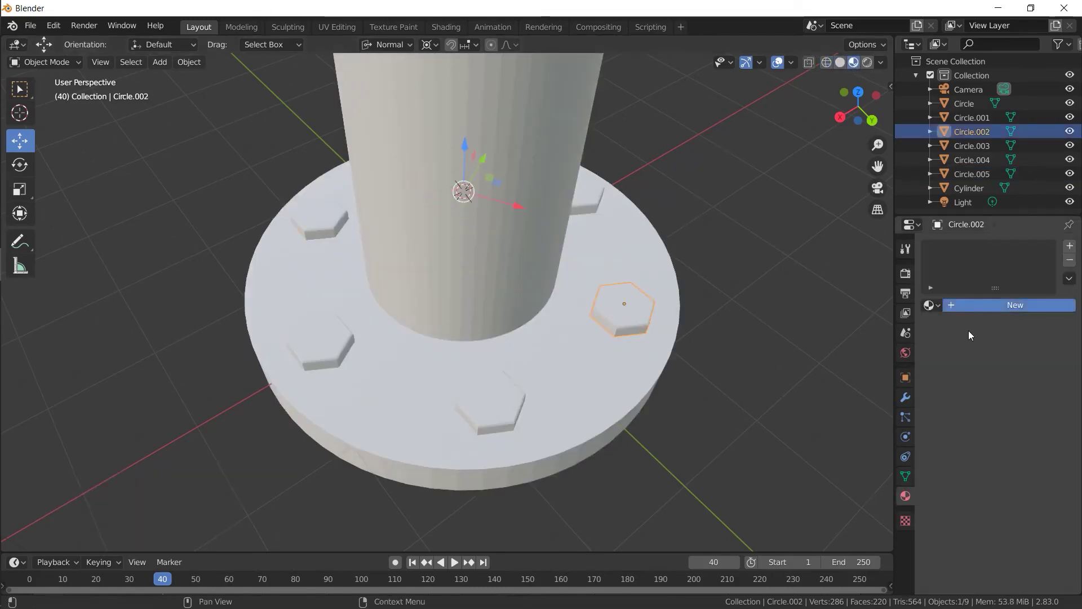
pyautogui.click(969, 305)
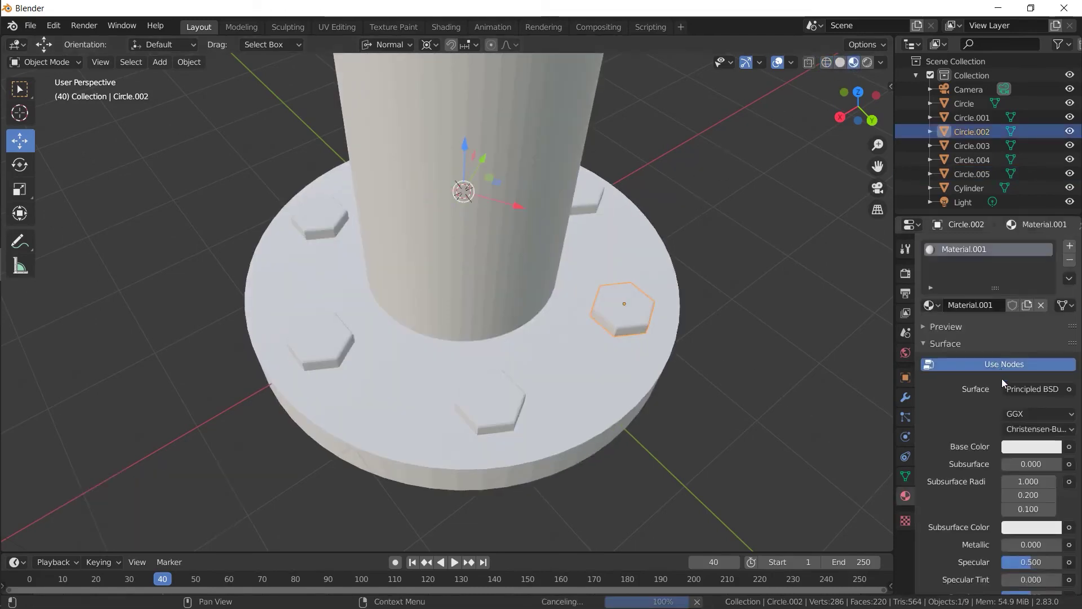
pyautogui.click(1015, 448)
pyautogui.moveTo(1051, 313); pyautogui.dragTo(1050, 339)
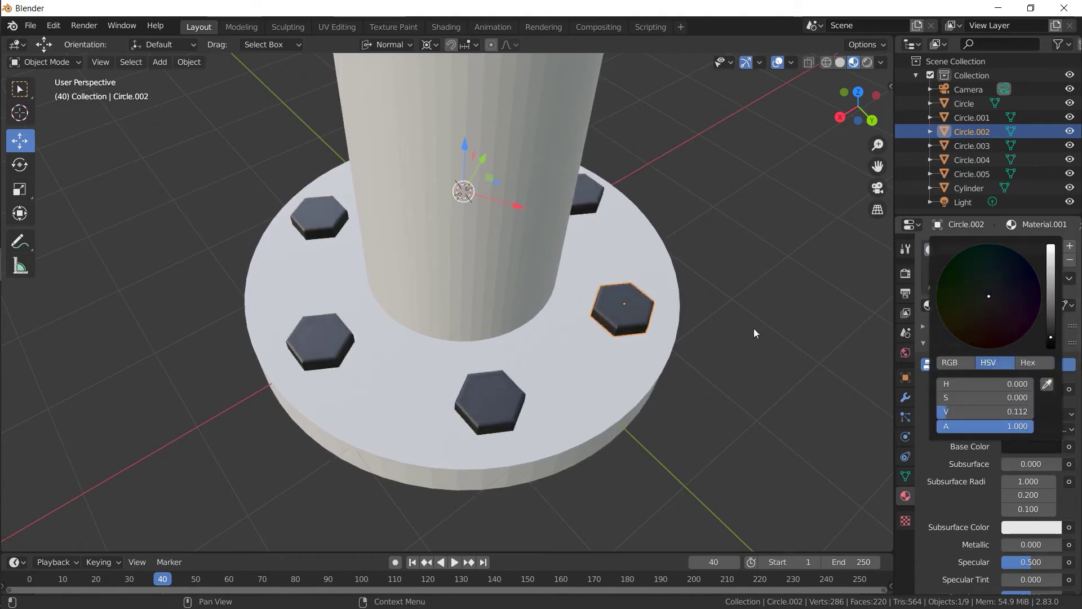
# Step: Inset the hexagon bolt tops and extrude them downward into recesses
pyautogui.moveTo(620, 310)
pyautogui.mouseDown(button='middle')
pyautogui.moveTo(505, 259)
pyautogui.moveTo(621, 272)
pyautogui.moveTo(610, 291)
pyautogui.mouseUp(button='middle')
pyautogui.press('Tab')
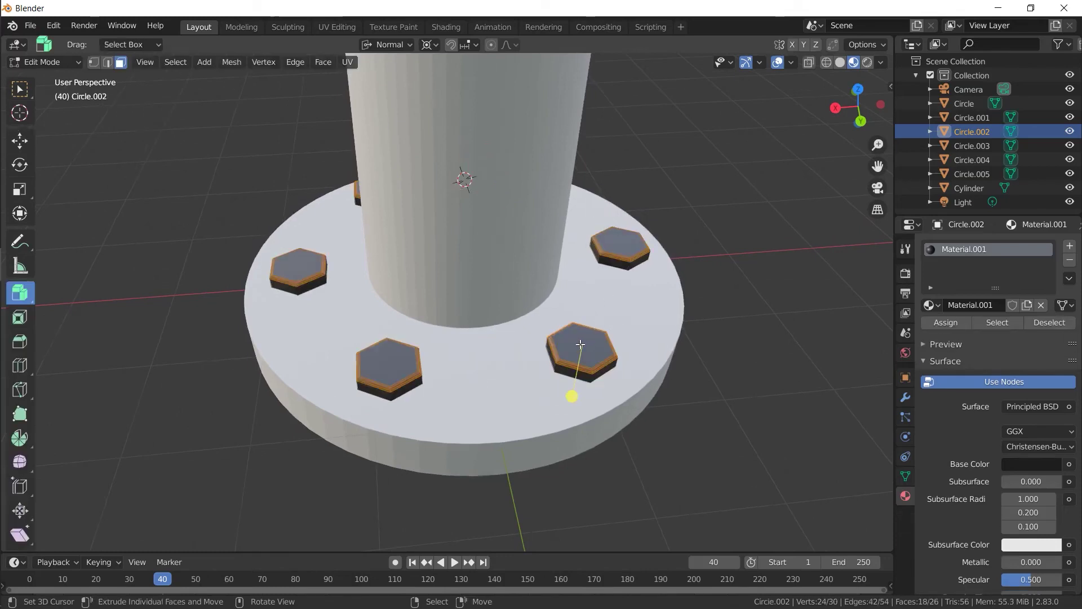
pyautogui.press('i')
pyautogui.moveTo(581, 343)
pyautogui.mouseDown(button='middle')
pyautogui.moveTo(569, 282)
pyautogui.moveTo(261, 251)
pyautogui.moveTo(364, 271)
pyautogui.mouseUp(button='middle')
pyautogui.click(568, 244)
pyautogui.press('e')
pyautogui.click(569, 245)
pyautogui.press('Tab')
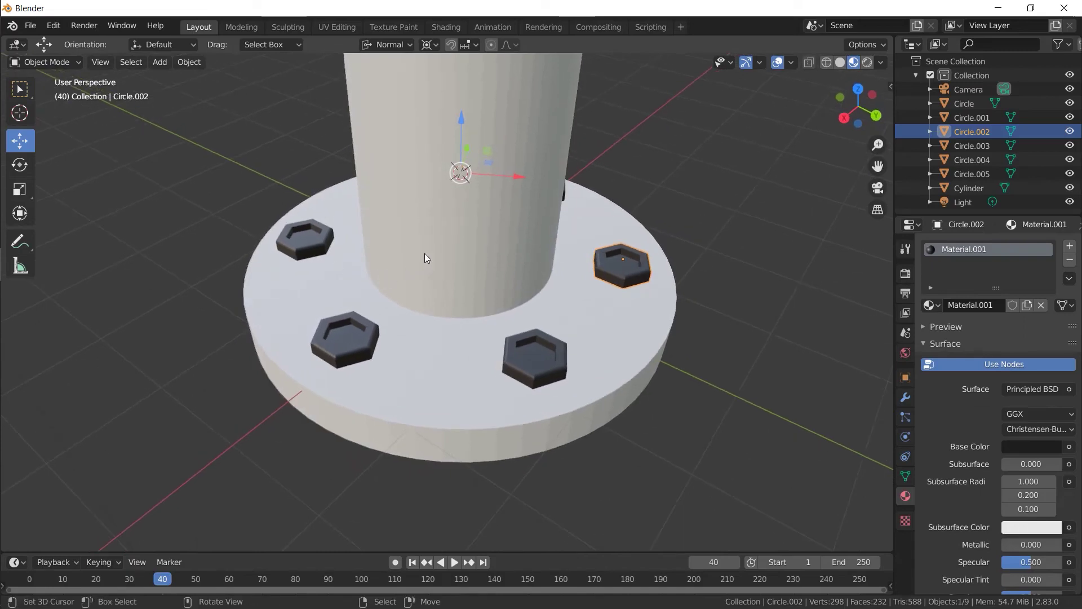
# Step: Delete every object in the scene and add a new plane at the origin
pyautogui.press('a')
pyautogui.press('Delete')
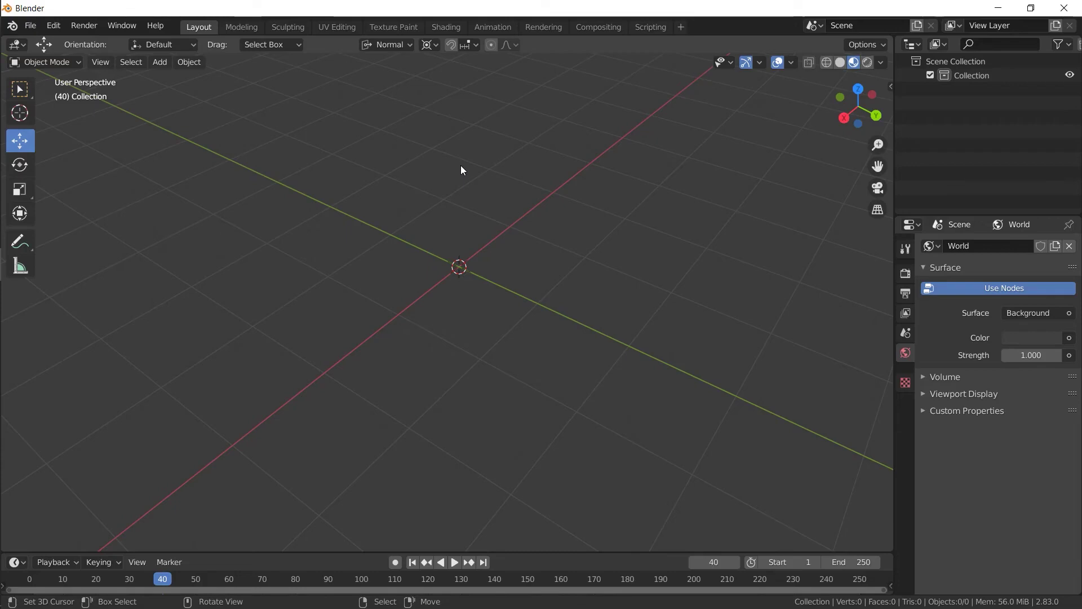
pyautogui.press('shift')
pyautogui.hotkey('shift', 'a')
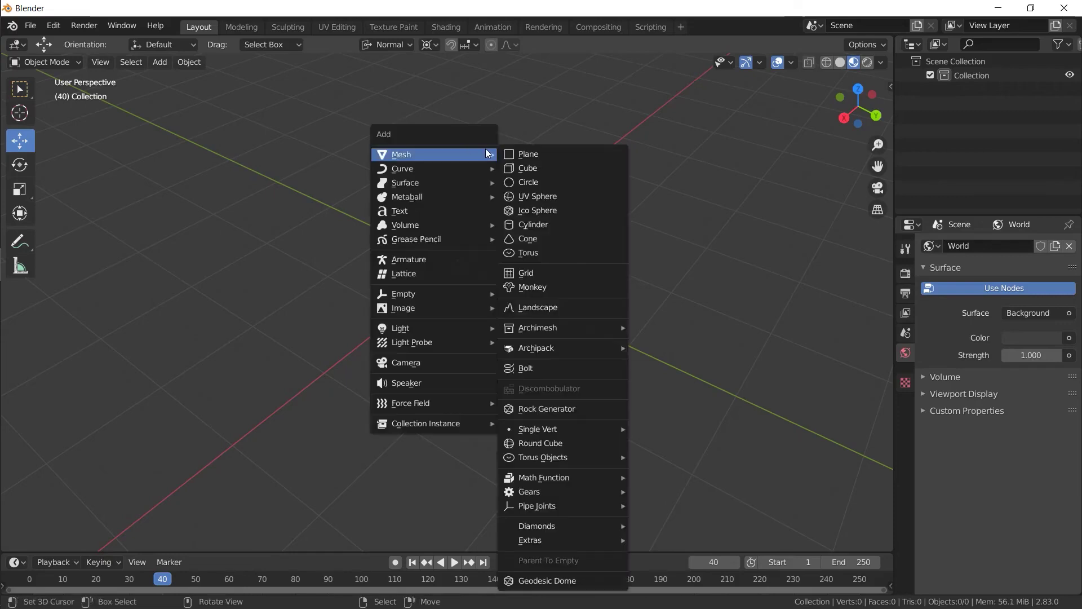
pyautogui.click(522, 155)
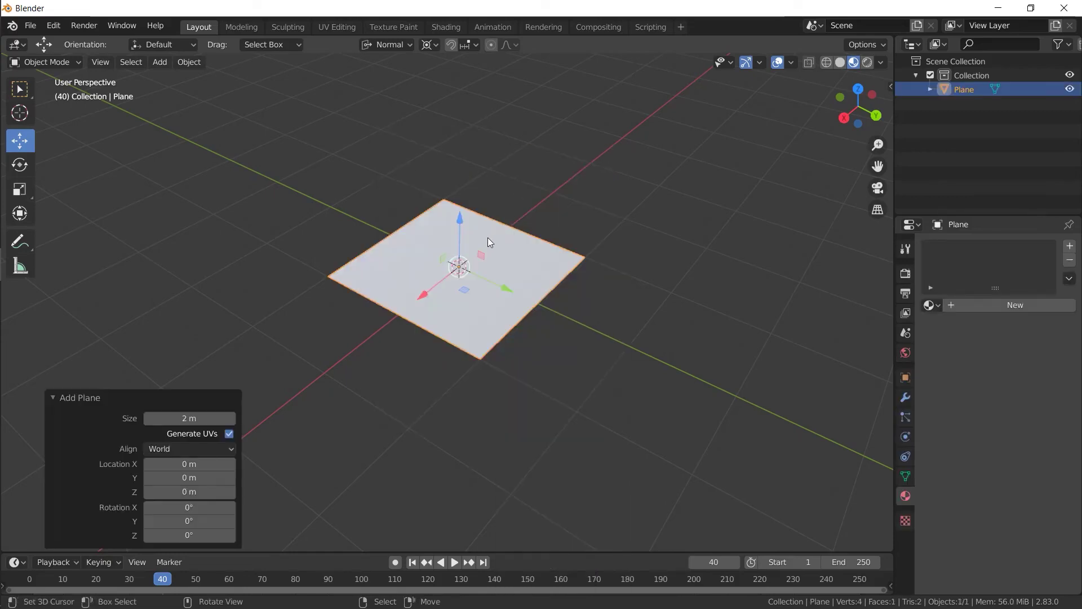
# Step: Scale the plane by 2 and switch it into Edit Mode
pyautogui.write('s2')
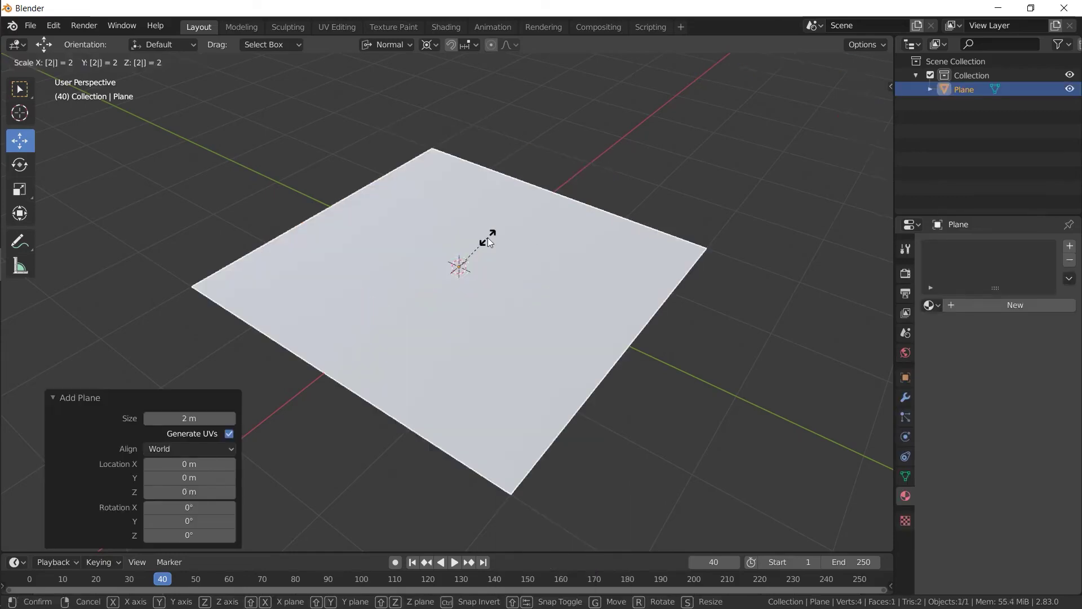
pyautogui.press('Return')
pyautogui.press('s')
pyautogui.press('Return')
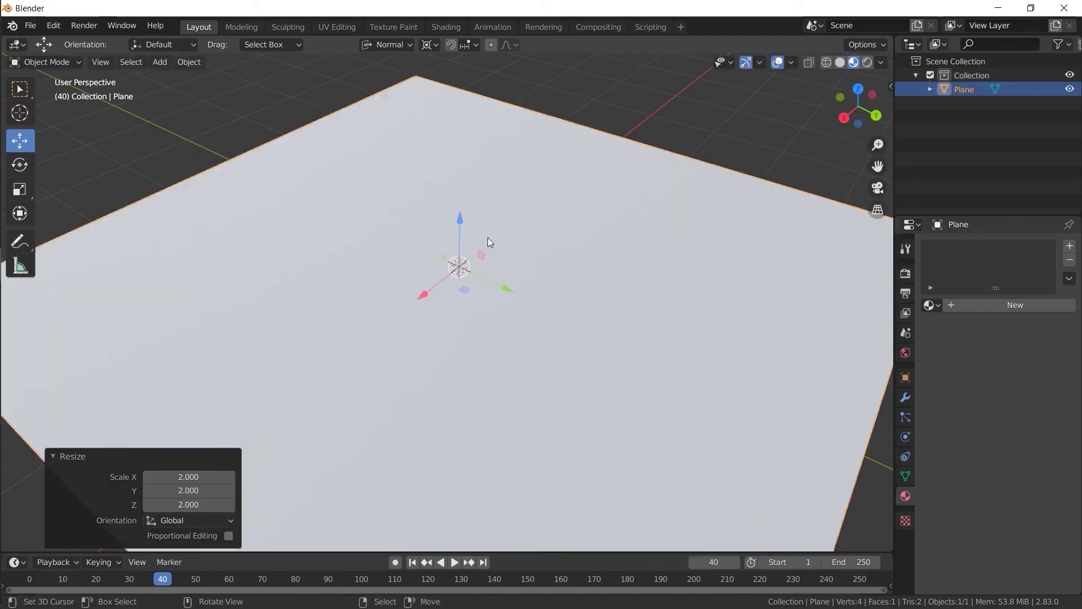
pyautogui.hotkey('ctrl', 'z')
pyautogui.press('Tab')
pyautogui.moveTo(492, 215); pyautogui.dragTo(509, 235, button='middle')
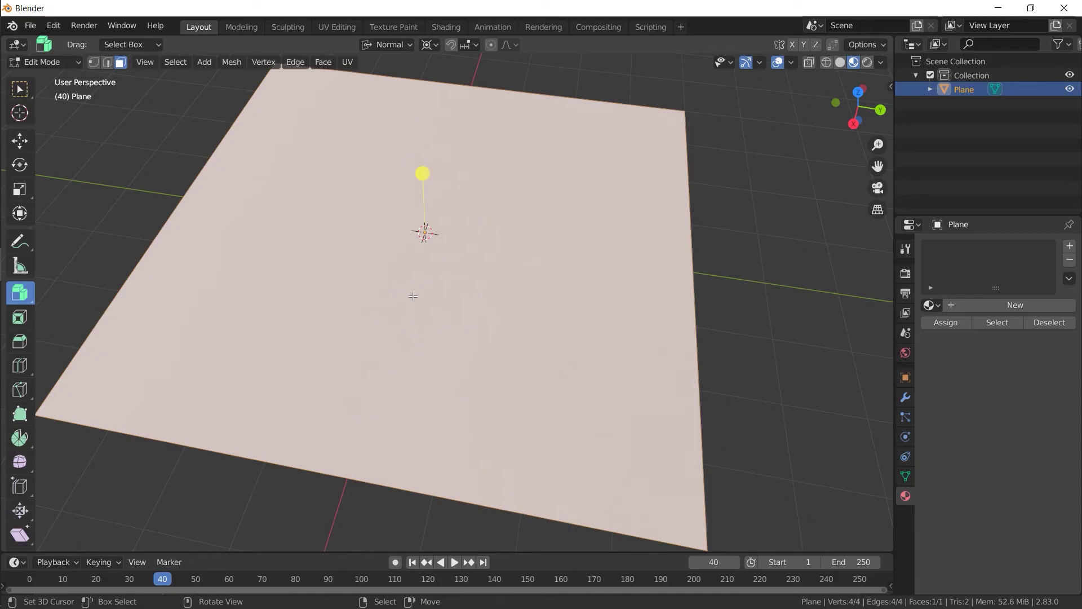
# Step: Loop-cut the plane 5 times lengthwise and 4 times crosswise into a 6-by-5 grid
pyautogui.press('ctrl')
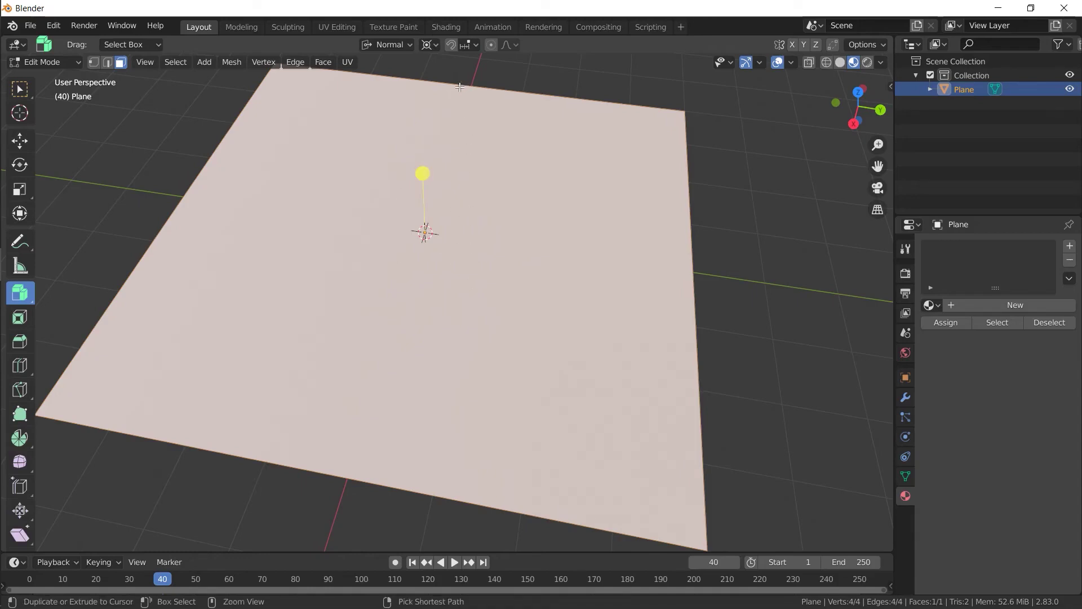
pyautogui.hotkey('ctrl', 'r')
pyautogui.scroll(2, 459, 87)
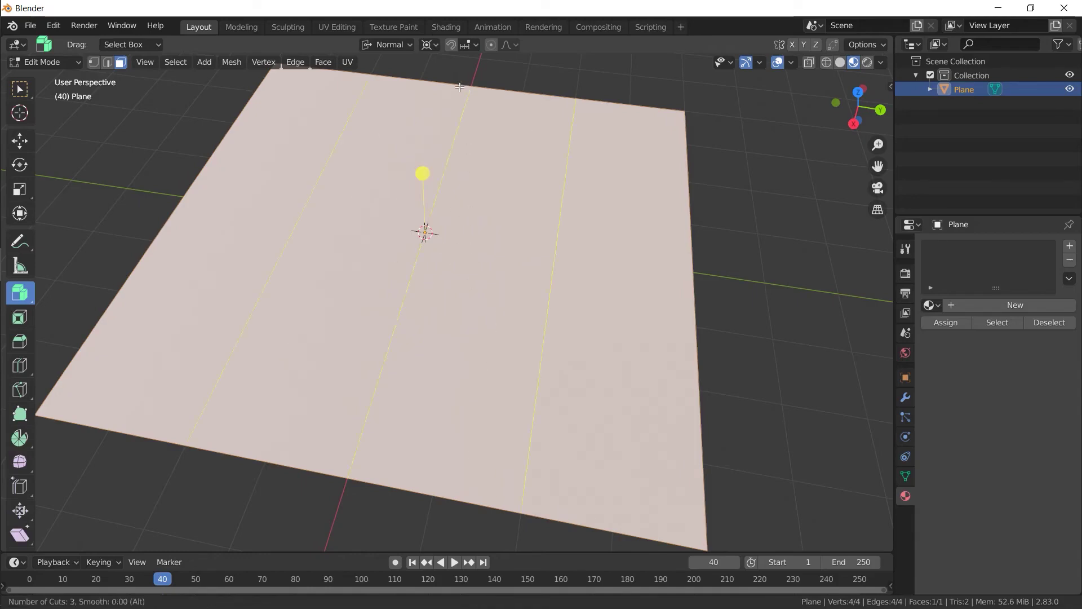
pyautogui.click(459, 87)
pyautogui.rightClick(459, 87)
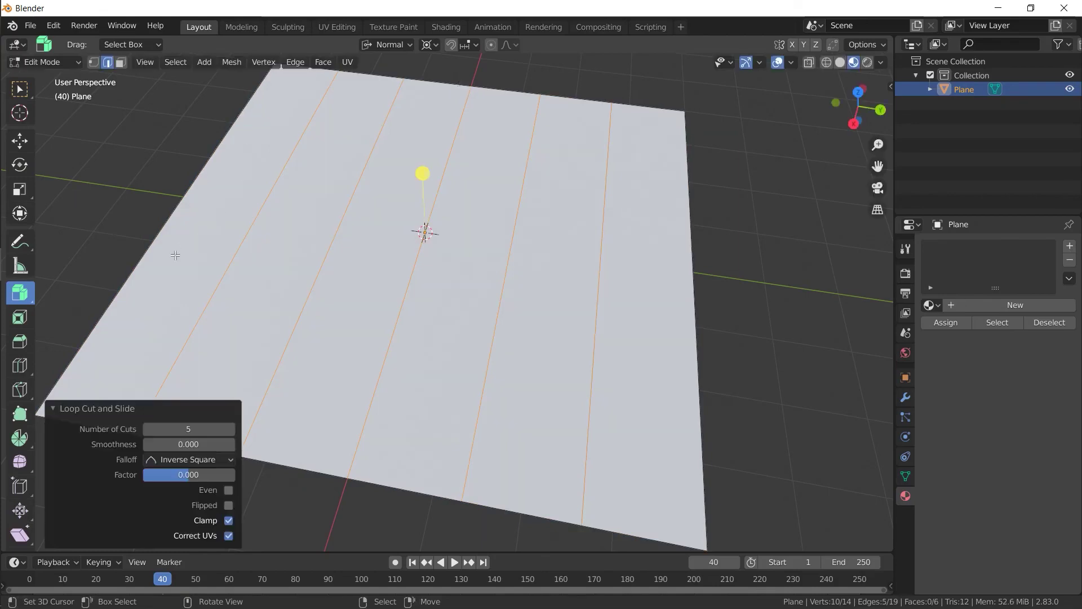
pyautogui.hotkey('ctrl', 'r')
pyautogui.scroll(1, 146, 250)
pyautogui.click(146, 250)
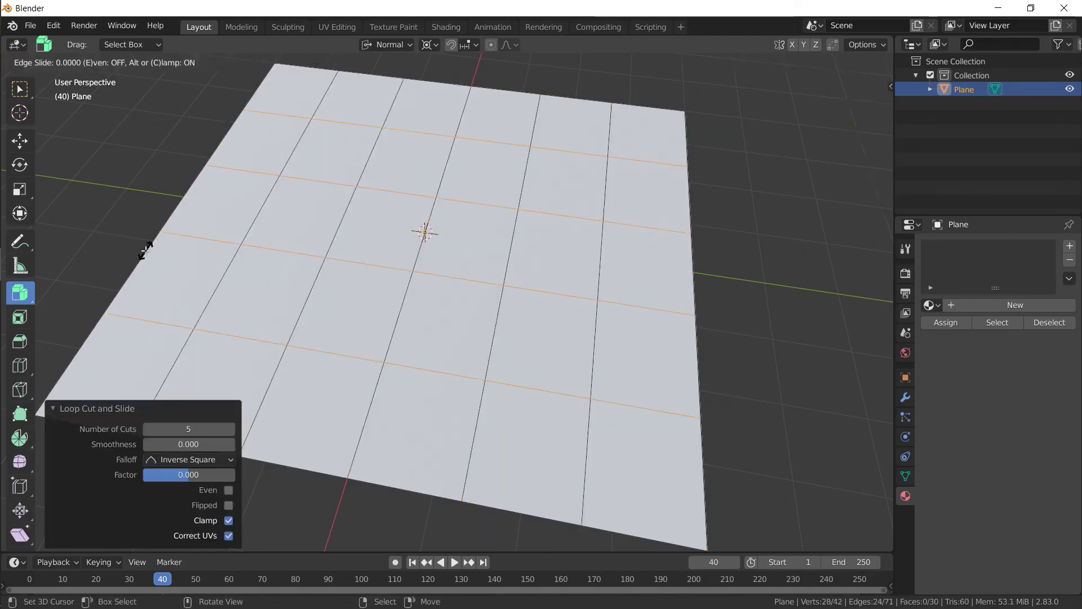
pyautogui.rightClick(146, 243)
# Step: Select the chain of grid edges that will form the cut seams
pyautogui.click(321, 86)
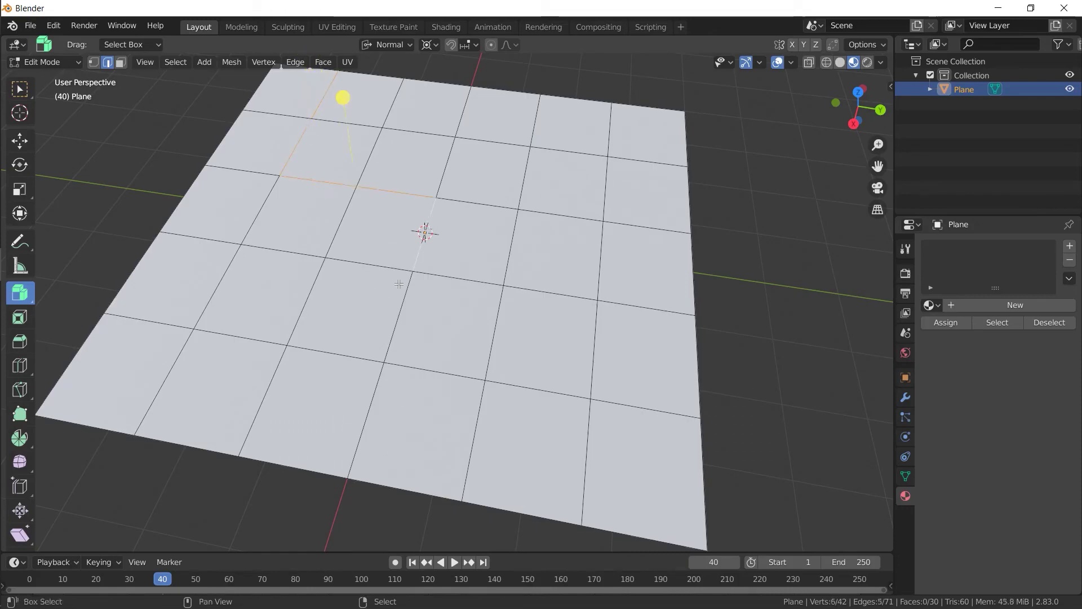
pyautogui.keyDown('shift'); pyautogui.click(191, 361); pyautogui.keyUp('shift')
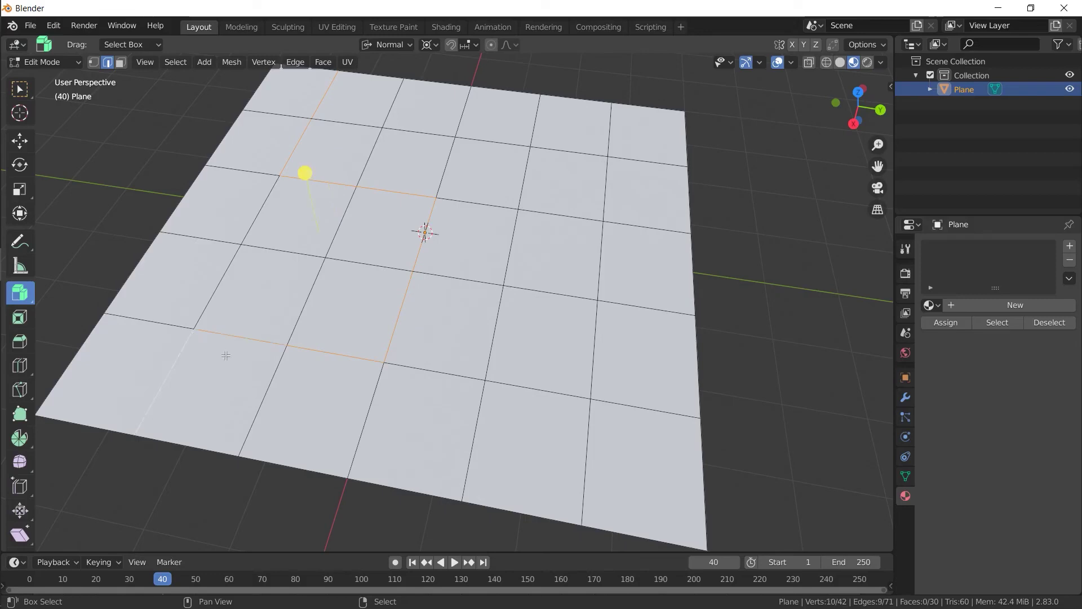
pyautogui.keyDown('shift'); pyautogui.click(467, 110); pyautogui.keyUp('shift')
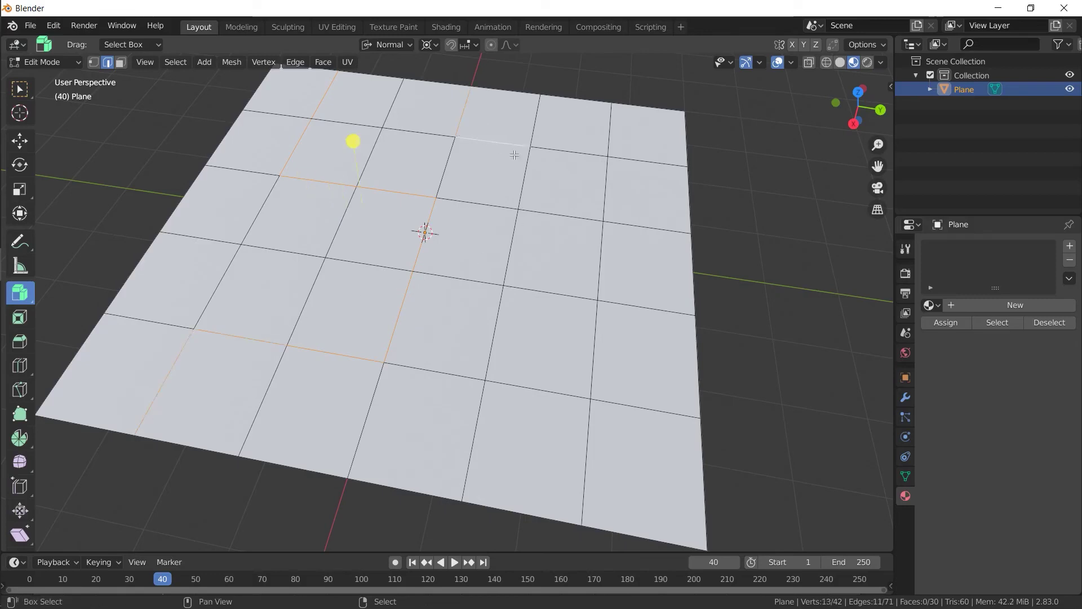
pyautogui.keyDown('shift'); pyautogui.click(559, 156); pyautogui.keyUp('shift')
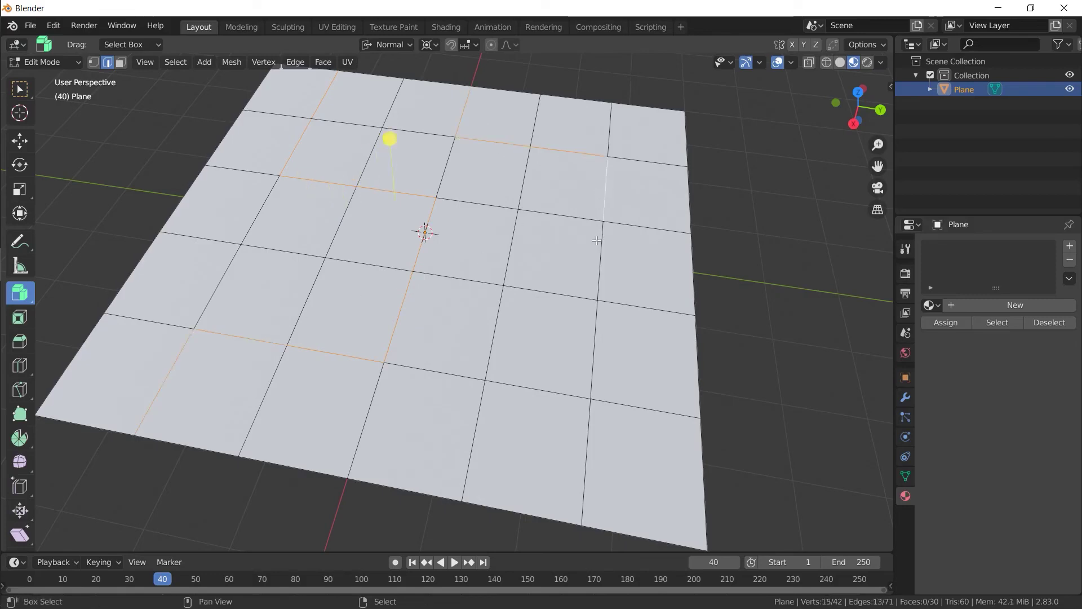
pyautogui.keyDown('shift'); pyautogui.click(562, 213); pyautogui.keyUp('shift')
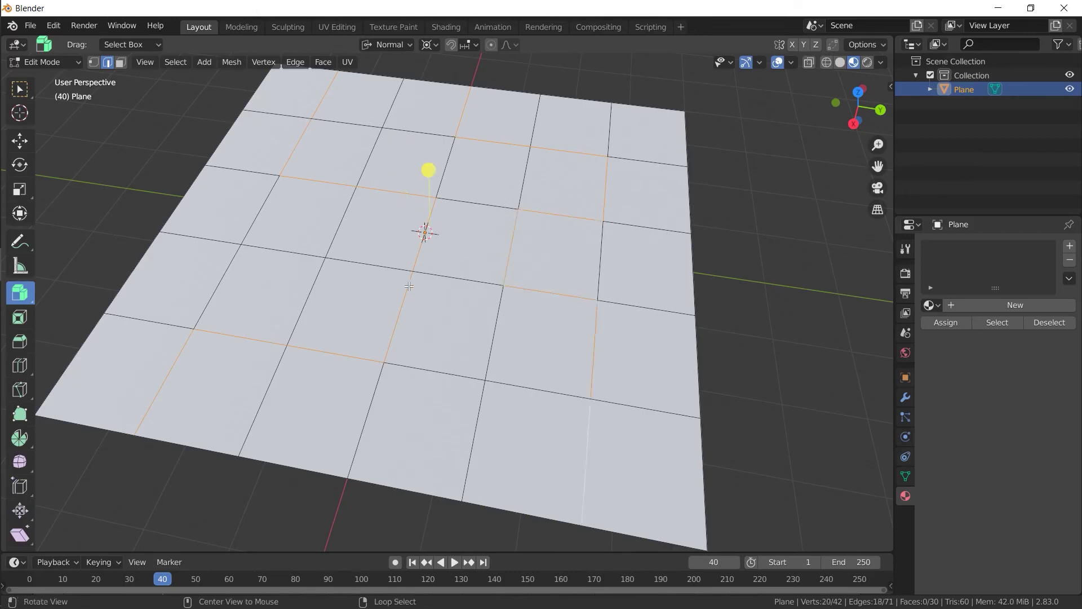
pyautogui.moveTo(559, 405)
pyautogui.mouseDown(button='middle')
pyautogui.moveTo(409, 276)
pyautogui.moveTo(386, 272)
pyautogui.mouseUp(button='middle')
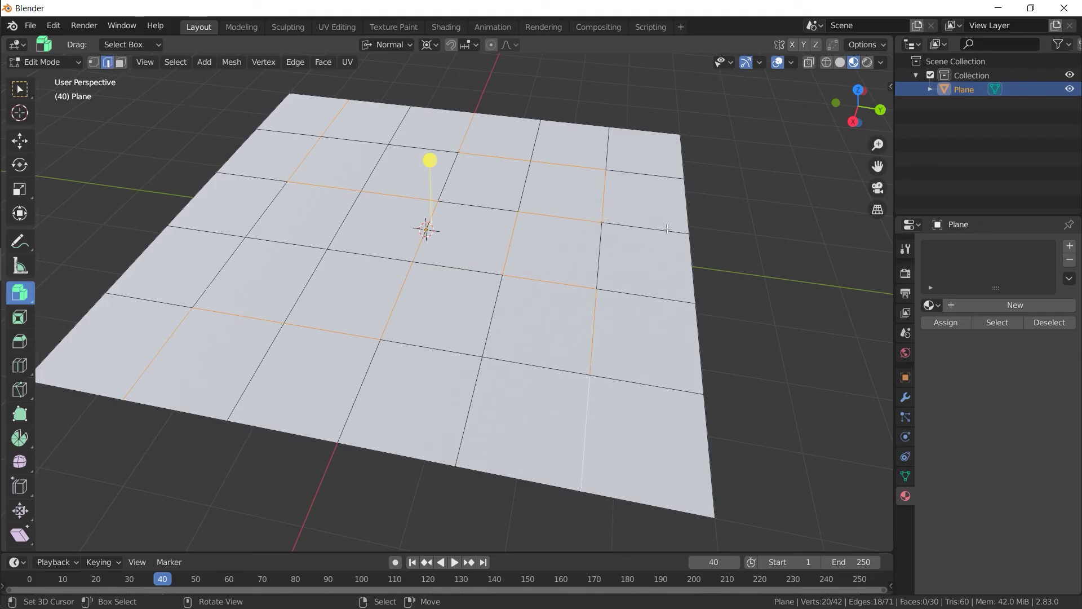
# Step: Bevel the seam edges into 0.00465 m single-segment strips and delete those faces to open gaps
pyautogui.hotkey('ctrl', 'b')
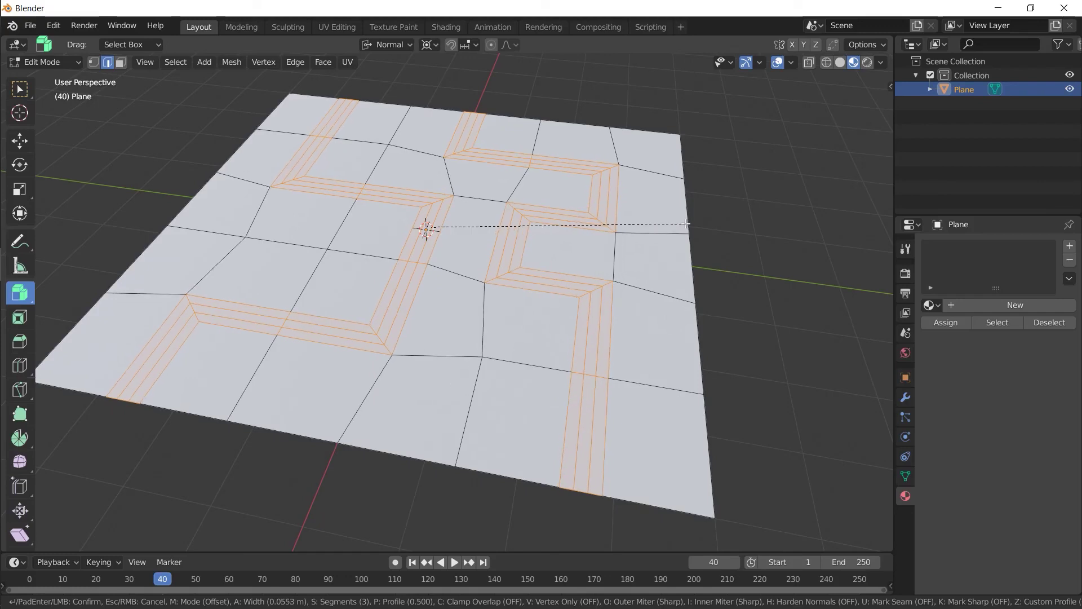
pyautogui.scroll(-2, 685, 223)
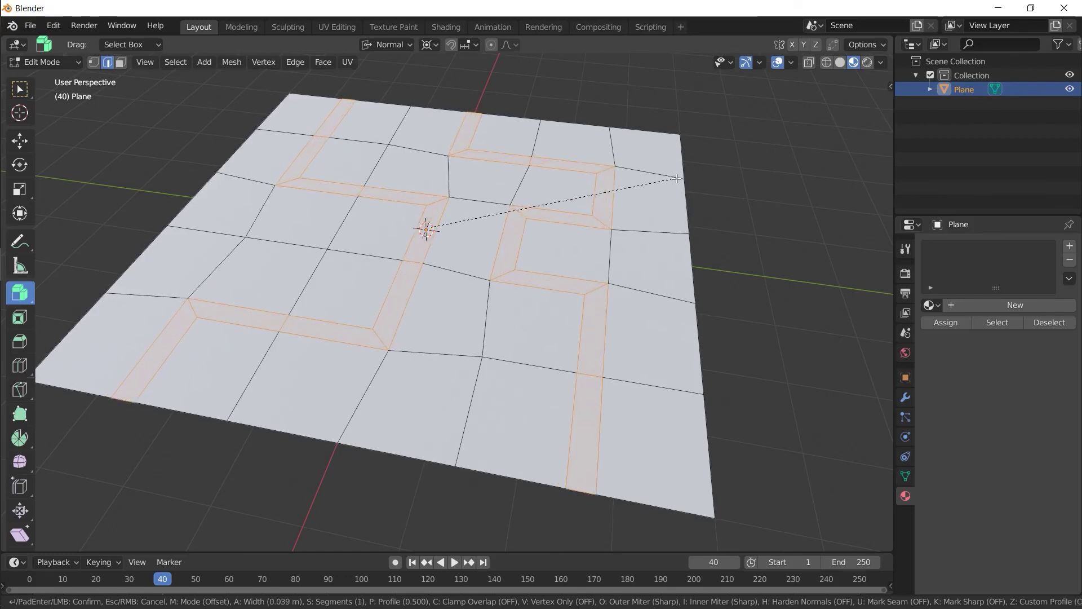
pyautogui.click(648, 193)
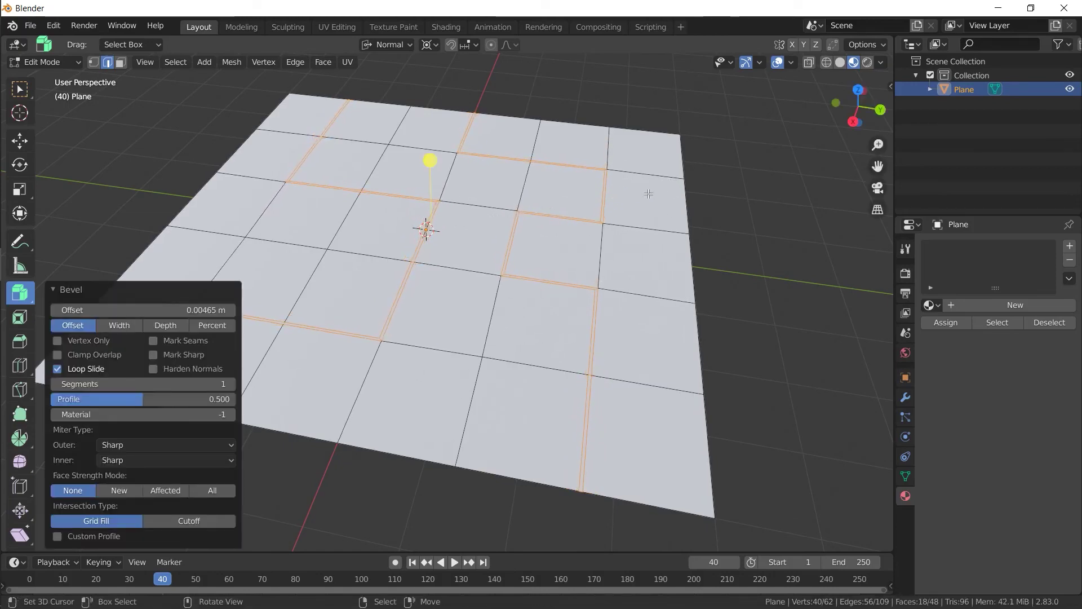
pyautogui.press('x')
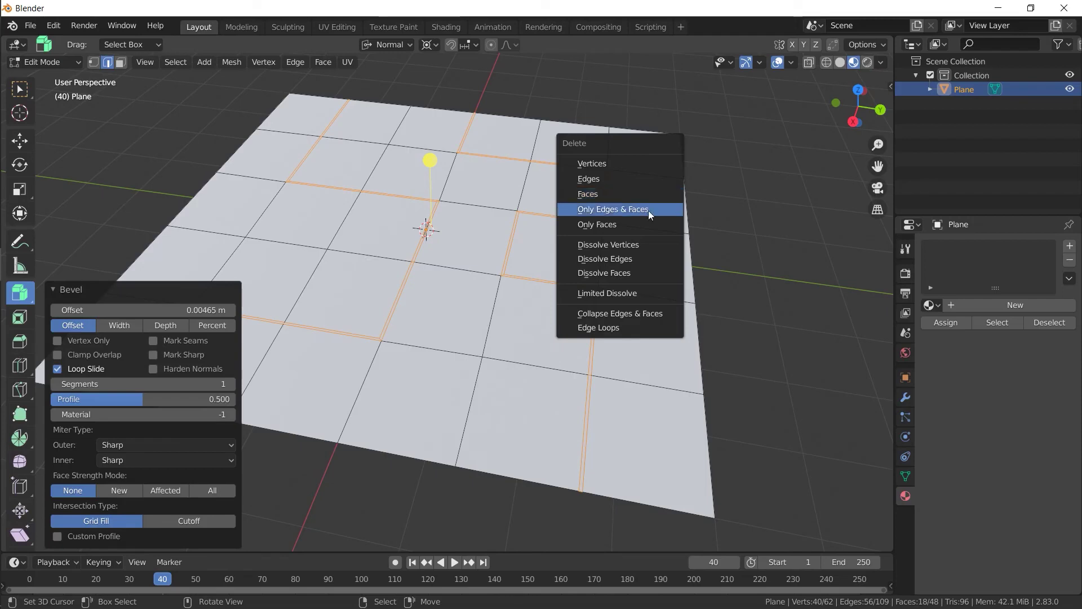
pyautogui.click(626, 192)
pyautogui.press('Tab')
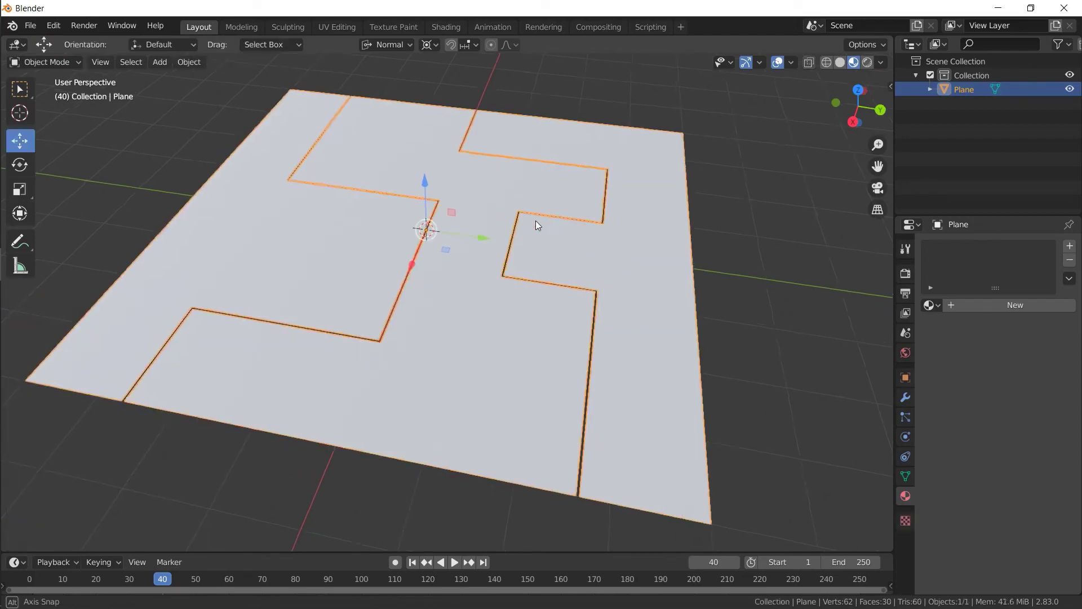
pyautogui.scroll(4, 535, 221)
# Step: Add a Solidify modifier to the seam-cut plane and inspect the cut edges
pyautogui.hotkey('alt', 'a')
pyautogui.scroll(-4, 534, 264)
pyautogui.moveTo(515, 208); pyautogui.dragTo(724, 241, button='middle')
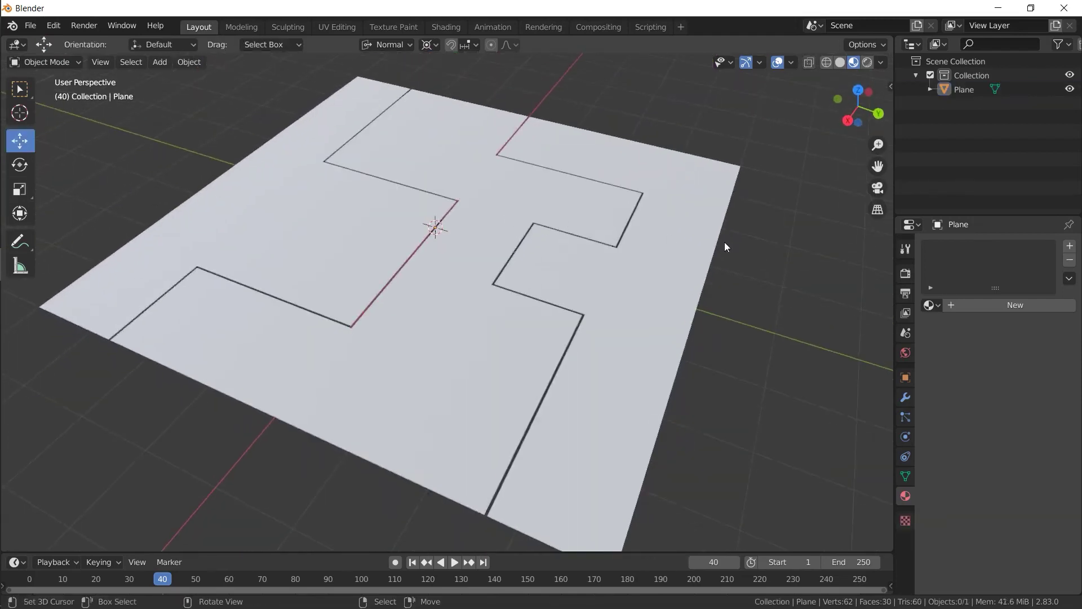
pyautogui.click(905, 396)
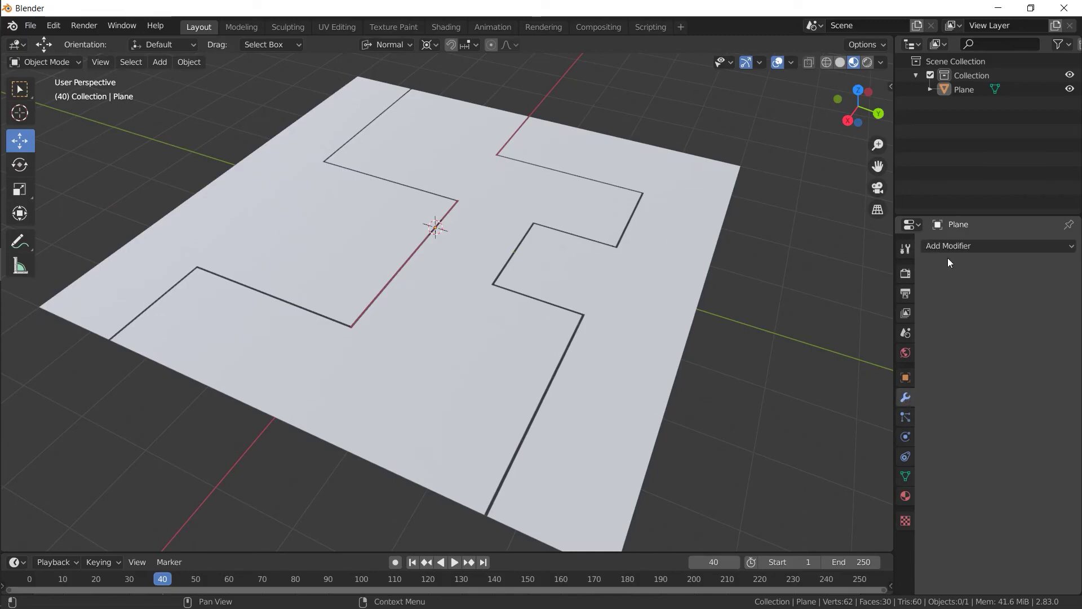
pyautogui.click(930, 246)
pyautogui.click(796, 460)
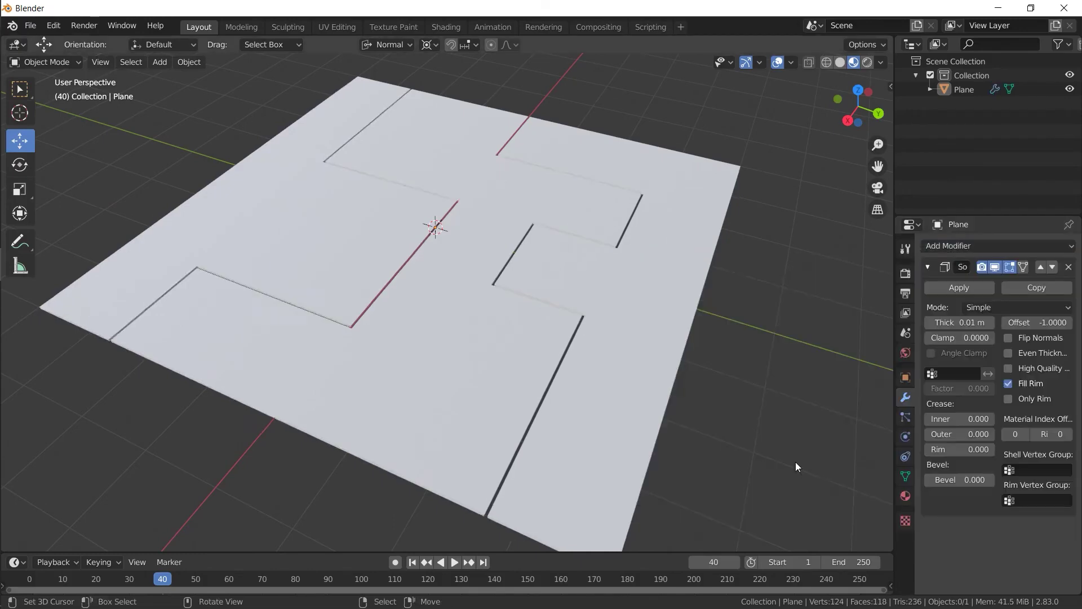
pyautogui.scroll(3, 528, 283)
pyautogui.scroll(3, 529, 283)
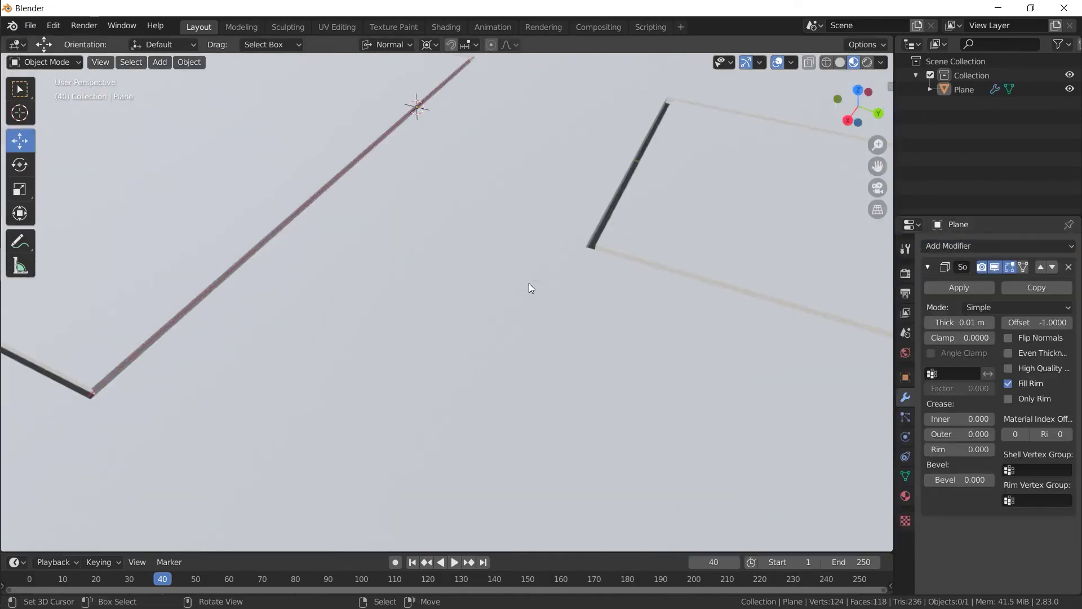
pyautogui.moveTo(655, 213)
pyautogui.mouseDown(button='middle')
pyautogui.moveTo(626, 203)
pyautogui.moveTo(611, 262)
pyautogui.moveTo(678, 126)
pyautogui.moveTo(597, 228)
pyautogui.moveTo(690, 190)
pyautogui.moveTo(432, 227)
pyautogui.moveTo(437, 292)
pyautogui.moveTo(472, 287)
pyautogui.moveTo(536, 208)
pyautogui.moveTo(553, 205)
pyautogui.moveTo(543, 202)
pyautogui.moveTo(541, 225)
pyautogui.moveTo(613, 228)
pyautogui.moveTo(544, 231)
pyautogui.moveTo(509, 261)
pyautogui.moveTo(846, 260)
pyautogui.mouseUp(button='middle')
pyautogui.press('Tab')
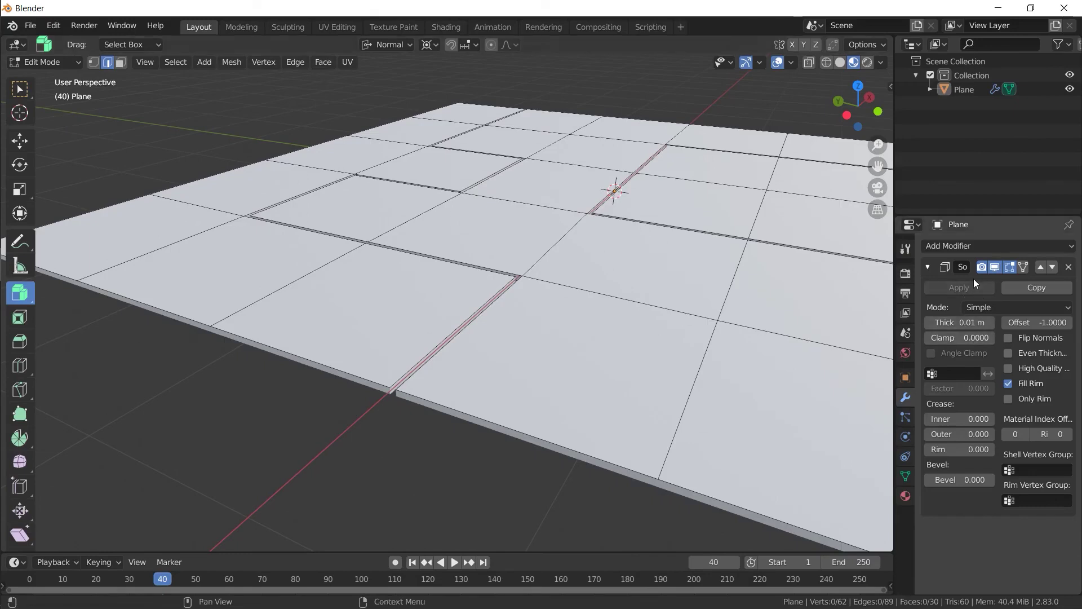
pyautogui.moveTo(698, 258); pyautogui.dragTo(640, 277, button='middle')
pyautogui.press('Tab')
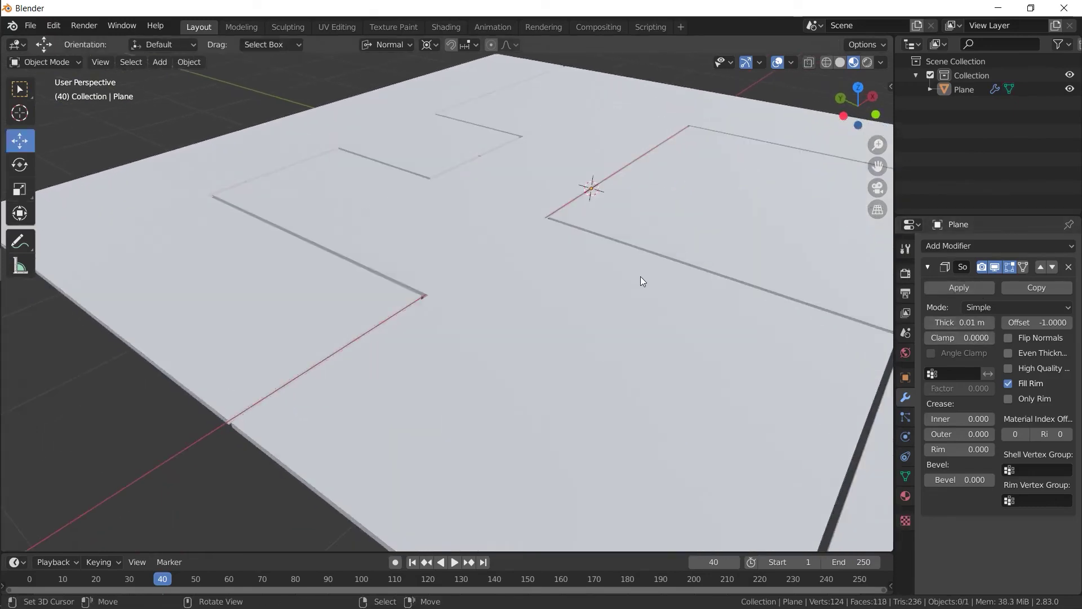
# Step: Adjust the Solidify thickness, trying 0.63 m and 0.03 m before settling at 0.054 m
pyautogui.moveTo(960, 322); pyautogui.dragTo(992, 322)
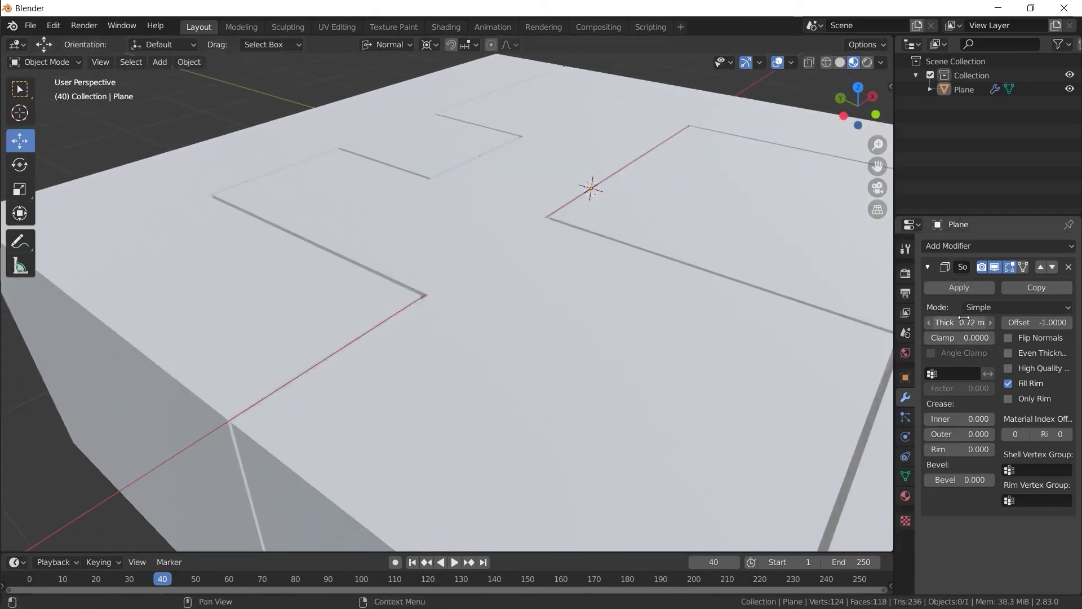
pyautogui.moveTo(704, 319); pyautogui.dragTo(647, 317, button='middle')
pyautogui.scroll(-2, 607, 273)
pyautogui.scroll(-3, 607, 273)
pyautogui.scroll(-2, 589, 220)
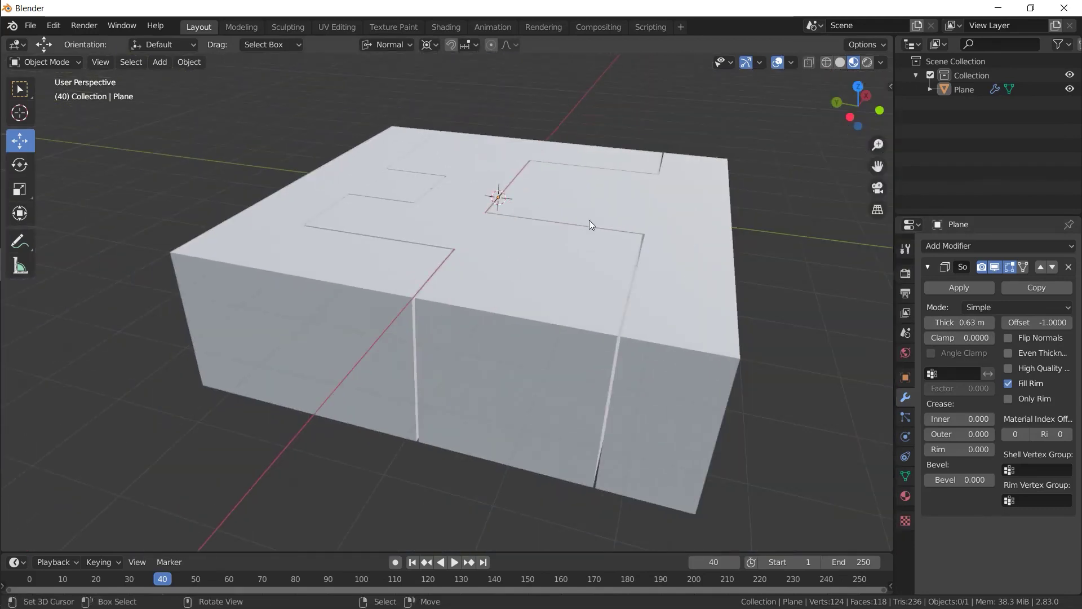
pyautogui.moveTo(960, 322); pyautogui.dragTo(922, 329)
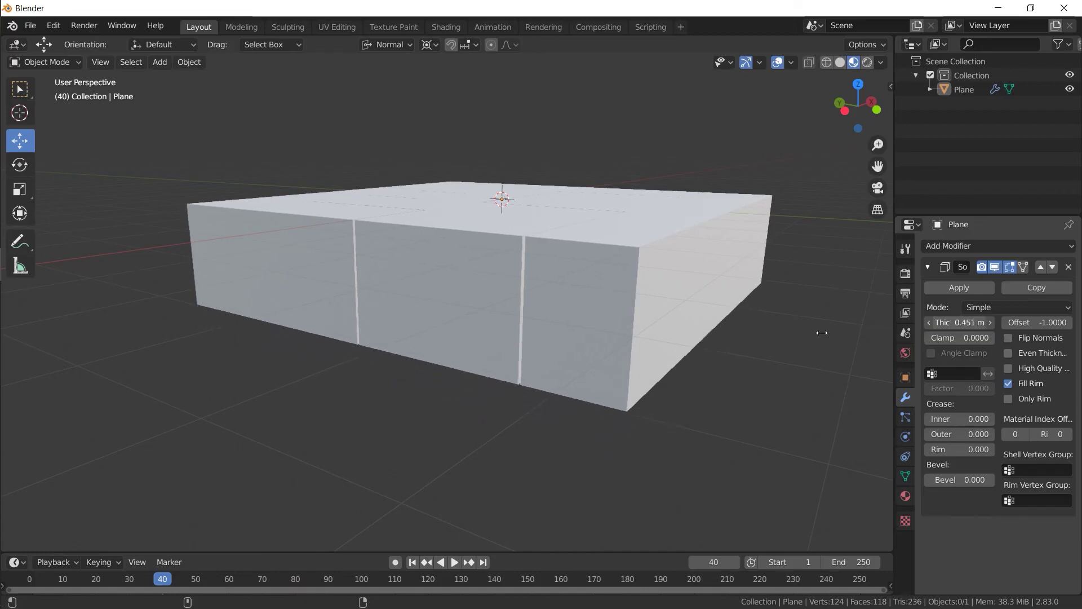
pyautogui.moveTo(923, 329); pyautogui.dragTo(610, 329)
pyautogui.scroll(5, 708, 323)
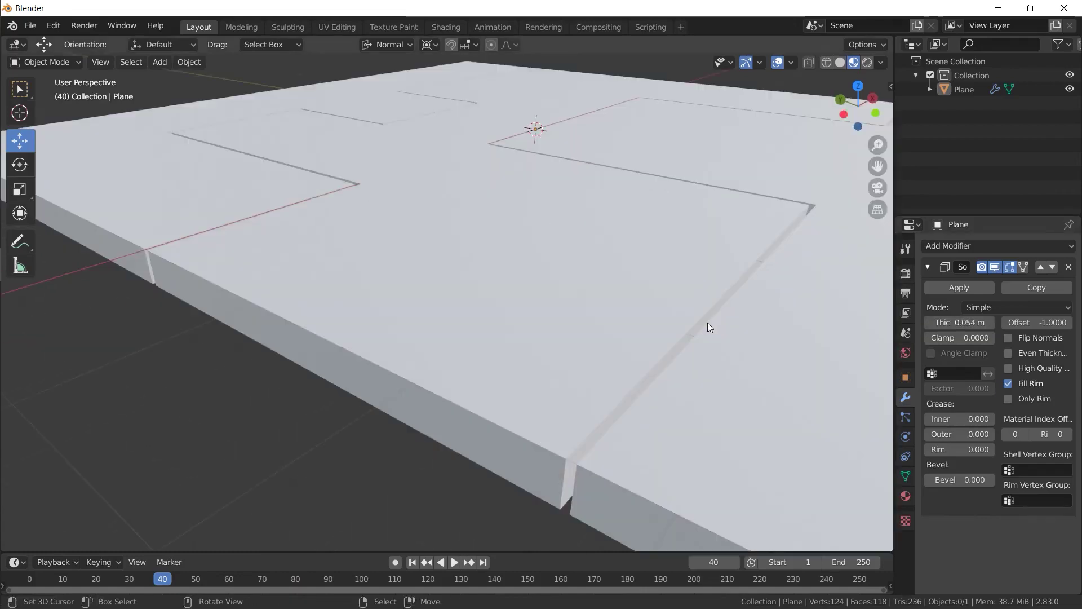
pyautogui.moveTo(707, 322)
pyautogui.mouseDown(button='middle')
pyautogui.moveTo(707, 331)
pyautogui.moveTo(704, 316)
pyautogui.mouseUp(button='middle')
# Step: Add a Bevel modifier with a 0.003 m offset, collapsing the Solidify panel
pyautogui.click(950, 245)
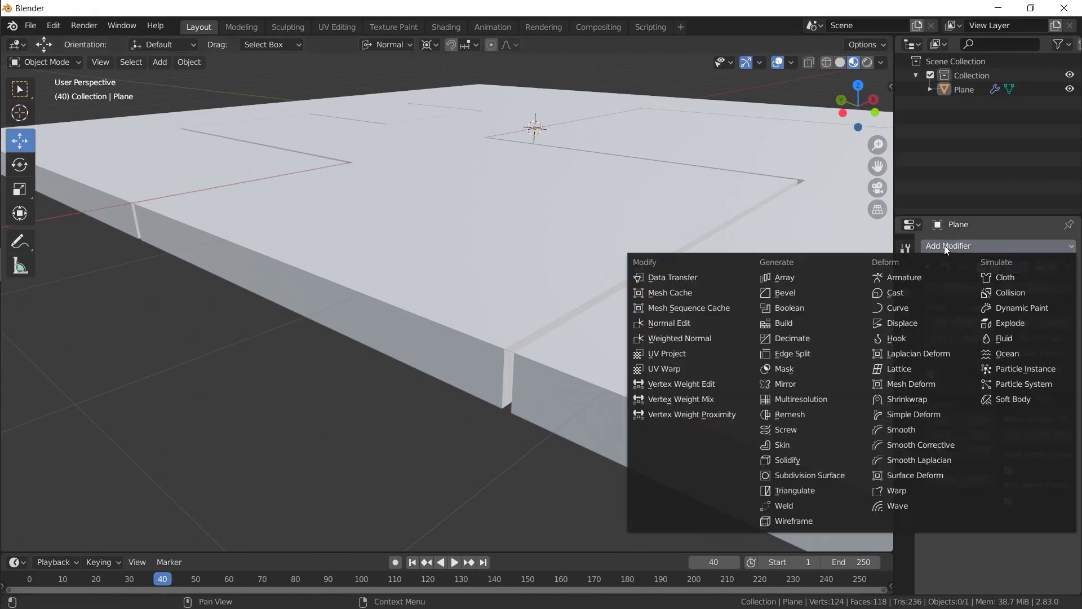
pyautogui.click(788, 291)
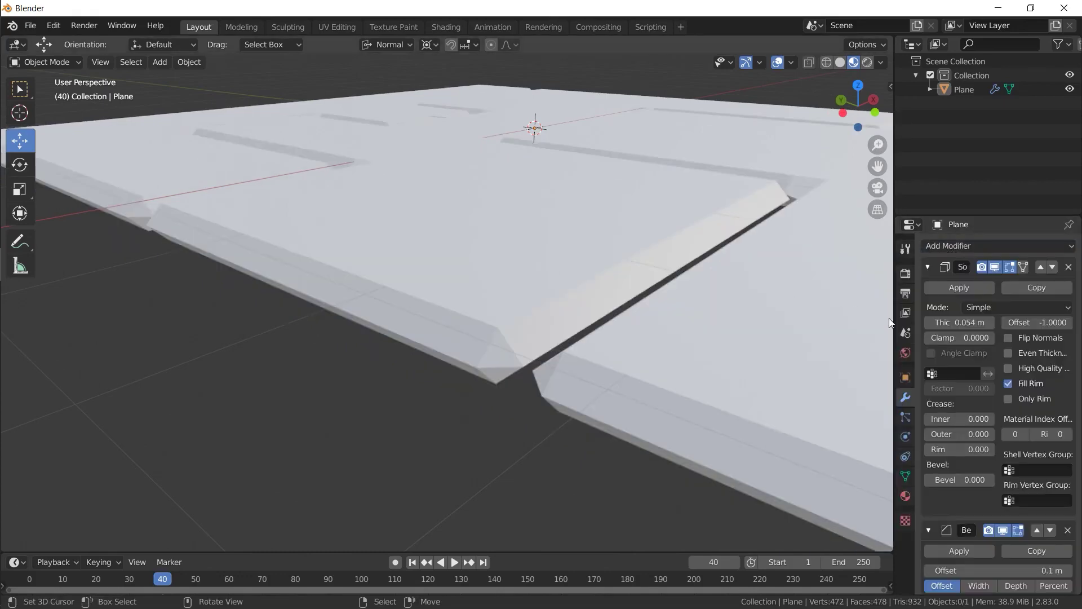
pyautogui.click(927, 266)
pyautogui.click(978, 331)
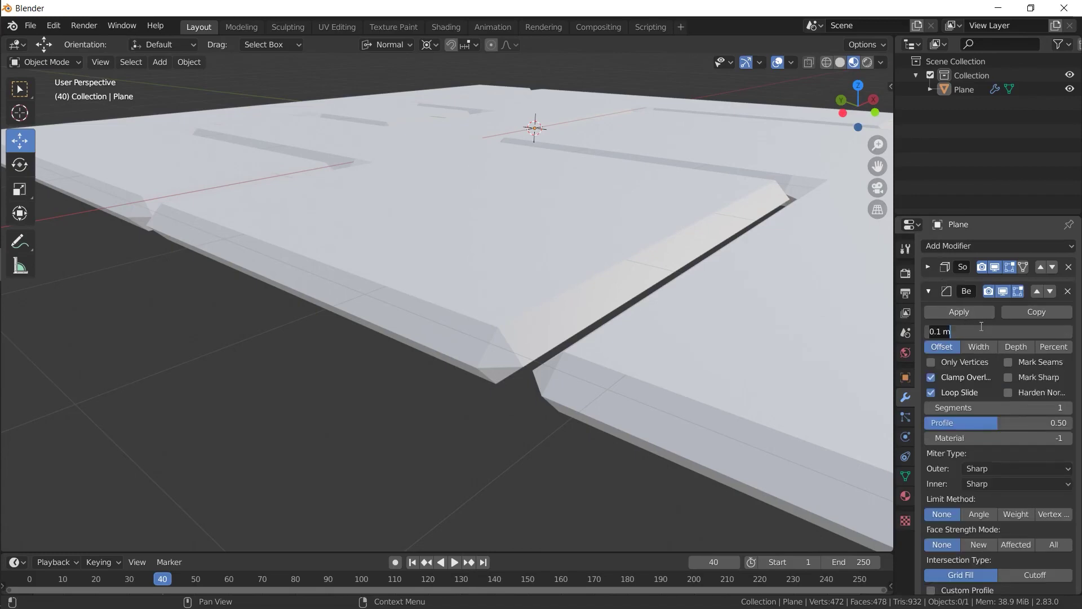
pyautogui.write('0.003')
pyautogui.press('Return')
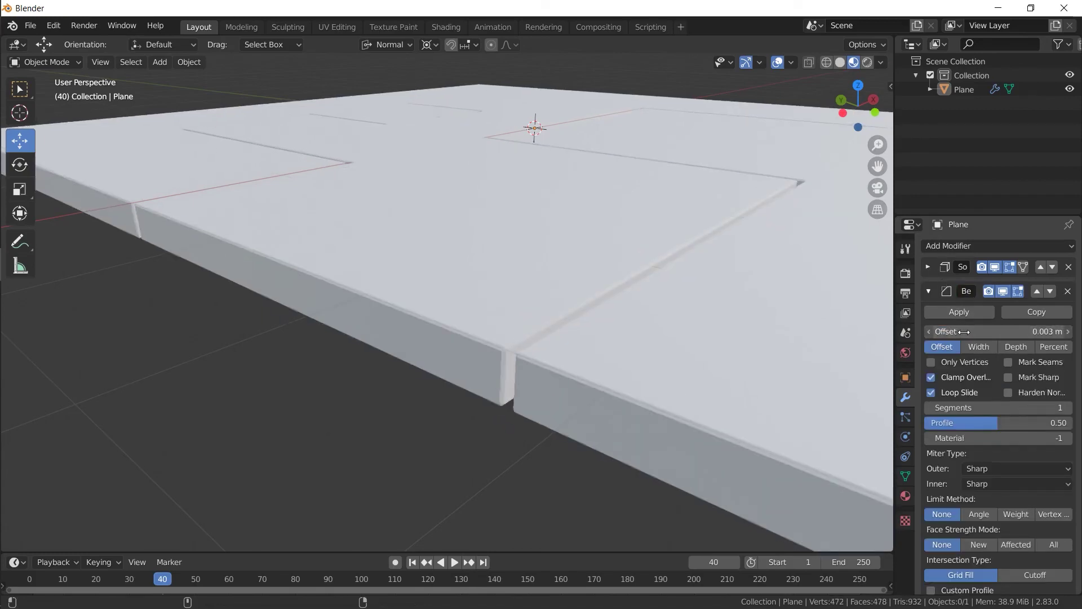
pyautogui.moveTo(963, 331)
pyautogui.mouseDown()
pyautogui.moveTo(975, 331)
pyautogui.moveTo(966, 331)
pyautogui.mouseUp()
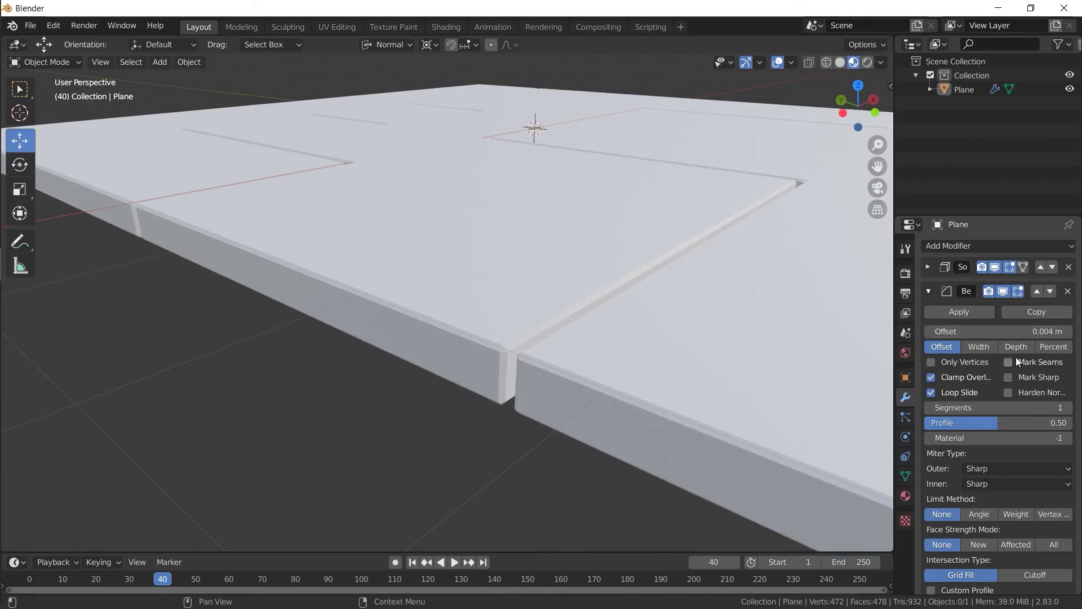
# Step: Raise the bevel to 4 segments and settle its offset at 0.004 m
pyautogui.click(1067, 408)
pyautogui.moveTo(548, 297); pyautogui.dragTo(577, 300, button='middle')
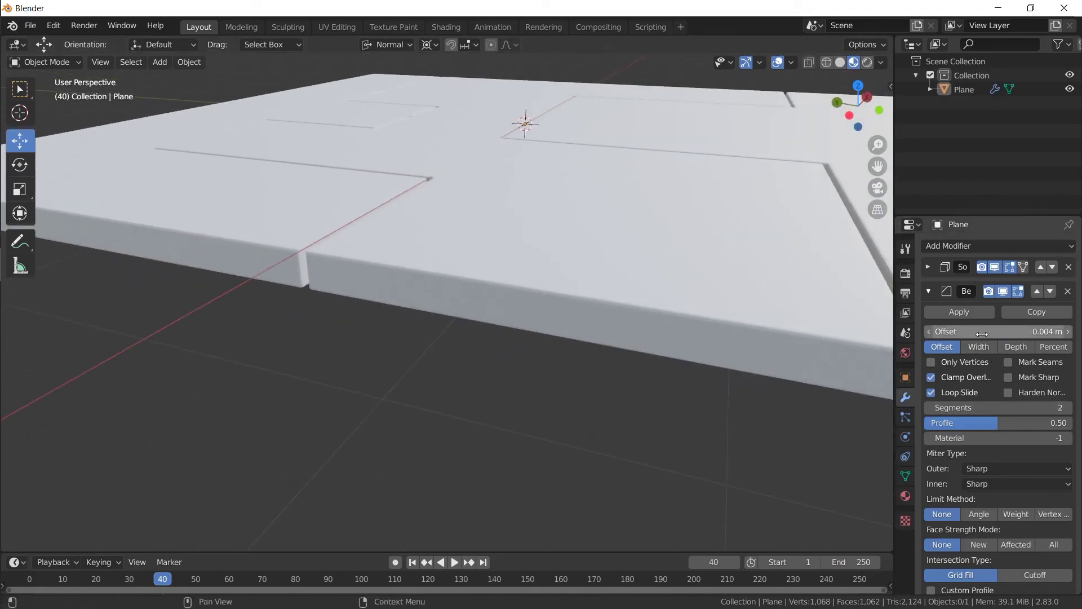
pyautogui.moveTo(983, 332); pyautogui.dragTo(991, 333)
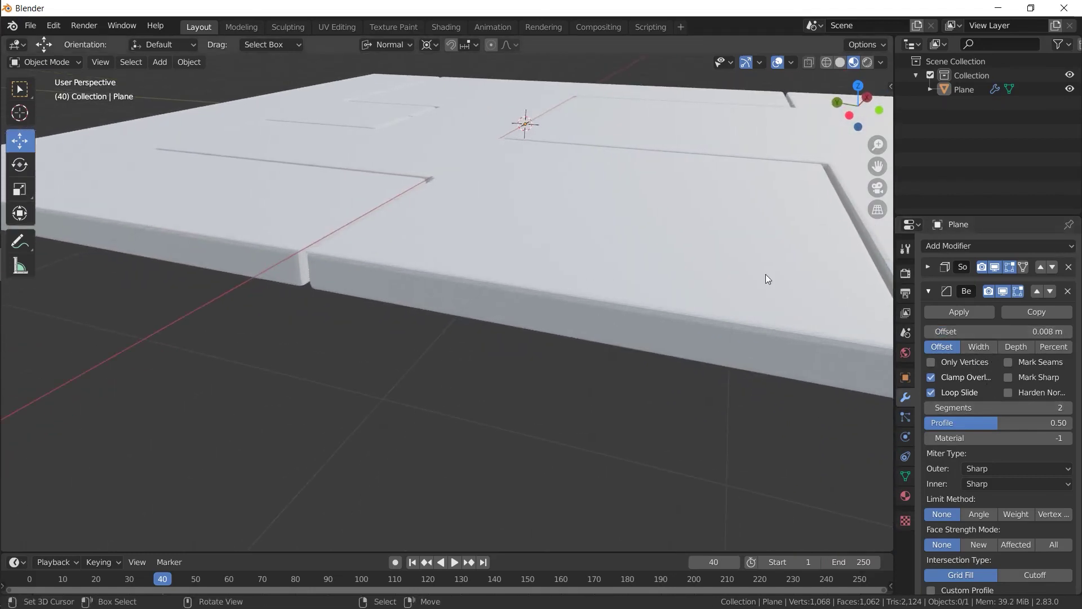
pyautogui.scroll(3, 734, 279)
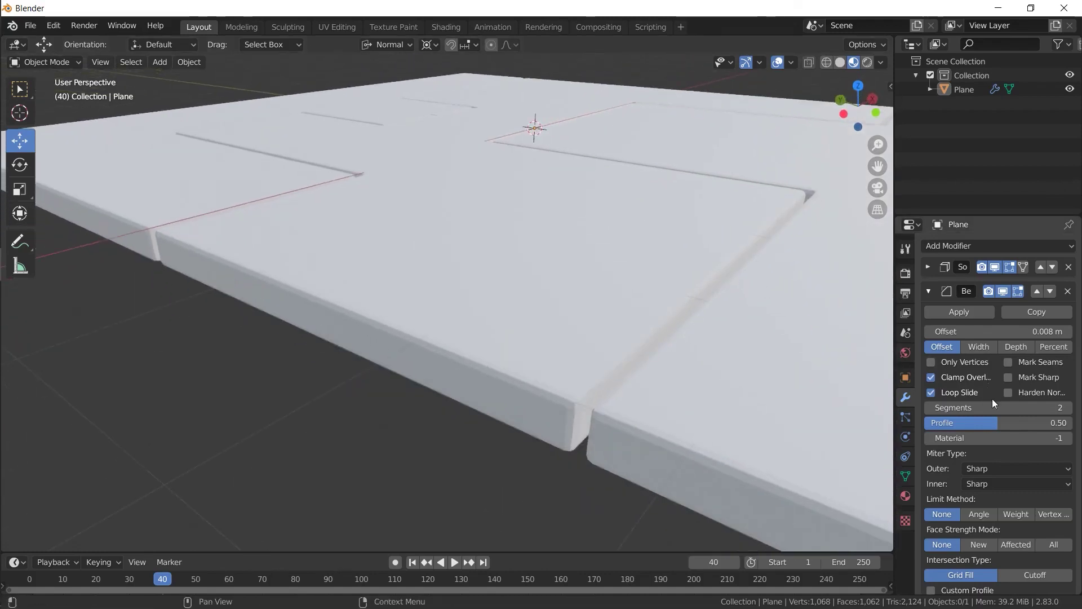
pyautogui.moveTo(1009, 408); pyautogui.dragTo(1062, 406)
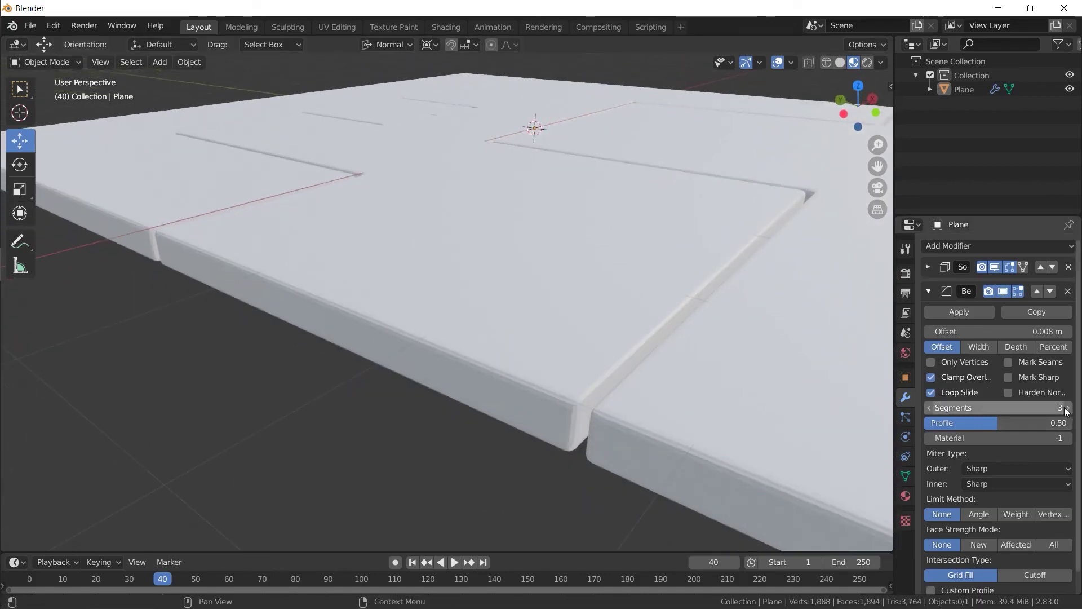
pyautogui.moveTo(645, 318)
pyautogui.mouseDown(button='middle')
pyautogui.moveTo(596, 360)
pyautogui.moveTo(594, 388)
pyautogui.moveTo(701, 352)
pyautogui.moveTo(670, 336)
pyautogui.moveTo(672, 320)
pyautogui.moveTo(657, 325)
pyautogui.moveTo(727, 310)
pyautogui.moveTo(715, 304)
pyautogui.mouseUp(button='middle')
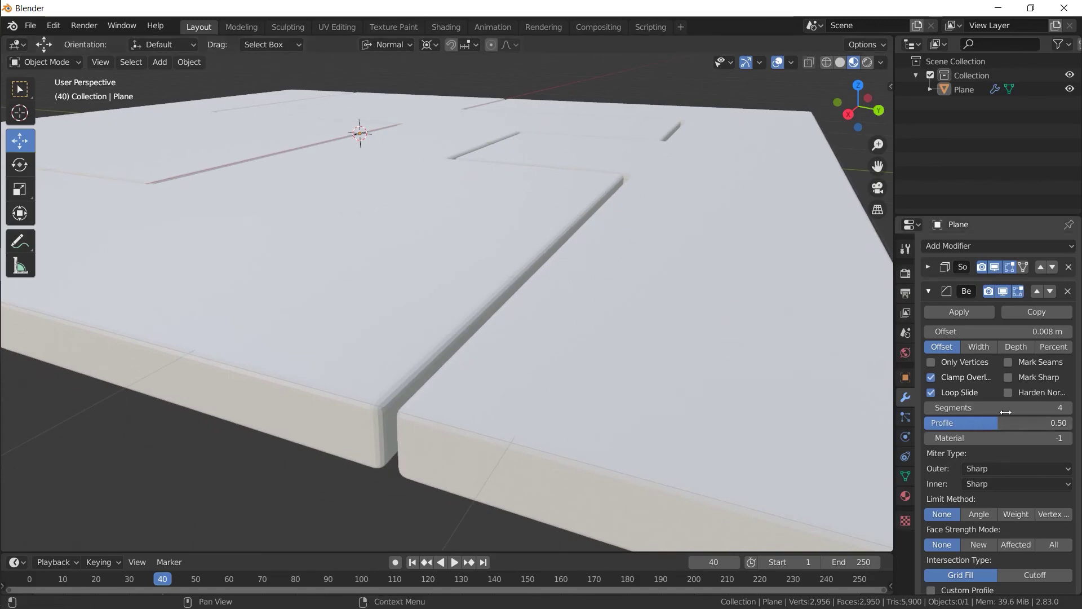
pyautogui.moveTo(998, 333); pyautogui.dragTo(969, 333)
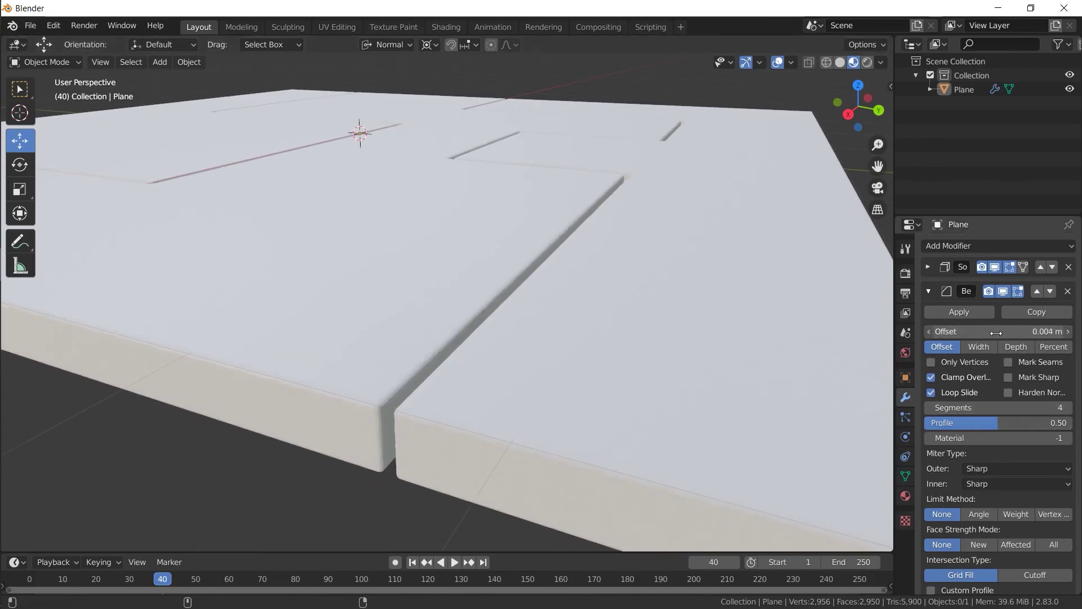
pyautogui.moveTo(594, 292)
pyautogui.mouseDown(button='middle')
pyautogui.moveTo(578, 292)
pyautogui.moveTo(630, 289)
pyautogui.moveTo(597, 368)
pyautogui.mouseUp(button='middle')
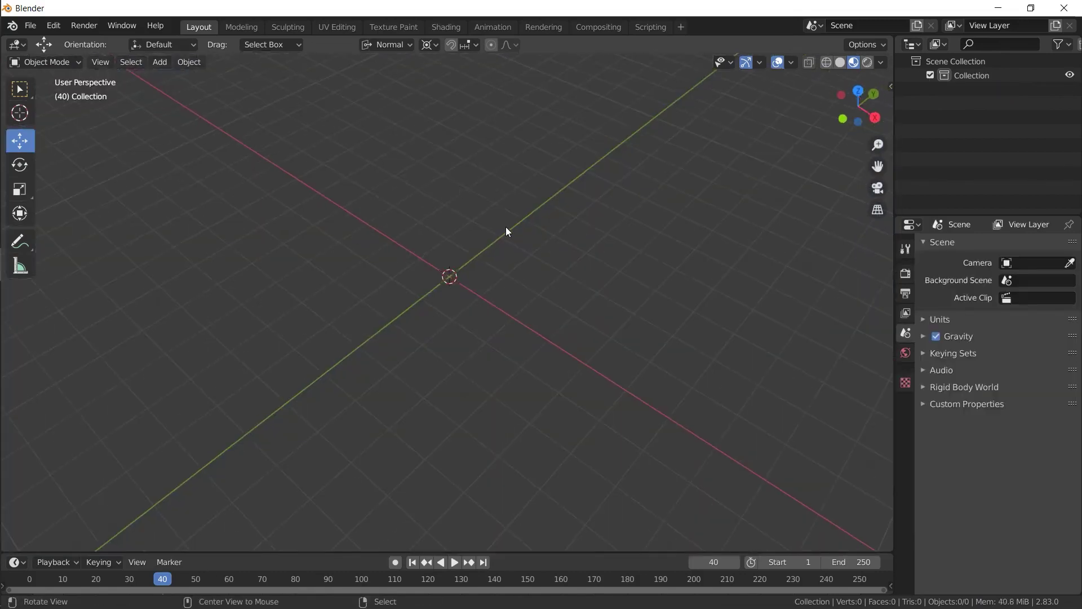
# Step: Look over the now-empty scene and bring up the Add object menu
pyautogui.moveTo(506, 231)
pyautogui.mouseDown(button='middle')
pyautogui.moveTo(509, 207)
pyautogui.moveTo(505, 252)
pyautogui.mouseUp(button='middle')
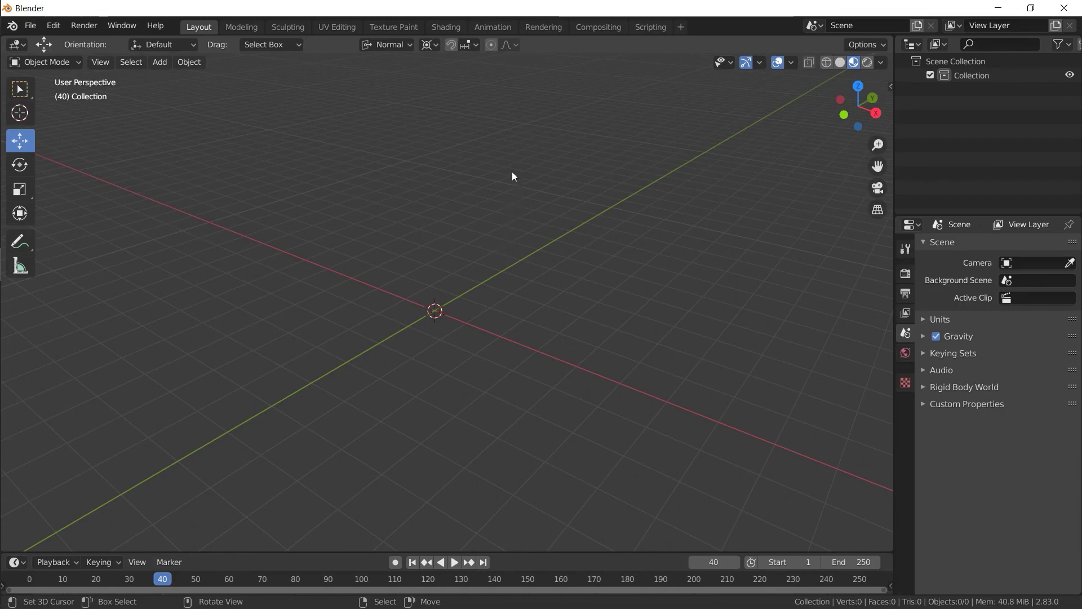
pyautogui.moveTo(512, 172); pyautogui.dragTo(451, 232, button='middle')
pyautogui.hotkey('shift', 'a')
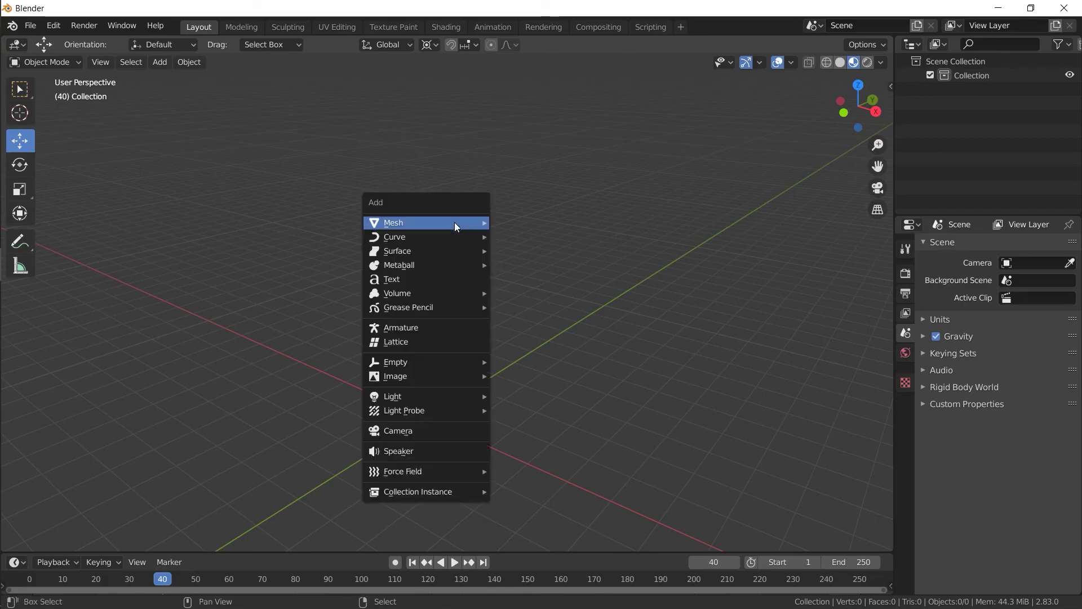
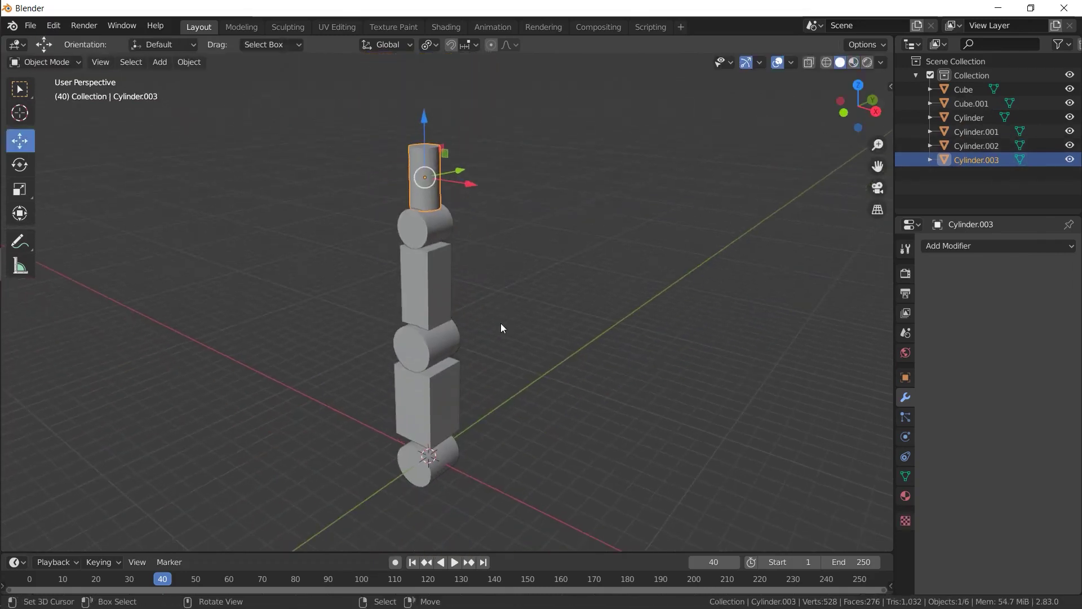
# Step: Parent the top cylinder to the cylinder beneath it, keeping its transform
pyautogui.moveTo(497, 350)
pyautogui.mouseDown(button='middle')
pyautogui.moveTo(549, 323)
pyautogui.moveTo(493, 313)
pyautogui.moveTo(413, 110)
pyautogui.mouseUp(button='middle')
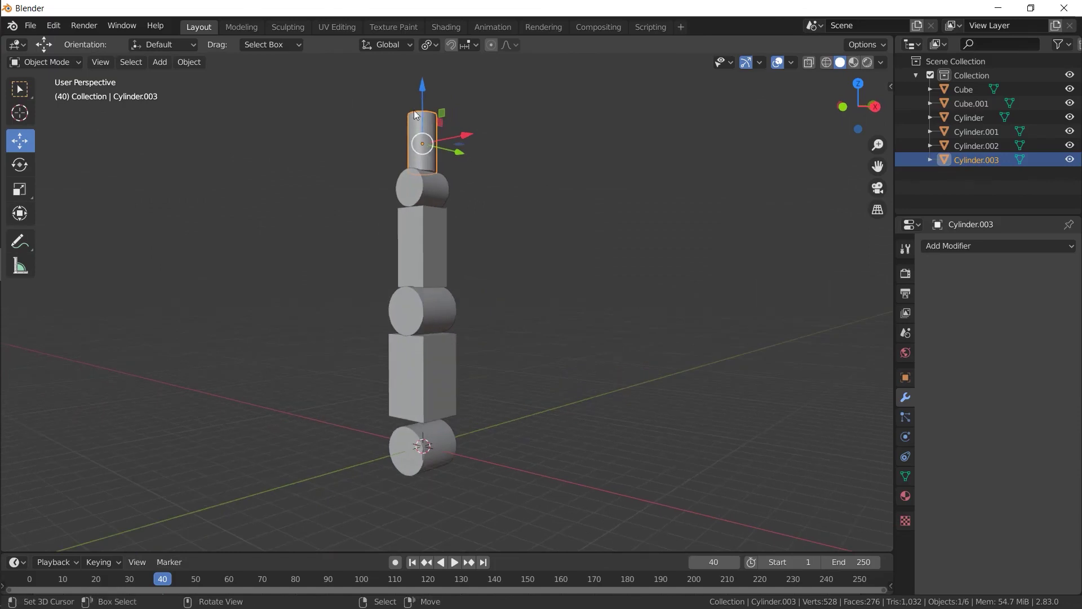
pyautogui.click(432, 387)
pyautogui.moveTo(433, 388)
pyautogui.mouseDown(button='middle')
pyautogui.moveTo(478, 381)
pyautogui.moveTo(411, 420)
pyautogui.moveTo(458, 428)
pyautogui.moveTo(524, 414)
pyautogui.moveTo(423, 401)
pyautogui.moveTo(433, 400)
pyautogui.moveTo(433, 377)
pyautogui.moveTo(450, 394)
pyautogui.mouseUp(button='middle')
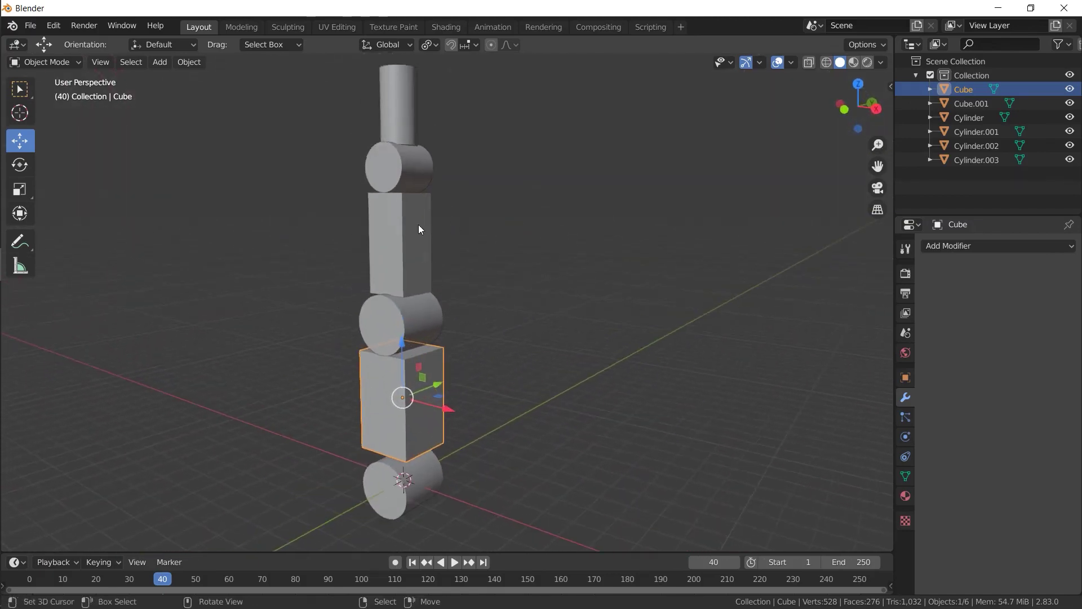
pyautogui.click(404, 101)
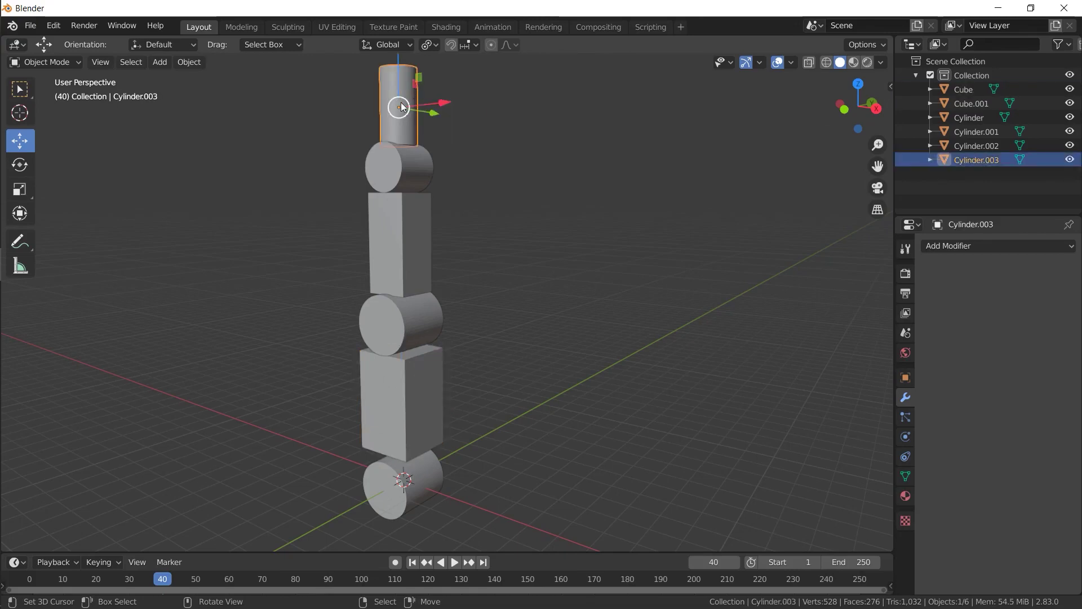
pyautogui.keyDown('shift'); pyautogui.click(416, 168); pyautogui.keyUp('shift')
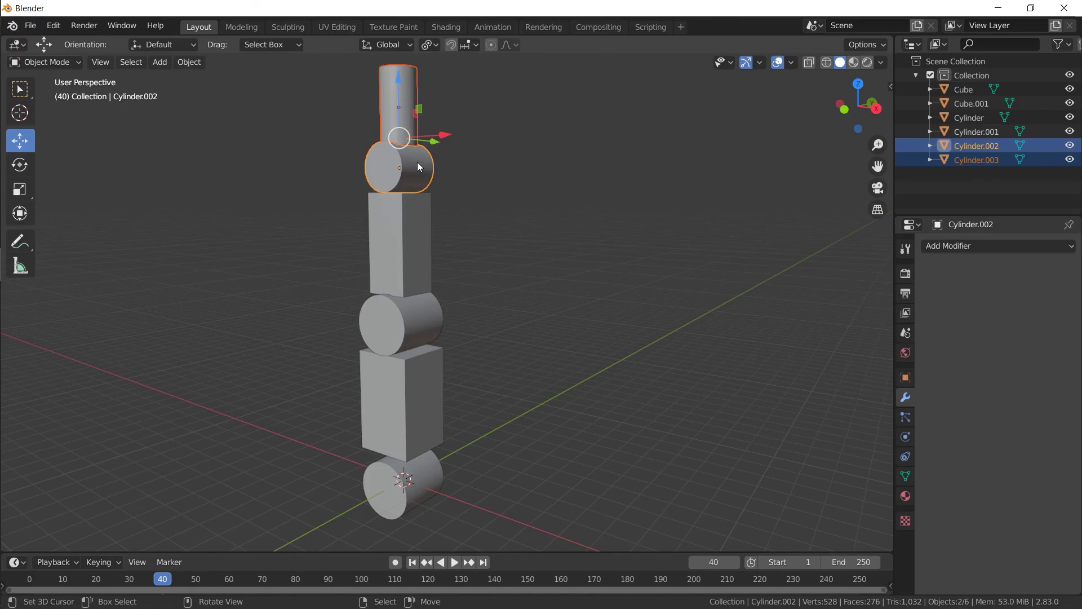
pyautogui.hotkey('ctrl', 'p')
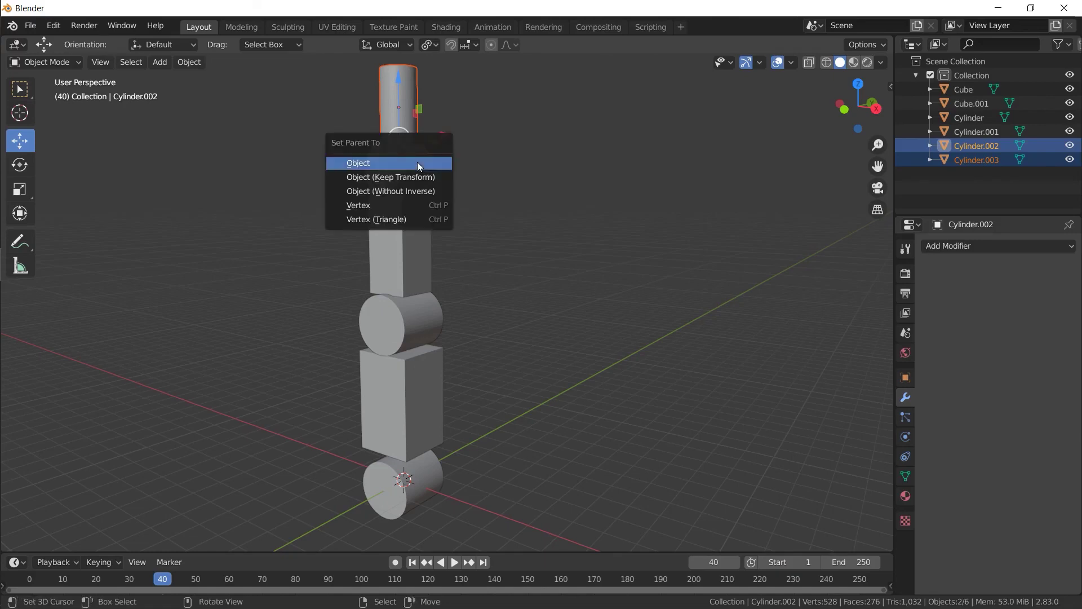
pyautogui.click(418, 177)
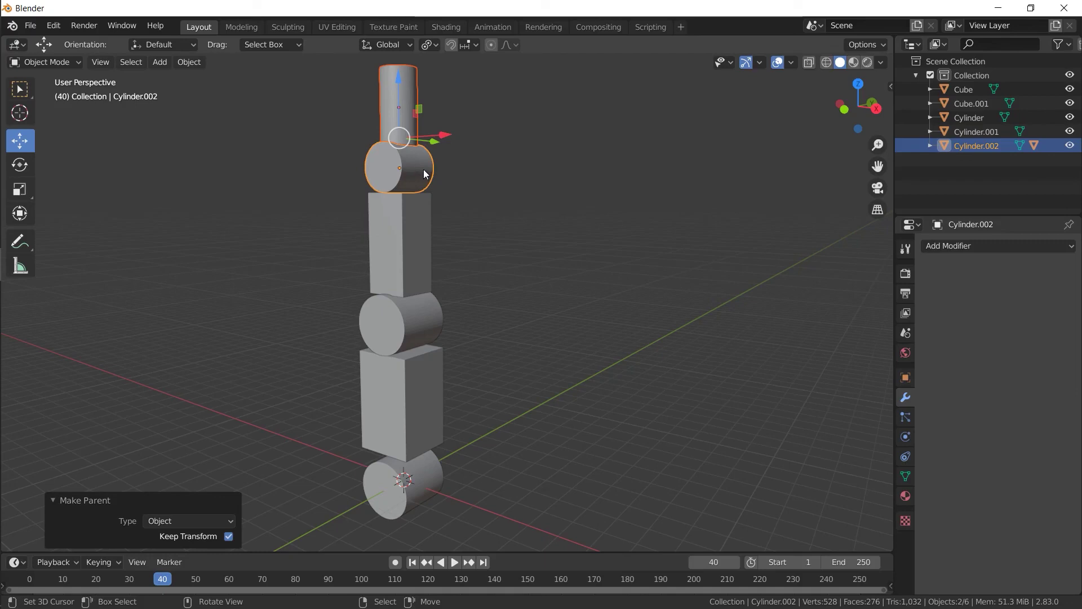
# Step: Parent the upper cylinder to the upper box, and the upper box to the middle cylinder
pyautogui.click(426, 174)
pyautogui.keyDown('shift'); pyautogui.click(414, 225); pyautogui.keyUp('shift')
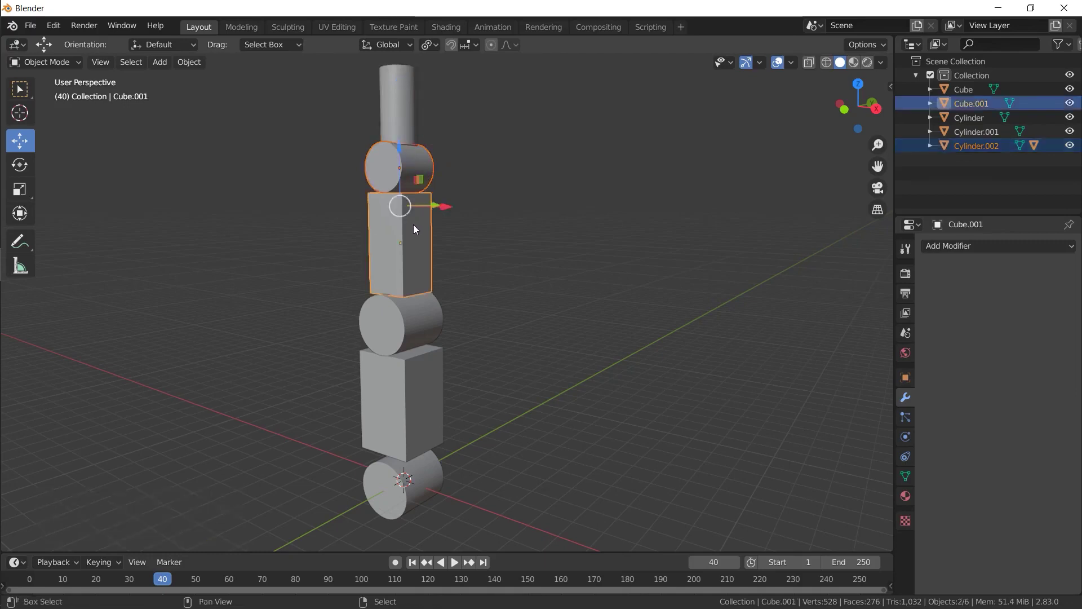
pyautogui.hotkey('ctrl', 'p')
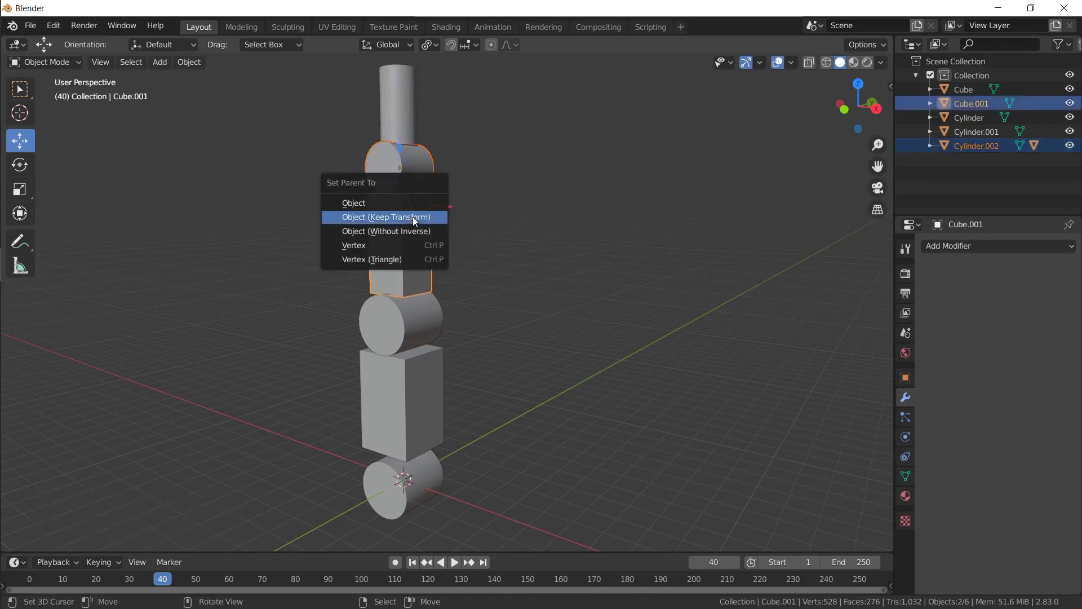
pyautogui.click(414, 221)
pyautogui.click(426, 279)
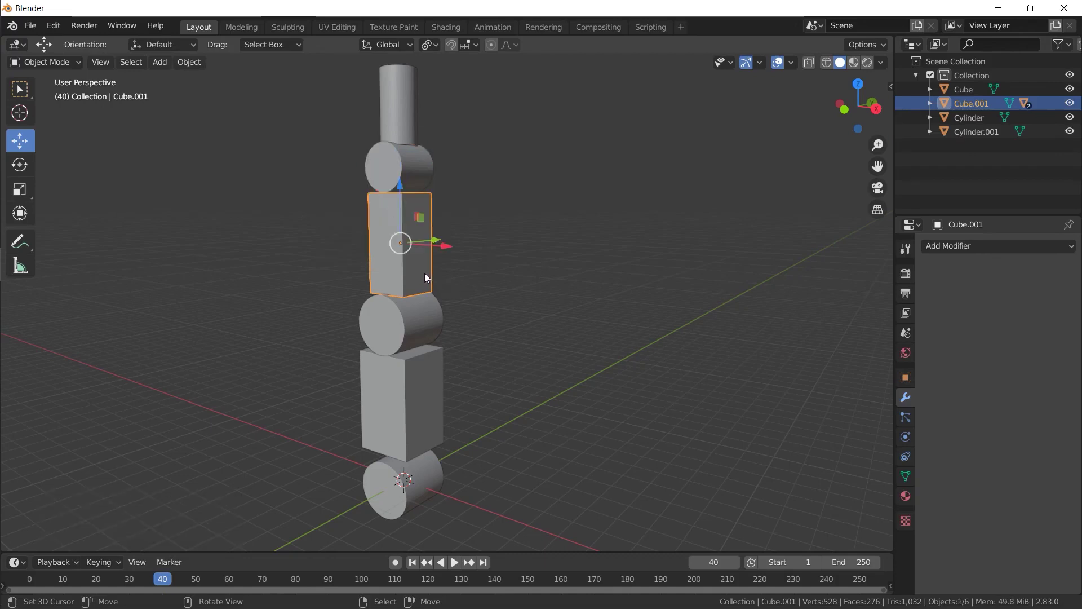
pyautogui.keyDown('shift'); pyautogui.click(422, 319); pyautogui.keyUp('shift')
pyautogui.hotkey('ctrl', 'p')
pyautogui.click(417, 303)
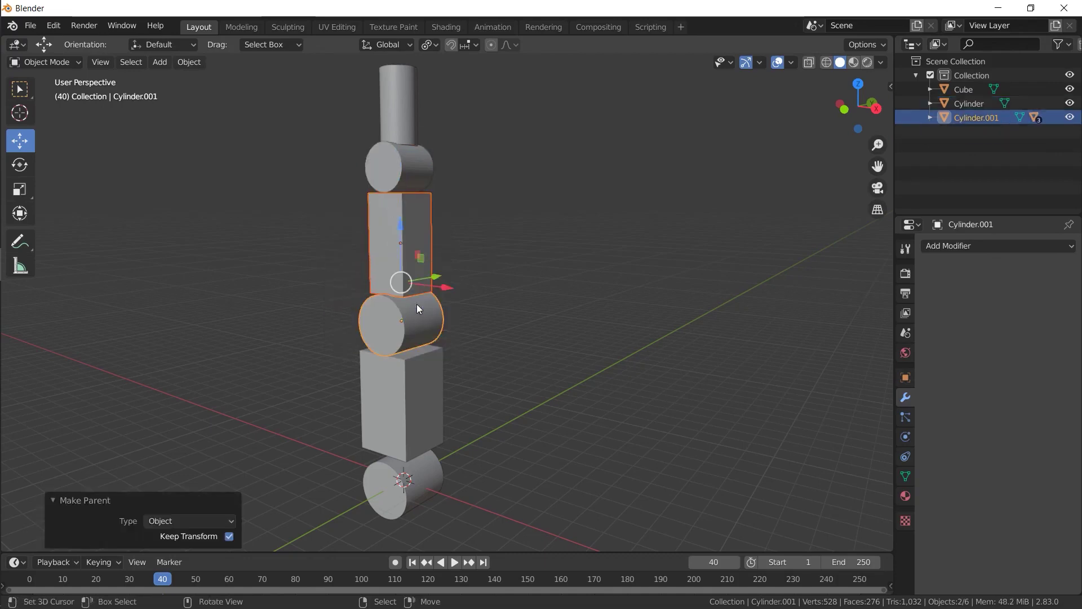
# Step: Parent the middle cylinder to the lower box, and the lower box to the bottom cylinder
pyautogui.click(371, 315)
pyautogui.keyDown('shift'); pyautogui.click(370, 380); pyautogui.keyUp('shift')
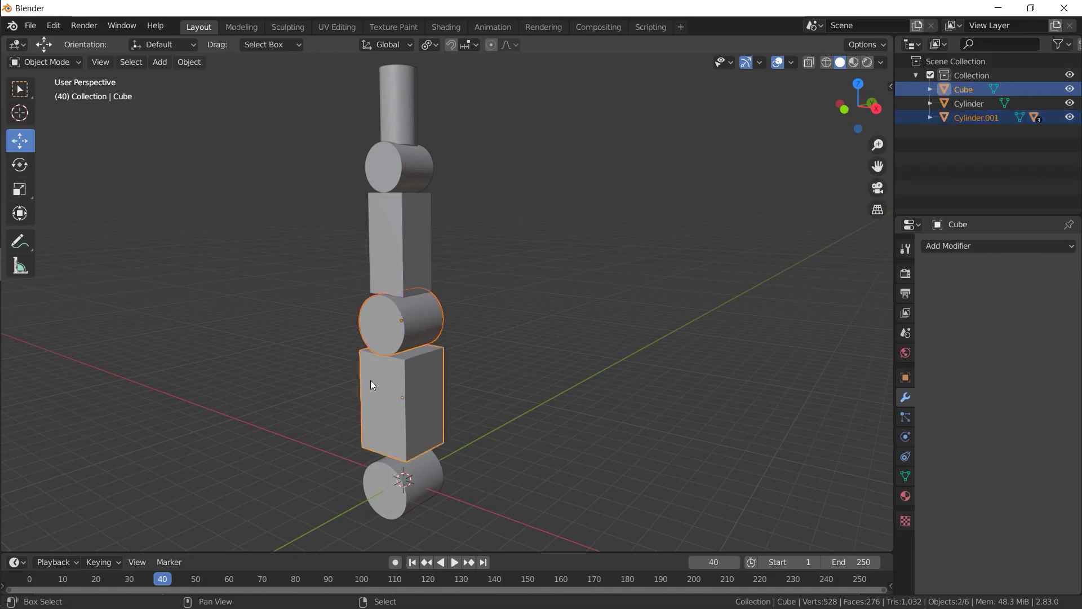
pyautogui.hotkey('ctrl', 'p')
pyautogui.click(365, 373)
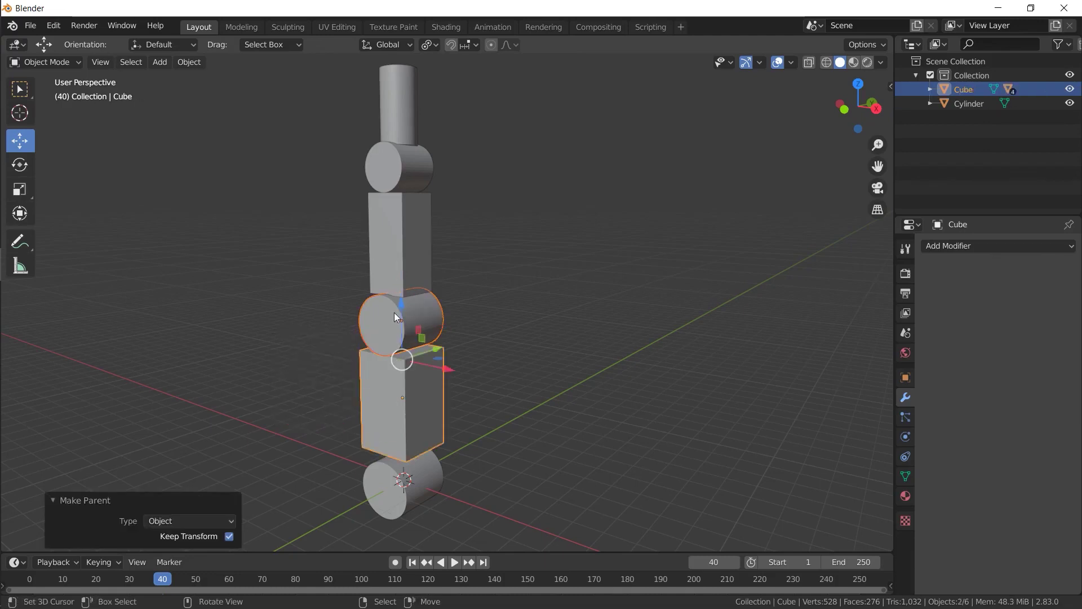
pyautogui.click(385, 396)
pyautogui.keyDown('shift'); pyautogui.click(390, 477); pyautogui.keyUp('shift')
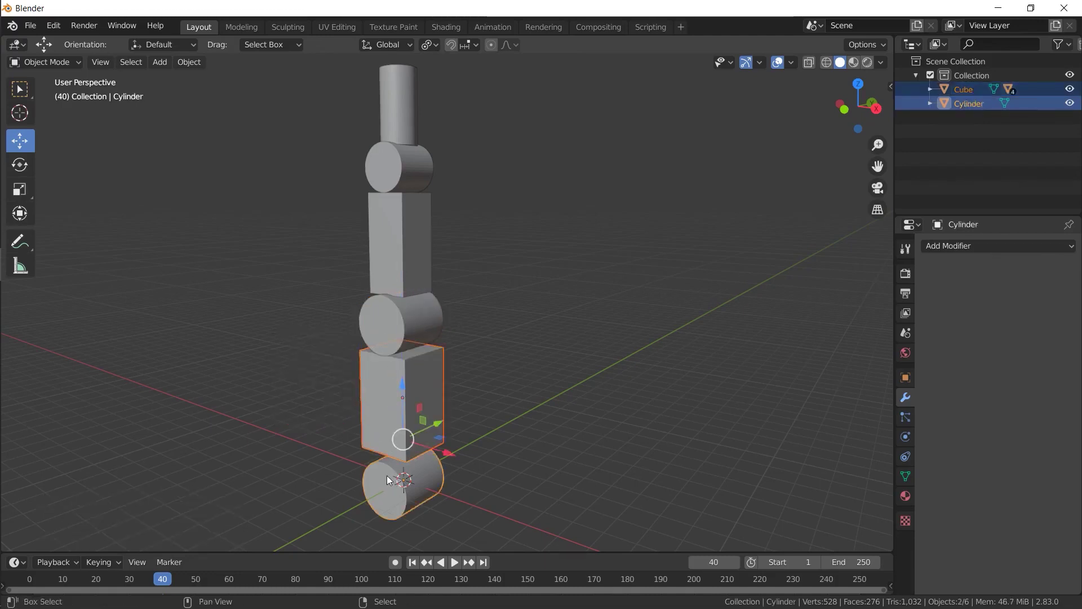
pyautogui.hotkey('ctrl', 'p')
pyautogui.click(386, 476)
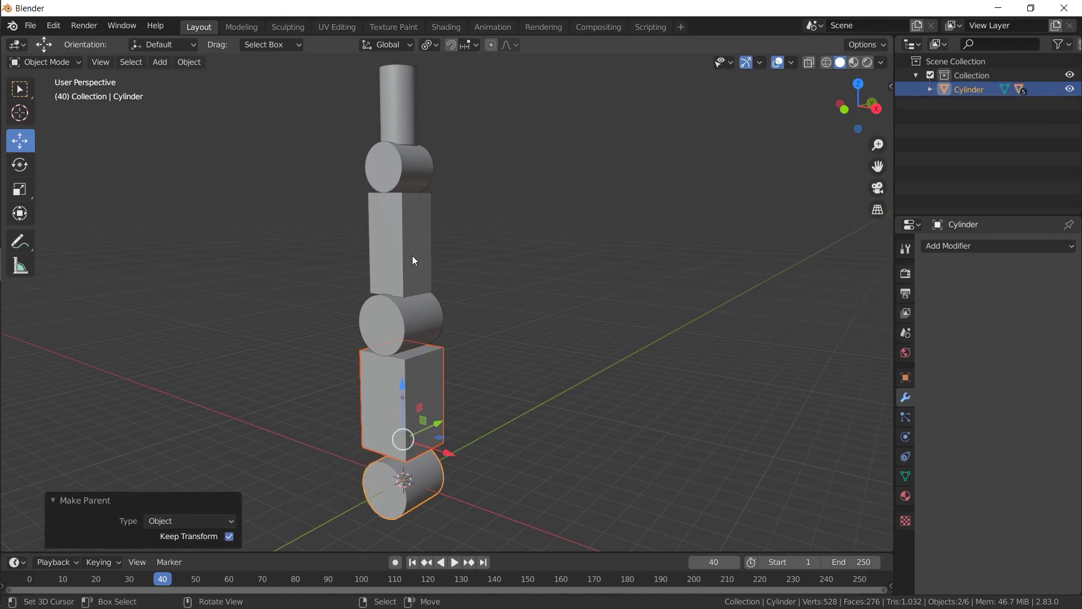
pyautogui.moveTo(406, 368); pyautogui.dragTo(419, 480, button='middle')
pyautogui.click(419, 482)
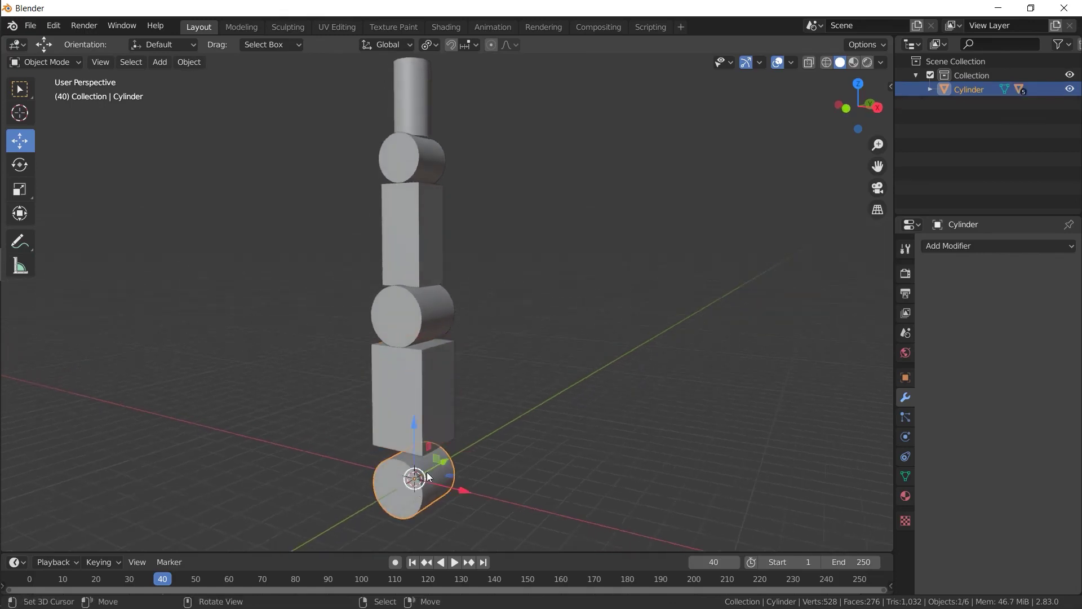
# Step: Trial-rotate the arm at the bottom, middle and top joints, cancelling each attempt
pyautogui.press('g')
pyautogui.press('Escape')
pyautogui.press('r')
pyautogui.press('Escape')
pyautogui.click(424, 329)
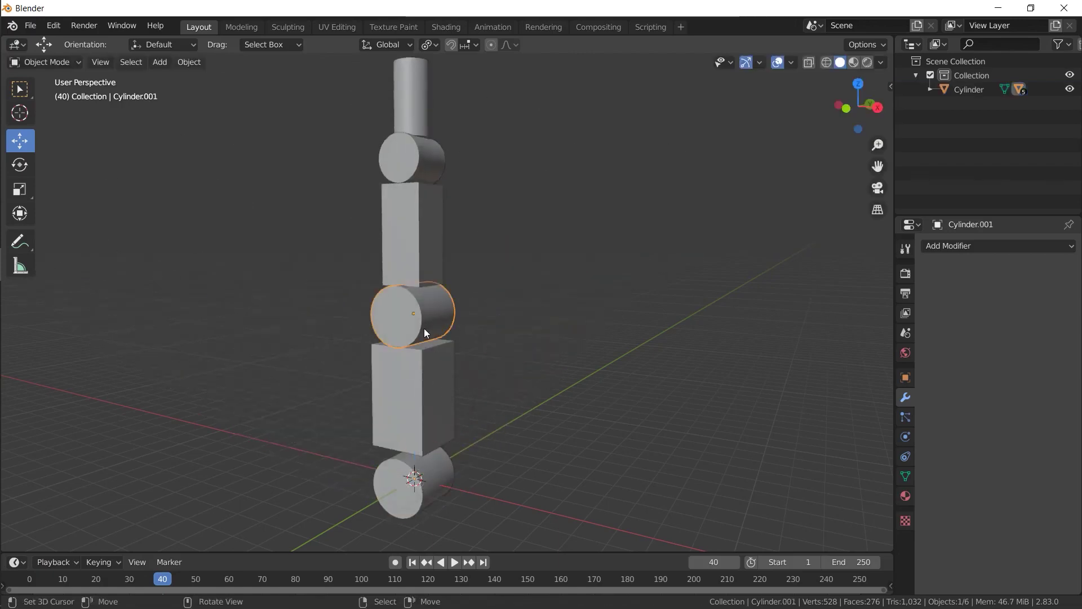
pyautogui.press('r')
pyautogui.press('Escape')
pyautogui.click(426, 165)
pyautogui.press('r')
pyautogui.press('Escape')
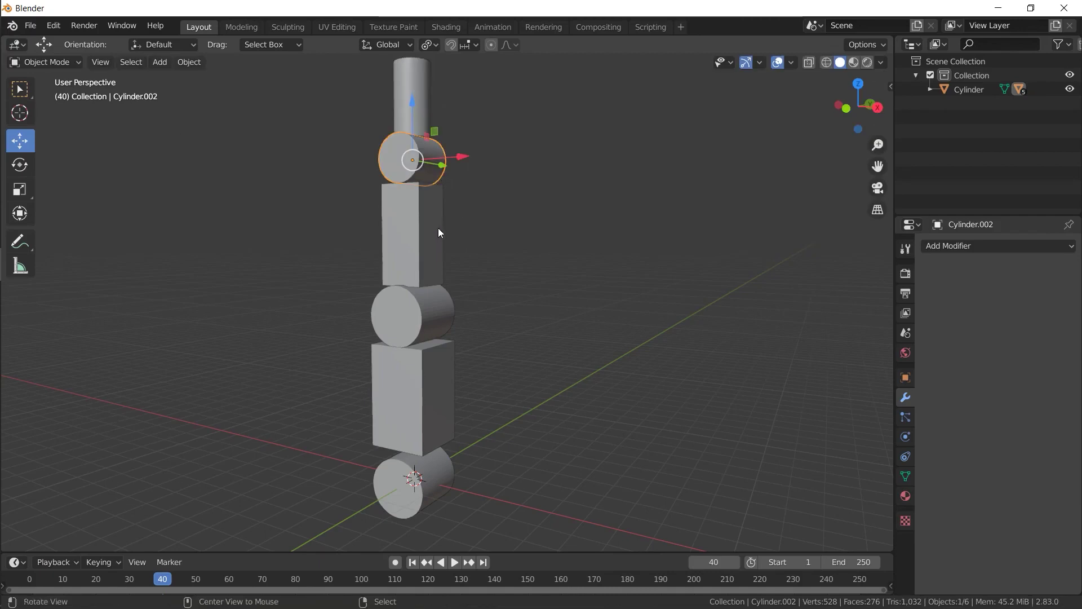
# Step: Show Cylinder.002's object transform settings and cancel a trial tilt around X
pyautogui.moveTo(440, 232)
pyautogui.mouseDown(button='middle')
pyautogui.moveTo(538, 246)
pyautogui.moveTo(435, 249)
pyautogui.moveTo(425, 265)
pyautogui.mouseUp(button='middle')
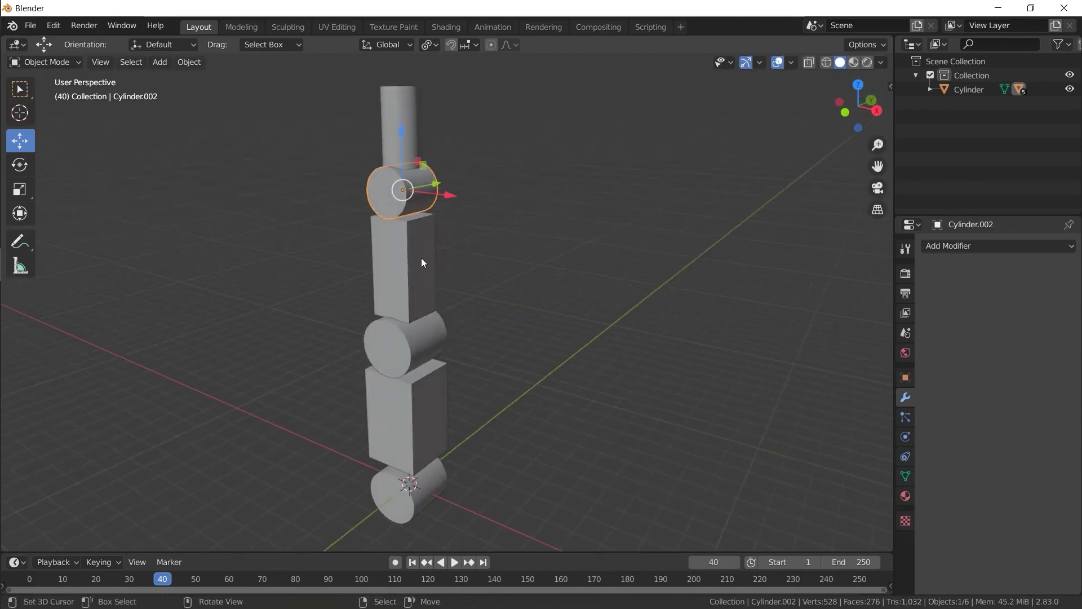
pyautogui.click(906, 376)
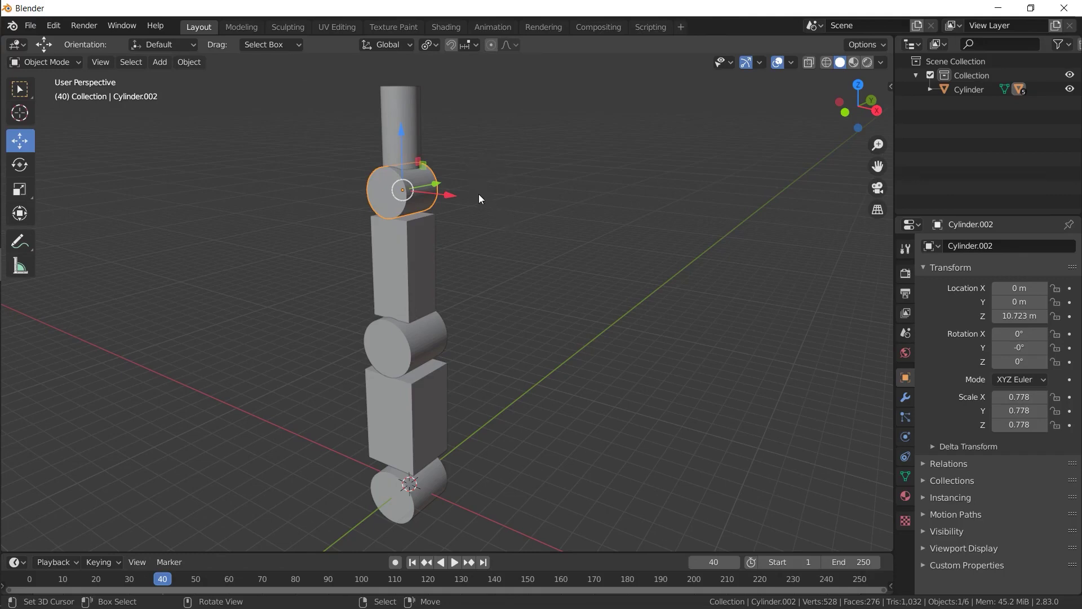
pyautogui.moveTo(478, 194); pyautogui.dragTo(465, 214, button='middle')
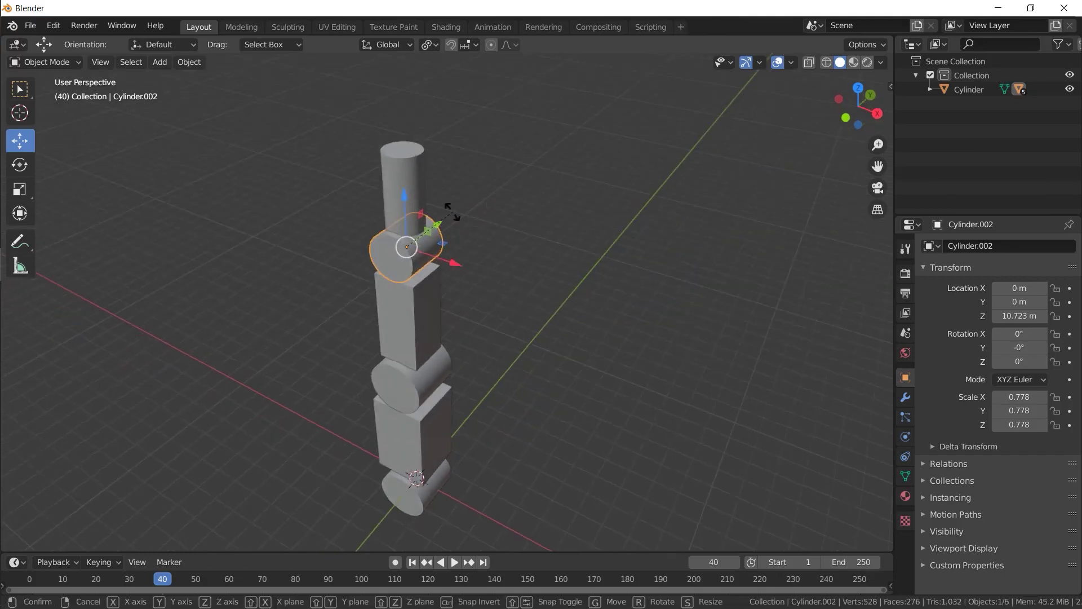
pyautogui.press('r')
pyautogui.press('x')
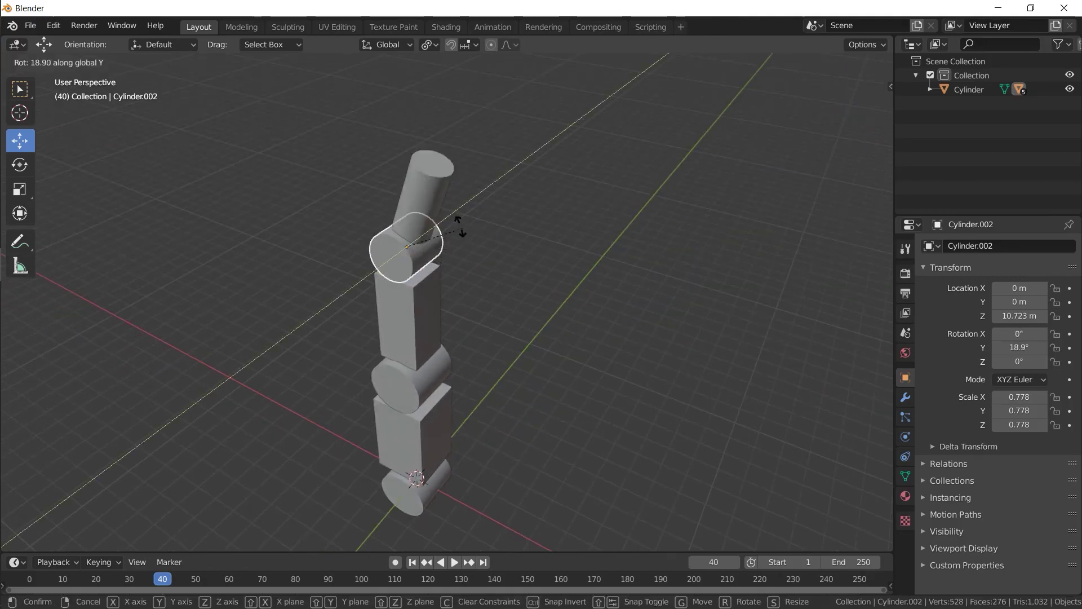
pyautogui.press('Escape')
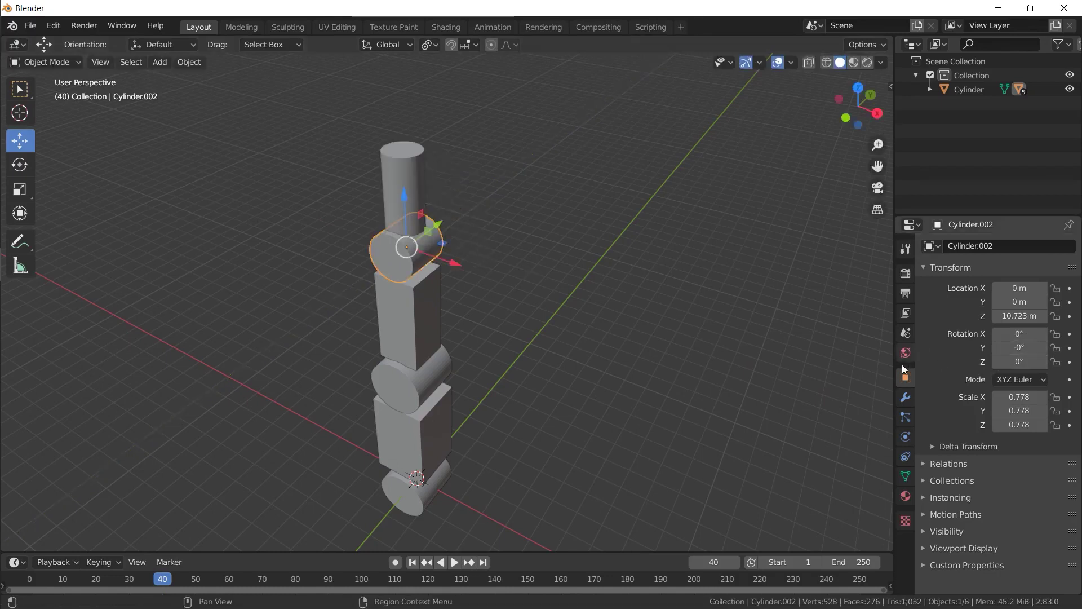
# Step: Lock the top joint's X and Z rotation, then test a rotation around Y
pyautogui.click(1056, 334)
pyautogui.click(1055, 363)
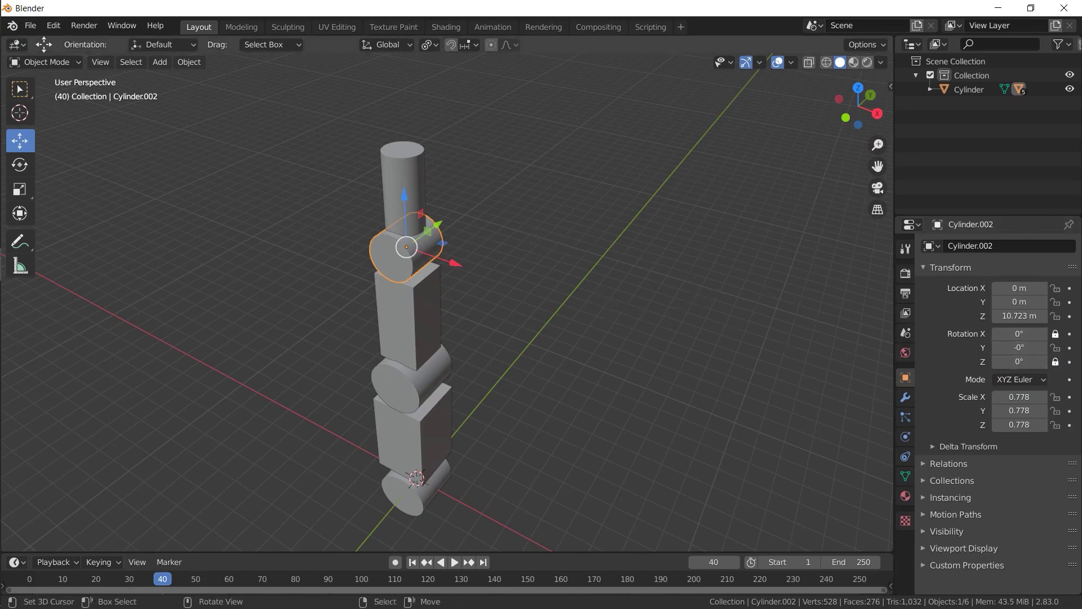
pyautogui.press('r')
pyautogui.press('Escape')
pyautogui.press('r')
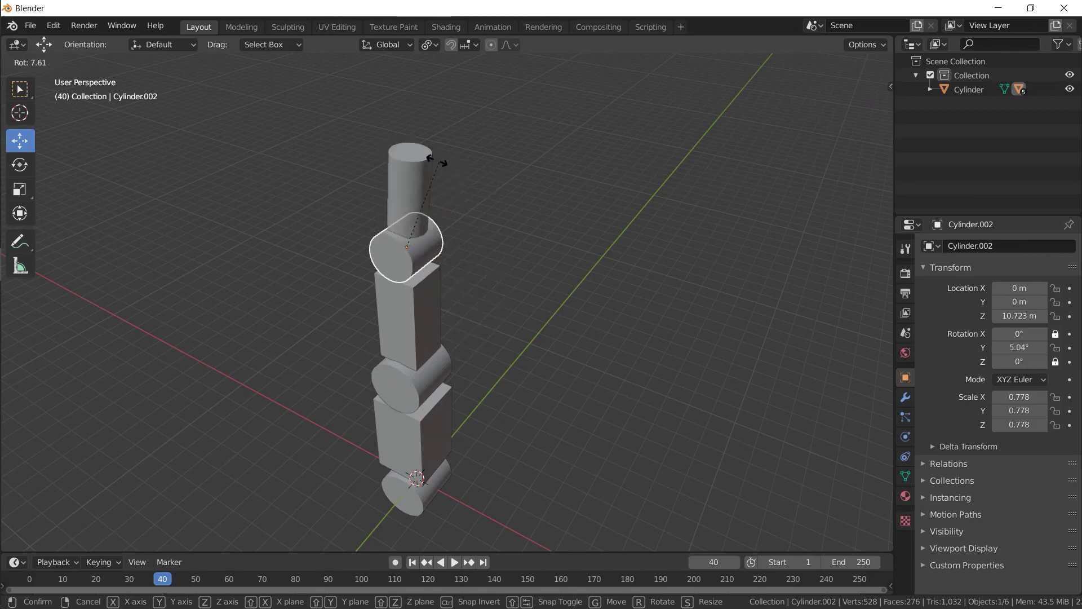
pyautogui.click(437, 162)
# Step: Lock X and Z rotation on the middle joint Cylinder.001 and the bottom Cylinder
pyautogui.moveTo(440, 355); pyautogui.dragTo(431, 344, button='middle')
pyautogui.click(432, 348)
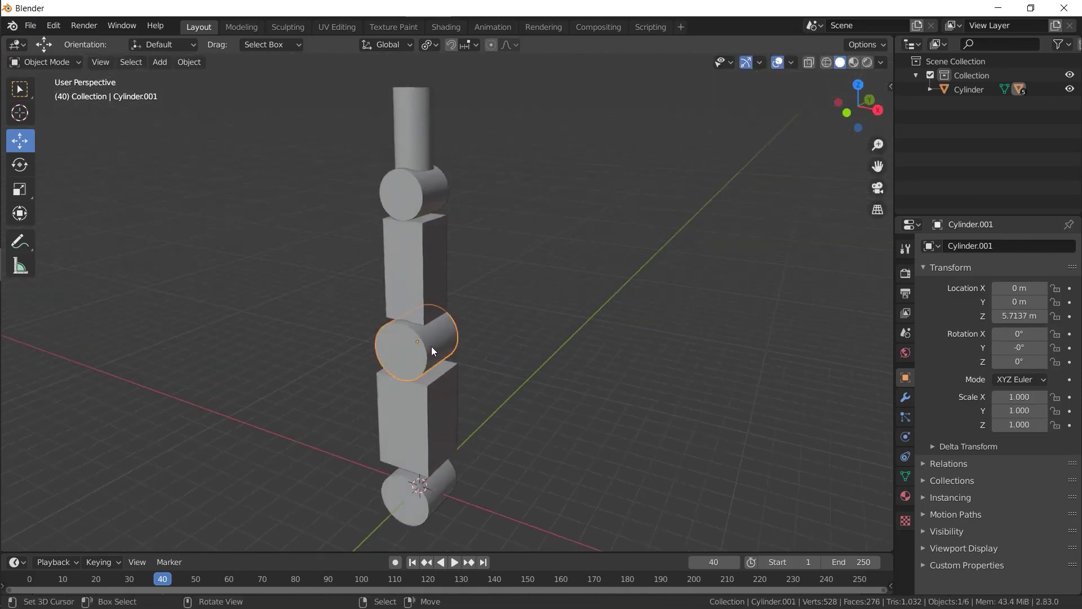
pyautogui.click(1056, 335)
pyautogui.click(1055, 362)
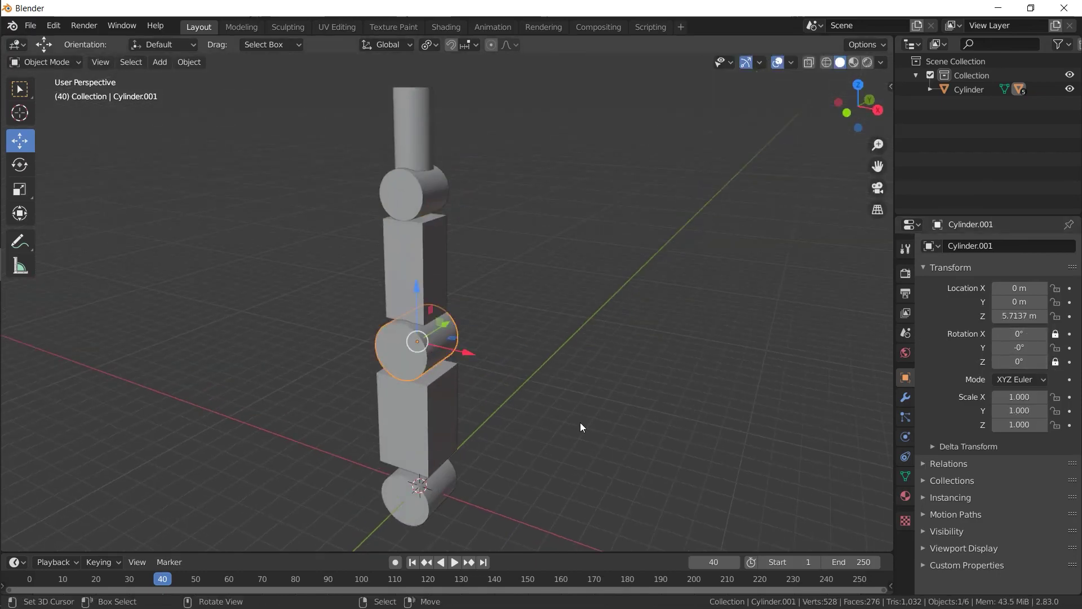
pyautogui.click(445, 482)
pyautogui.click(1055, 334)
pyautogui.click(1054, 361)
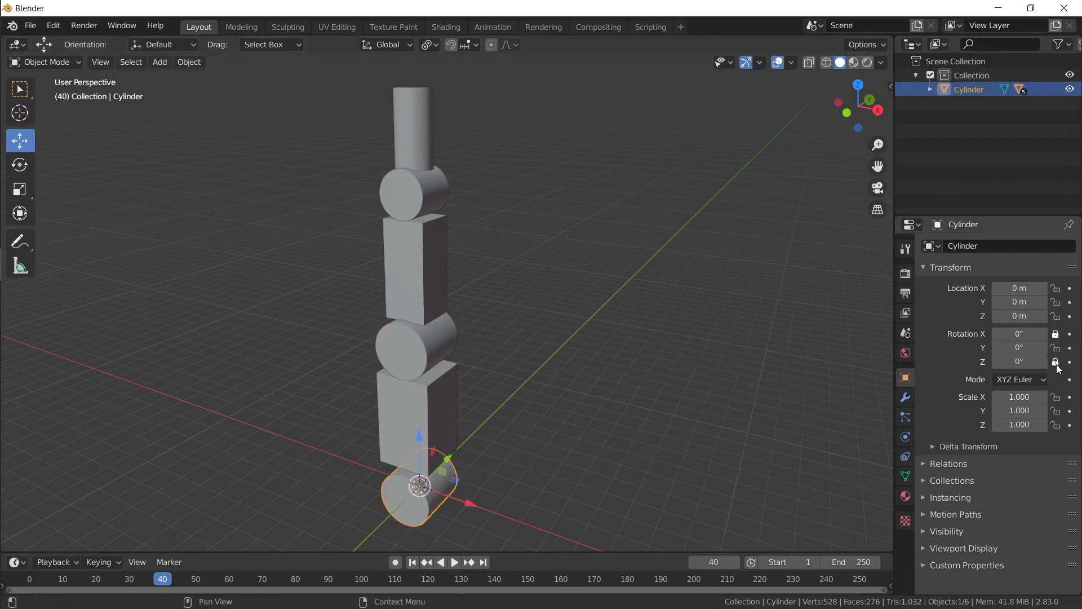
# Step: Bend the arm at the middle joint, Cylinder.001, by rotating it around Y
pyautogui.click(440, 349)
pyautogui.press('r')
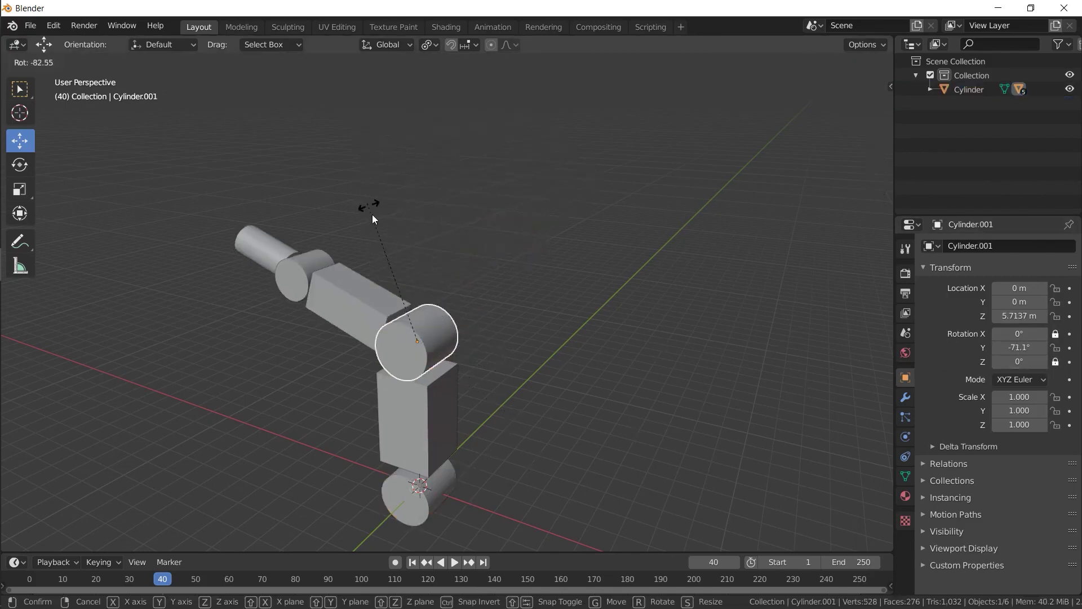
pyautogui.press('Escape')
pyautogui.press('r')
pyautogui.click(449, 297)
pyautogui.press('r')
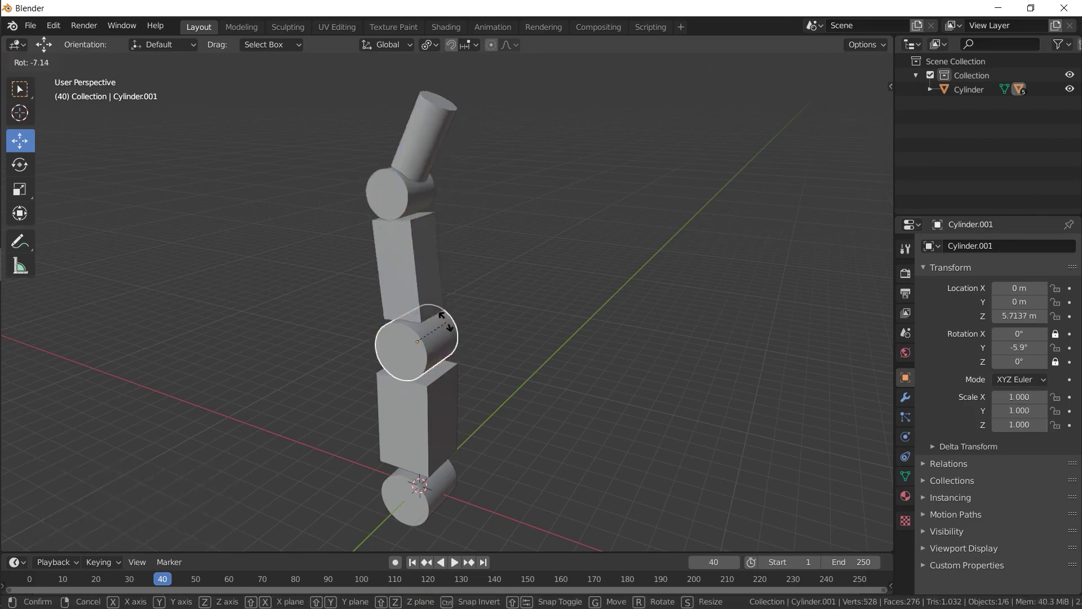
pyautogui.click(450, 416)
# Step: Rotate the bottom joint cylinder to 45.8° around Y
pyautogui.click(432, 488)
pyautogui.press('r')
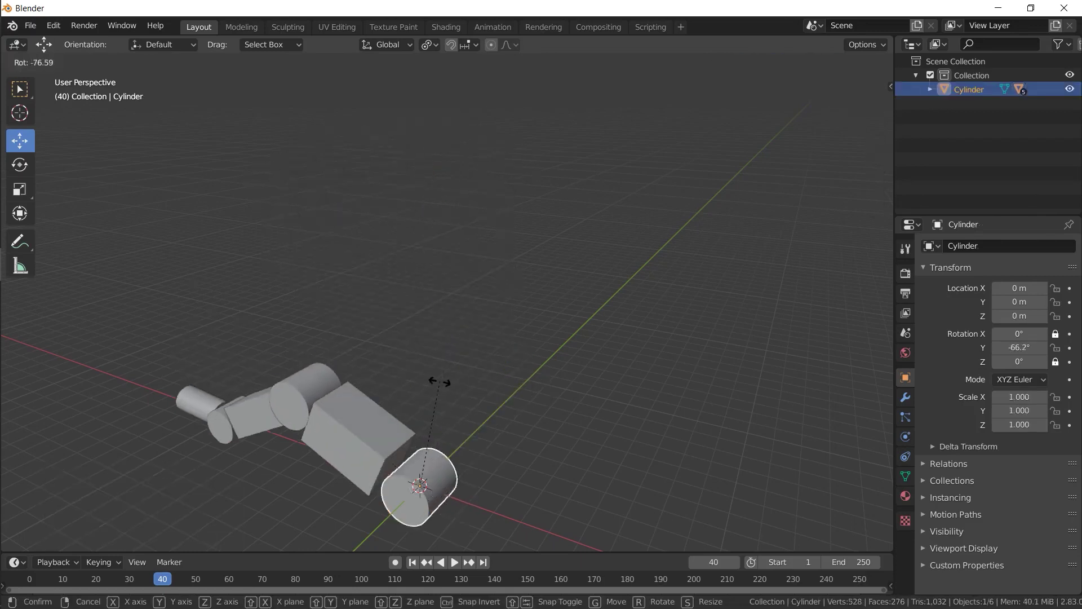
pyautogui.click(467, 484)
pyautogui.press('r')
pyautogui.click(476, 427)
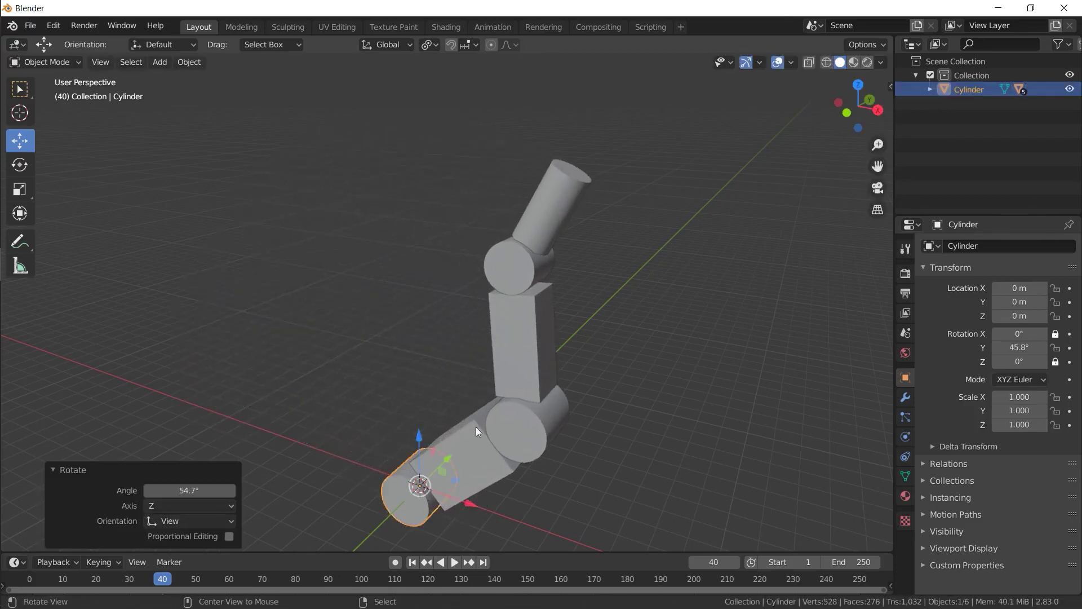
pyautogui.moveTo(475, 427)
pyautogui.mouseDown(button='middle')
pyautogui.moveTo(571, 406)
pyautogui.moveTo(495, 390)
pyautogui.mouseUp(button='middle')
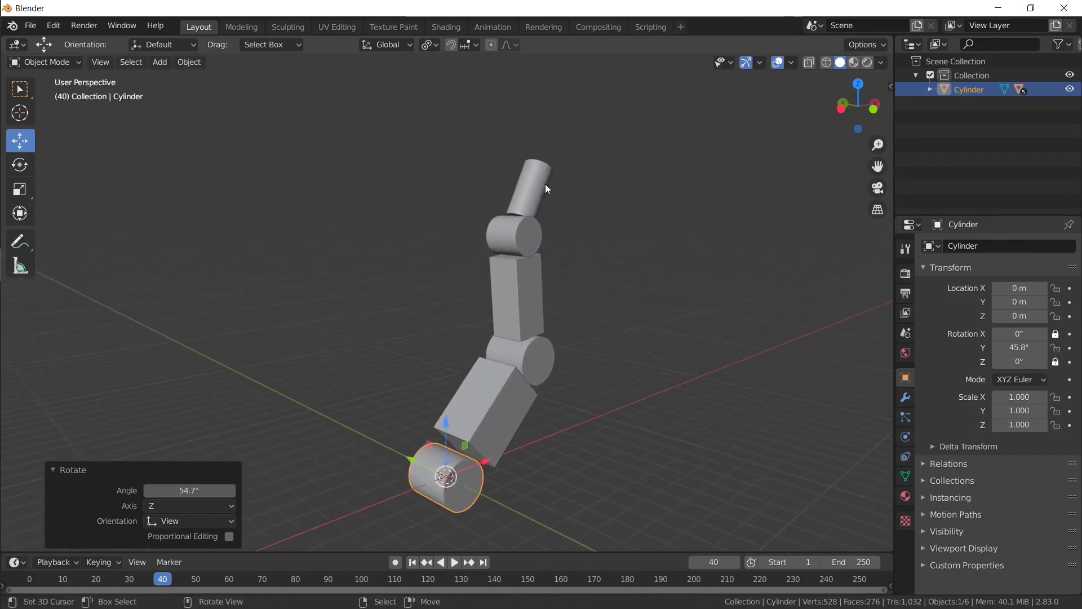
# Step: Tilt the top joint, Cylinder.002, to 62.2° around Y and inspect the bent arm
pyautogui.click(517, 230)
pyautogui.press('r')
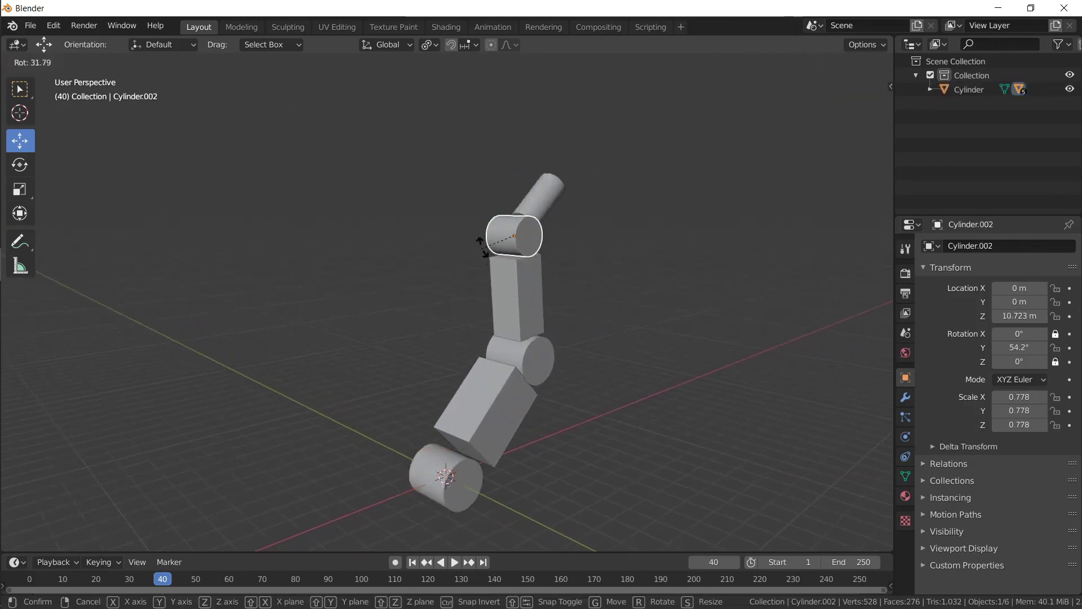
pyautogui.click(479, 252)
pyautogui.moveTo(478, 252)
pyautogui.mouseDown(button='middle')
pyautogui.moveTo(457, 275)
pyautogui.moveTo(386, 277)
pyautogui.moveTo(448, 246)
pyautogui.moveTo(536, 258)
pyautogui.moveTo(534, 270)
pyautogui.moveTo(453, 271)
pyautogui.moveTo(390, 249)
pyautogui.moveTo(493, 263)
pyautogui.moveTo(455, 268)
pyautogui.mouseUp(button='middle')
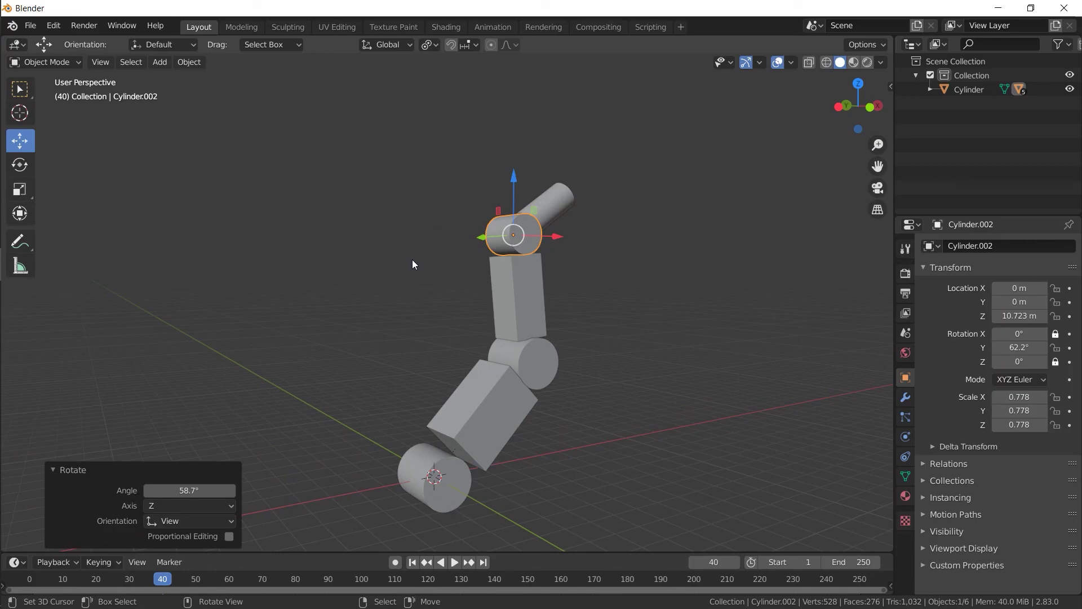
pyautogui.moveTo(417, 258); pyautogui.dragTo(451, 283, button='middle')
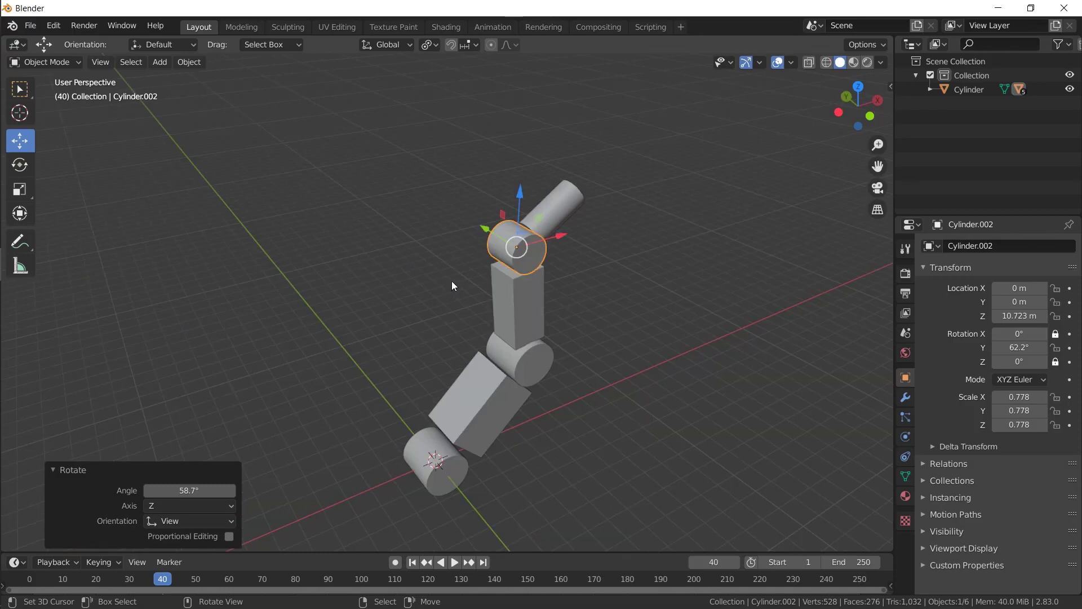